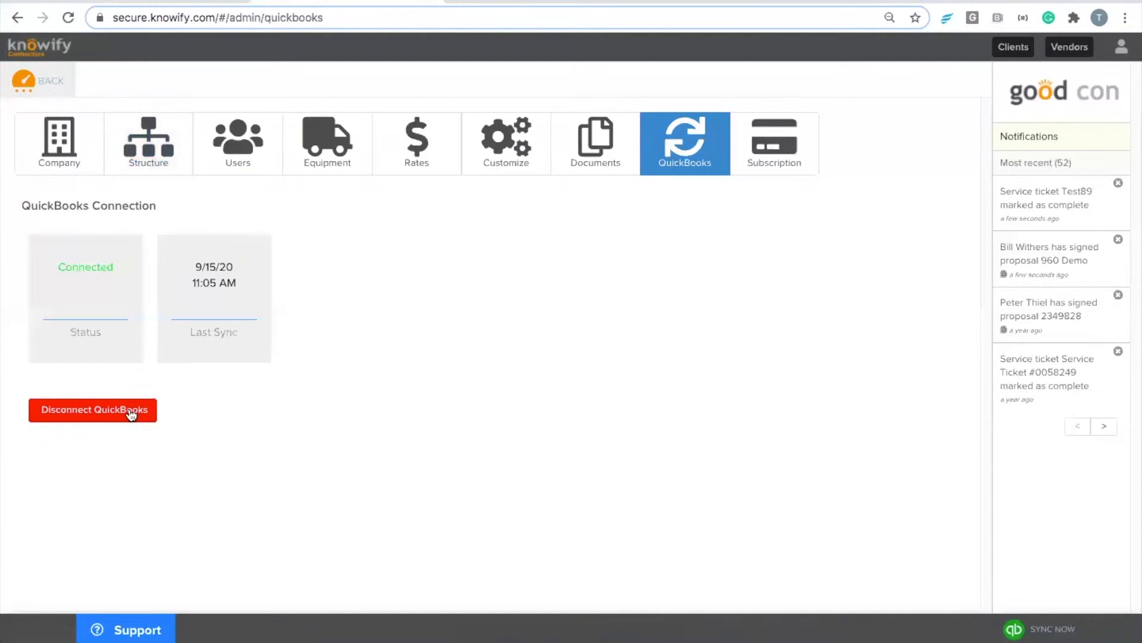
# Step: Disconnect Knowify from QuickBooks, confirm, and go back to the dashboard with its job-status map
pyautogui.click(719, 190)
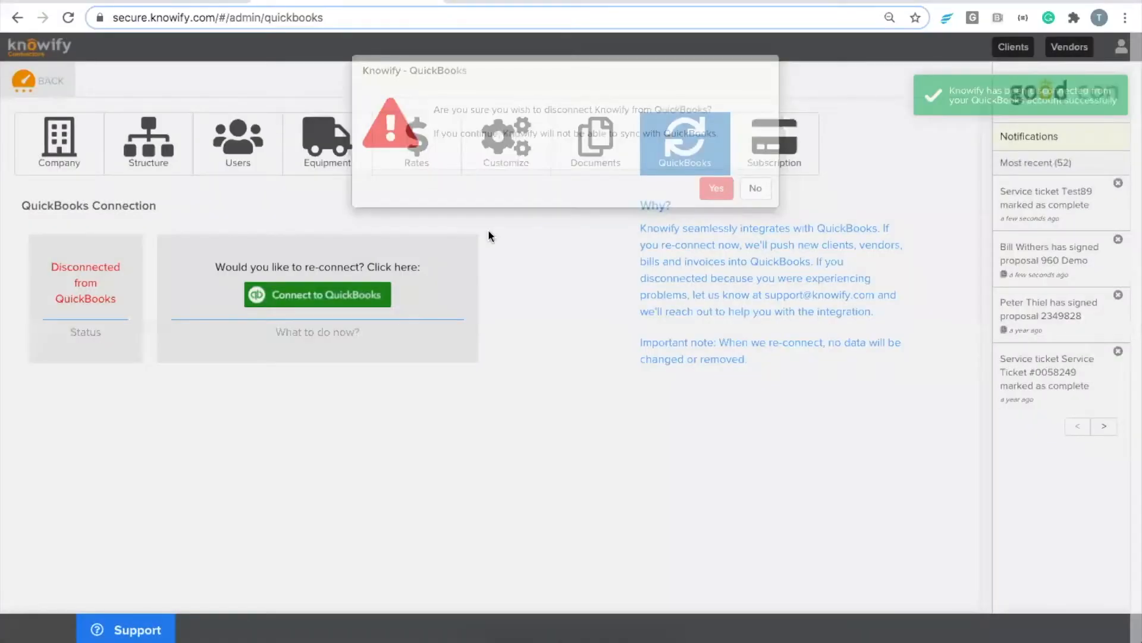
pyautogui.click(69, 91)
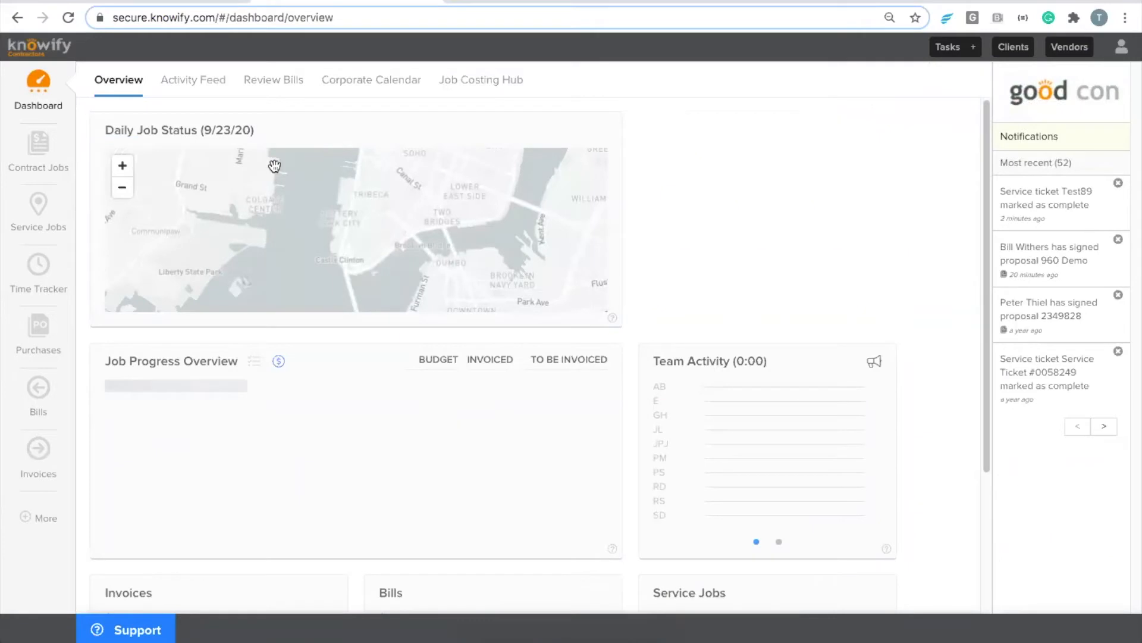
# Step: Open Admin Section > QuickBooks and reload to see the disconnected status and re-connect offer
pyautogui.click(1122, 48)
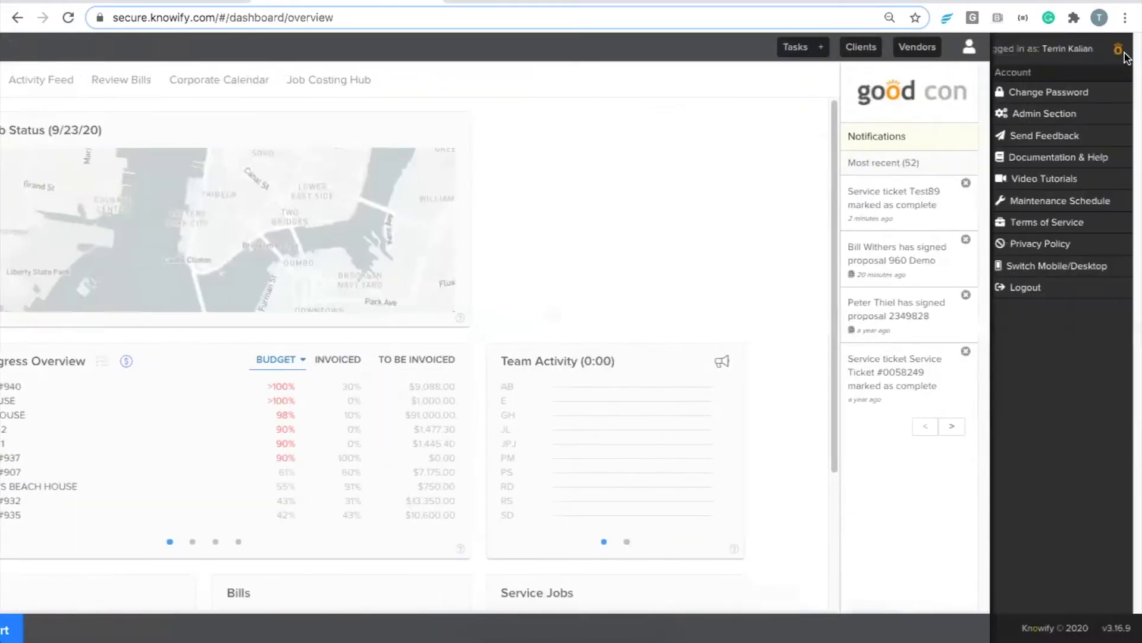
pyautogui.click(1041, 114)
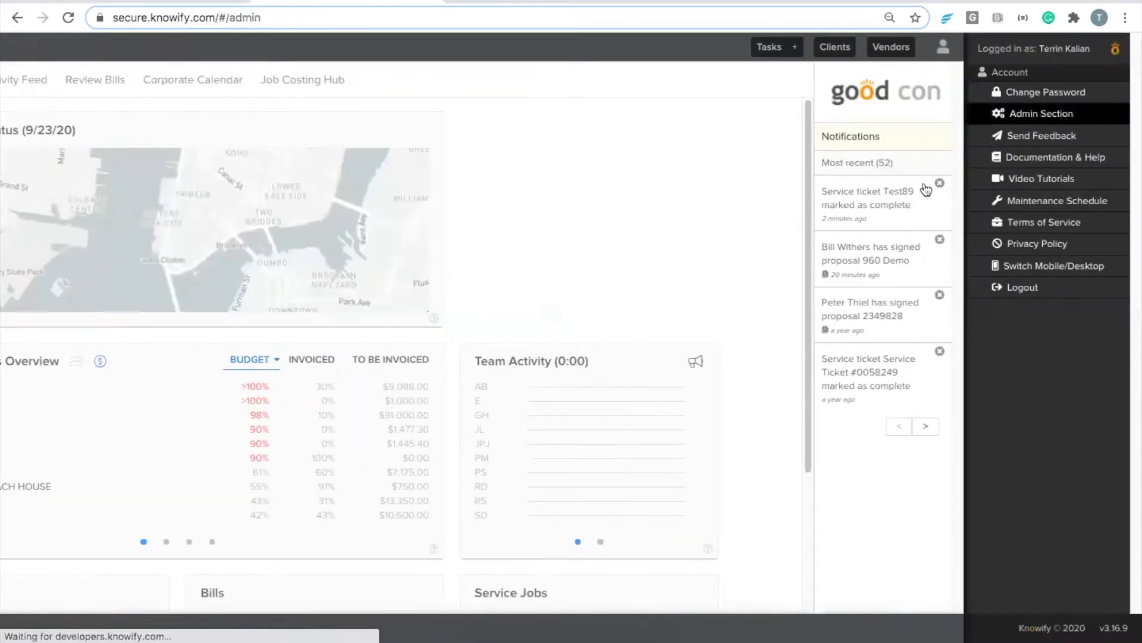
pyautogui.click(684, 167)
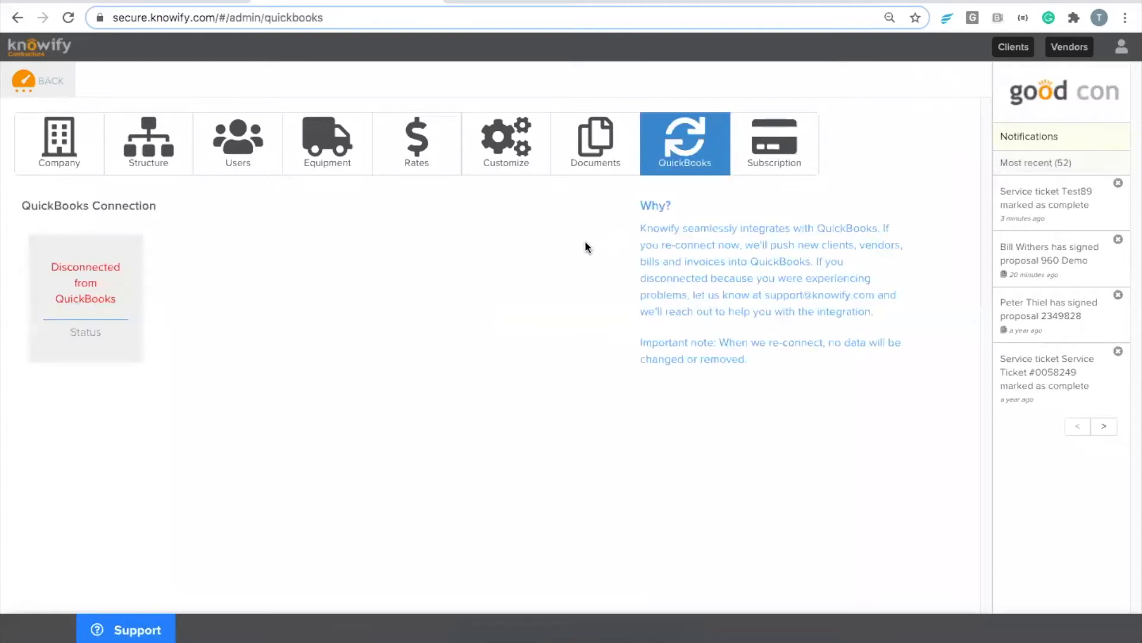
pyautogui.click(67, 17)
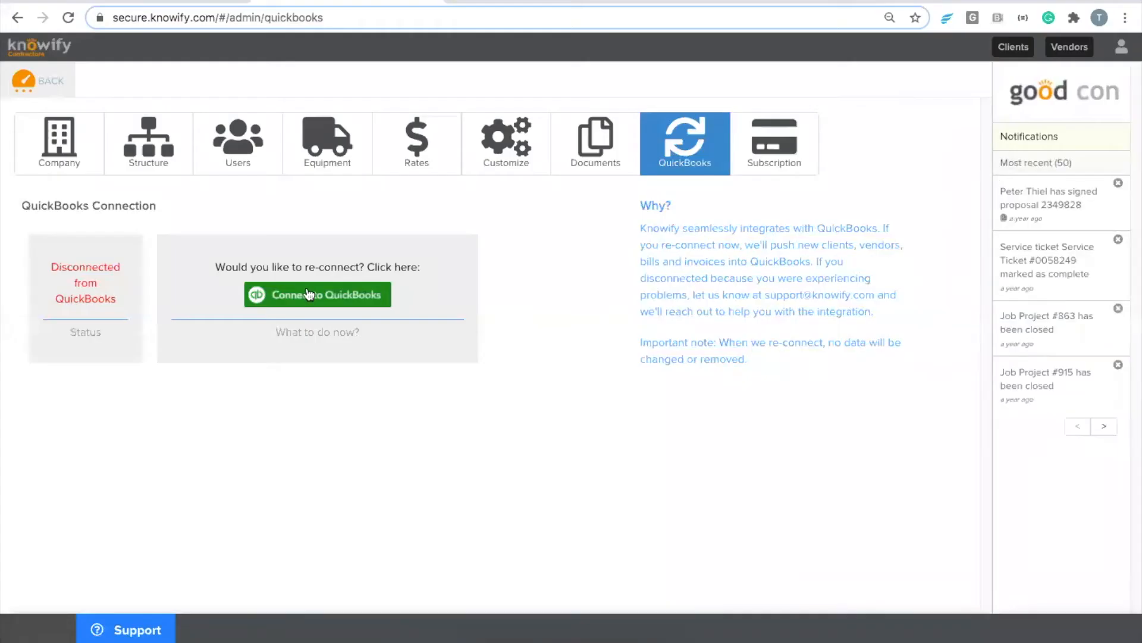
pyautogui.moveTo(305, 264); pyautogui.dragTo(369, 263)
pyautogui.click(370, 264)
# Step: Authorize Knowify for Contractors on the Intuit connect page to link QuickBooks Online
pyautogui.click(316, 302)
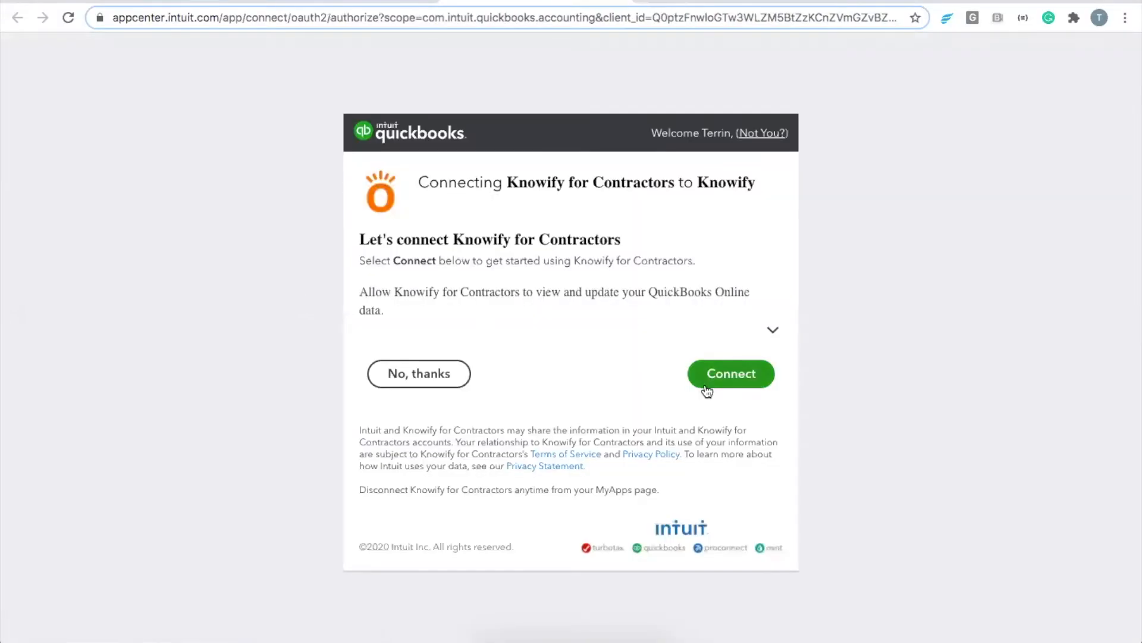
pyautogui.click(706, 386)
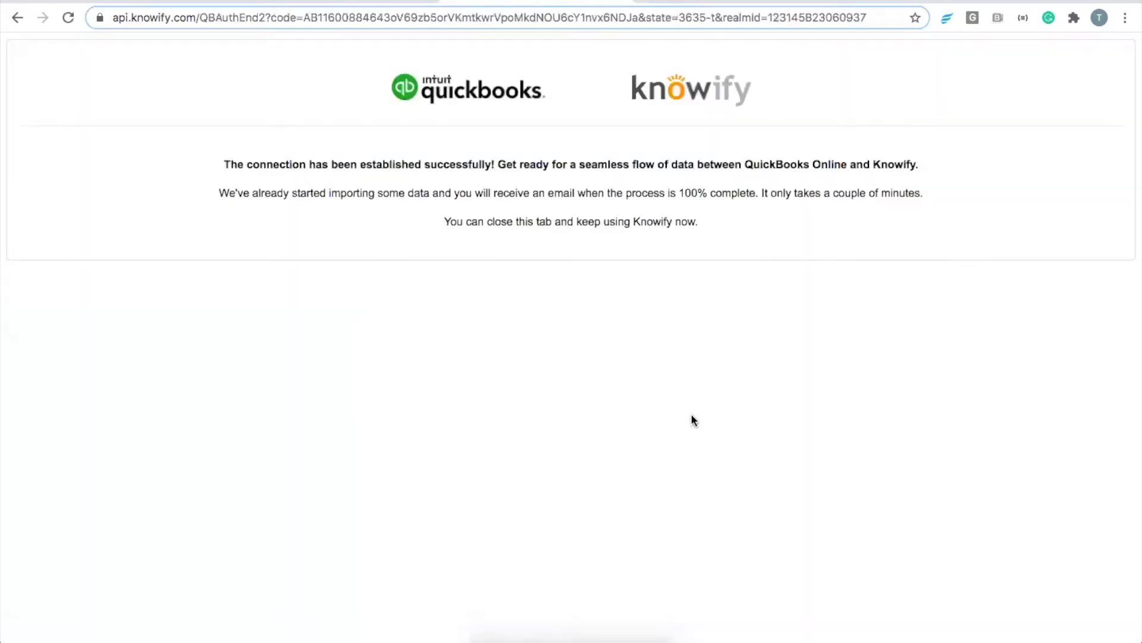
# Step: Close the api.knowify.com connection-success tab
pyautogui.click(494, 4)
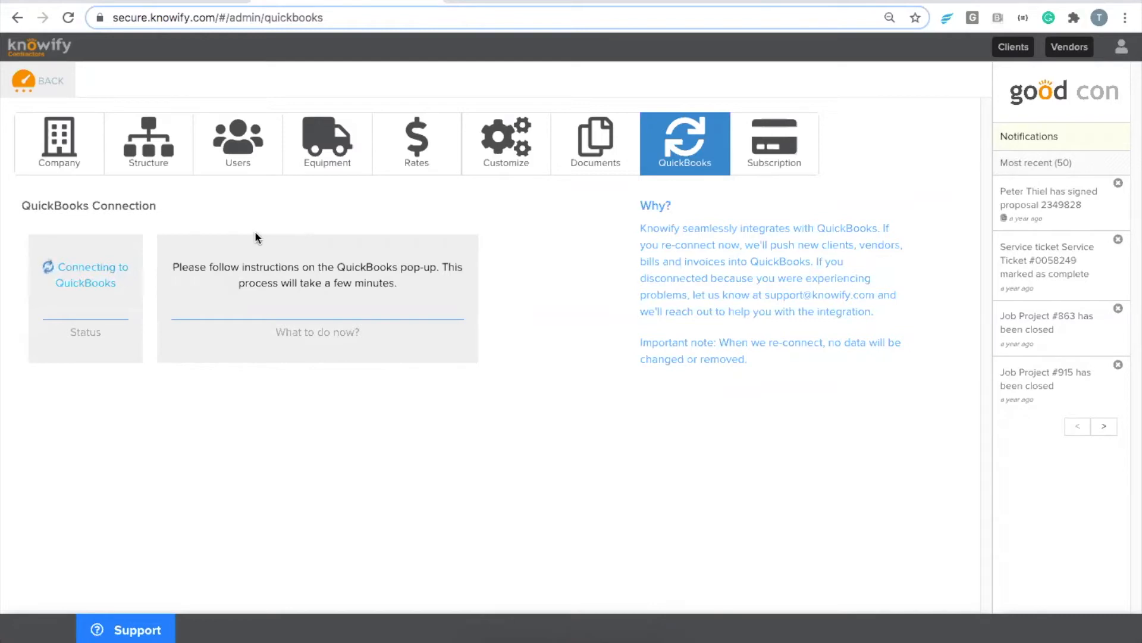
# Step: Browse the Clients and Vendors lists, then open More > QuickBooks
pyautogui.click(1005, 46)
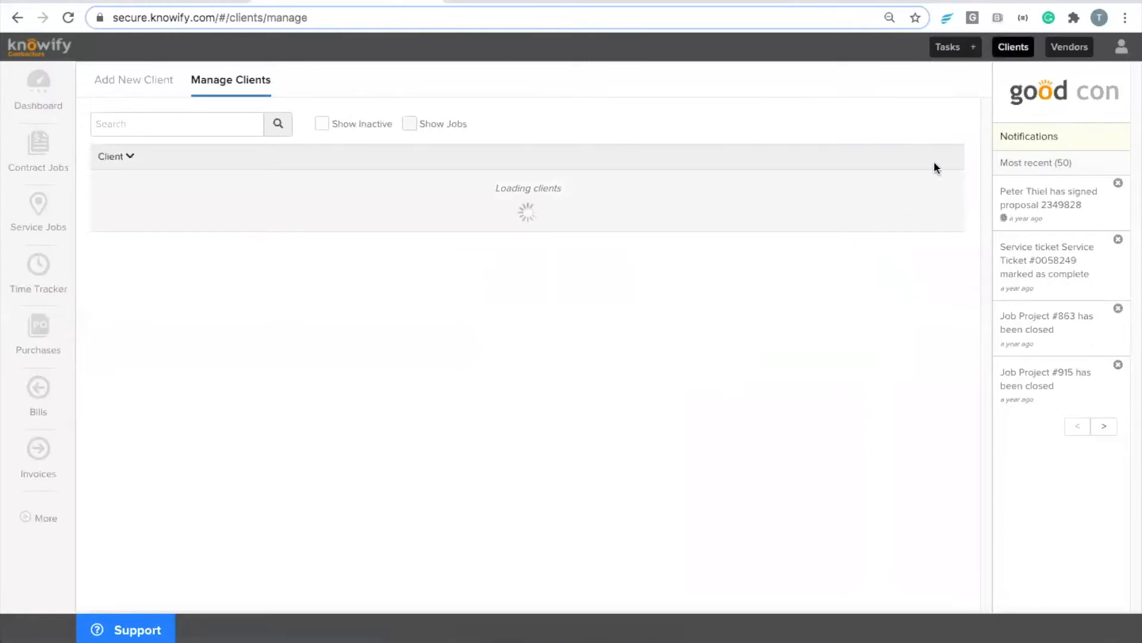
pyautogui.moveTo(882, 125)
pyautogui.mouseDown()
pyautogui.moveTo(919, 132)
pyautogui.moveTo(904, 125)
pyautogui.mouseUp()
pyautogui.click(902, 125)
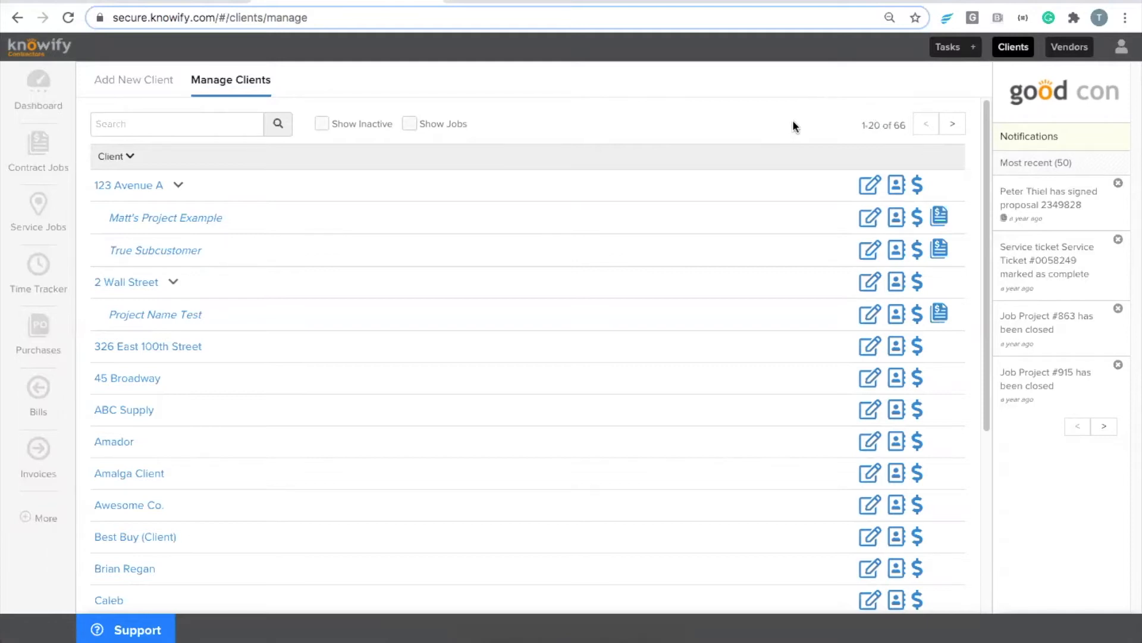
pyautogui.click(1068, 51)
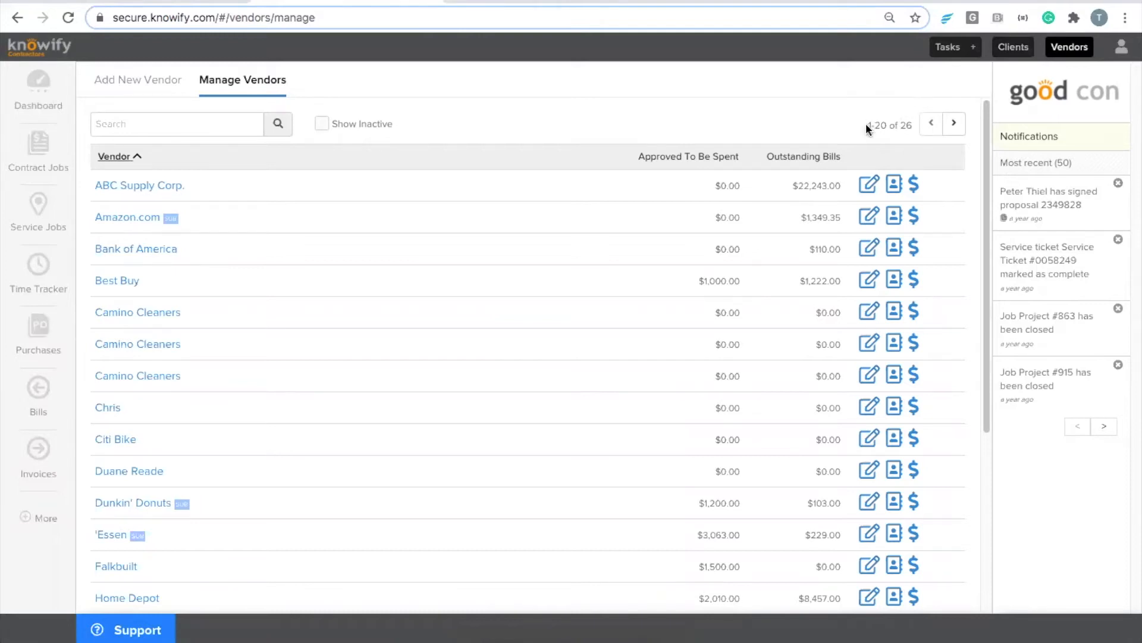
pyautogui.click(35, 519)
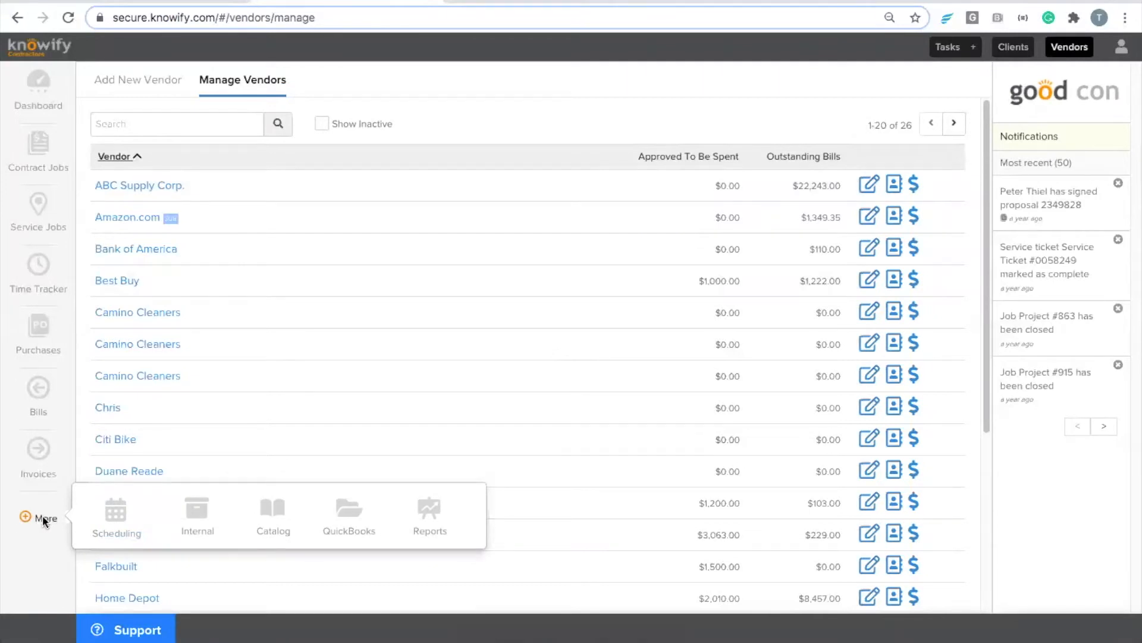
pyautogui.click(347, 510)
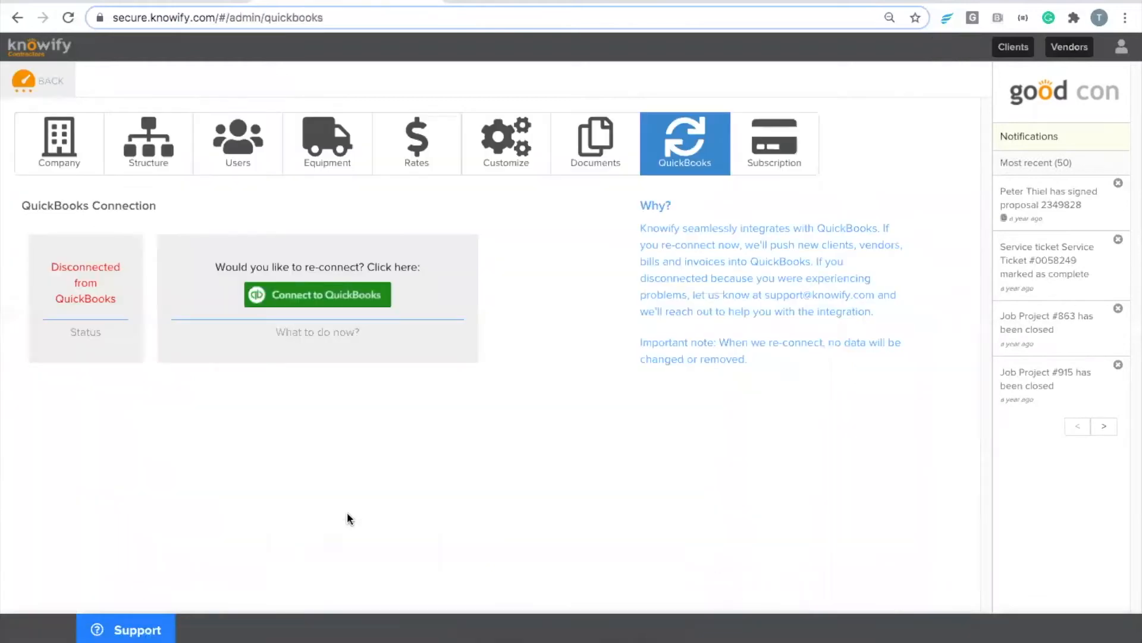
# Step: Reconnect QuickBooks, reload, and open More > QuickBooks to see Connected with 199 sync transactions
pyautogui.click(302, 293)
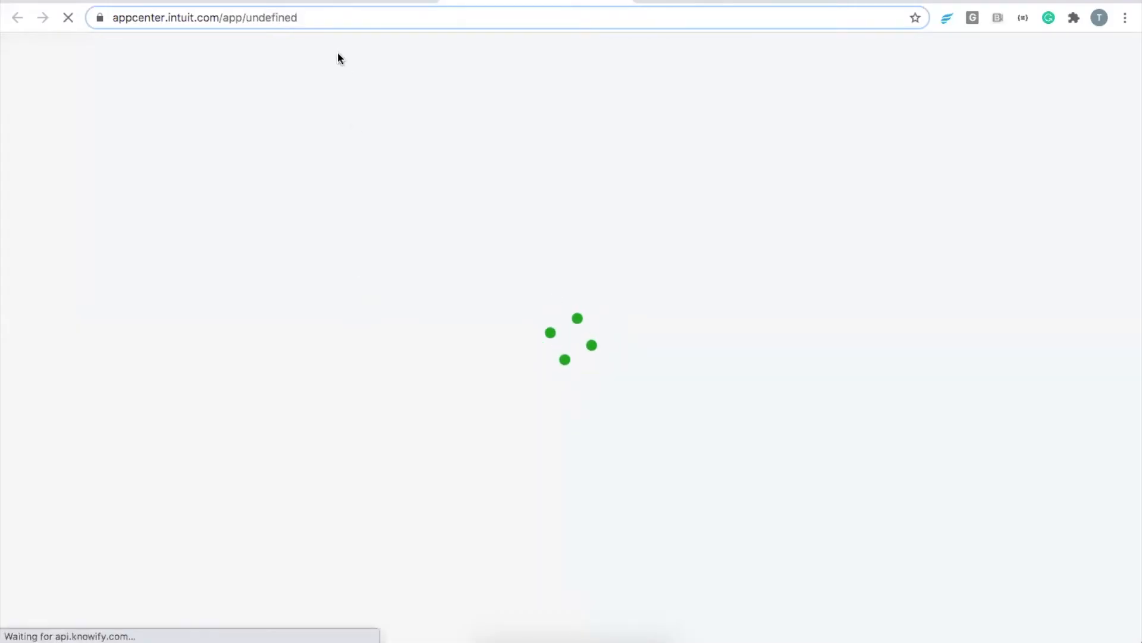
pyautogui.click(622, 1)
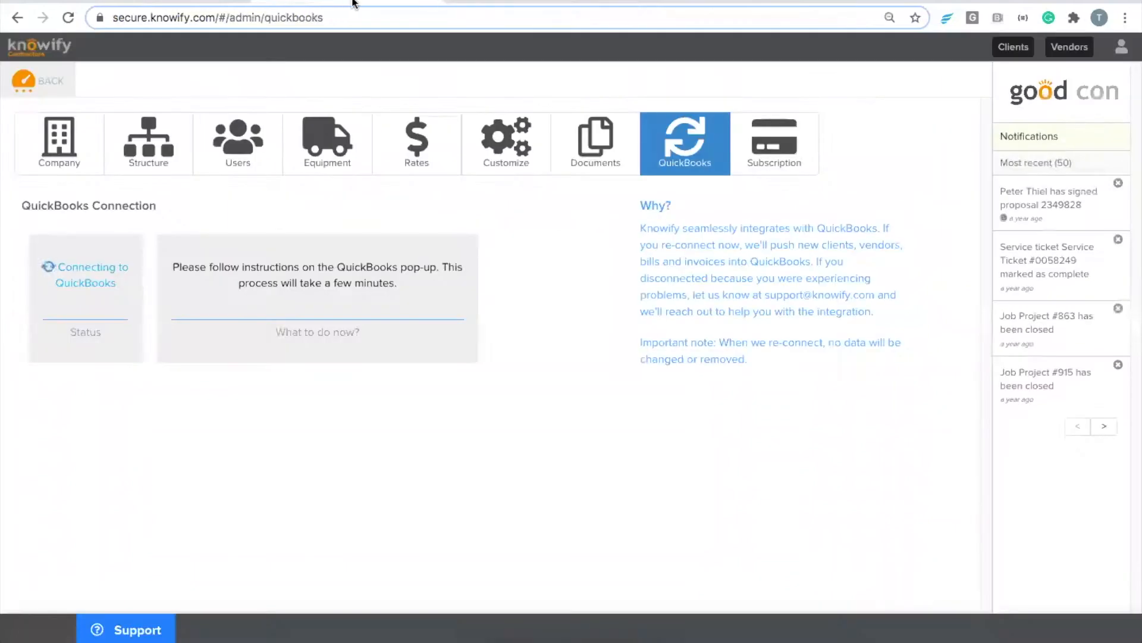
pyautogui.click(69, 17)
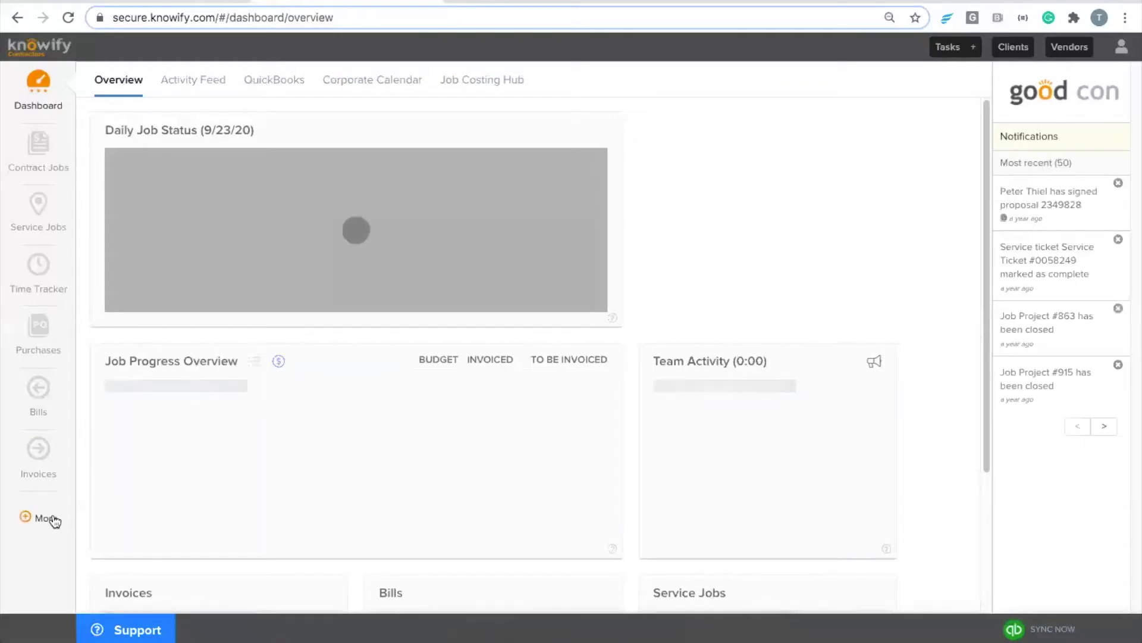
pyautogui.click(54, 521)
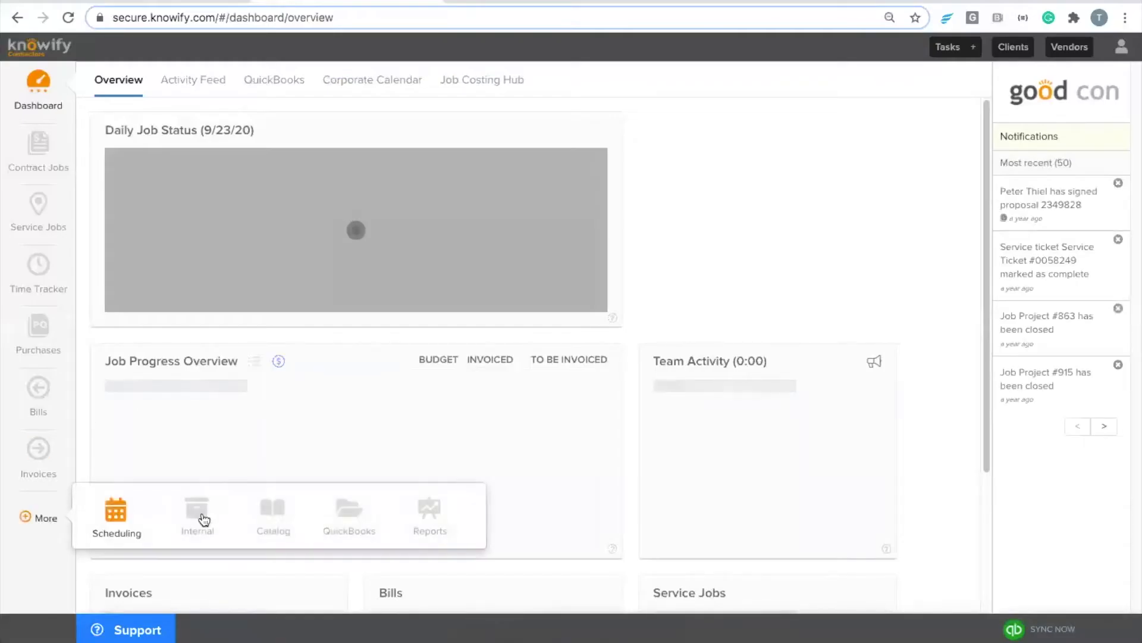
pyautogui.click(351, 513)
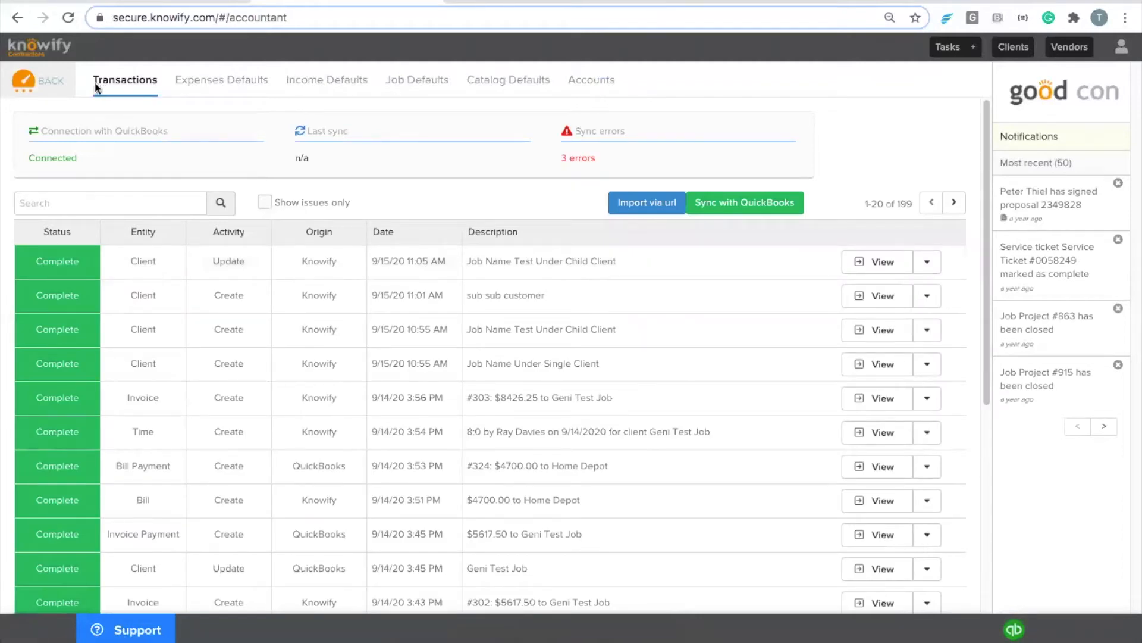
# Step: Refresh the Transactions list and view the Expenses Defaults with Uncategorized Expense and Bank of America
pyautogui.click(154, 87)
pyautogui.click(205, 88)
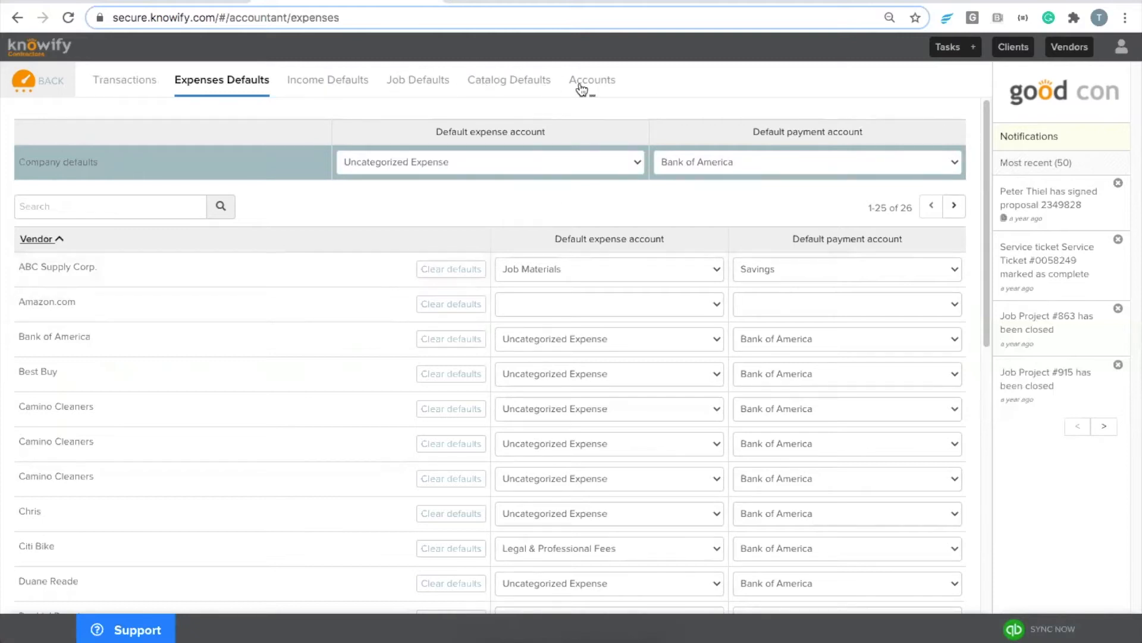
# Step: Leave Uncategorized Expense as the company default expense account and view Income Defaults
pyautogui.click(412, 166)
pyautogui.click(277, 160)
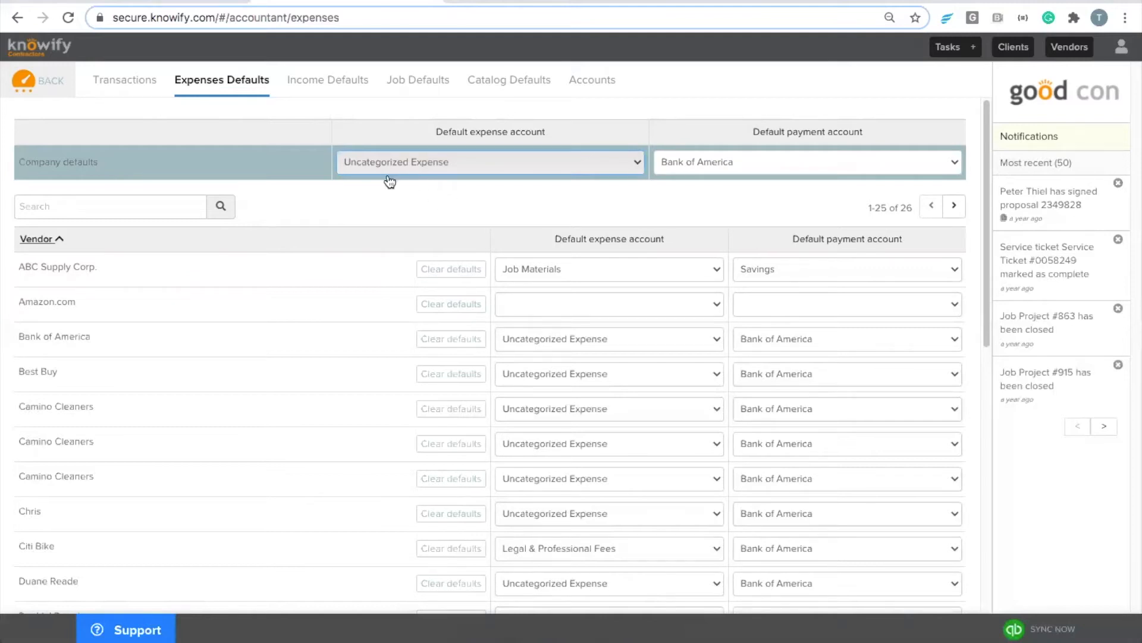
pyautogui.moveTo(157, 267); pyautogui.dragTo(8, 272)
pyautogui.click(139, 266)
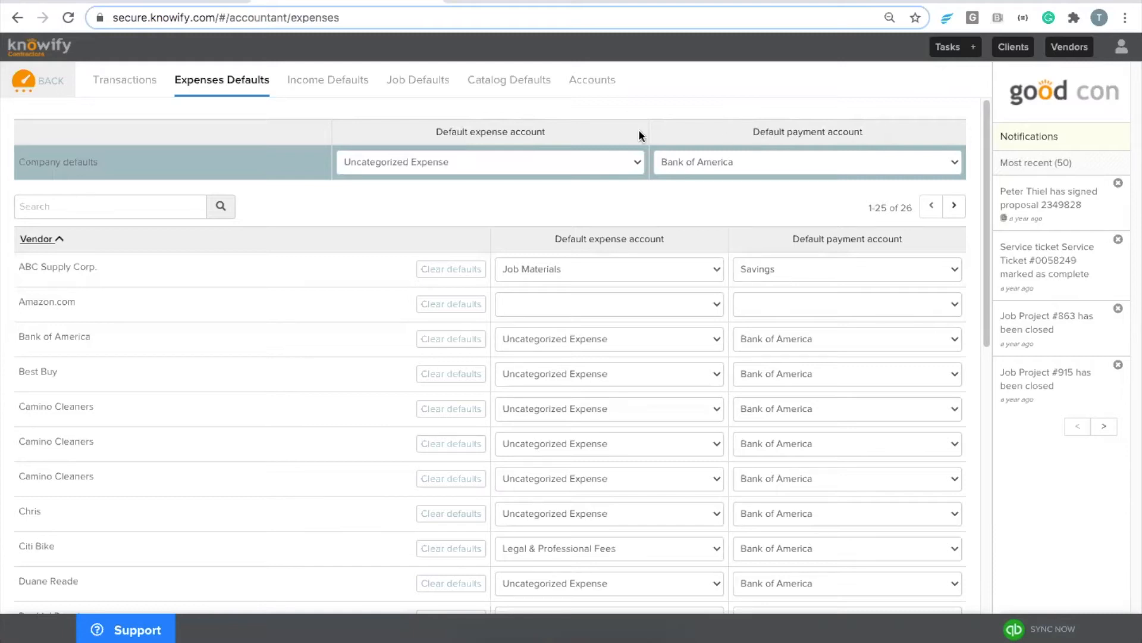
pyautogui.click(320, 86)
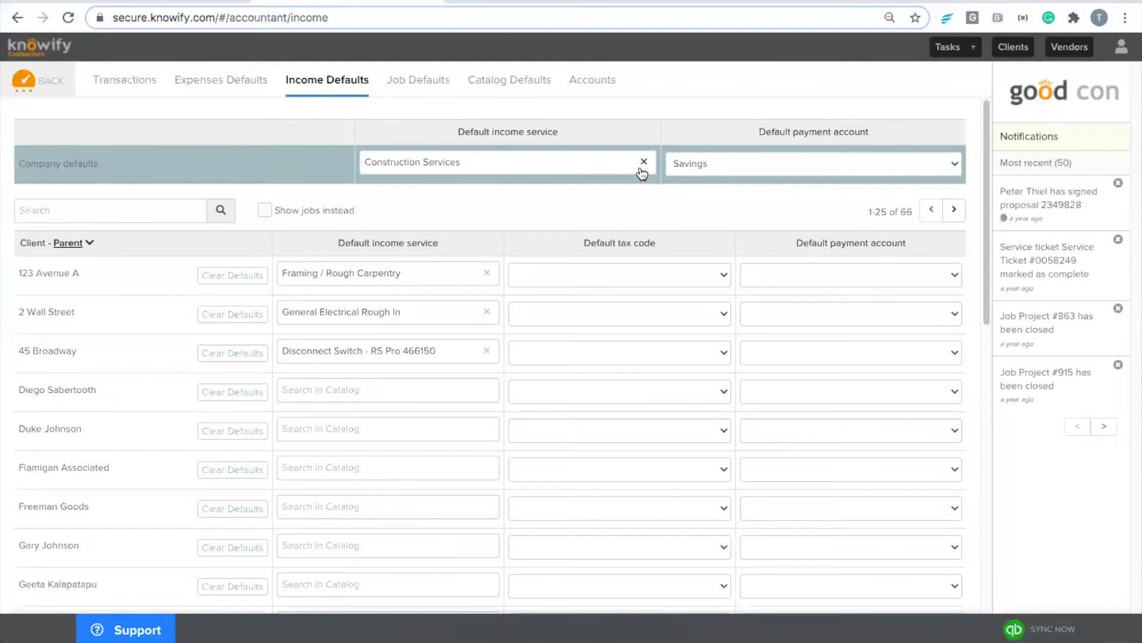
pyautogui.moveTo(741, 134); pyautogui.dragTo(868, 140)
pyautogui.click(872, 136)
pyautogui.click(704, 167)
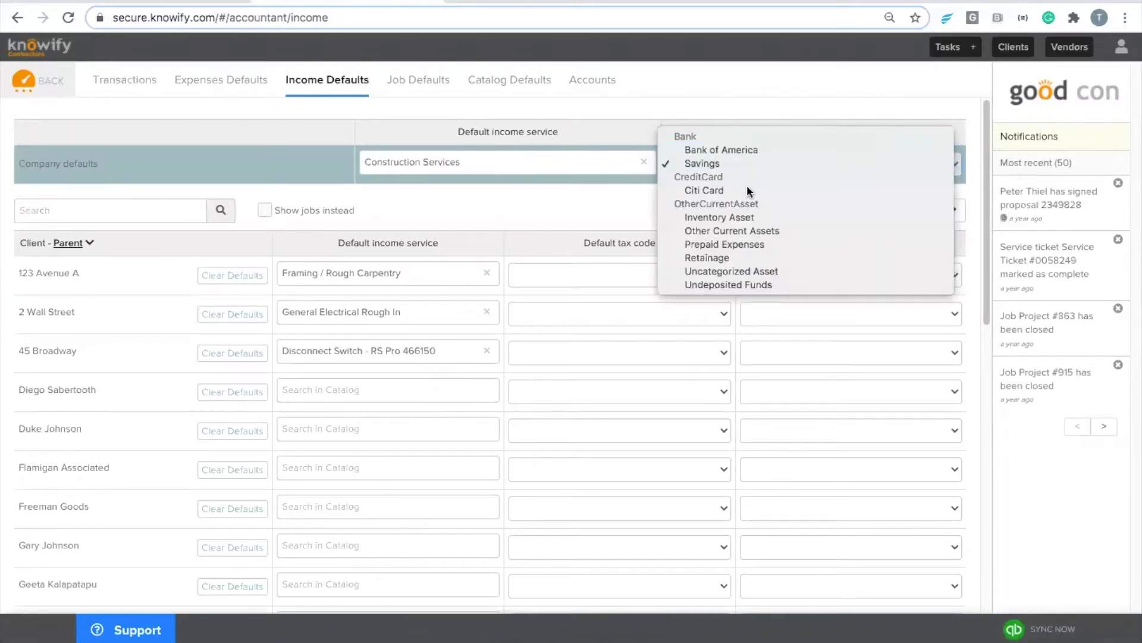
pyautogui.click(612, 109)
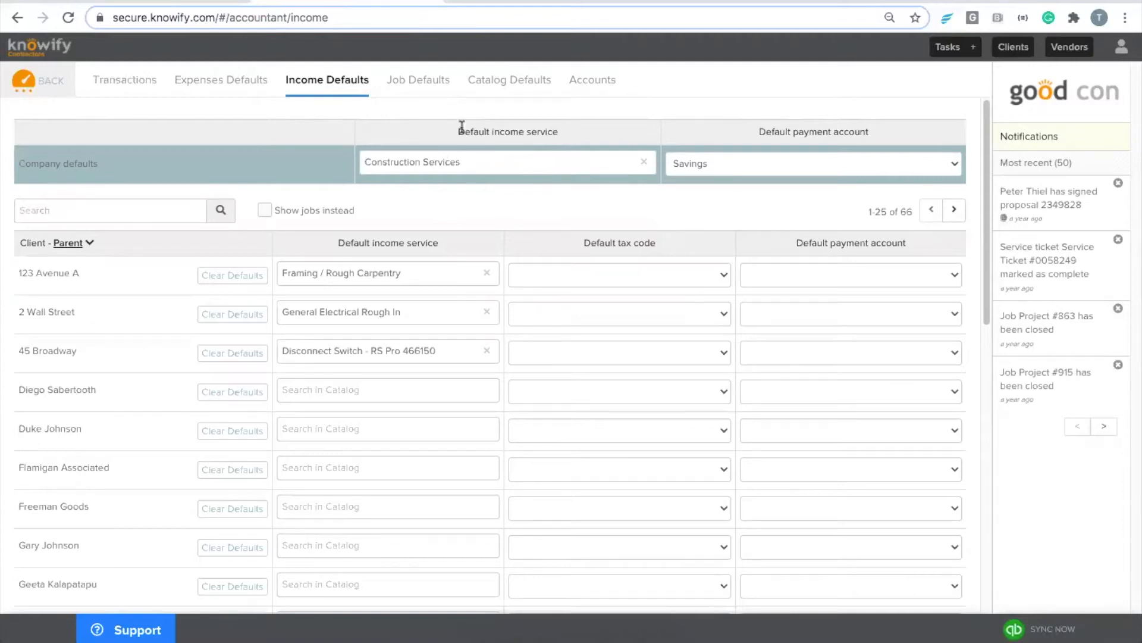
pyautogui.doubleClick(539, 132)
pyautogui.click(577, 129)
# Step: In QuickBooks Online, browse line 1's Product/Service options on invoice #304, then return to Knowify
pyautogui.click(460, 4)
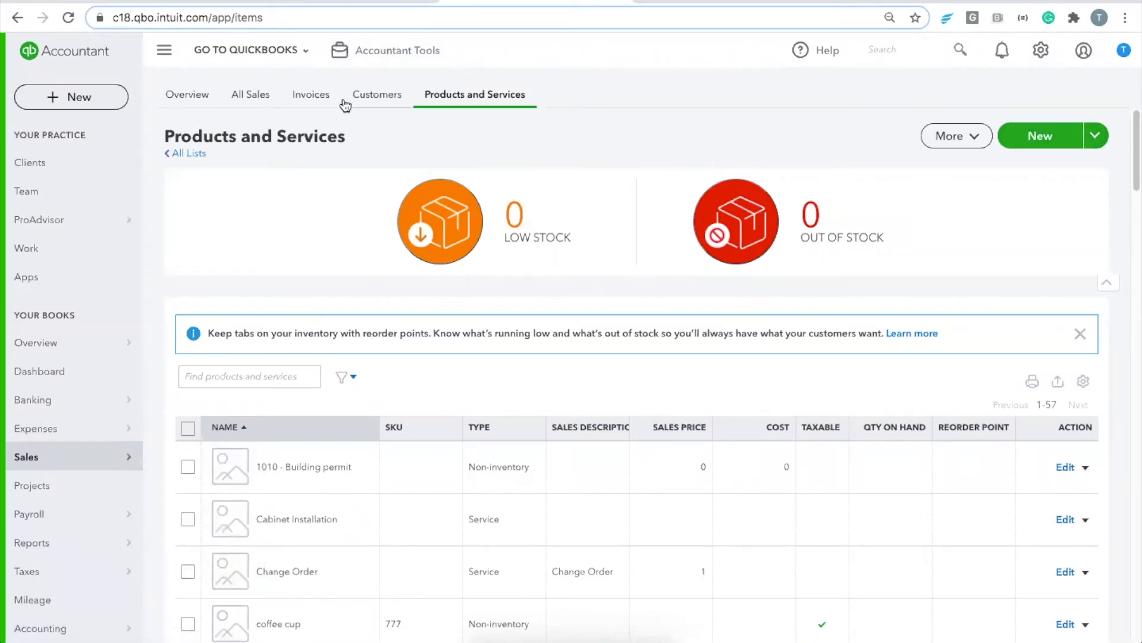
pyautogui.click(311, 97)
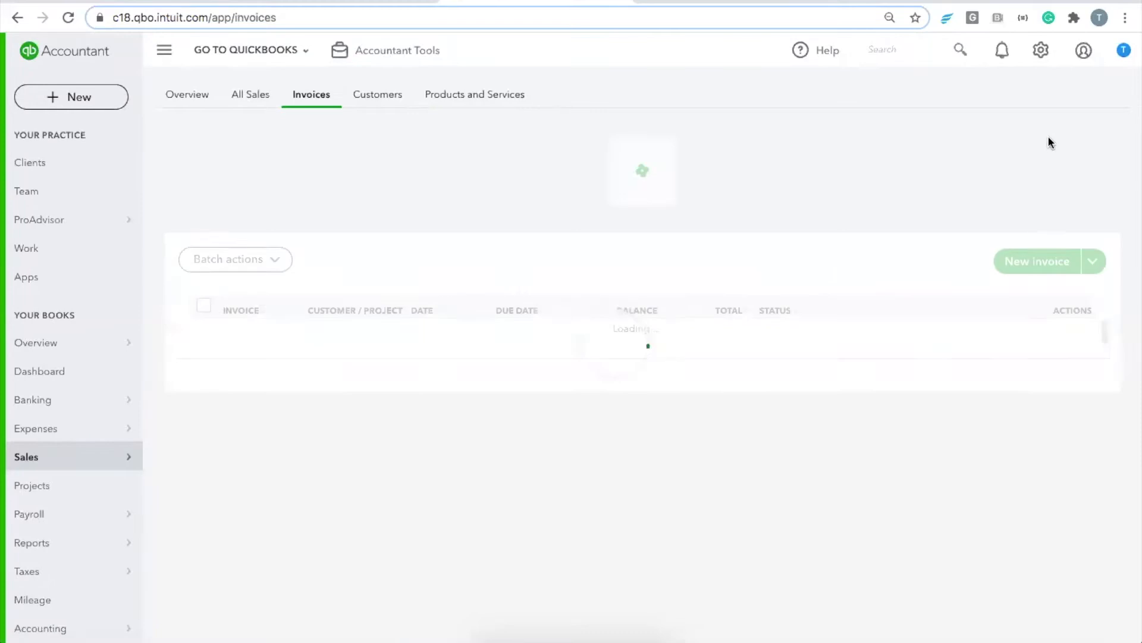
pyautogui.click(1034, 276)
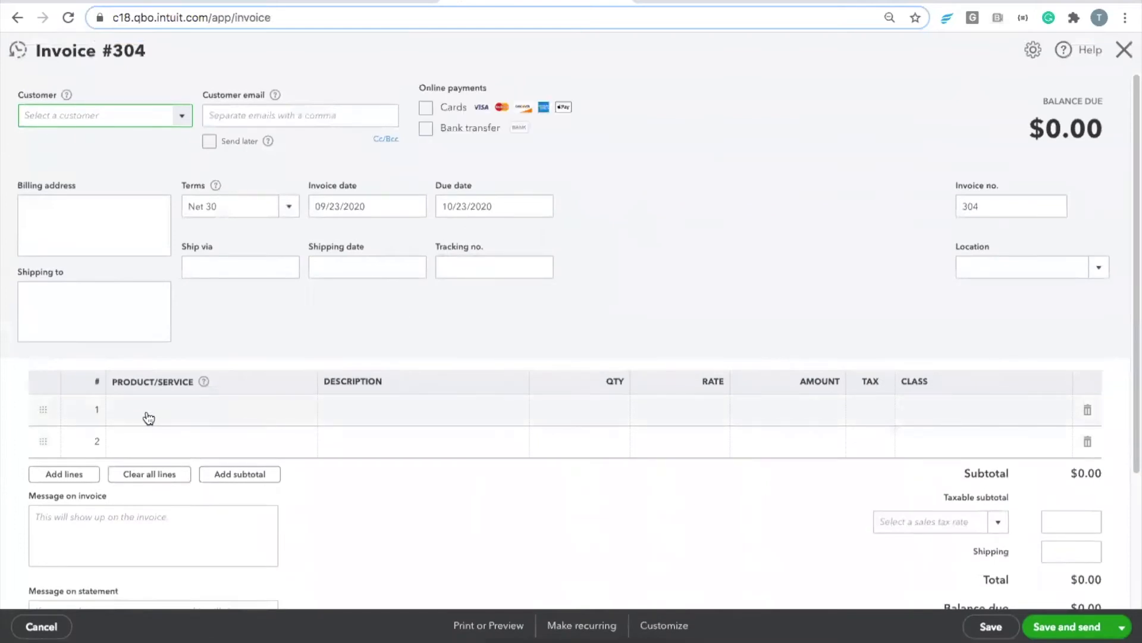
pyautogui.click(192, 409)
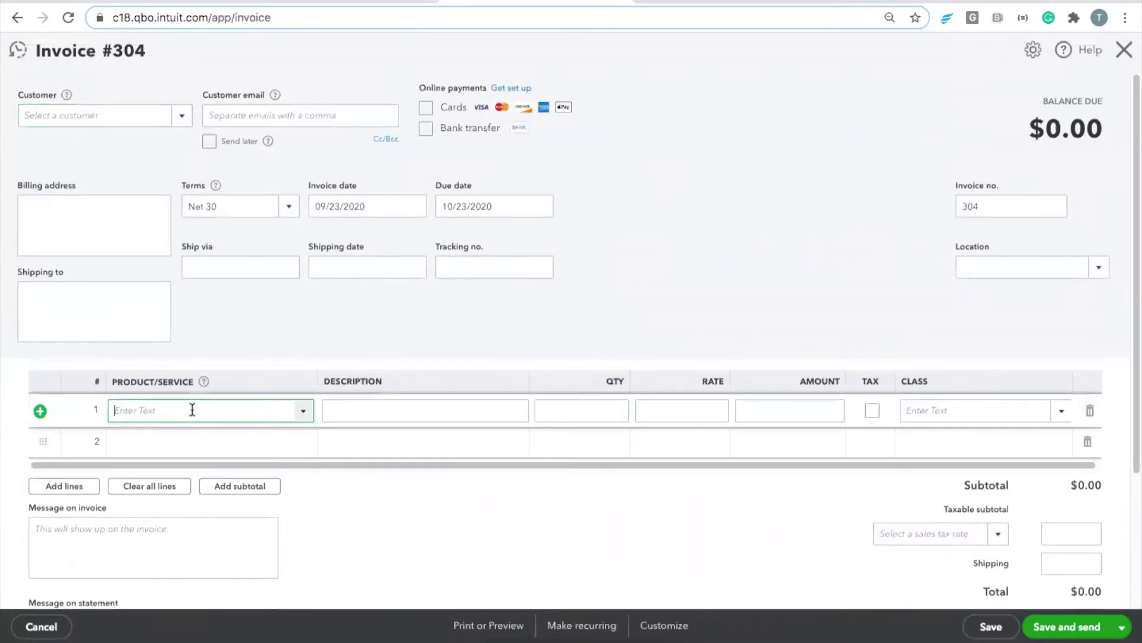
pyautogui.click(300, 411)
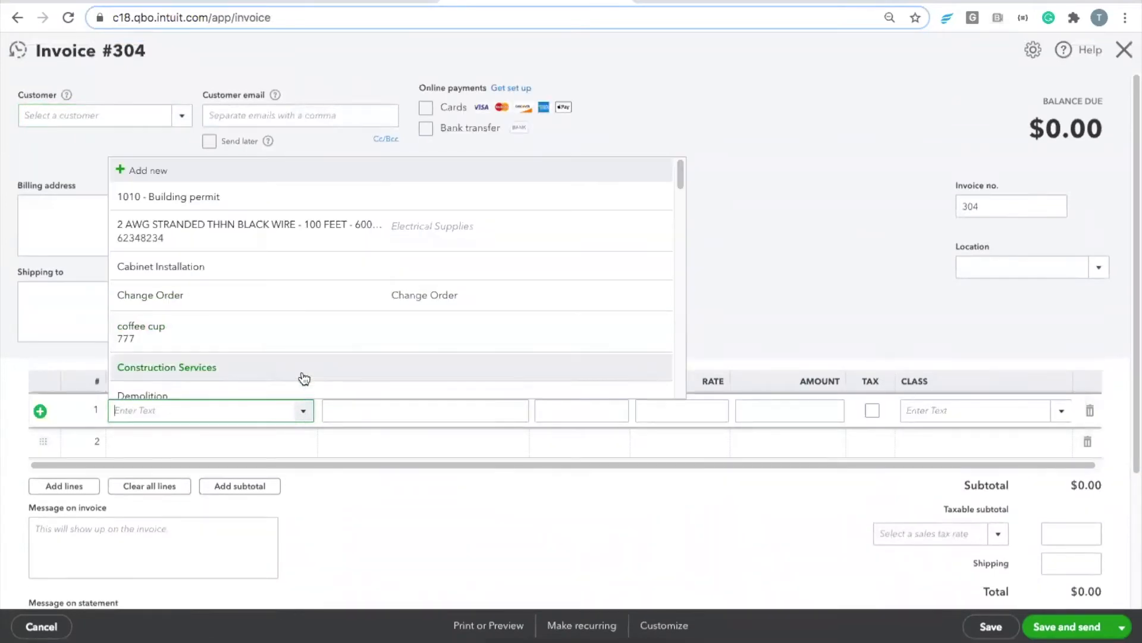
pyautogui.click(773, 329)
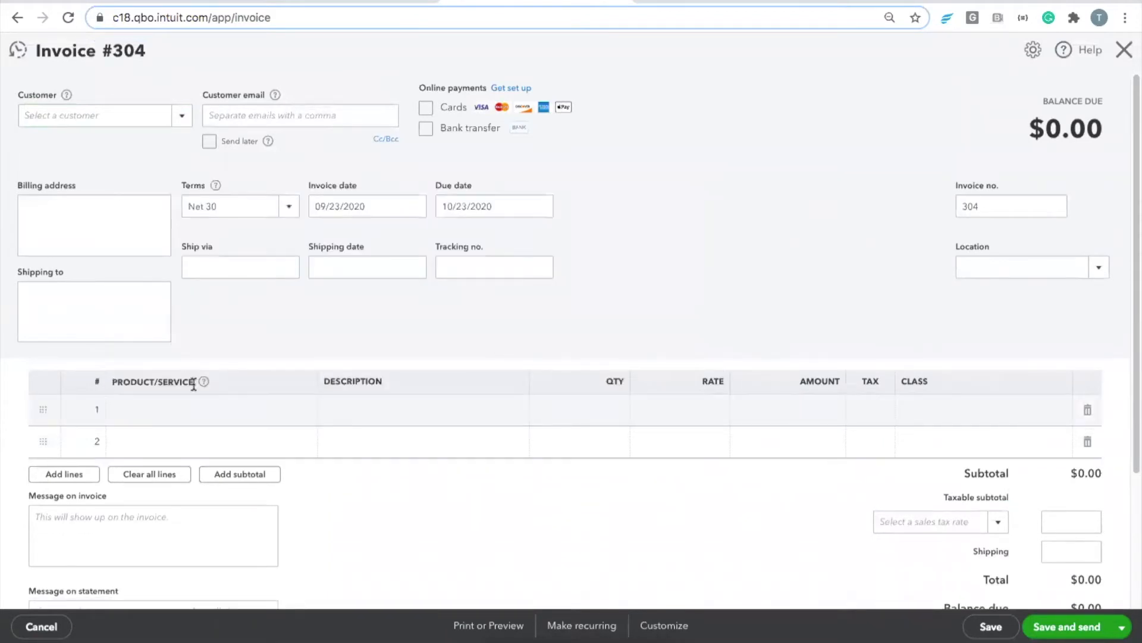
pyautogui.click(321, 4)
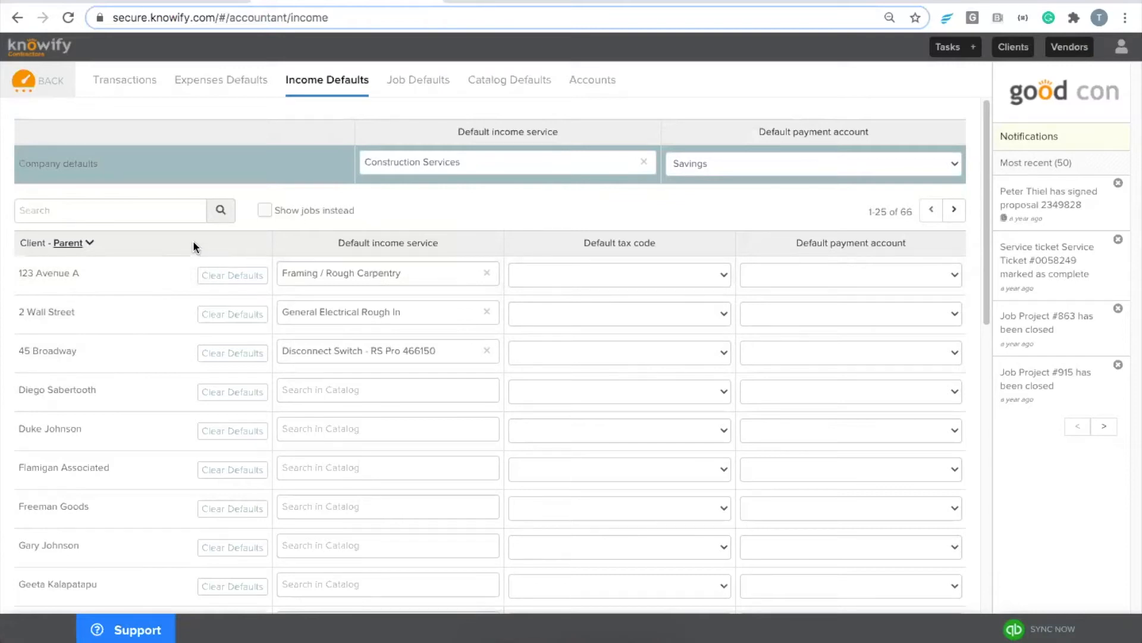
# Step: Tick 'Show jobs instead' so the Income Defaults table lists 261 jobs, and scroll through them
pyautogui.click(264, 209)
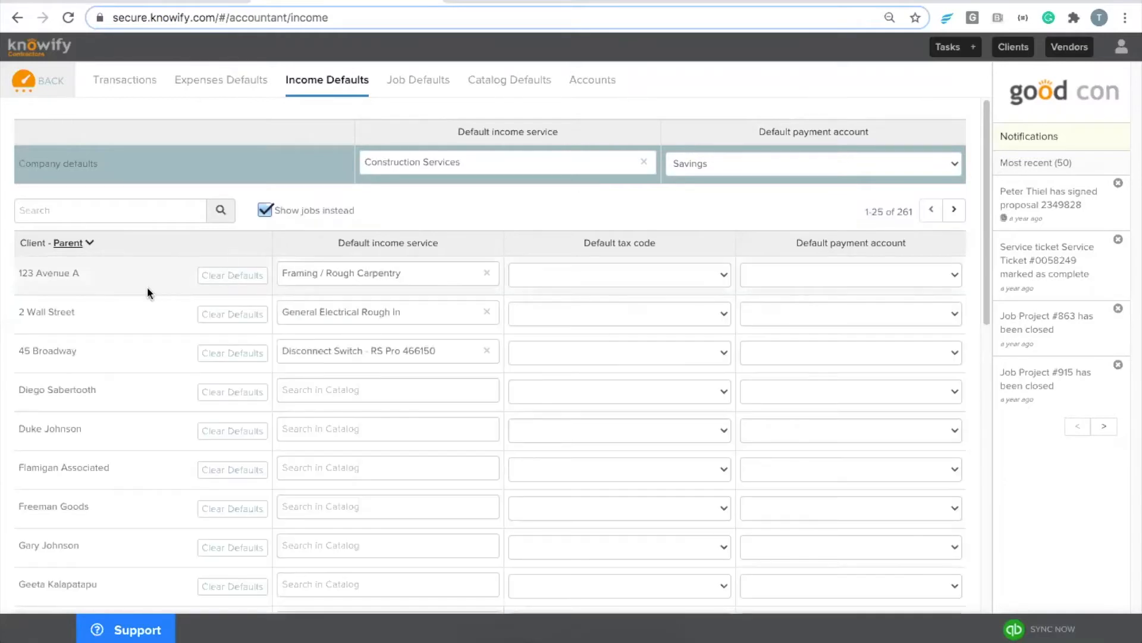
pyautogui.scroll(-3, 162, 283)
pyautogui.scroll(-3, 163, 327)
pyautogui.scroll(6, 165, 481)
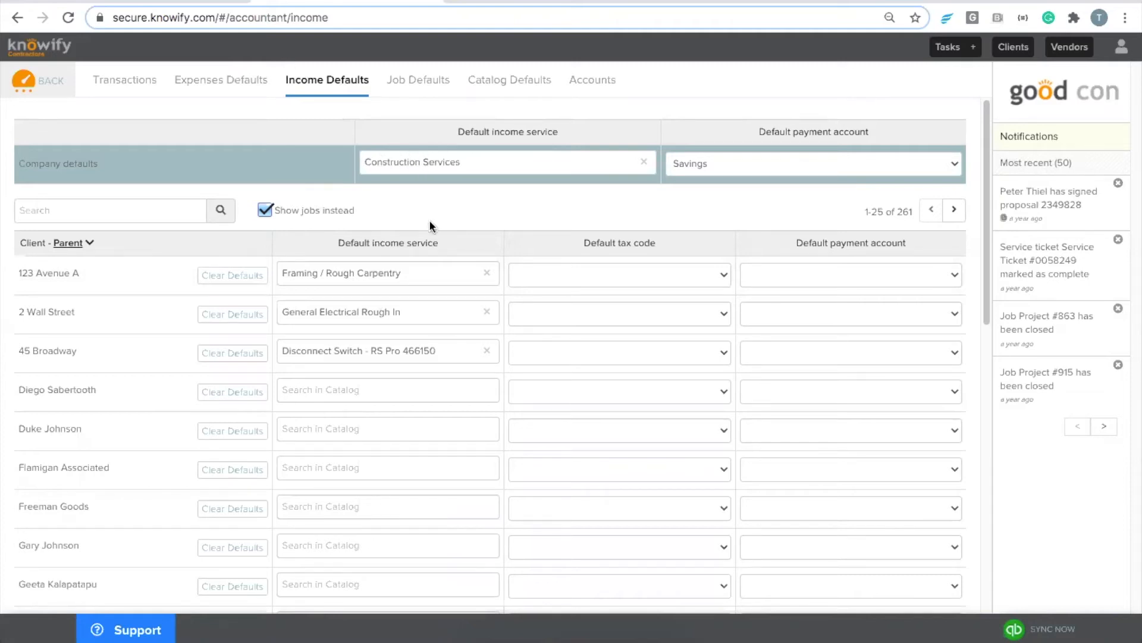
# Step: Set the default job class to Commercial for contract jobs and Residential for service jobs
pyautogui.click(416, 85)
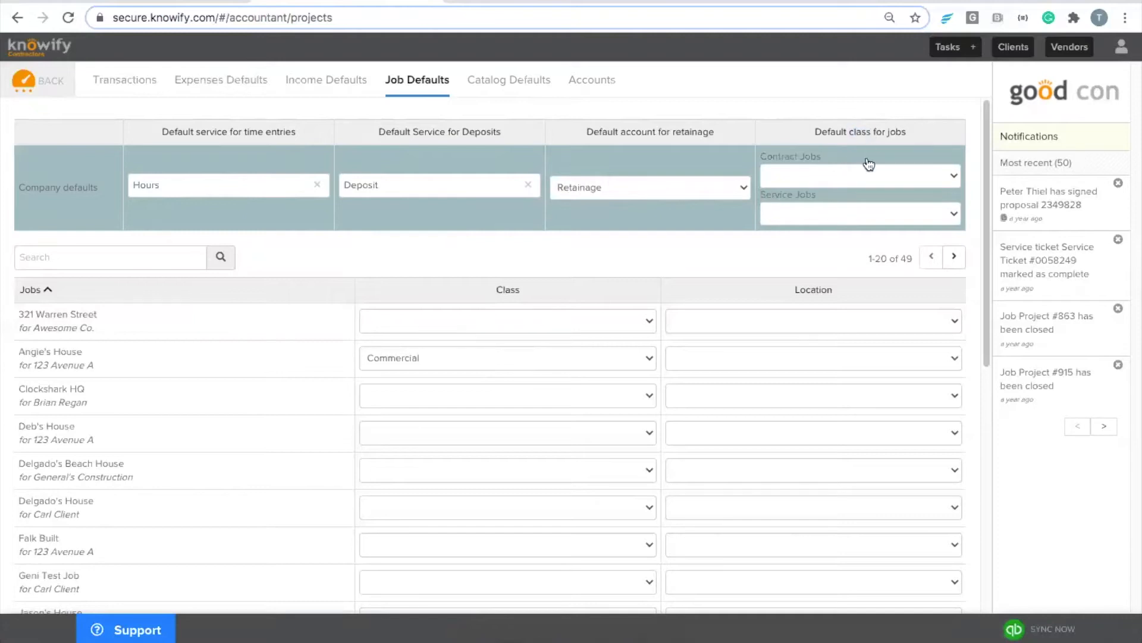
pyautogui.click(800, 177)
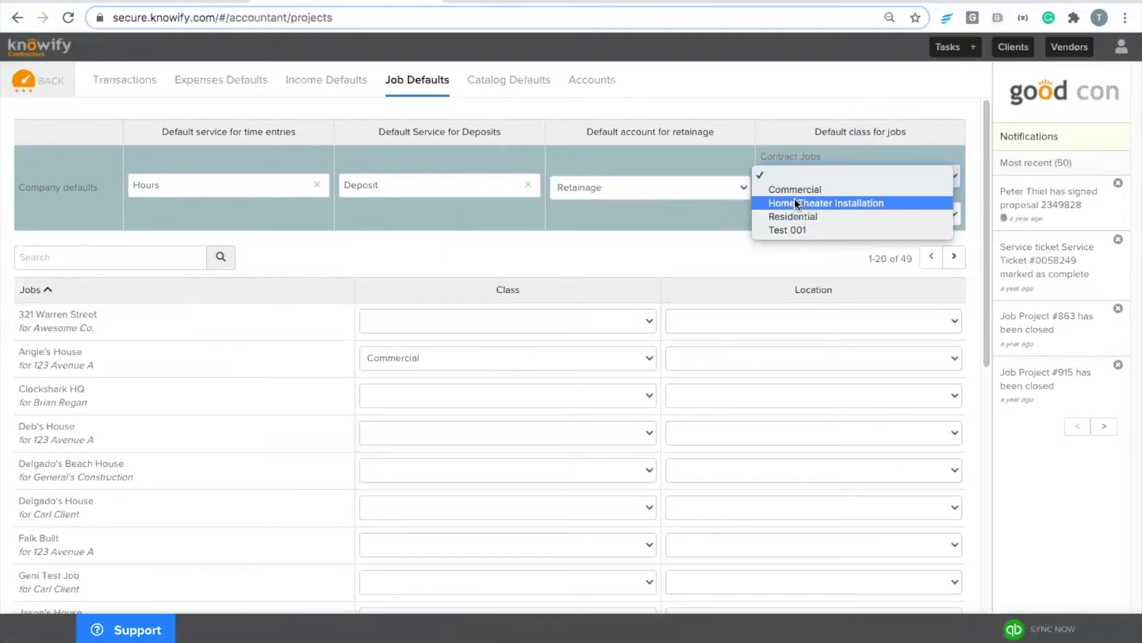
pyautogui.click(794, 190)
pyautogui.click(794, 212)
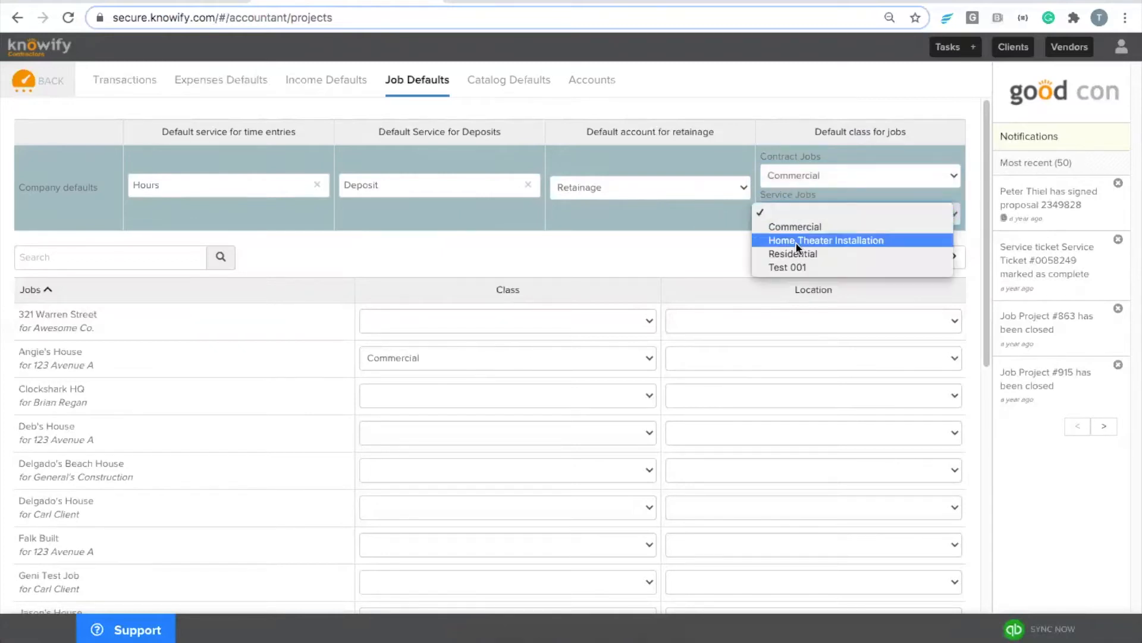
pyautogui.click(794, 254)
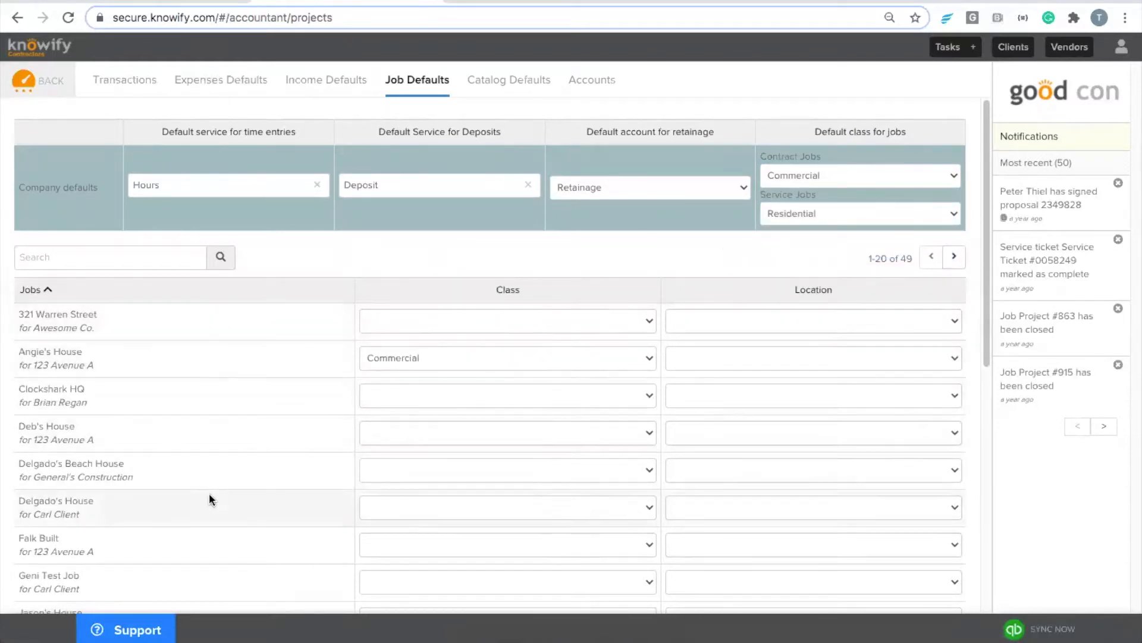
pyautogui.rightClick(213, 513)
pyautogui.click(280, 270)
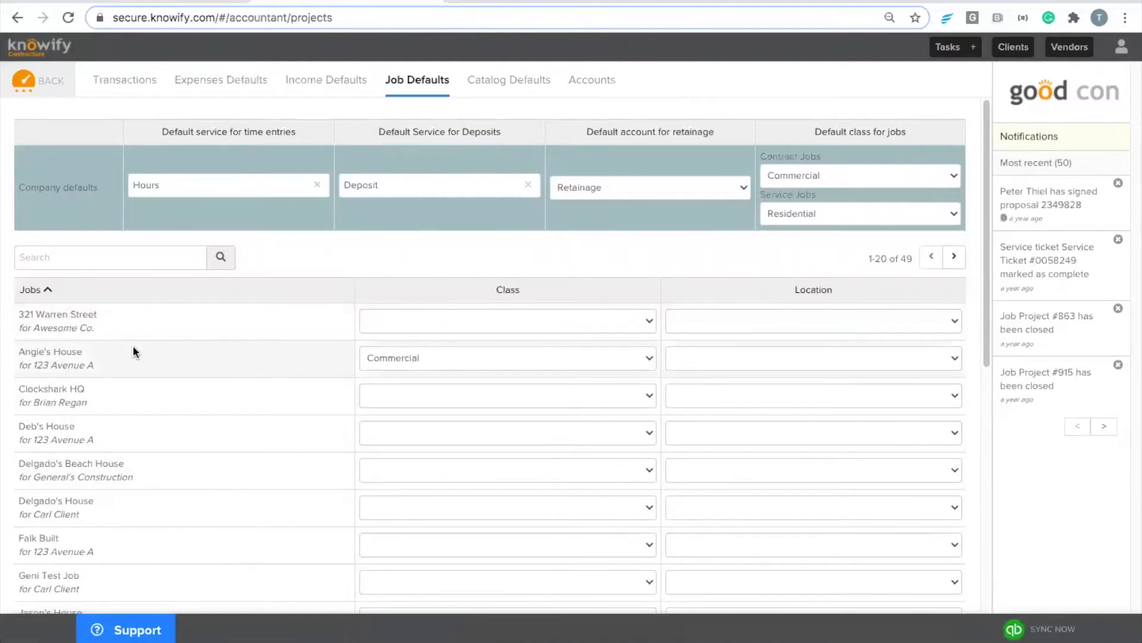
pyautogui.click(816, 314)
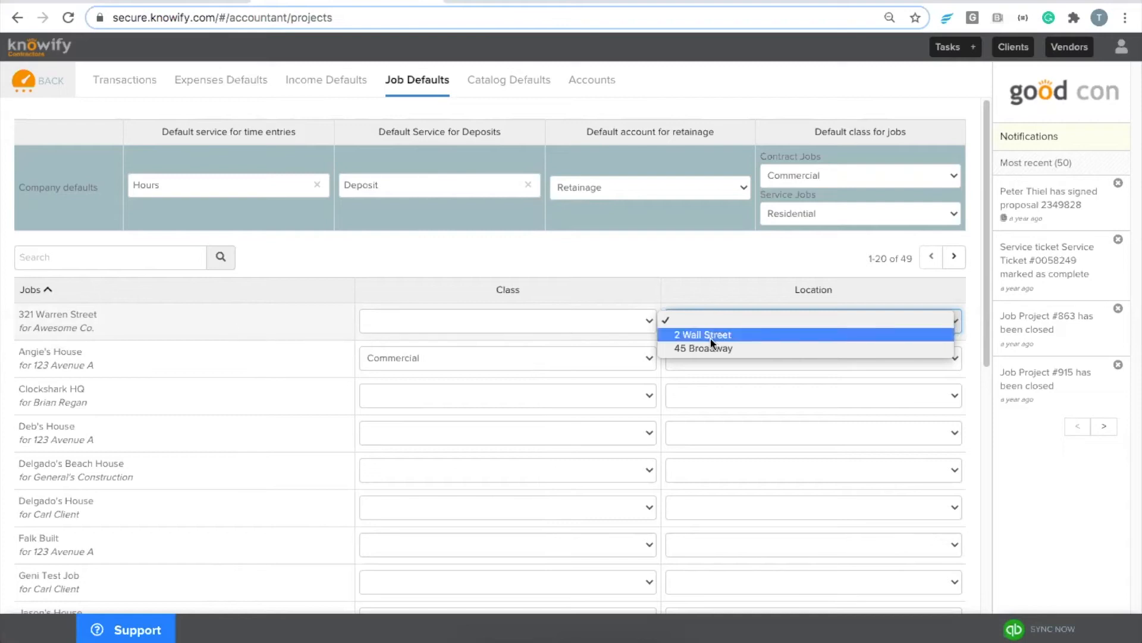
pyautogui.click(696, 270)
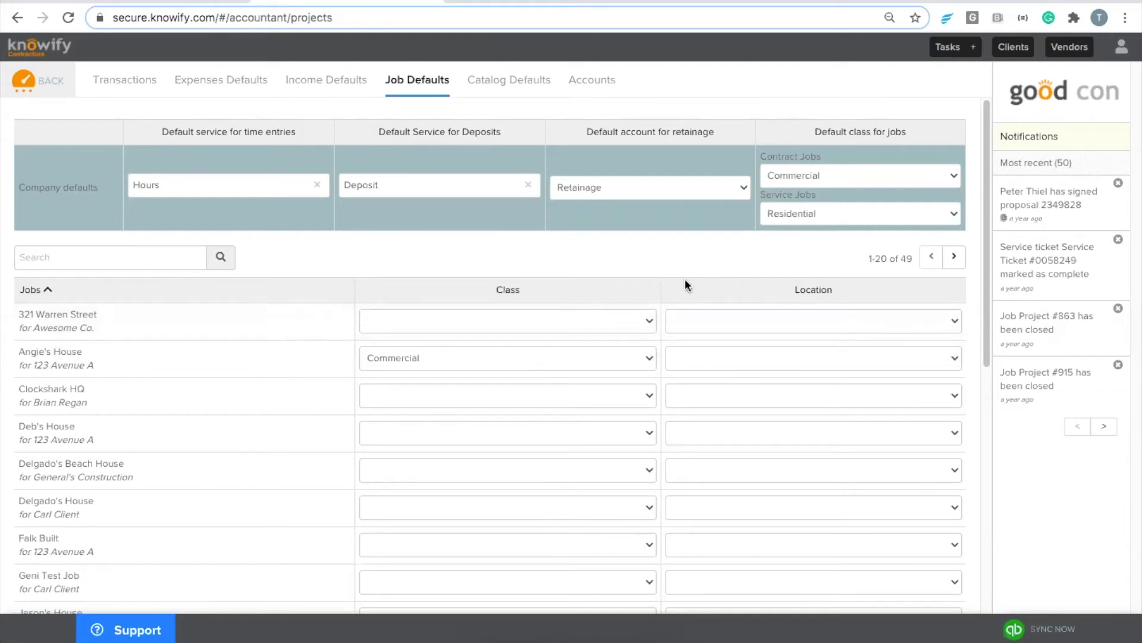
pyautogui.click(498, 85)
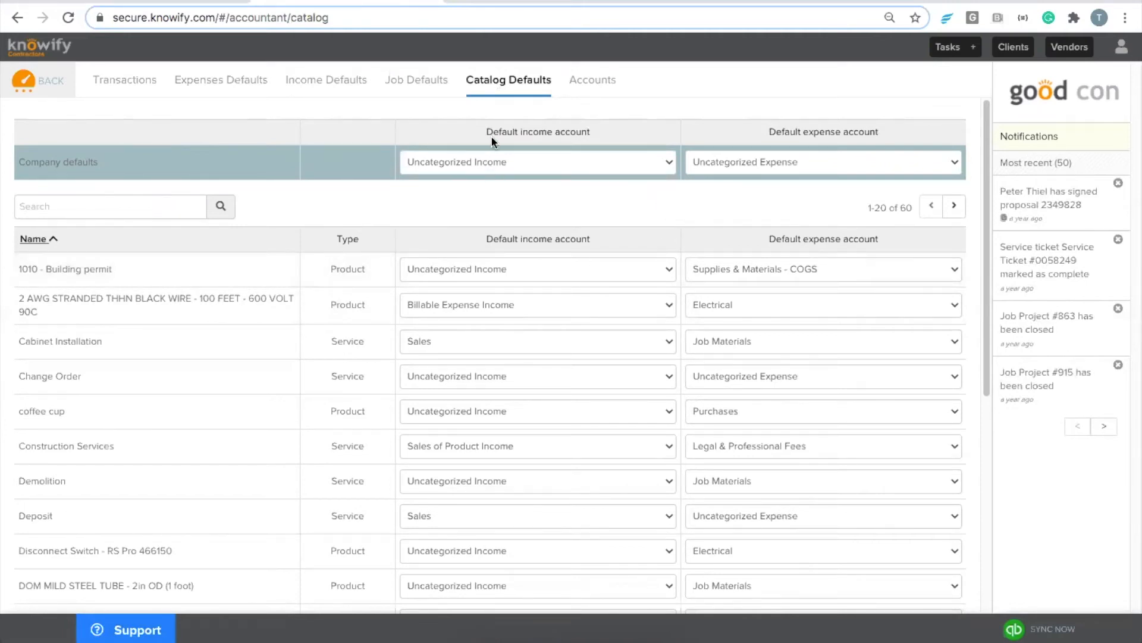
# Step: Highlight the catalog's default income and expense account columns, then return to Income Defaults
pyautogui.moveTo(480, 130); pyautogui.dragTo(584, 141)
pyautogui.click(476, 133)
pyautogui.moveTo(476, 133); pyautogui.dragTo(603, 134)
pyautogui.click(604, 133)
pyautogui.moveTo(756, 136); pyautogui.dragTo(860, 134)
pyautogui.click(894, 127)
pyautogui.click(434, 90)
pyautogui.click(320, 87)
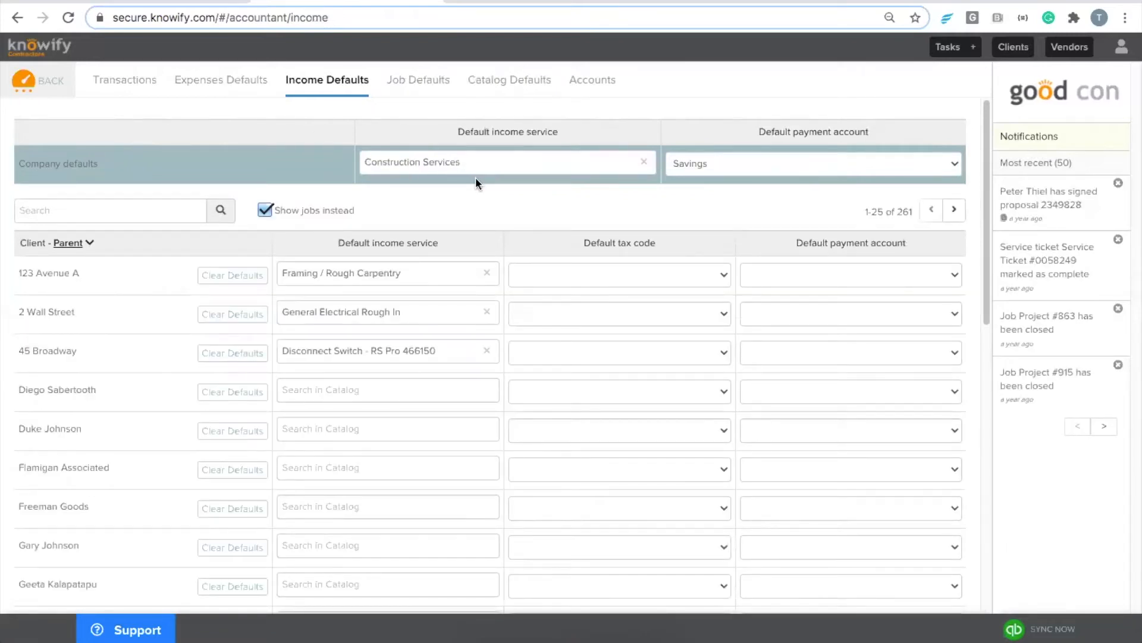
# Step: Show the Expenses Defaults list of vendors with their default expense and payment accounts
pyautogui.click(262, 89)
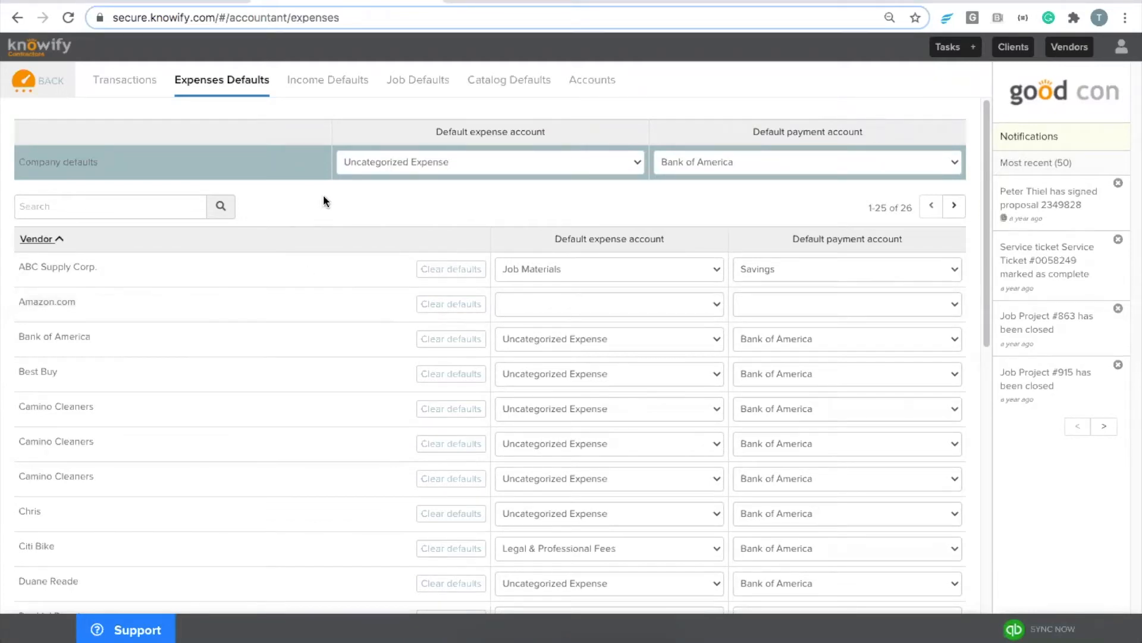
# Step: Go back to the dashboard and open the Purchases area
pyautogui.click(26, 80)
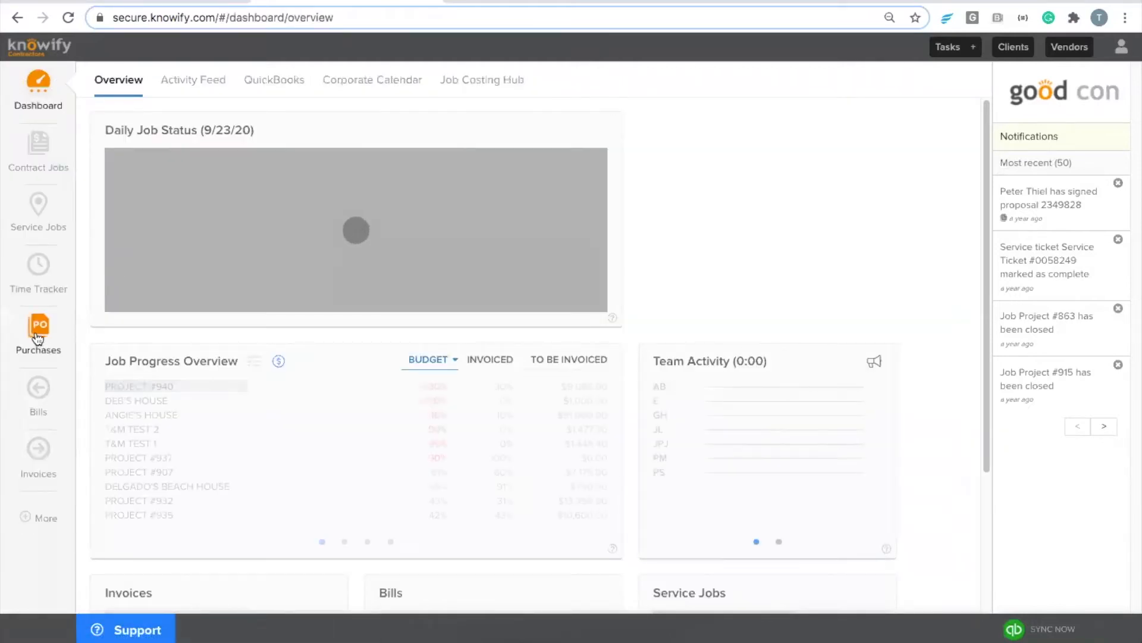
pyautogui.click(39, 339)
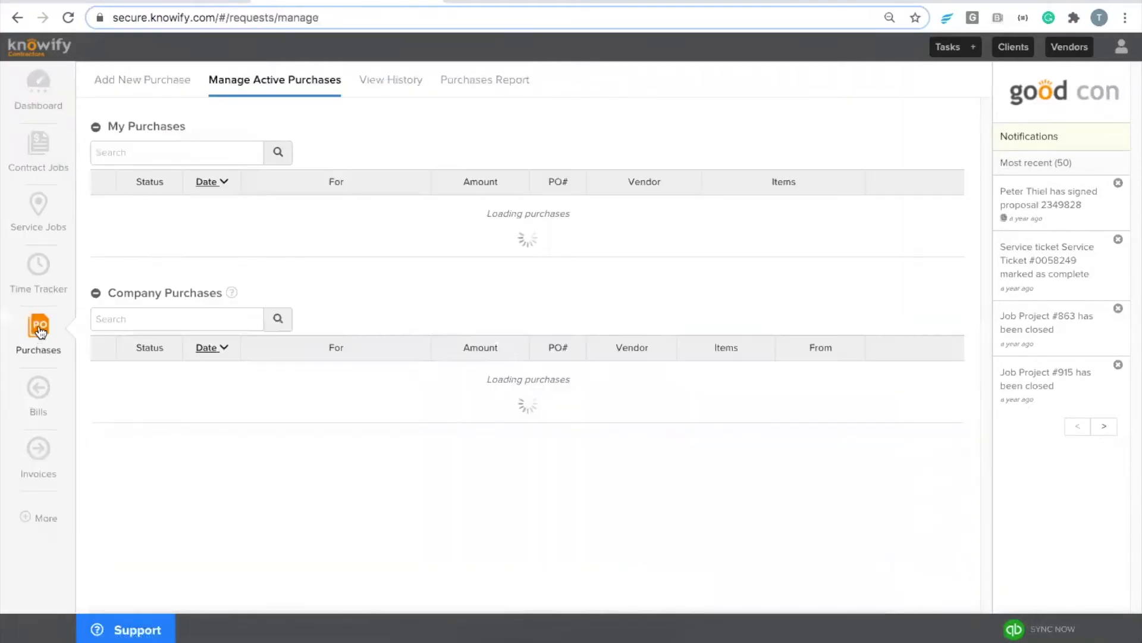
# Step: Enter a new cash/debit expense from Amazon.com for Materials at a $10.00 unit cost
pyautogui.click(143, 81)
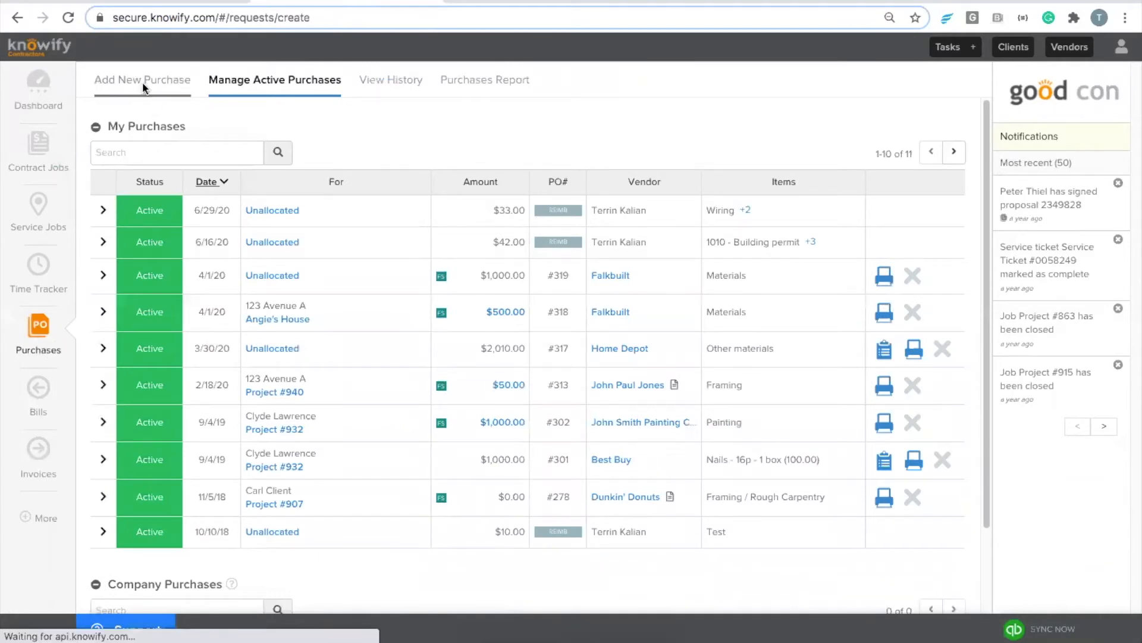
pyautogui.click(164, 160)
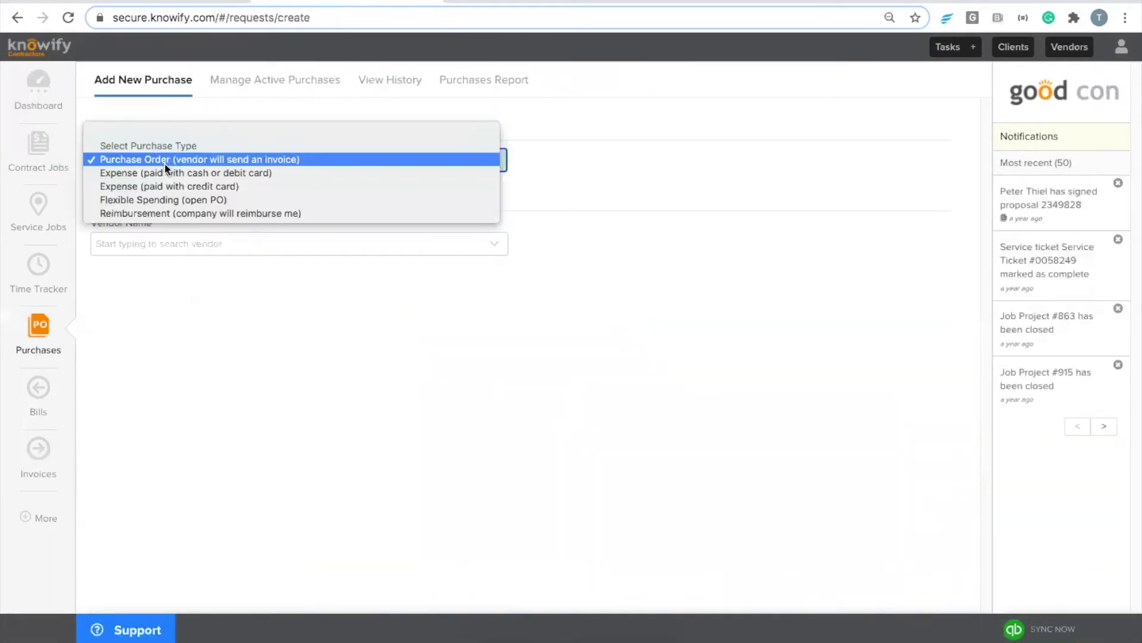
pyautogui.click(202, 172)
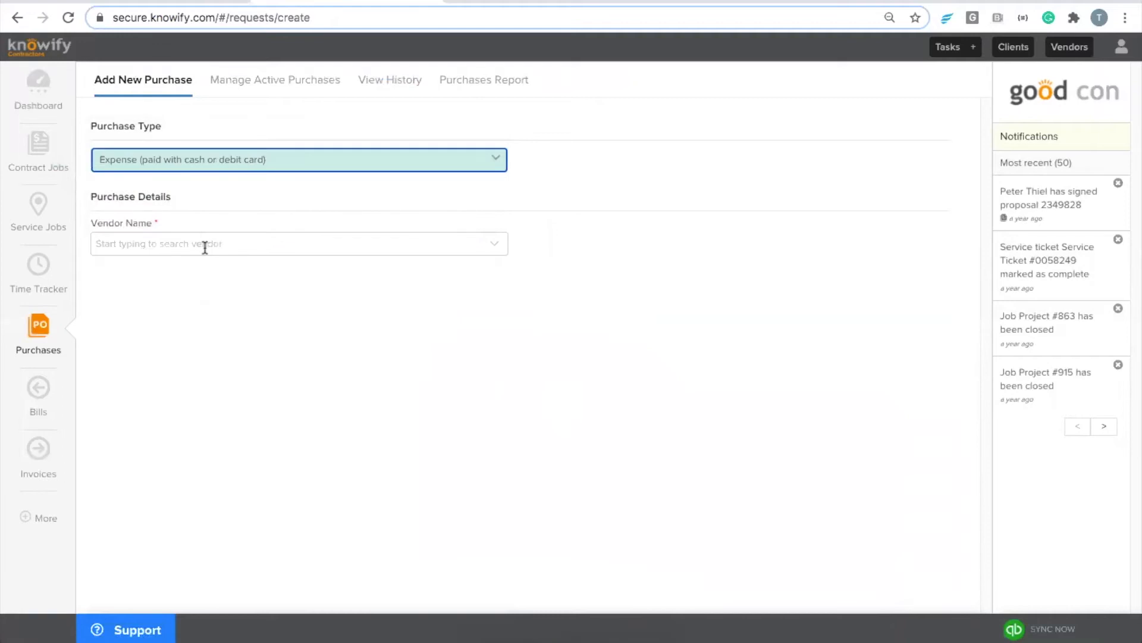
pyautogui.click(204, 244)
pyautogui.write('ama')
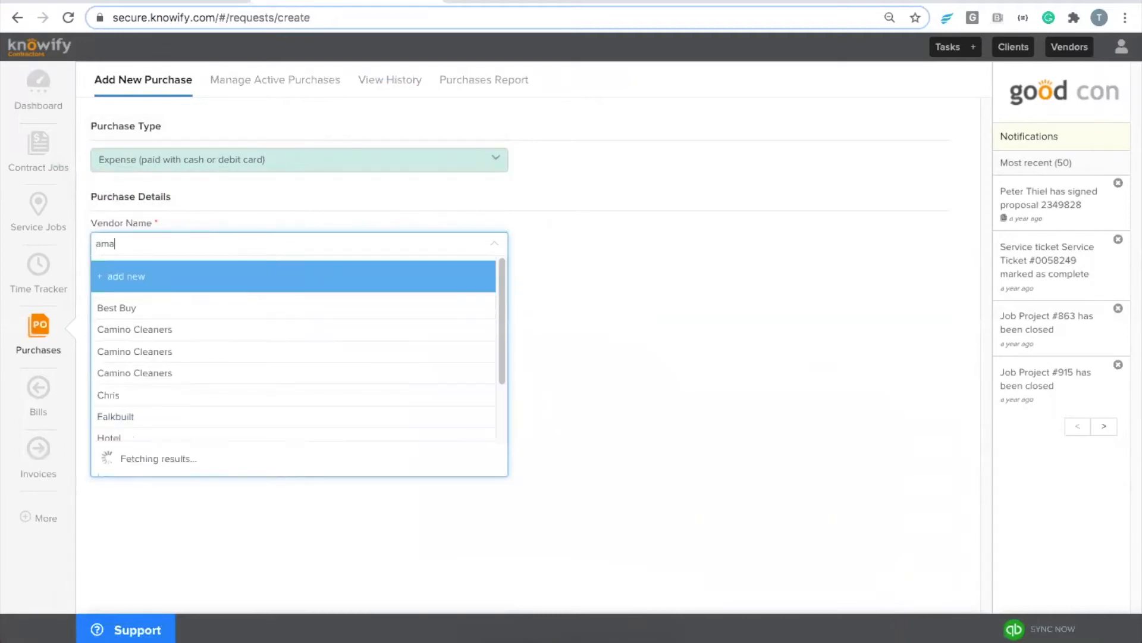
pyautogui.click(160, 314)
pyautogui.click(225, 324)
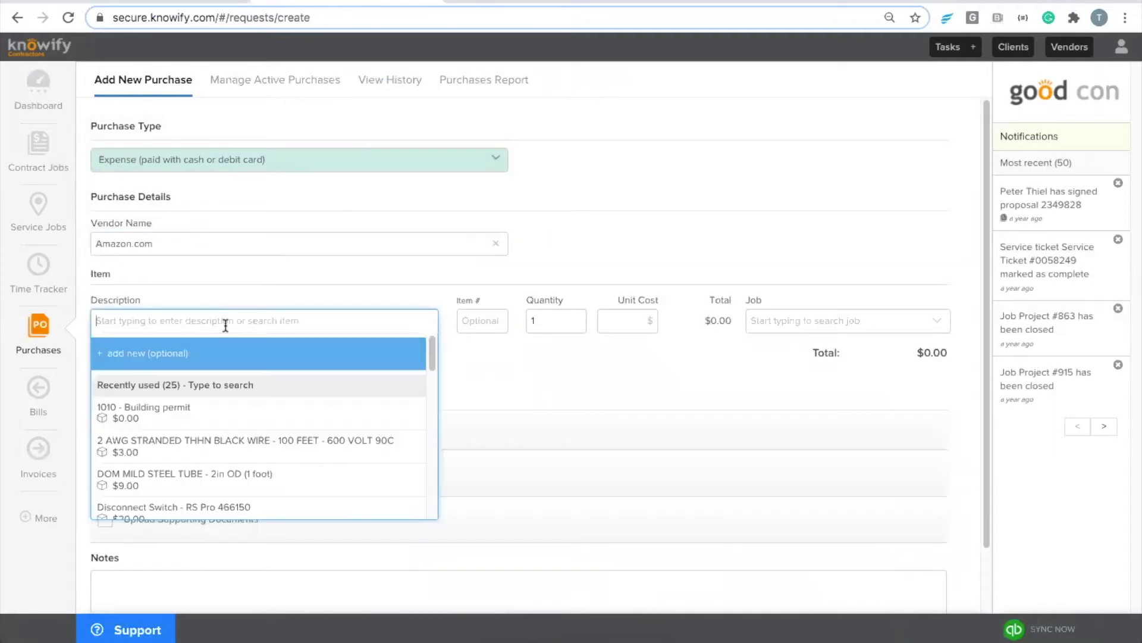
pyautogui.write('Materia')
pyautogui.hotkey('alt', 'BackSpace')
pyautogui.write('Materials')
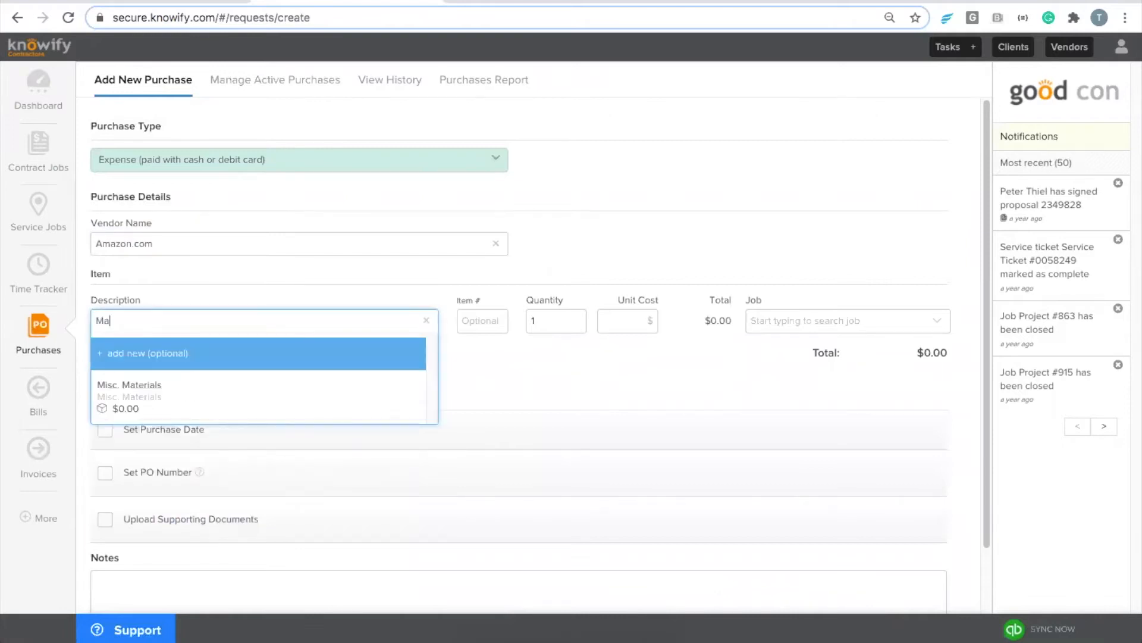
pyautogui.press('Tab')
pyautogui.press('Tab')
pyautogui.press('Tab')
pyautogui.write('10')
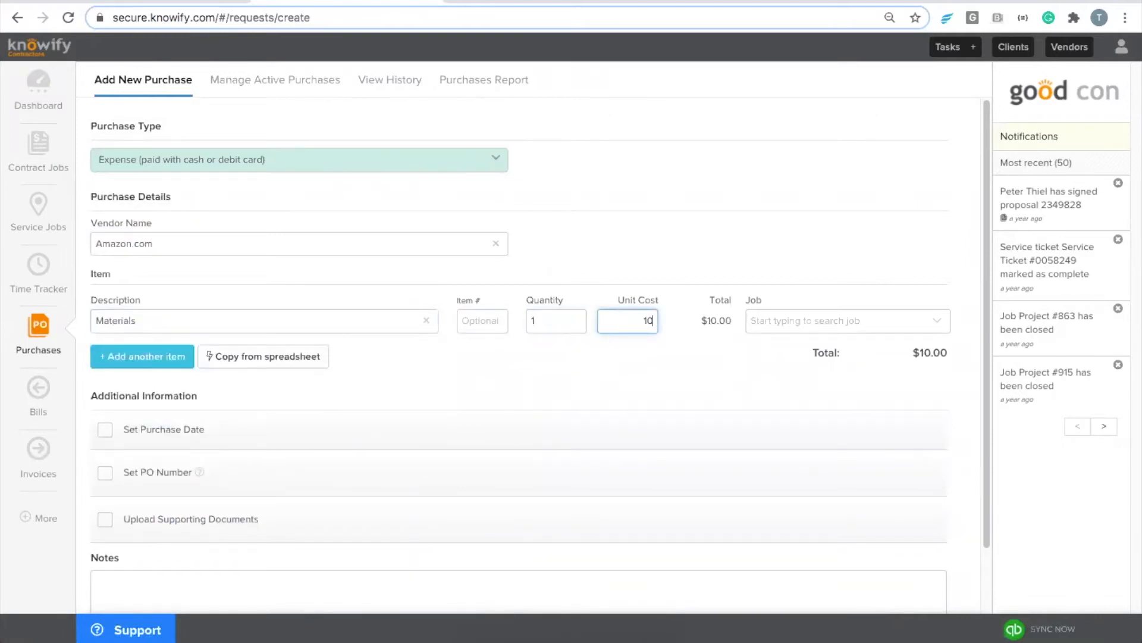
pyautogui.click(784, 305)
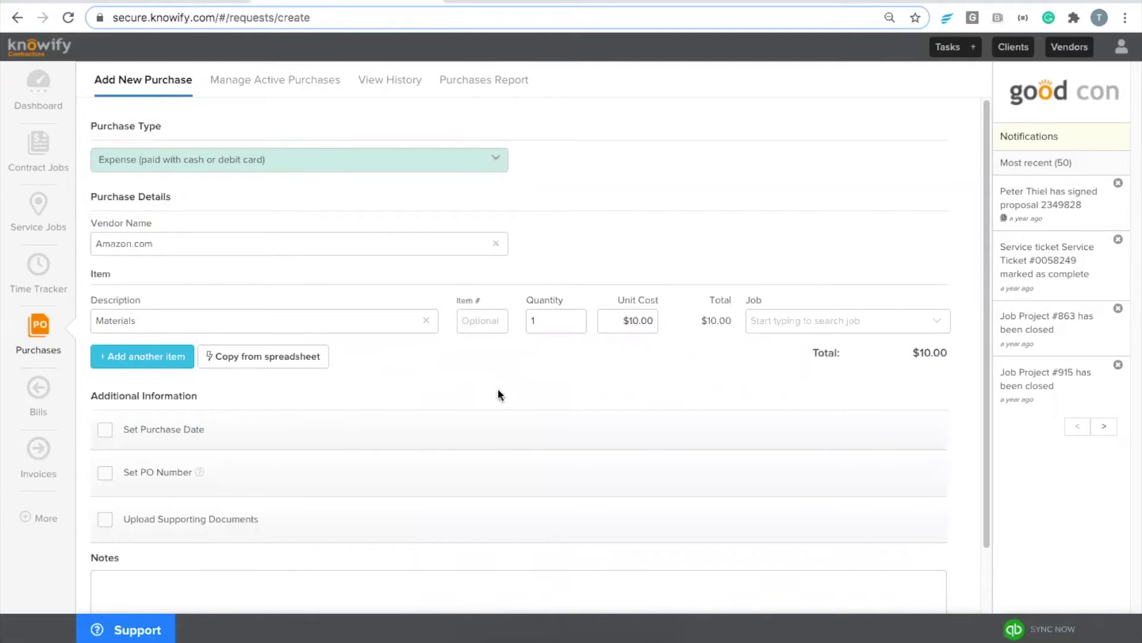
# Step: Verify and submit the purchase to QuickBooks, then dismiss the confirmation
pyautogui.scroll(-1, 435, 350)
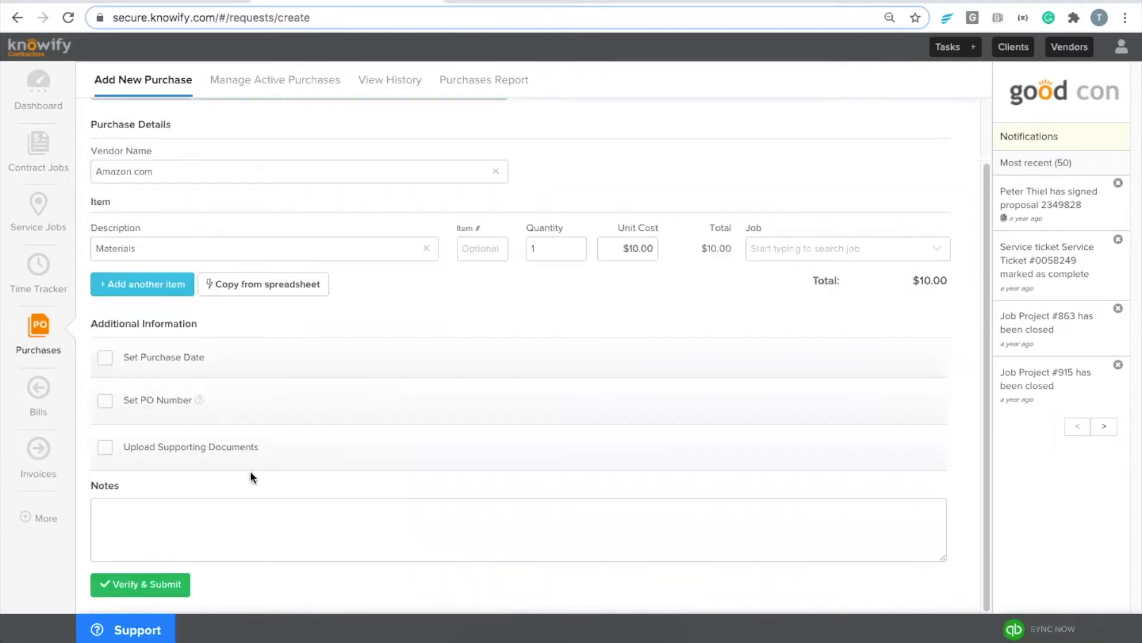
pyautogui.click(158, 582)
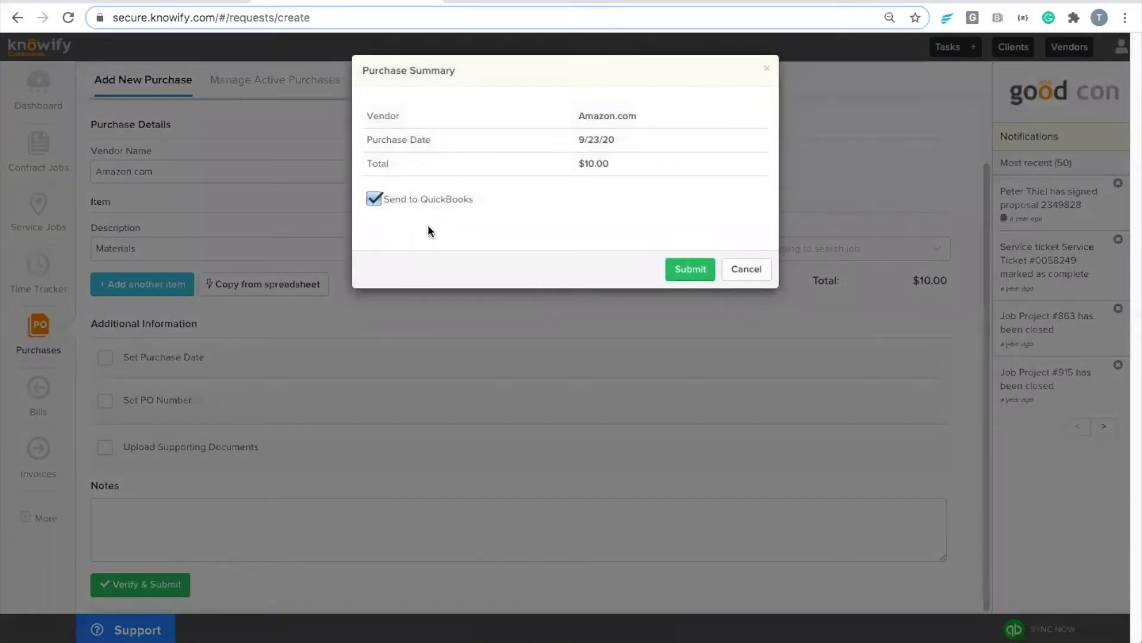
pyautogui.click(670, 273)
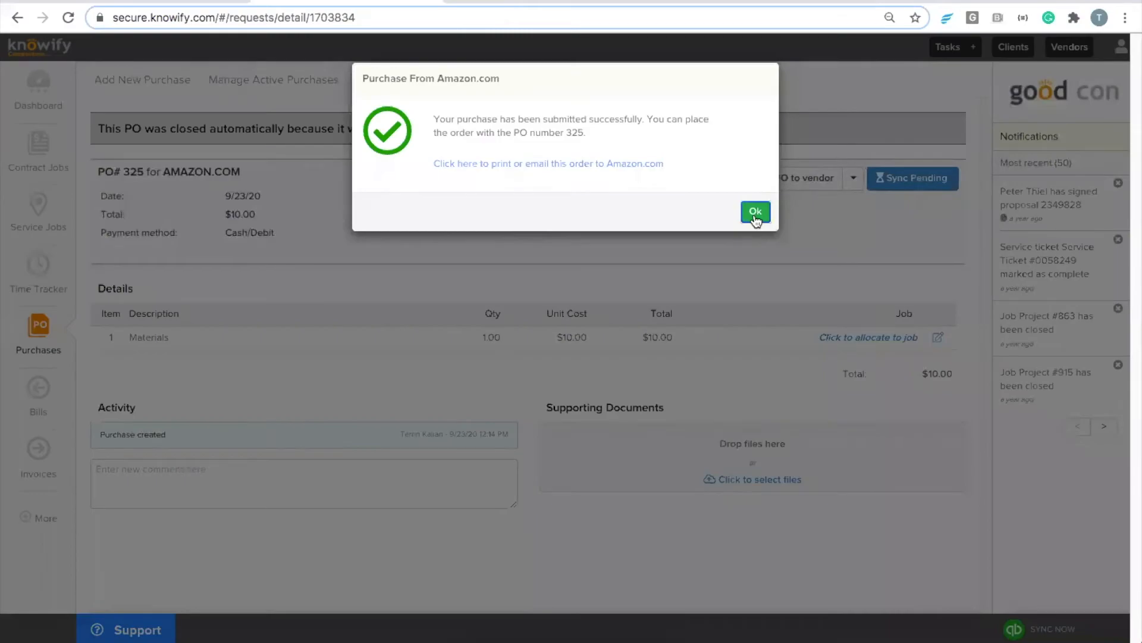
pyautogui.click(754, 212)
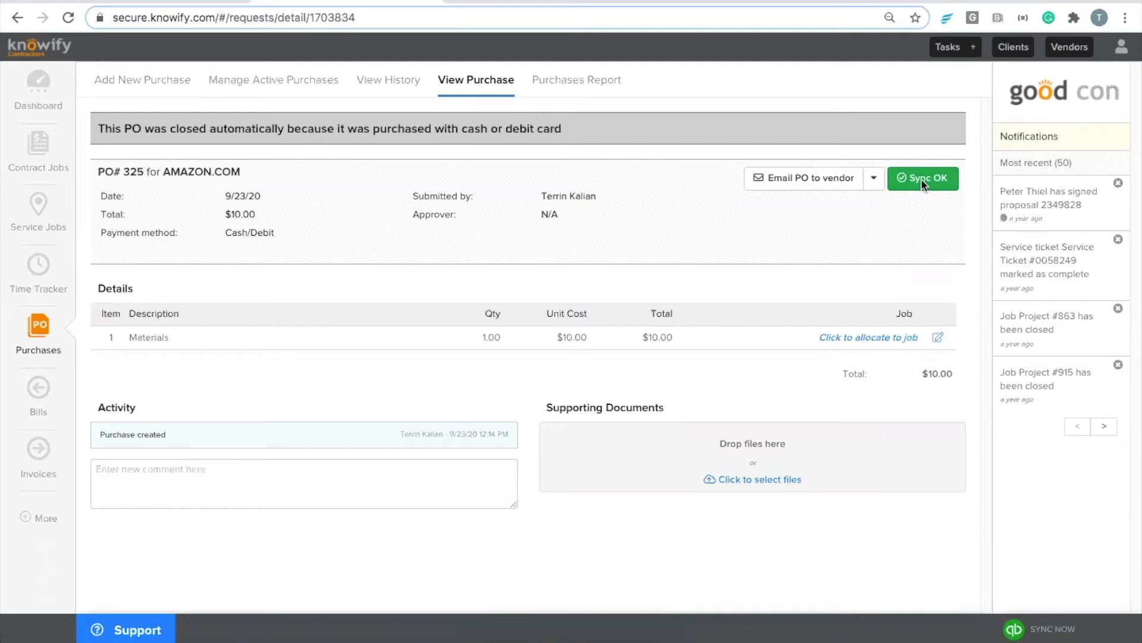
# Step: Check the purchase's sync status and view the $10.00 Amazon.com expense in QuickBooks Online
pyautogui.click(934, 180)
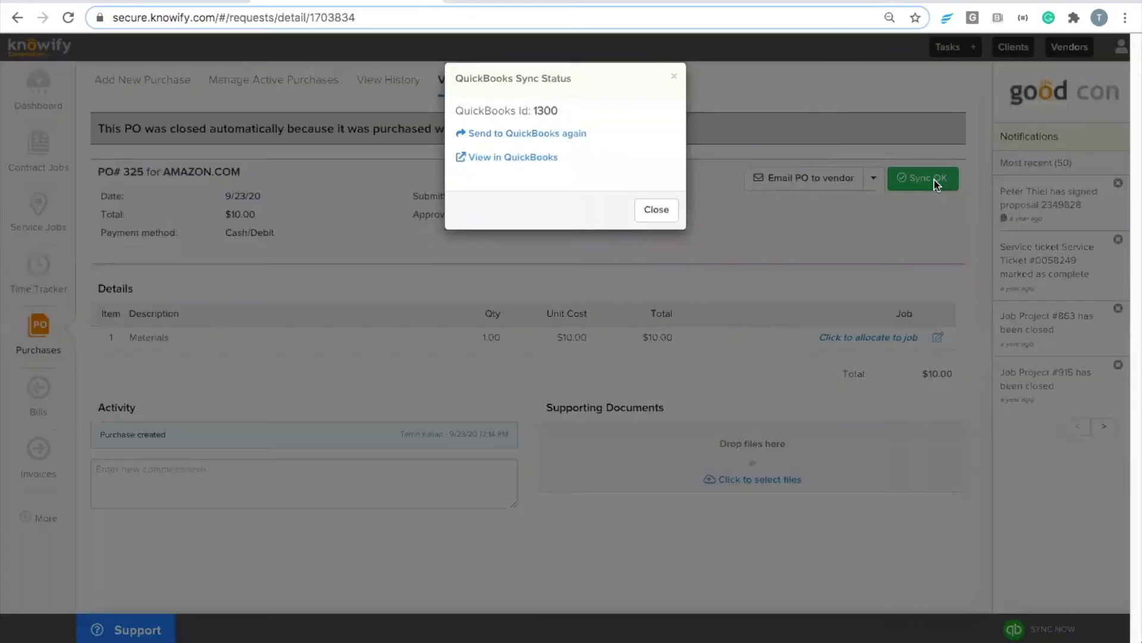
pyautogui.click(492, 159)
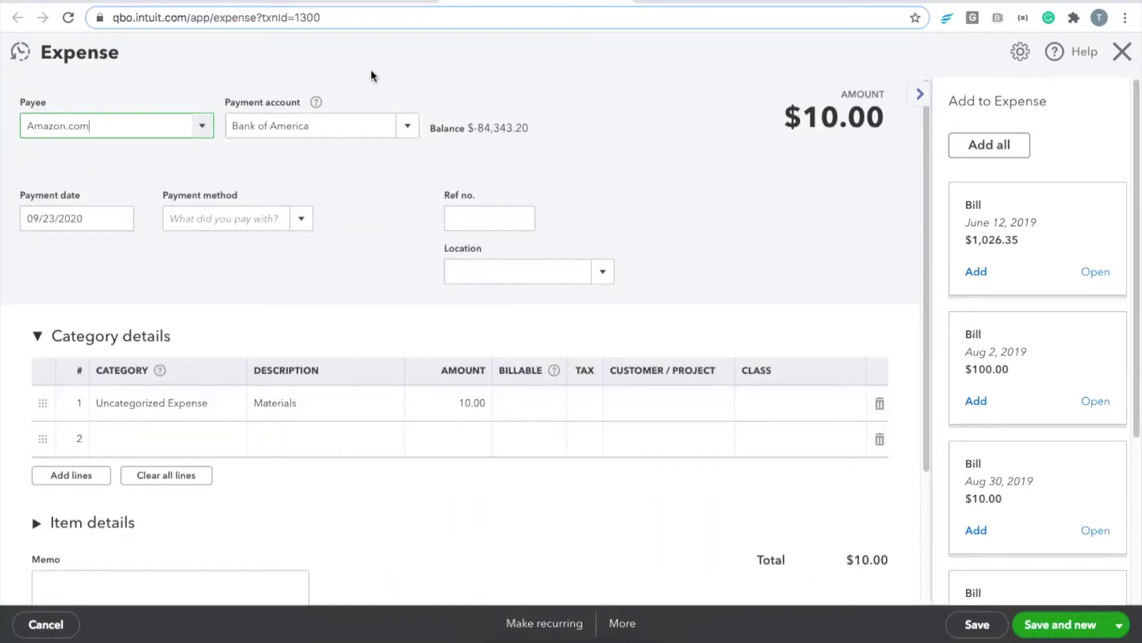
# Step: Back in Knowify, review vendor expense defaults under More > QuickBooks, then open Bills
pyautogui.click(361, 2)
pyautogui.click(37, 516)
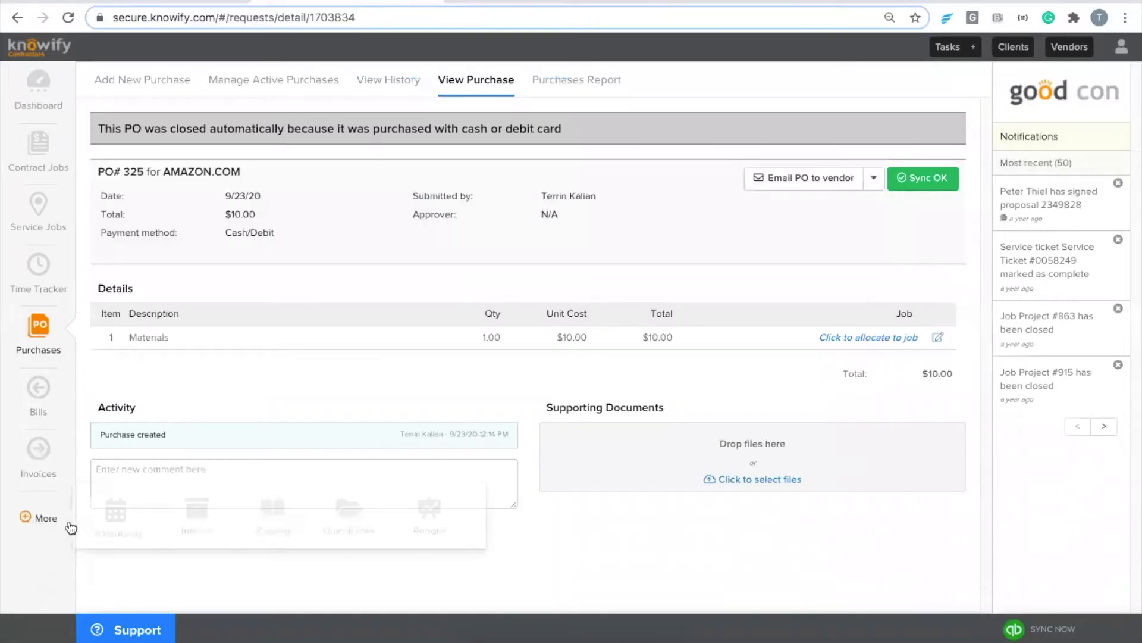
pyautogui.click(342, 516)
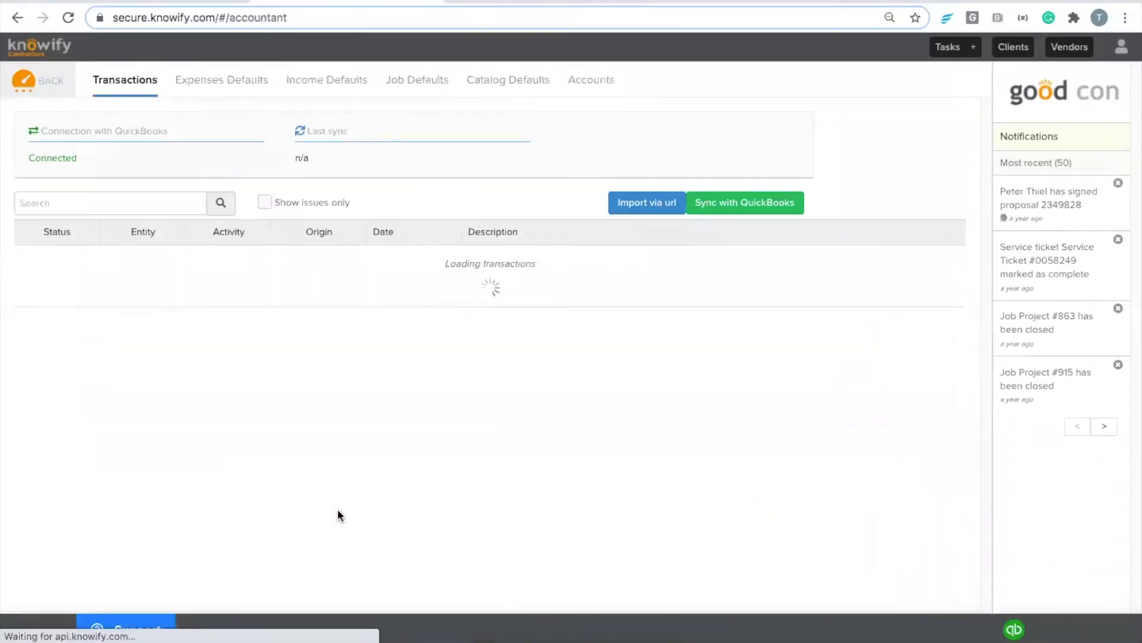
pyautogui.click(237, 88)
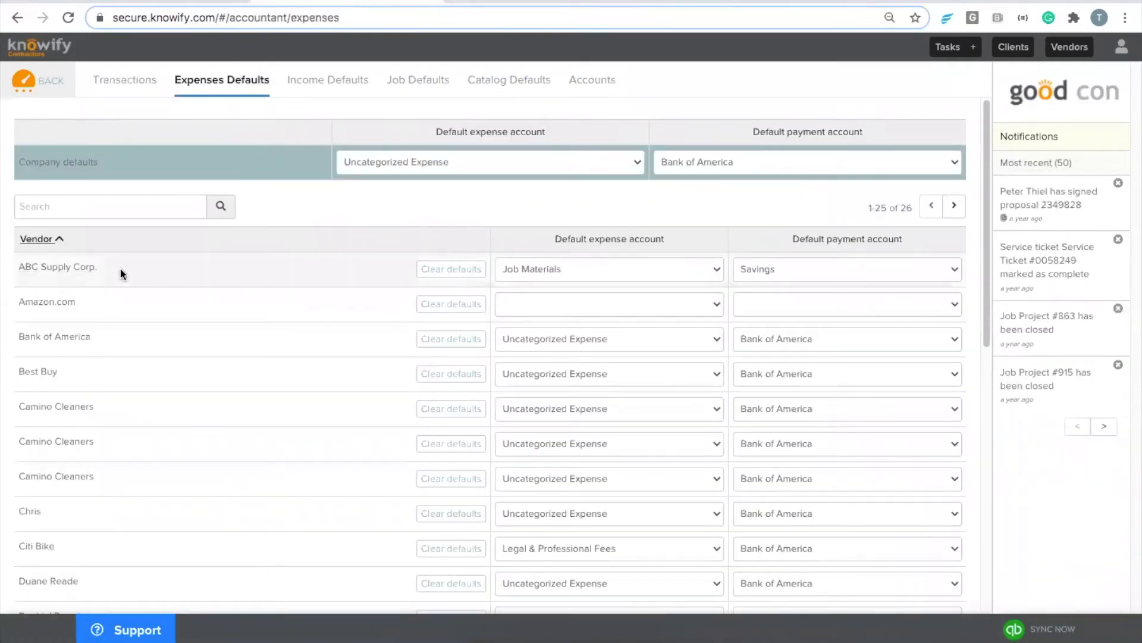
pyautogui.click(53, 88)
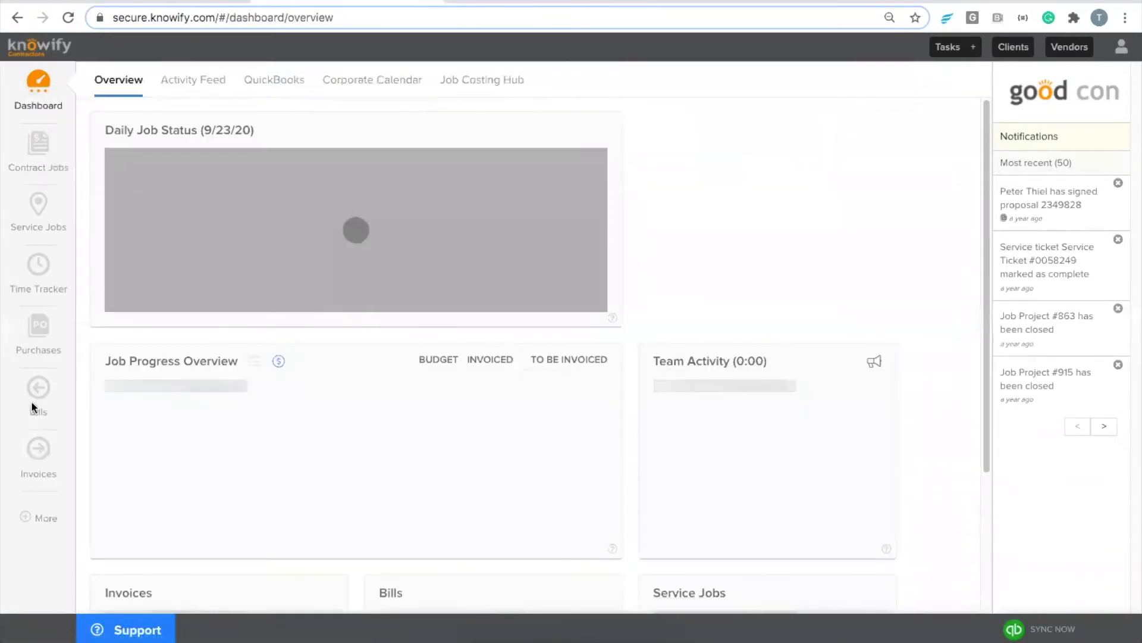
pyautogui.click(36, 408)
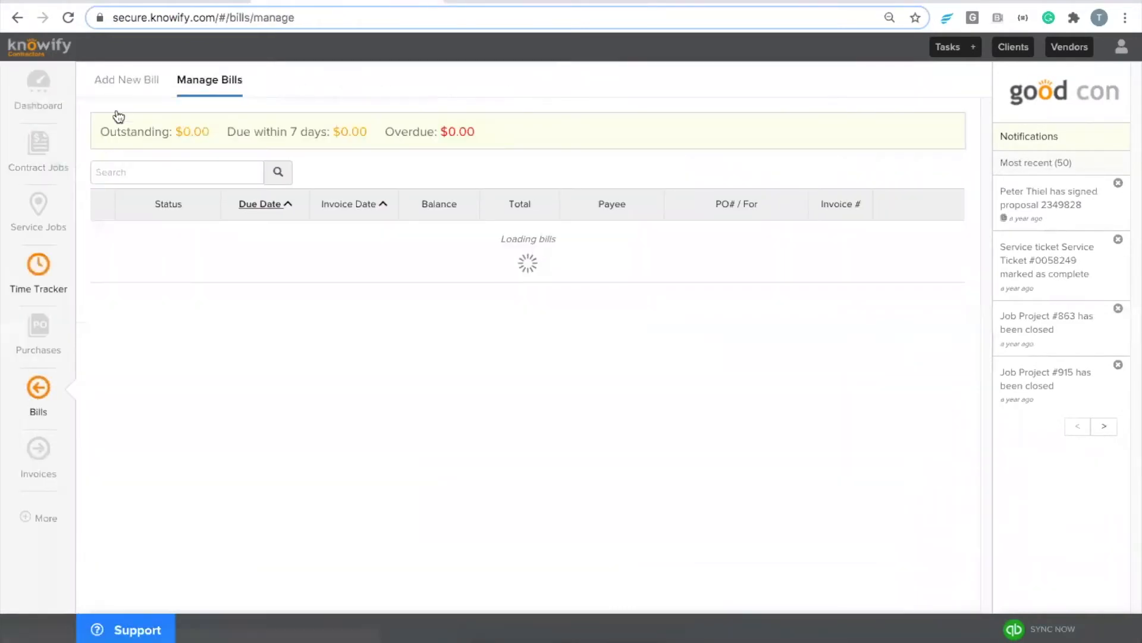
pyautogui.click(135, 84)
pyautogui.click(169, 209)
pyautogui.write('abc')
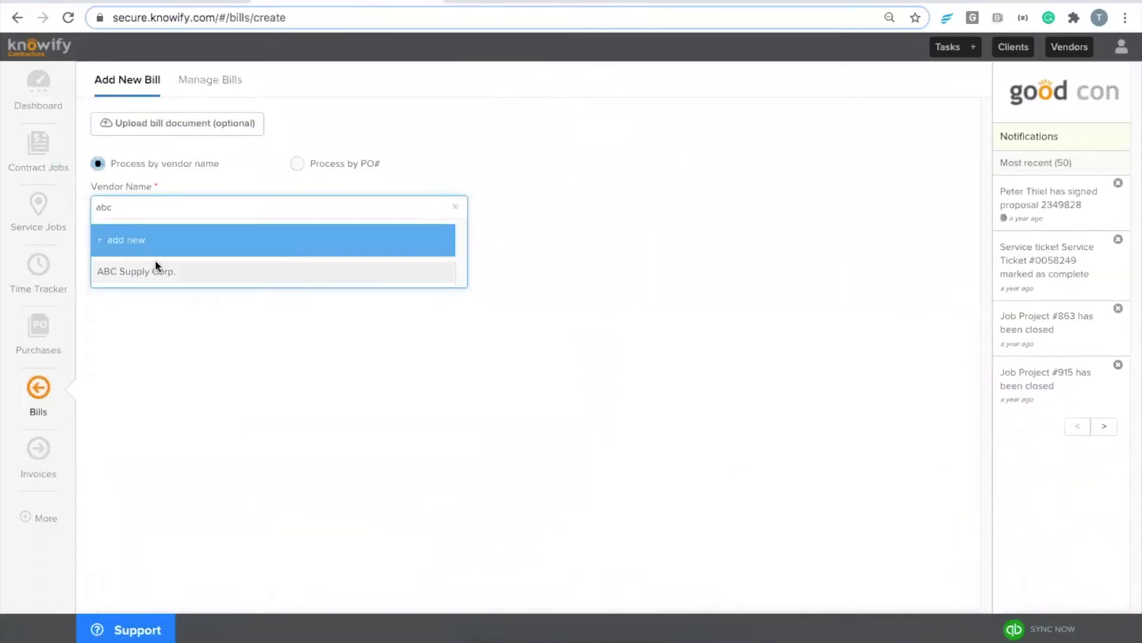
pyautogui.click(155, 265)
pyautogui.click(160, 381)
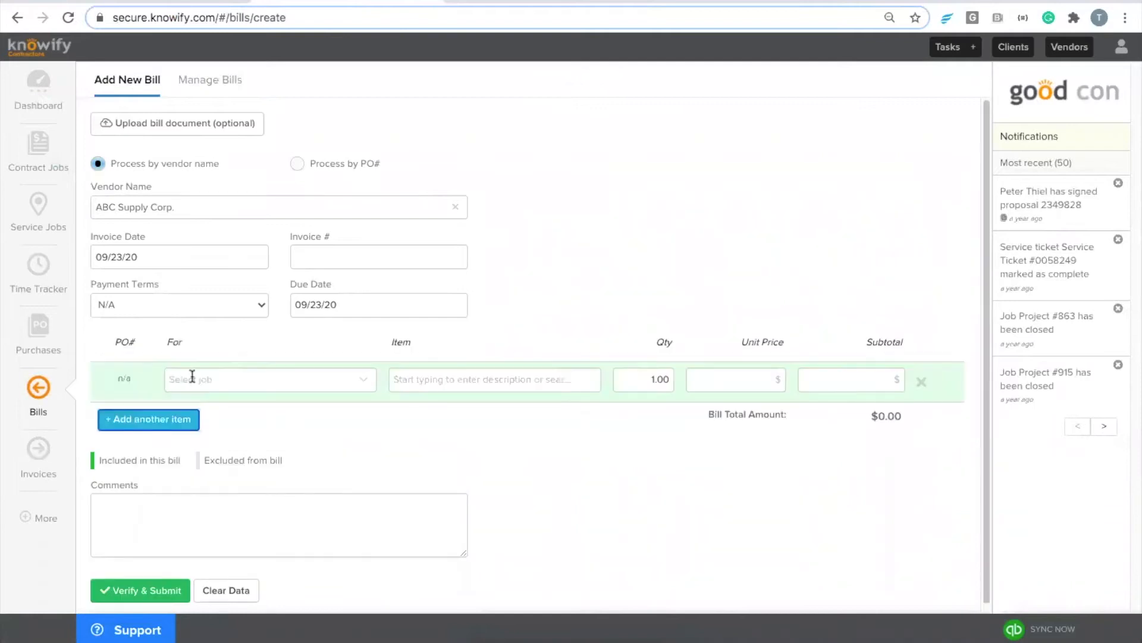
pyautogui.click(196, 377)
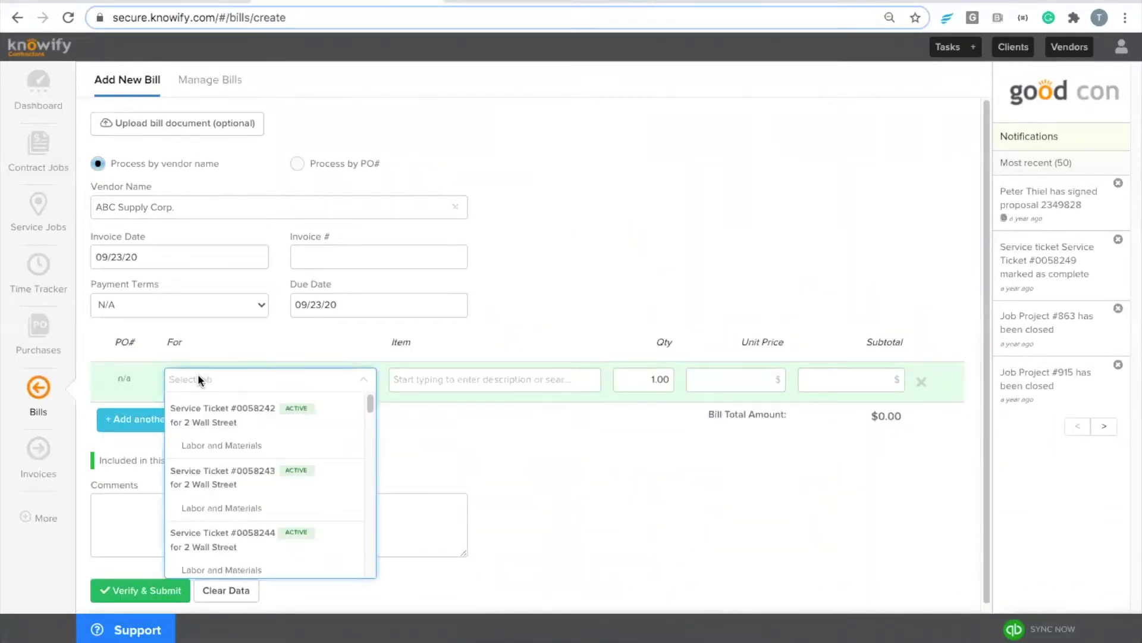
pyautogui.scroll(-5, 242, 421)
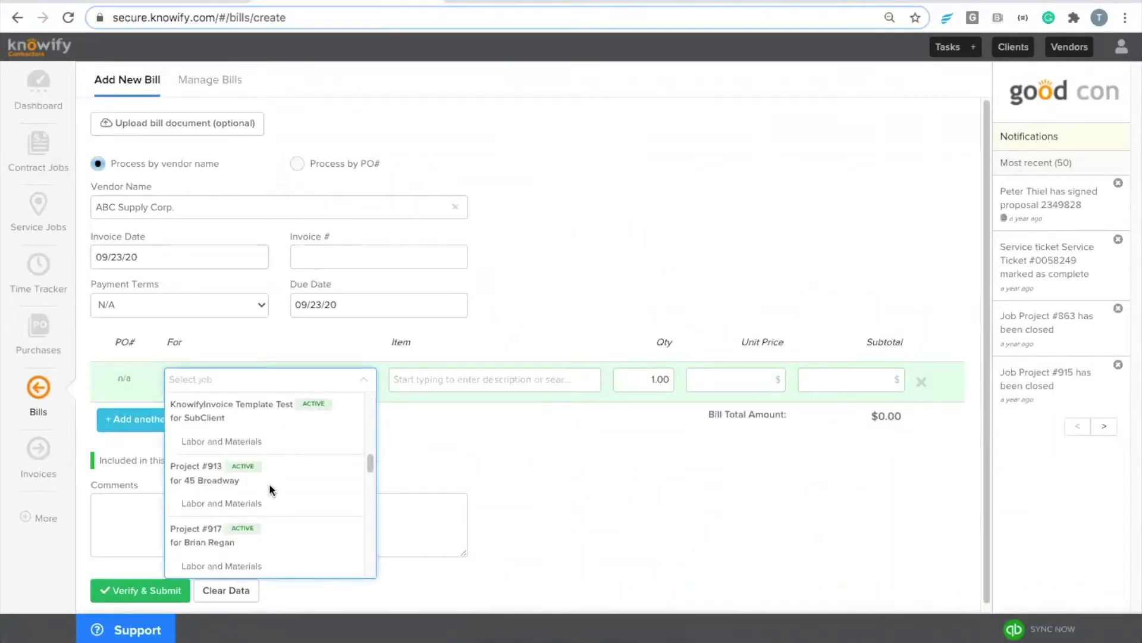
pyautogui.click(268, 502)
# Step: Set the bill line's item to Materials with a $10.00 unit price
pyautogui.click(472, 370)
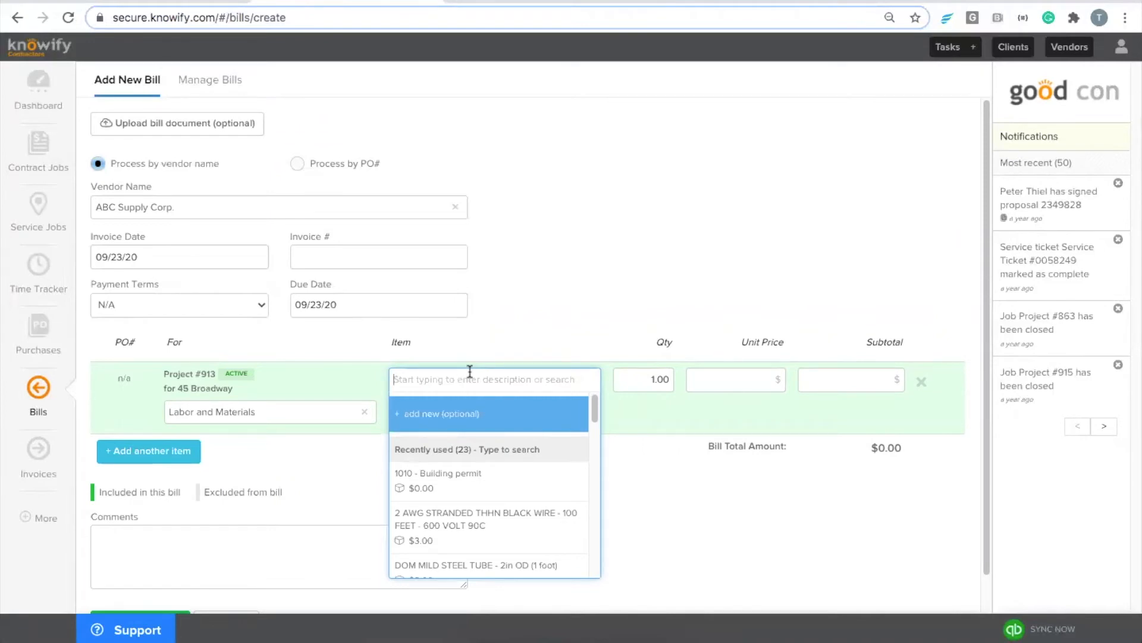
pyautogui.write('Materials')
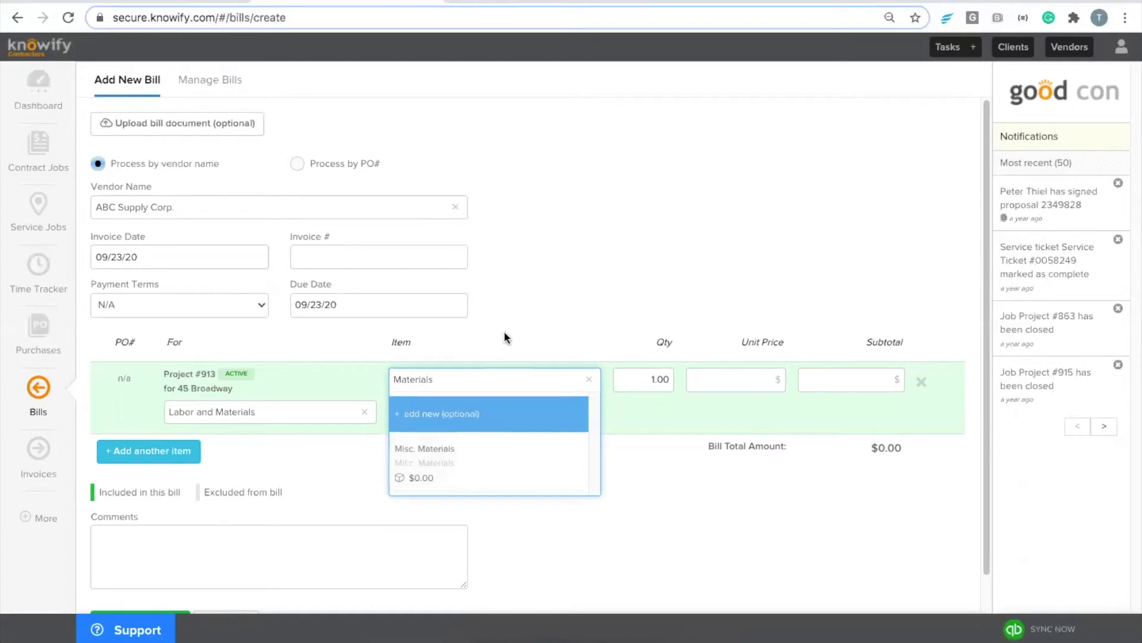
pyautogui.click(521, 321)
pyautogui.click(721, 384)
pyautogui.write('10')
pyautogui.click(723, 315)
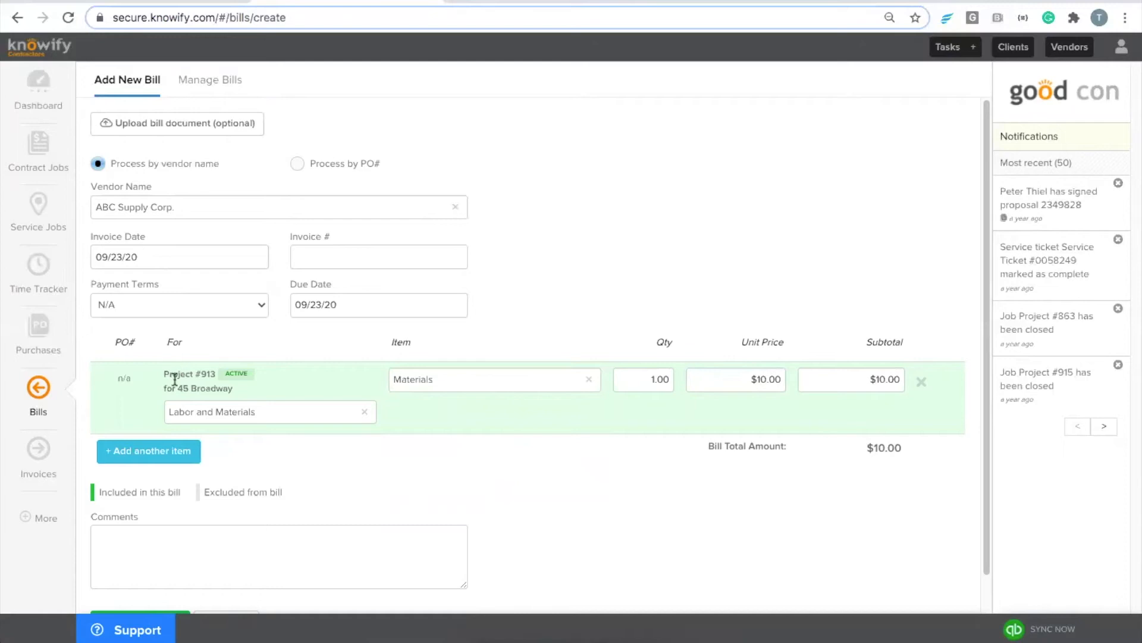
# Step: Enter the vendor invoice number and a September 25 due date, then submit to QuickBooks
pyautogui.click(349, 258)
pyautogui.write('52234')
pyautogui.click(336, 301)
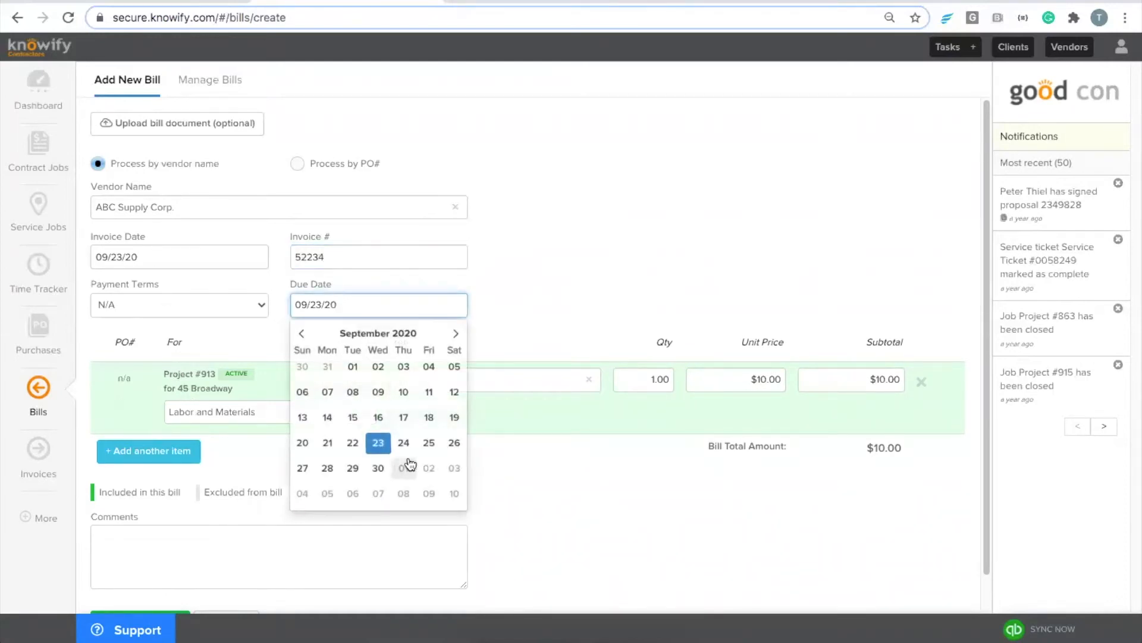
pyautogui.click(429, 443)
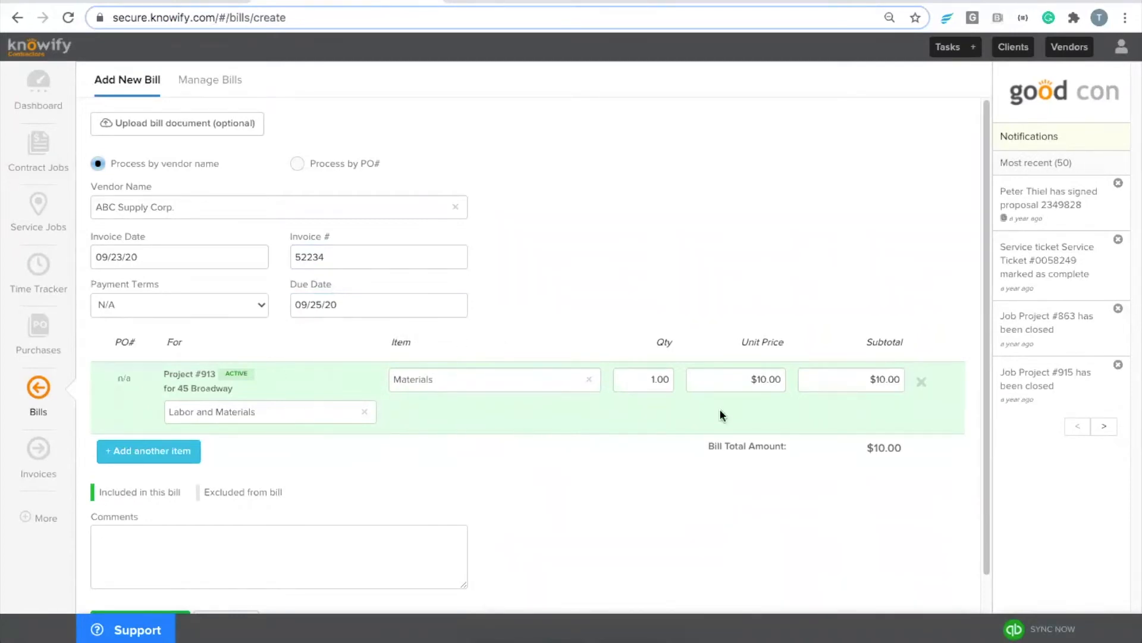
pyautogui.scroll(-2, 581, 410)
pyautogui.click(142, 585)
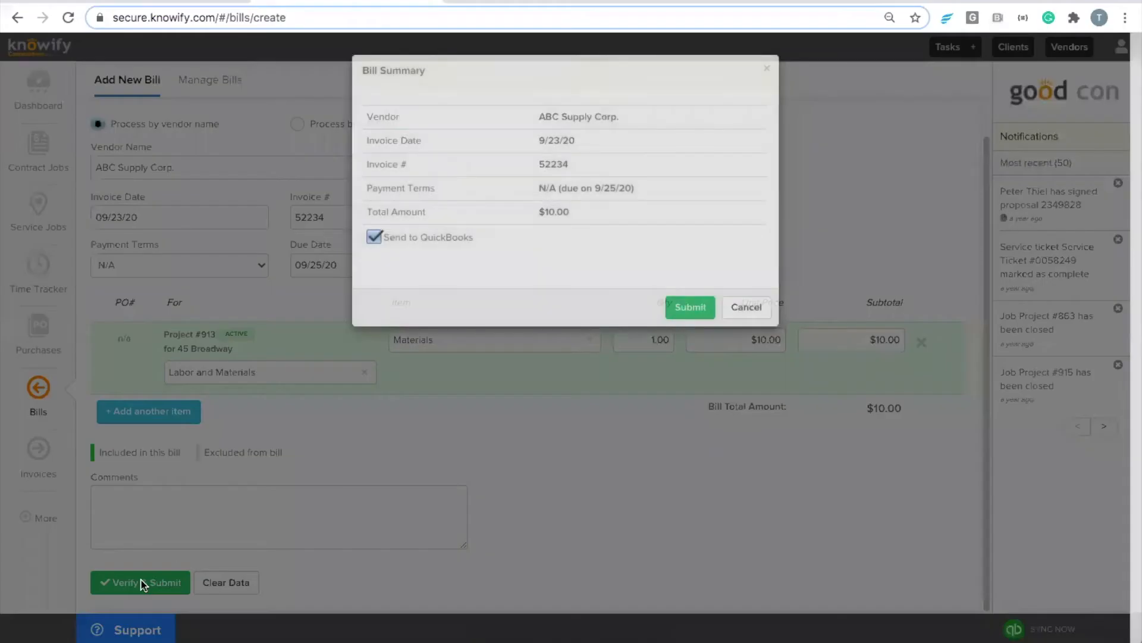
pyautogui.click(684, 307)
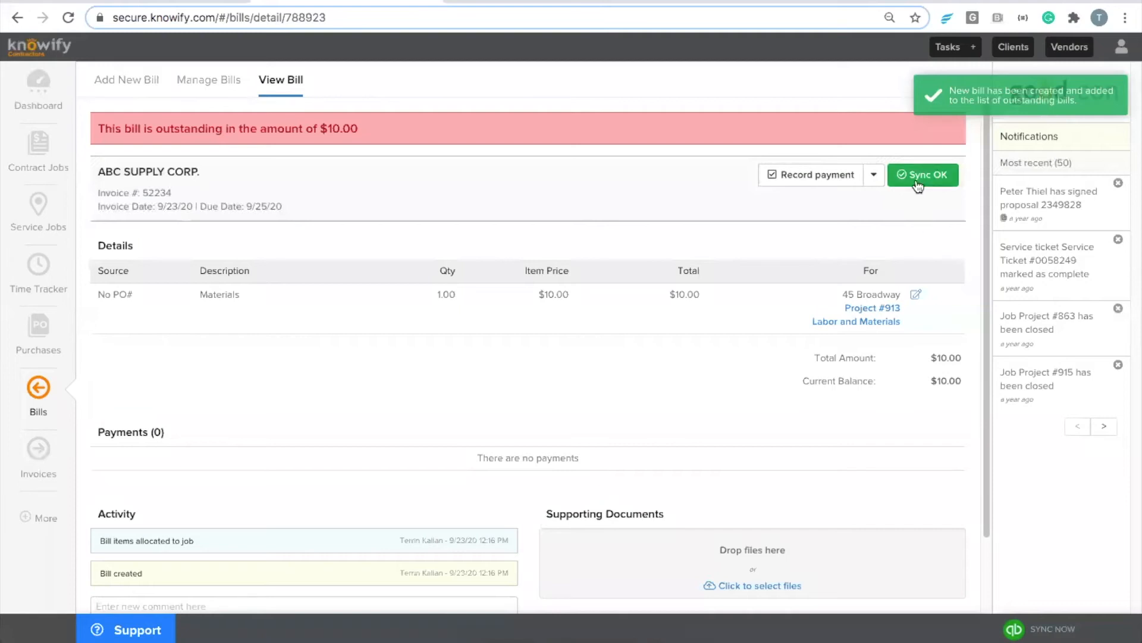
# Step: Open the synced ABC Supply Corp. bill in QuickBooks and inspect its bill number and category details
pyautogui.click(923, 182)
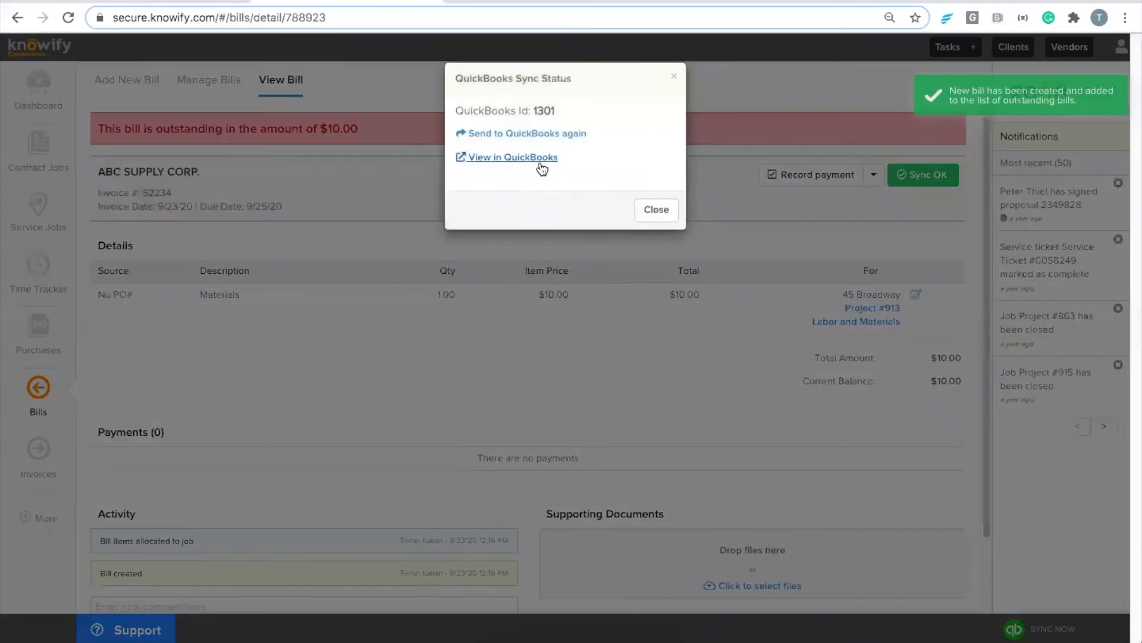
pyautogui.click(532, 158)
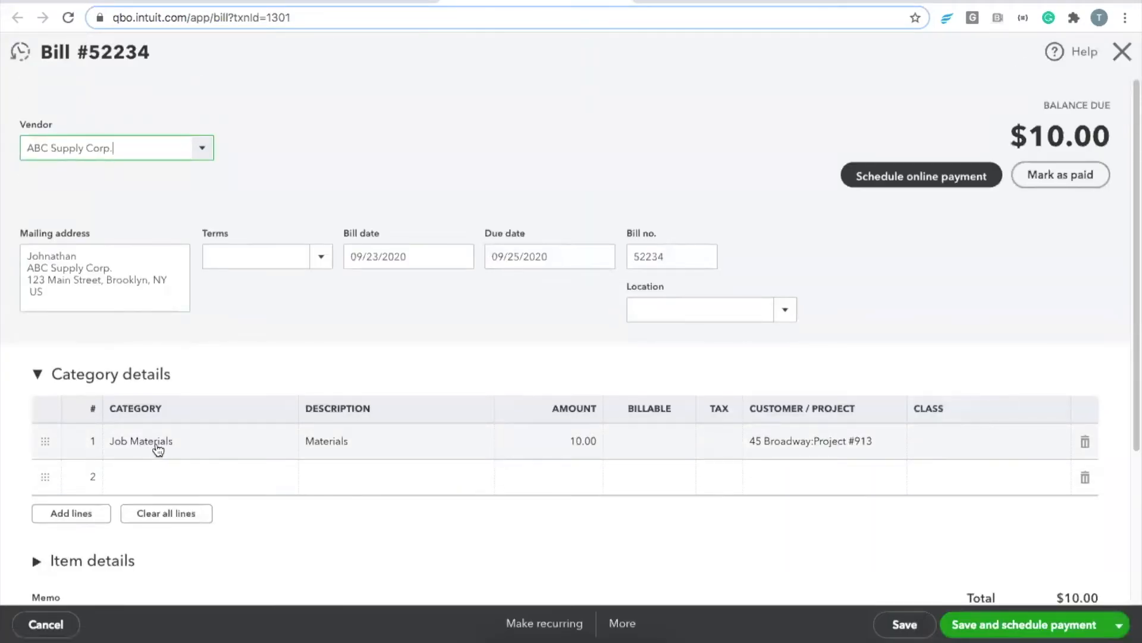
pyautogui.doubleClick(663, 261)
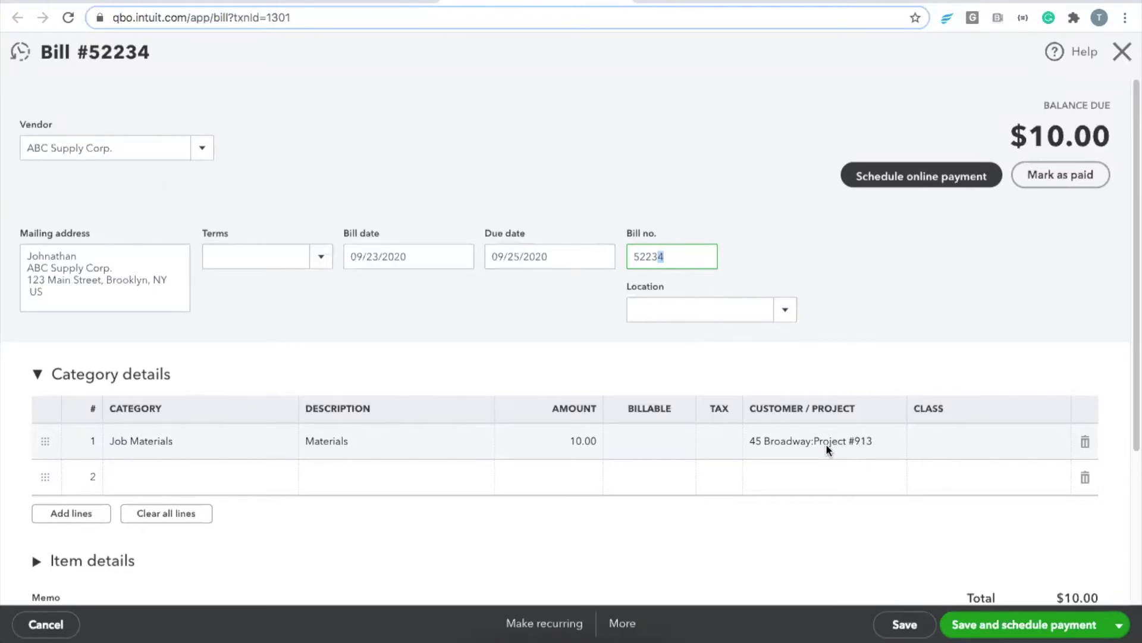
pyautogui.click(849, 358)
pyautogui.click(833, 363)
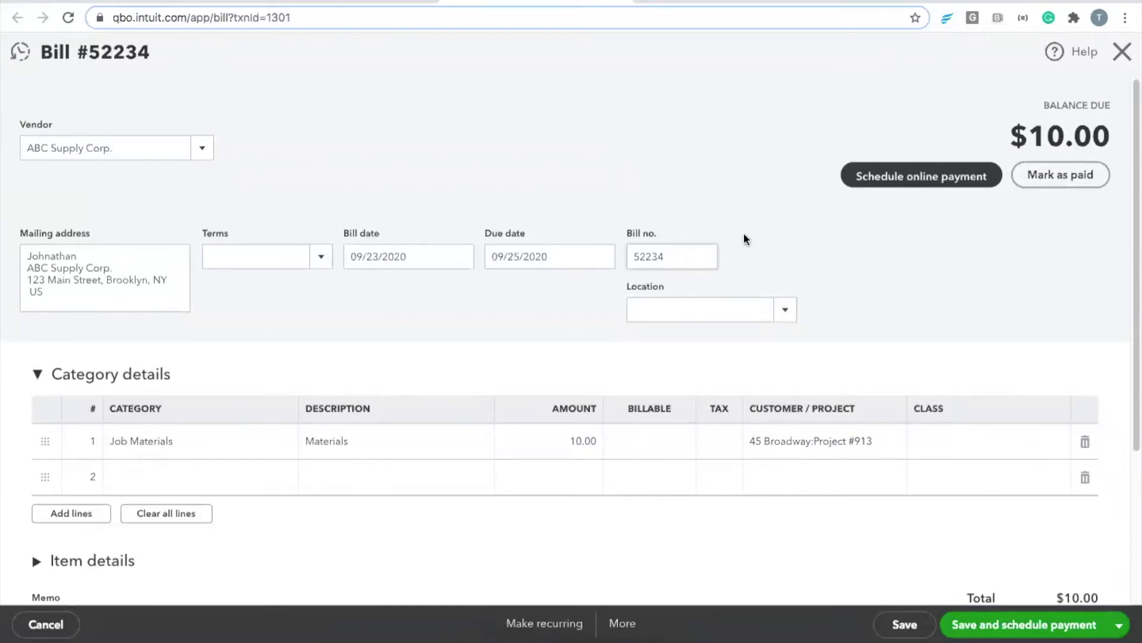
# Step: Record a $5.00 partial payment on the bill from Savings, save it, and return to Knowify
pyautogui.click(1058, 182)
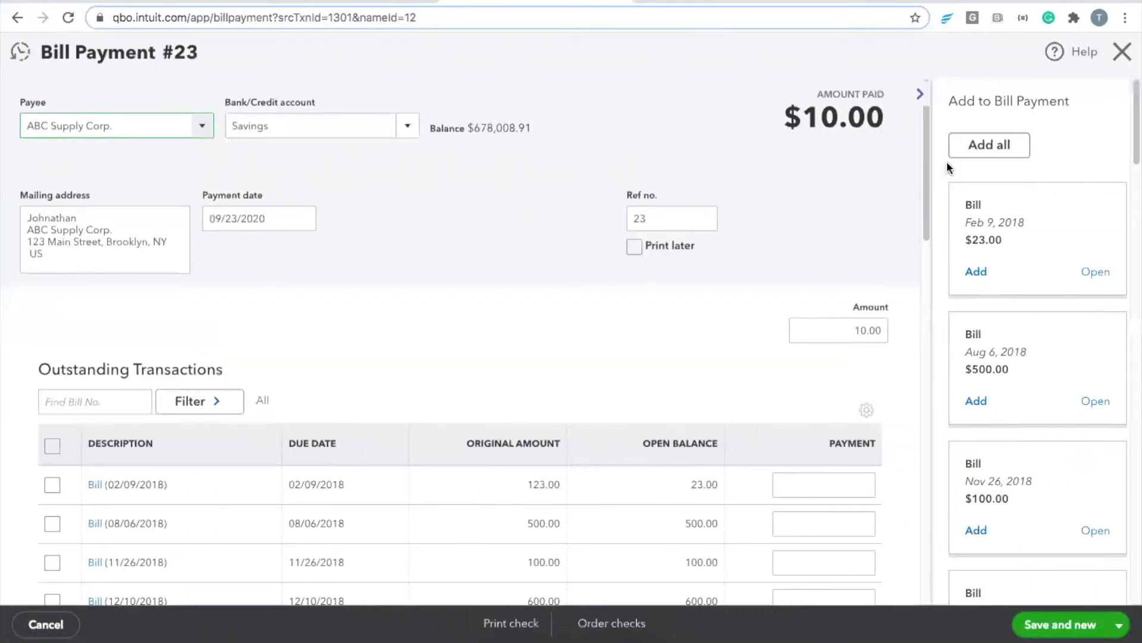
pyautogui.click(865, 330)
pyautogui.write('5')
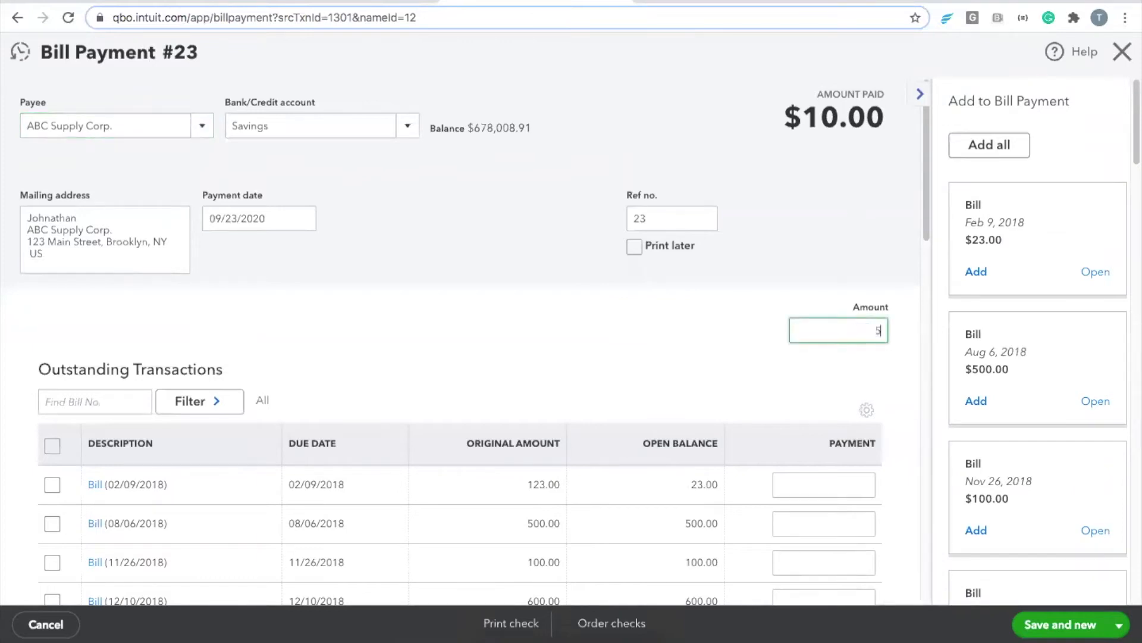
pyautogui.click(863, 233)
pyautogui.click(1050, 625)
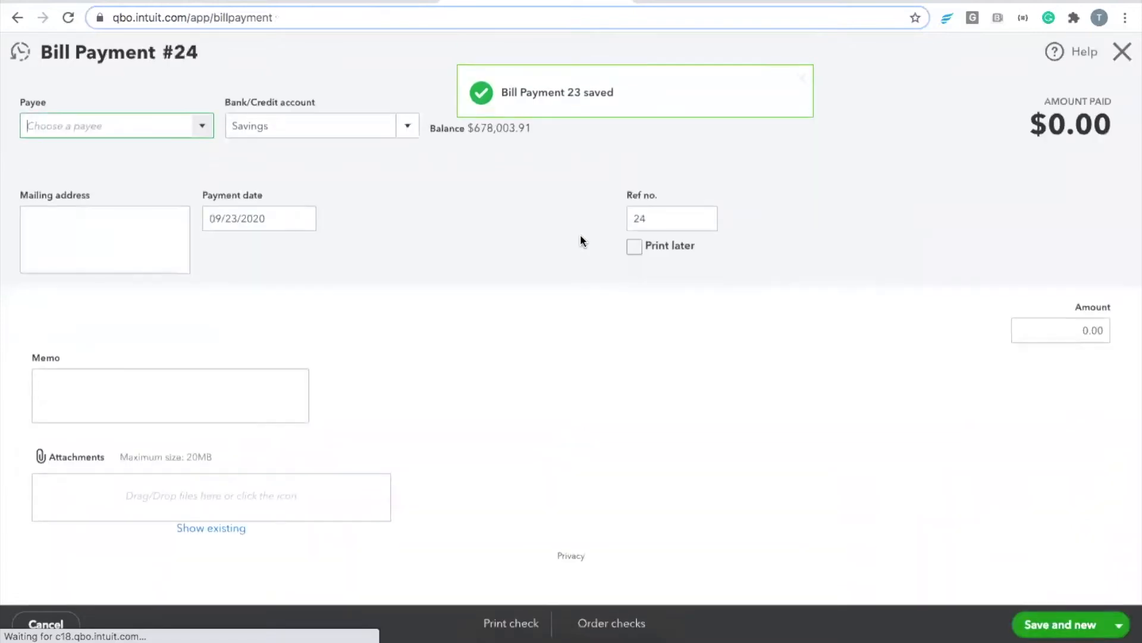
pyautogui.hotkey('ctrl', 'shift', 'Tab')
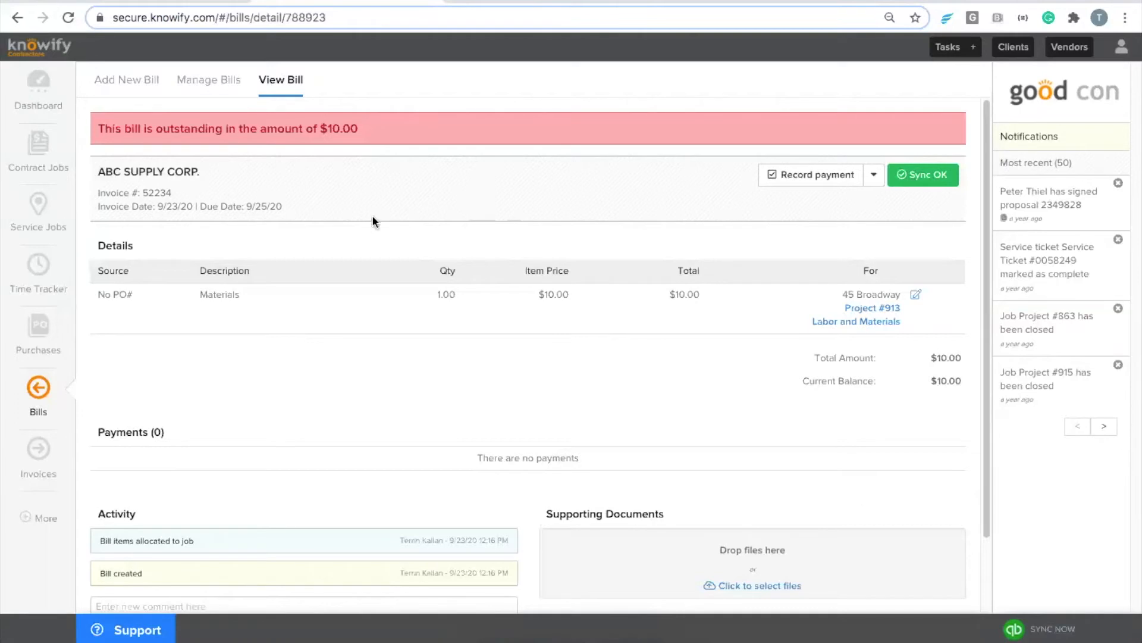
# Step: Sync Knowify with QuickBooks and reload the bill to check for the payment
pyautogui.moveTo(100, 128); pyautogui.dragTo(364, 127)
pyautogui.click(366, 127)
pyautogui.click(1057, 630)
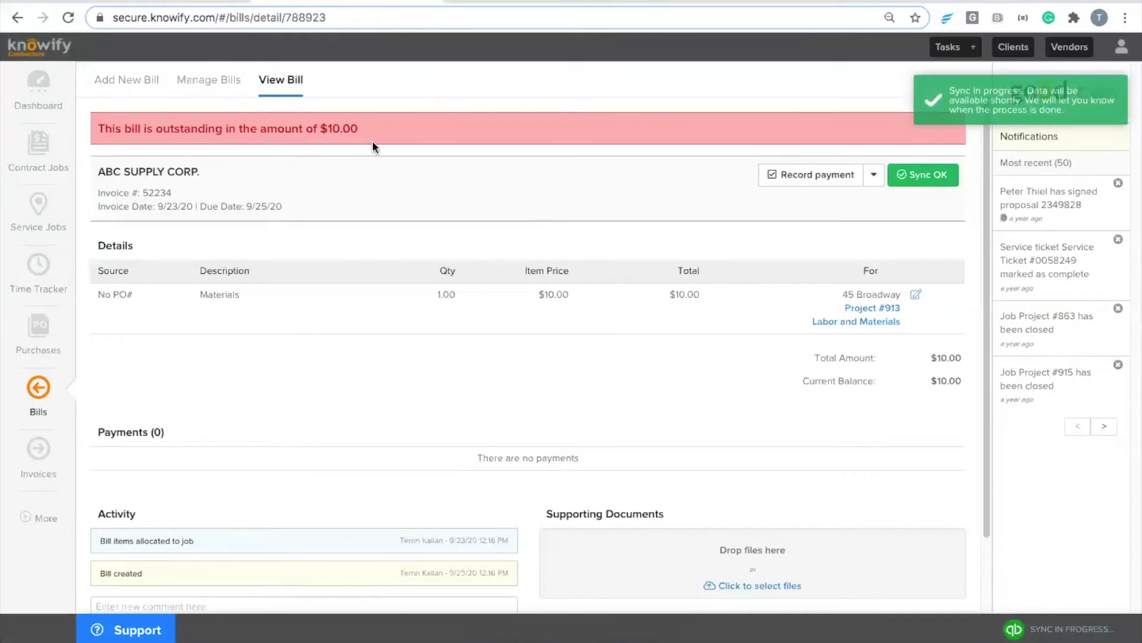
pyautogui.click(277, 82)
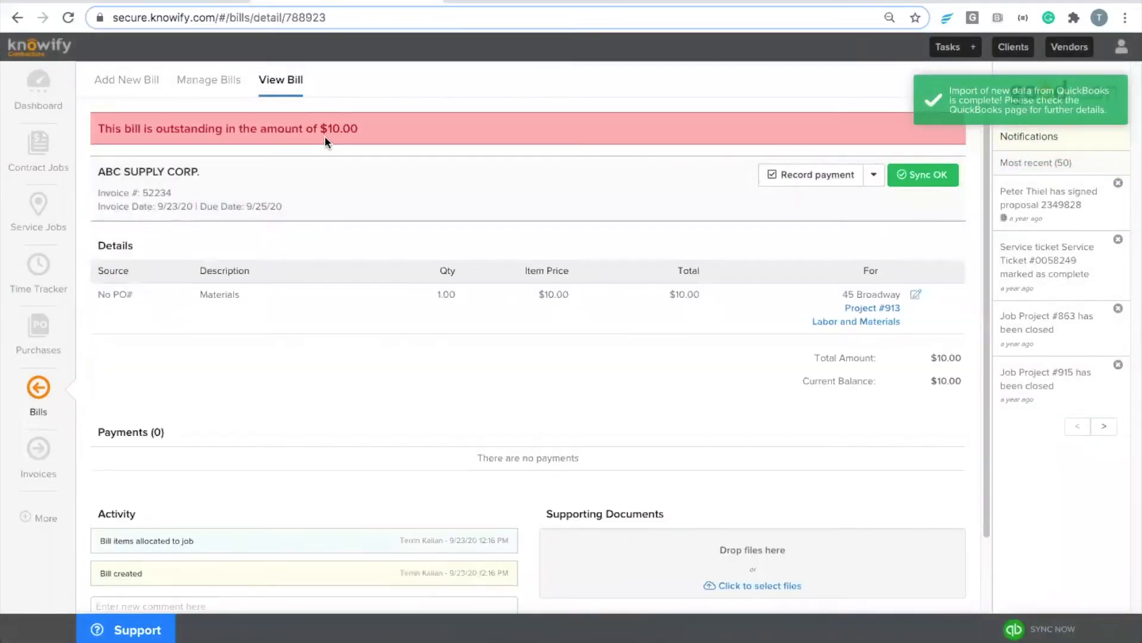
pyautogui.click(284, 89)
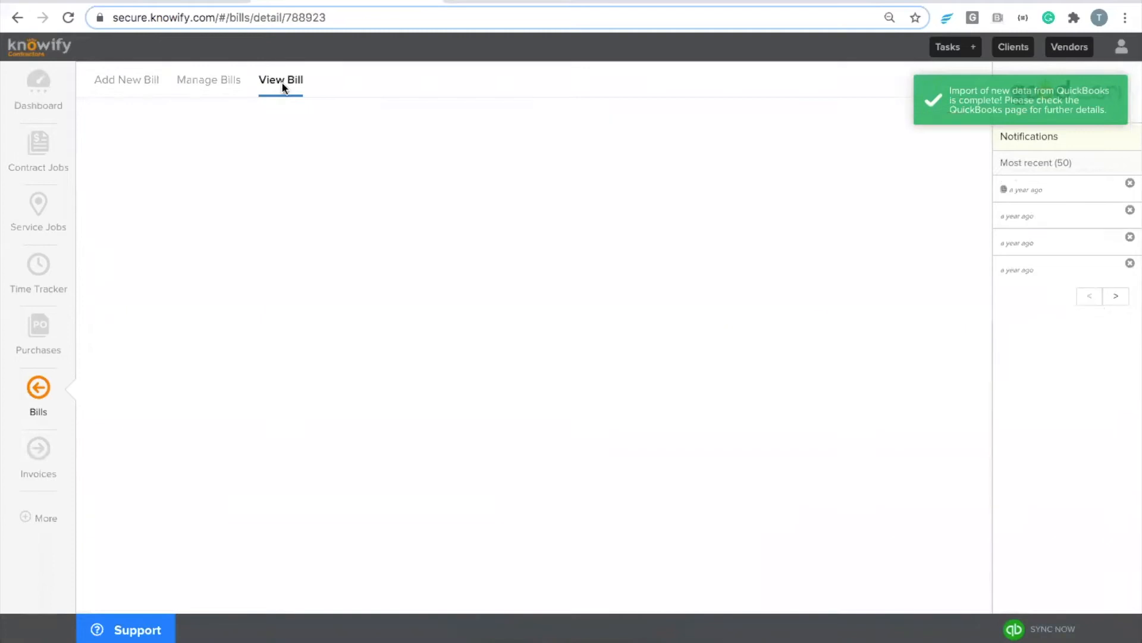
# Step: From the QuickBooks integration page, open the $10.00 ABC Supply Corp. bill
pyautogui.click(40, 519)
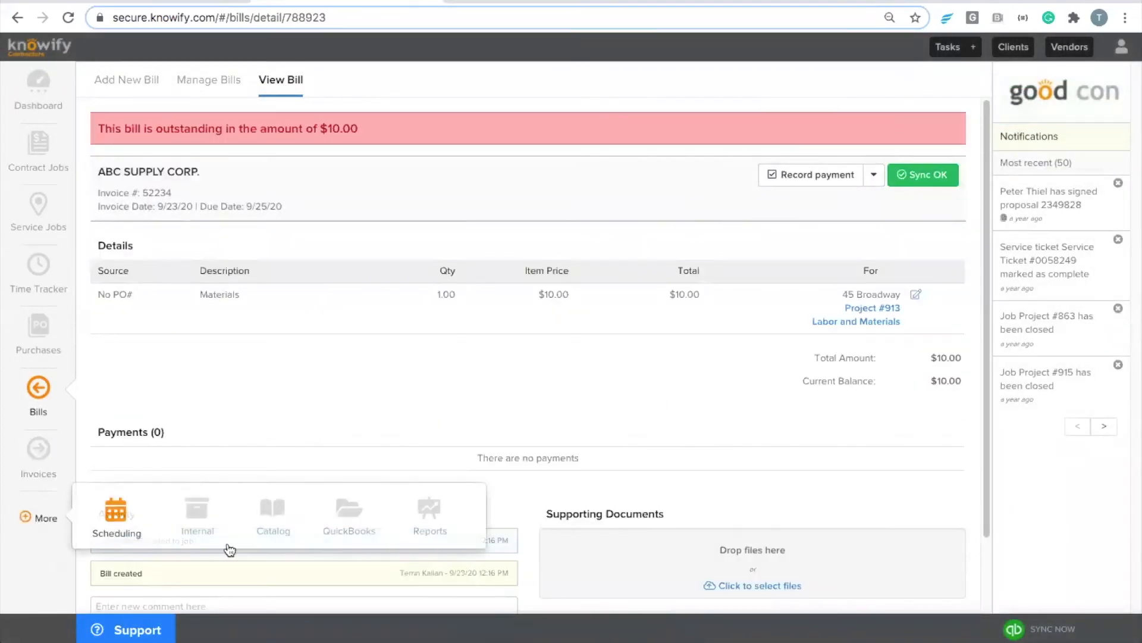
pyautogui.click(348, 513)
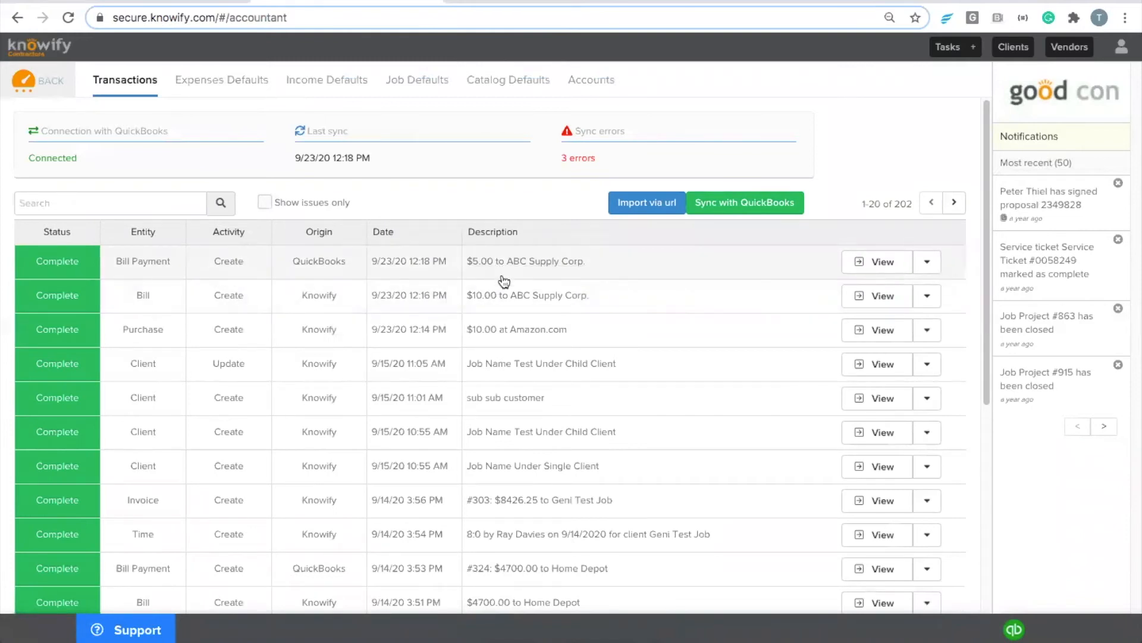
pyautogui.click(501, 293)
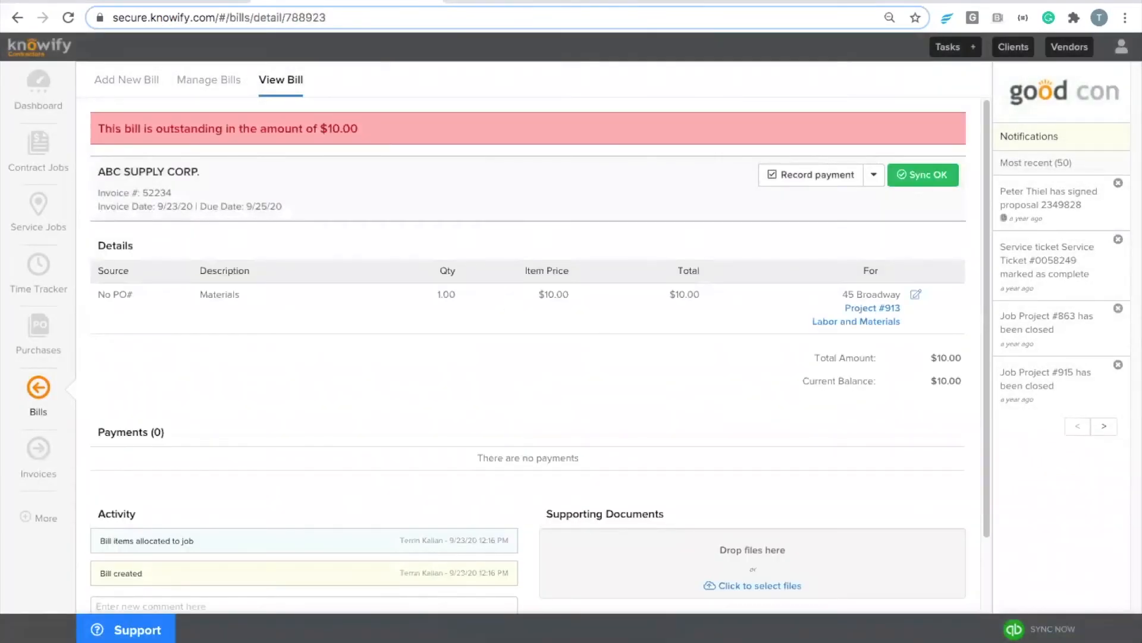
# Step: Close the open QuickBooks bill payment and show the bill's sync status (QuickBooks Id 1301)
pyautogui.click(476, 7)
pyautogui.click(1122, 56)
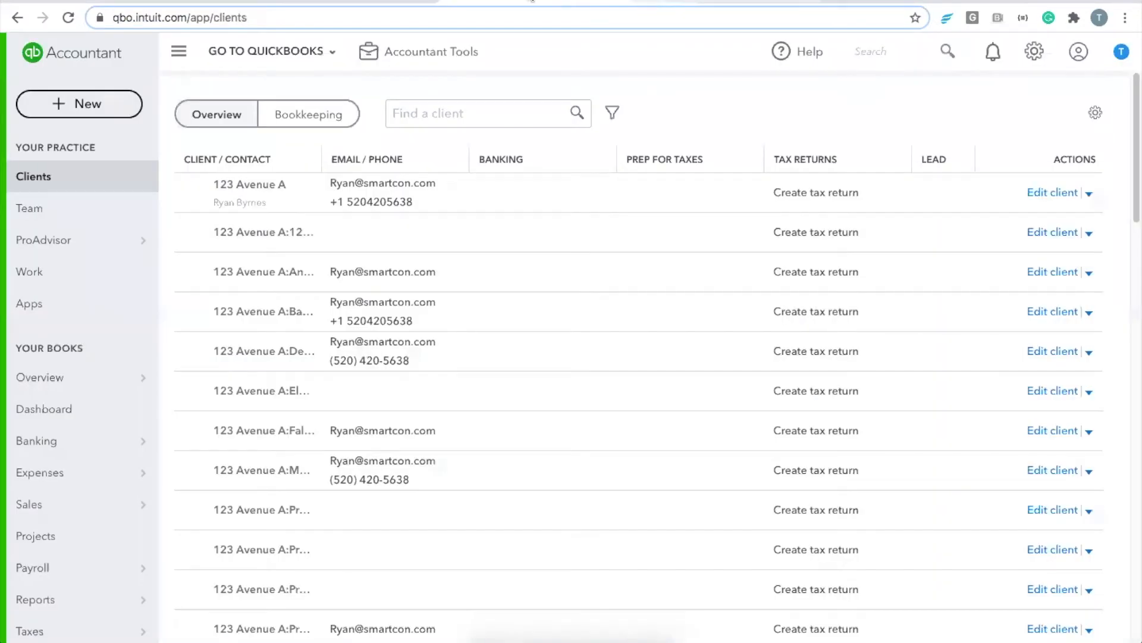
pyautogui.click(649, 3)
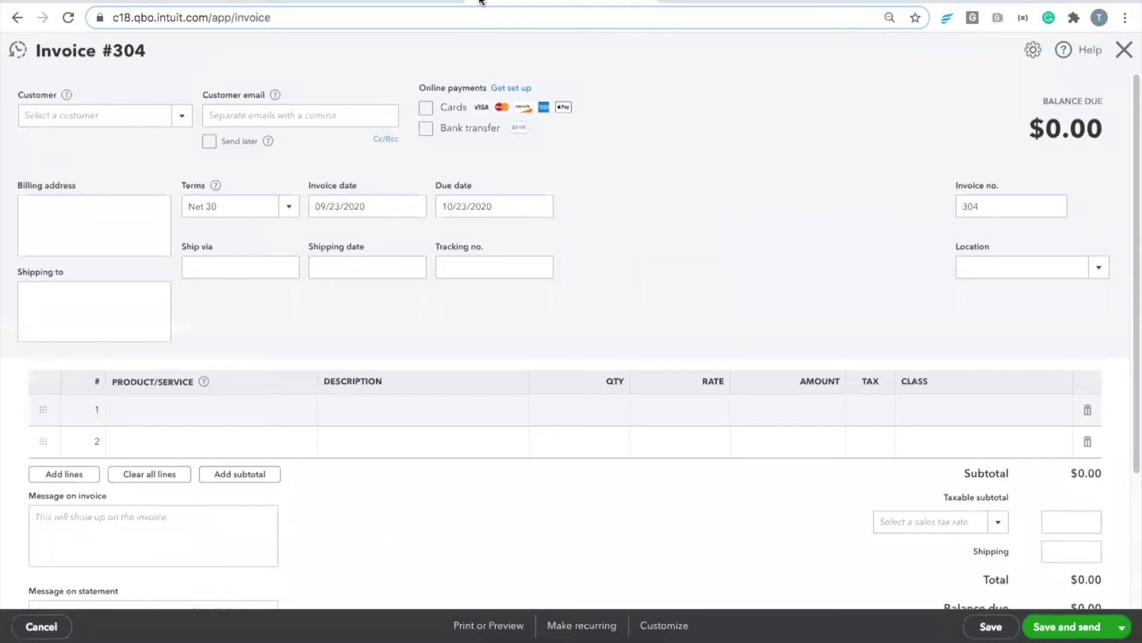
pyautogui.click(640, 2)
pyautogui.click(425, 2)
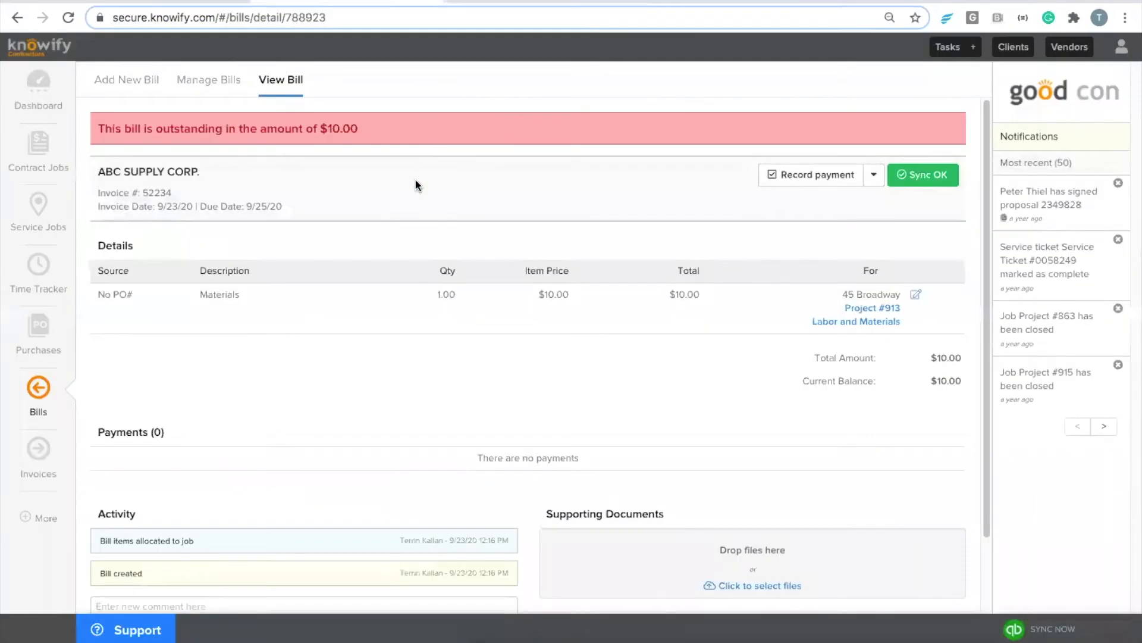
pyautogui.click(921, 185)
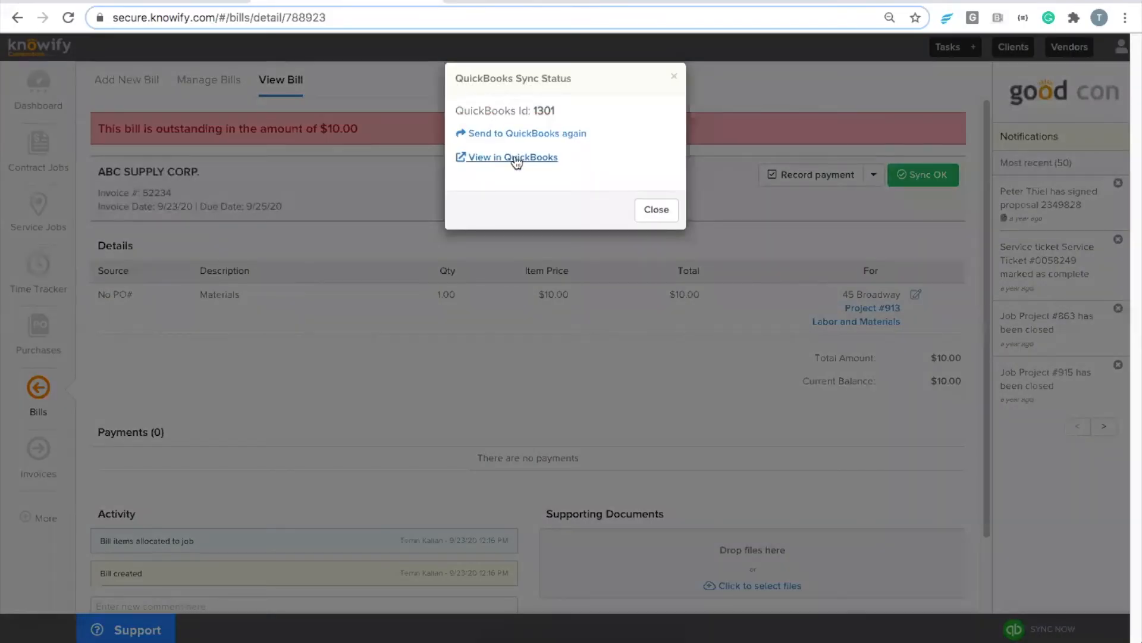
# Step: Review QuickBooks Bill #52234 with its $10.00 balance due, then return to the Knowify bill
pyautogui.click(513, 159)
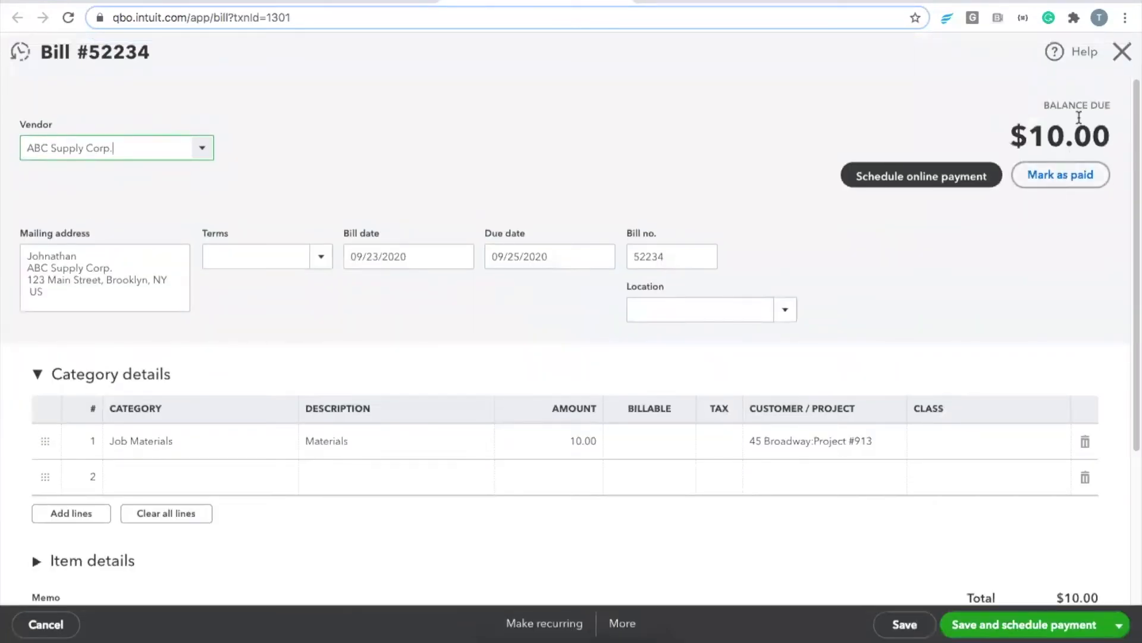
pyautogui.click(1121, 53)
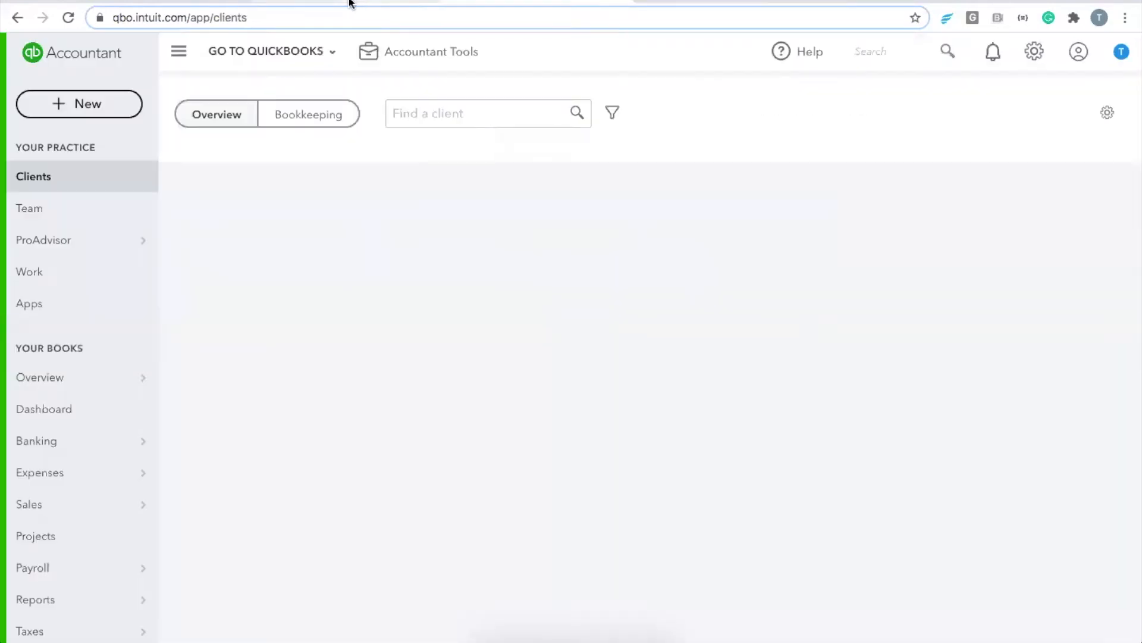
pyautogui.click(351, 1)
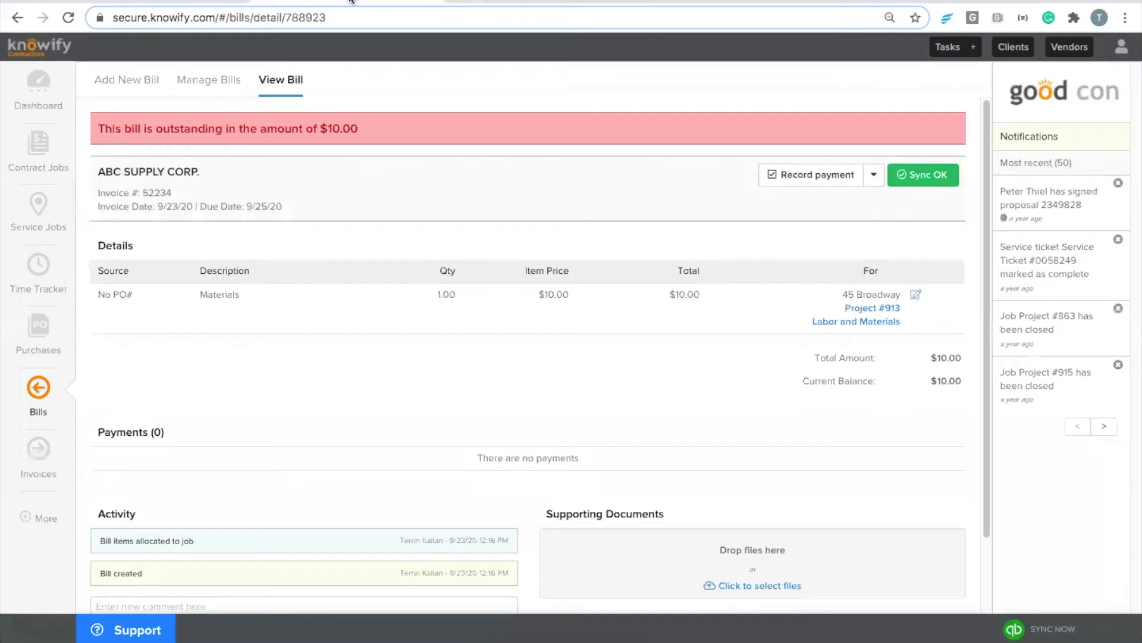
pyautogui.click(31, 521)
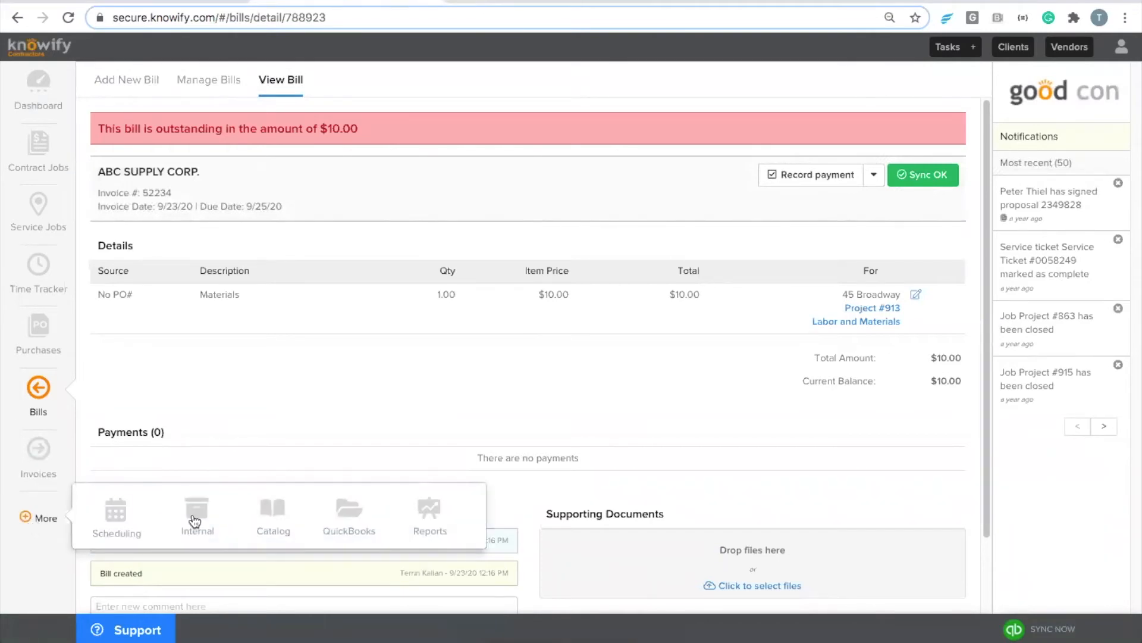
pyautogui.click(341, 511)
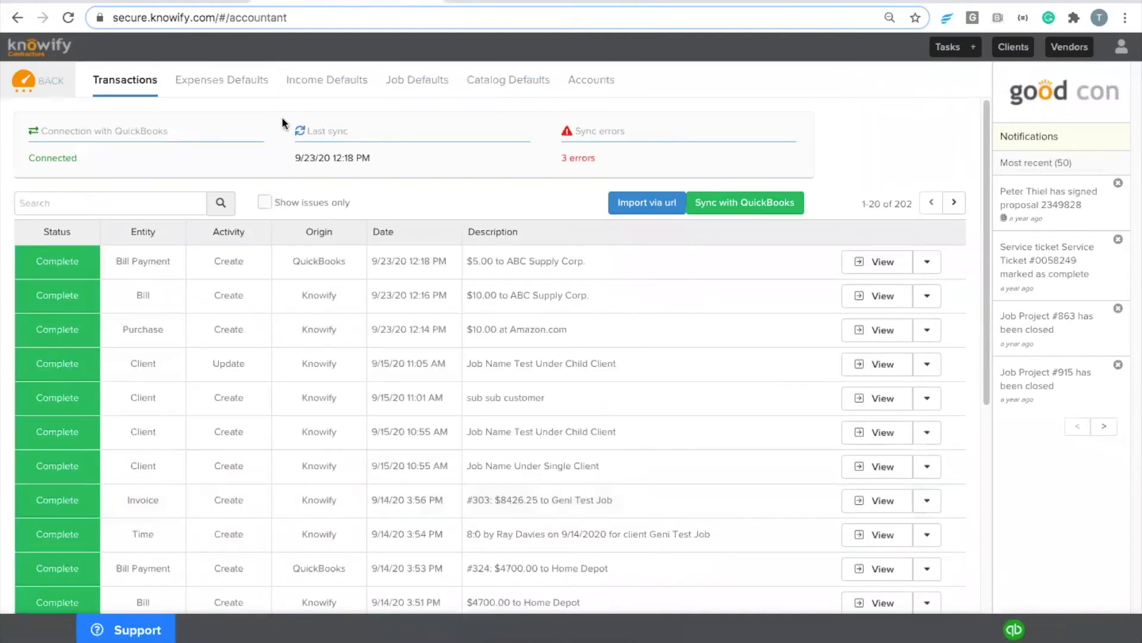
pyautogui.click(240, 83)
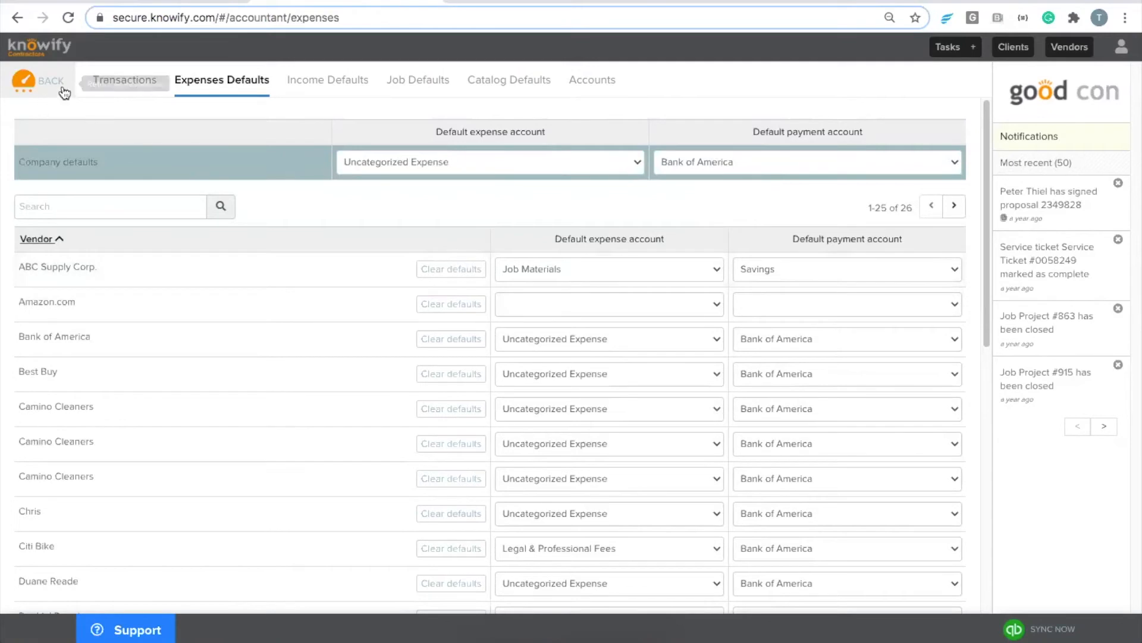
pyautogui.click(127, 86)
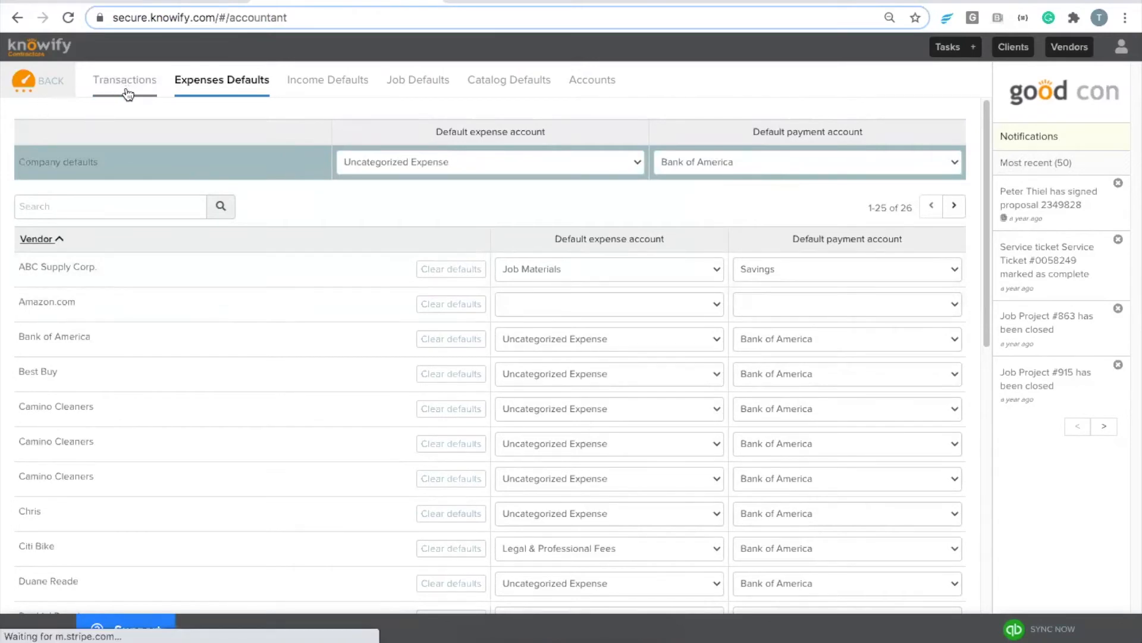
pyautogui.click(503, 294)
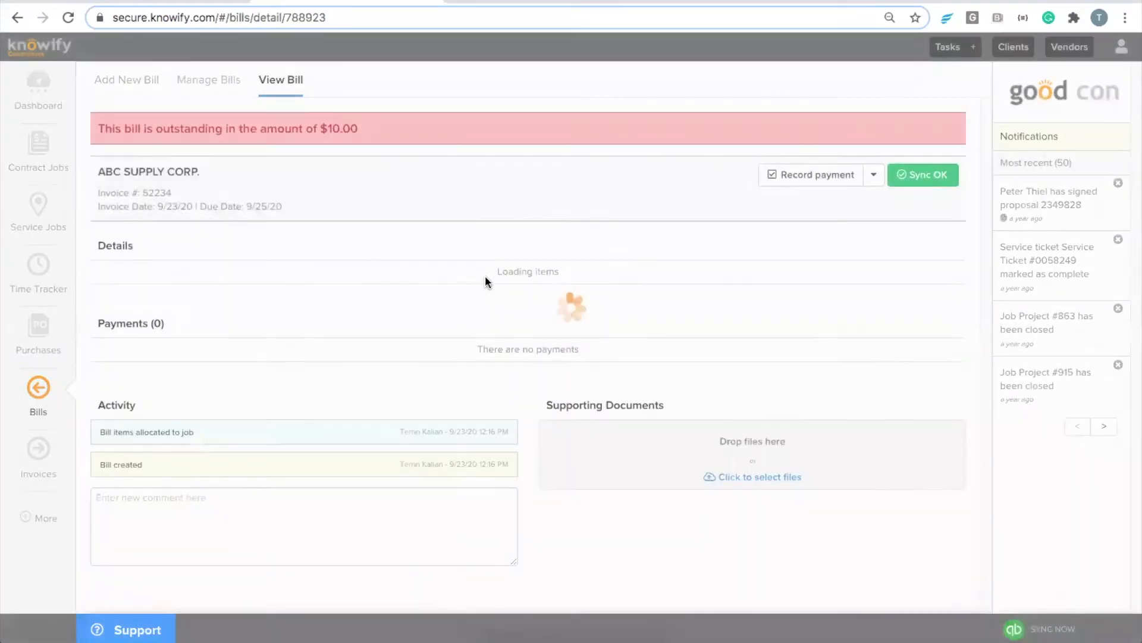
# Step: Record the $10.00 payment sent to QuickBooks, leaving a $0.00 balance, and confirm it in QuickBooks Online
pyautogui.click(847, 176)
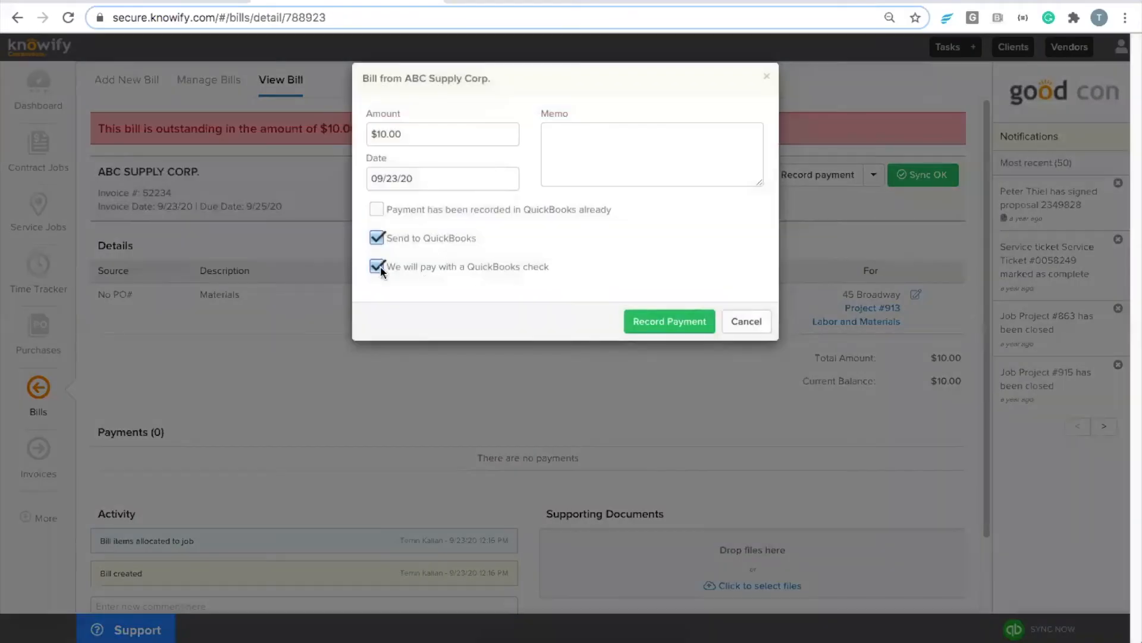
pyautogui.click(643, 322)
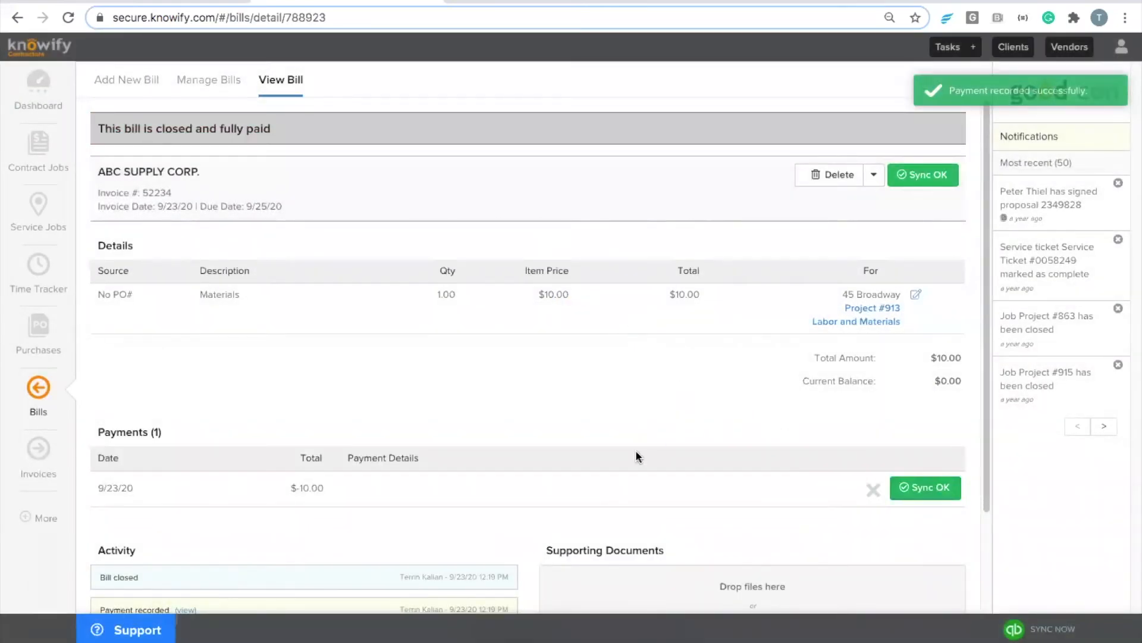
pyautogui.click(912, 488)
pyautogui.click(519, 157)
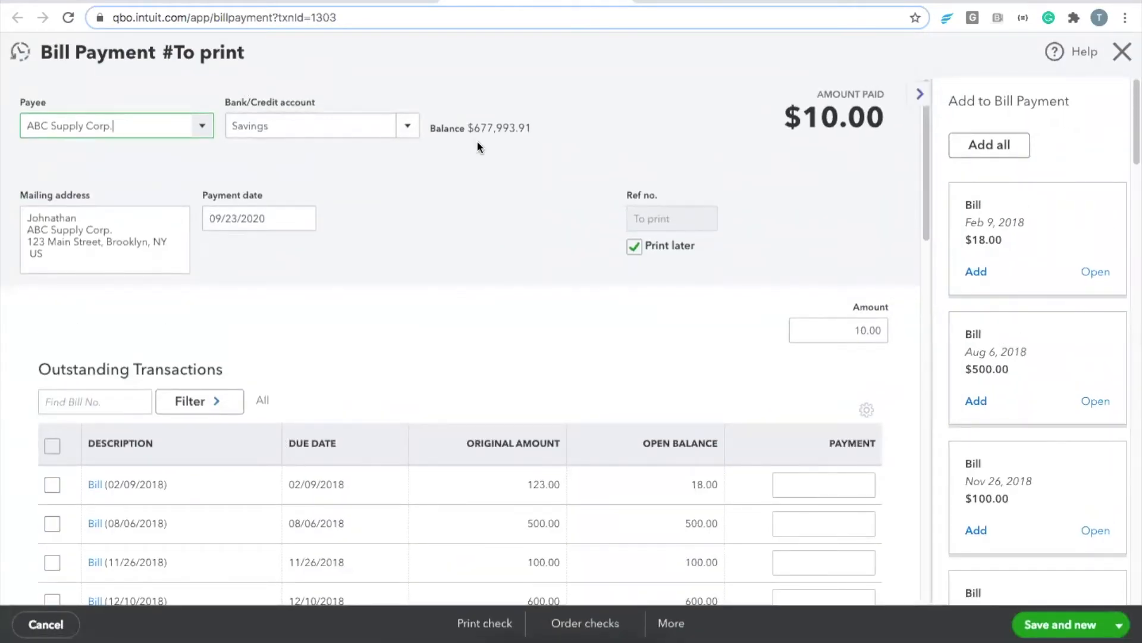
pyautogui.click(534, 2)
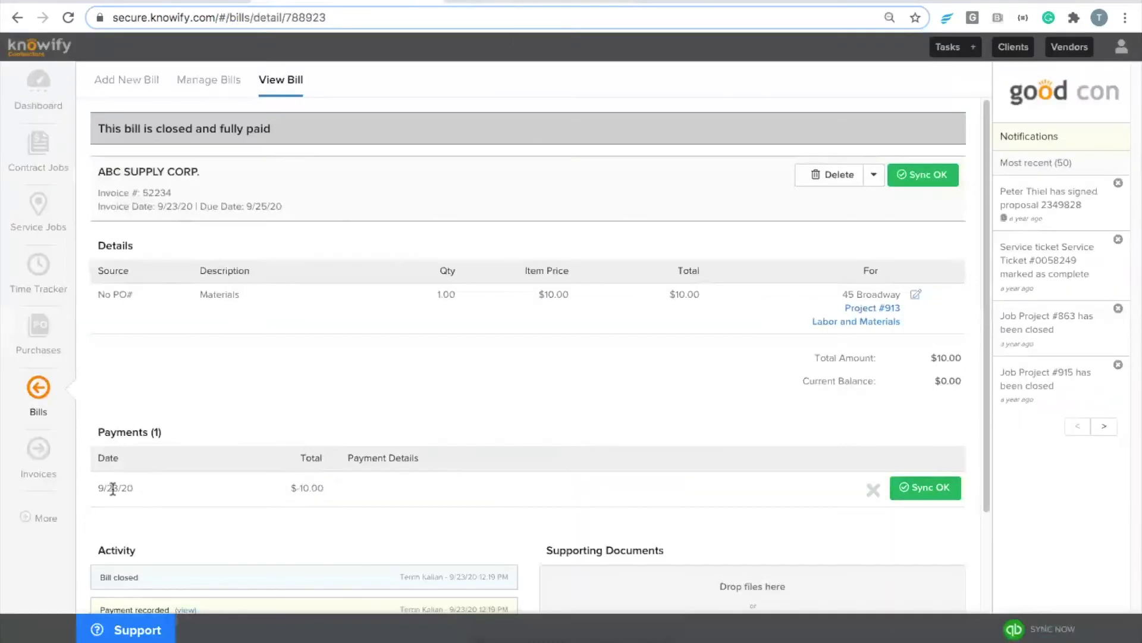
pyautogui.click(42, 517)
# Step: View Expenses Defaults, then Catalog Defaults listing 60 items with their income and expense accounts
pyautogui.click(339, 504)
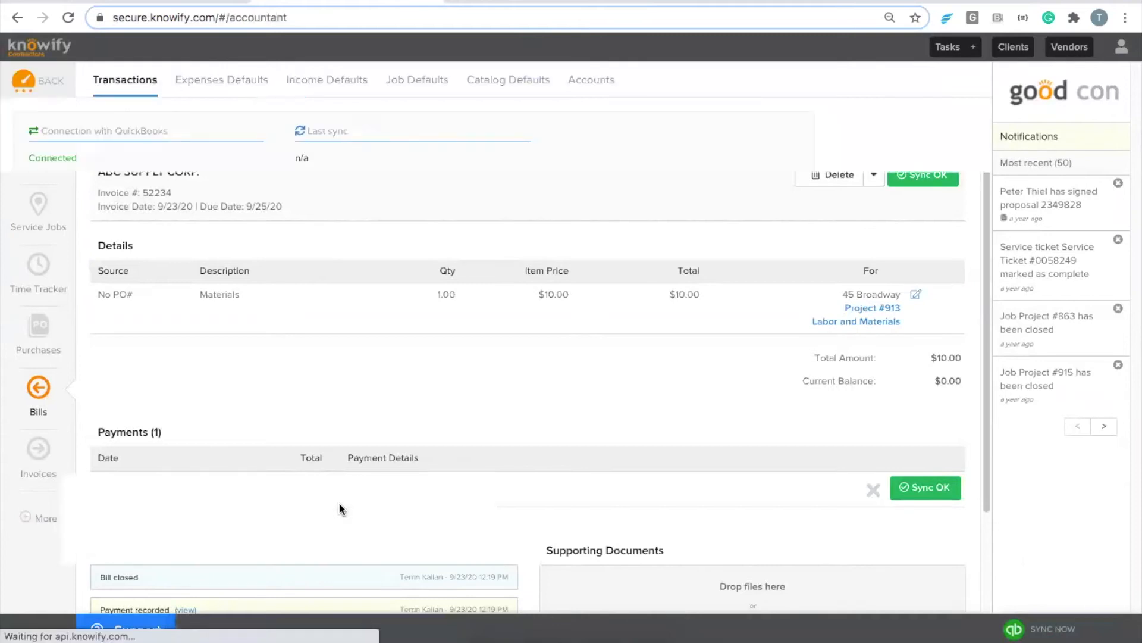
pyautogui.click(226, 81)
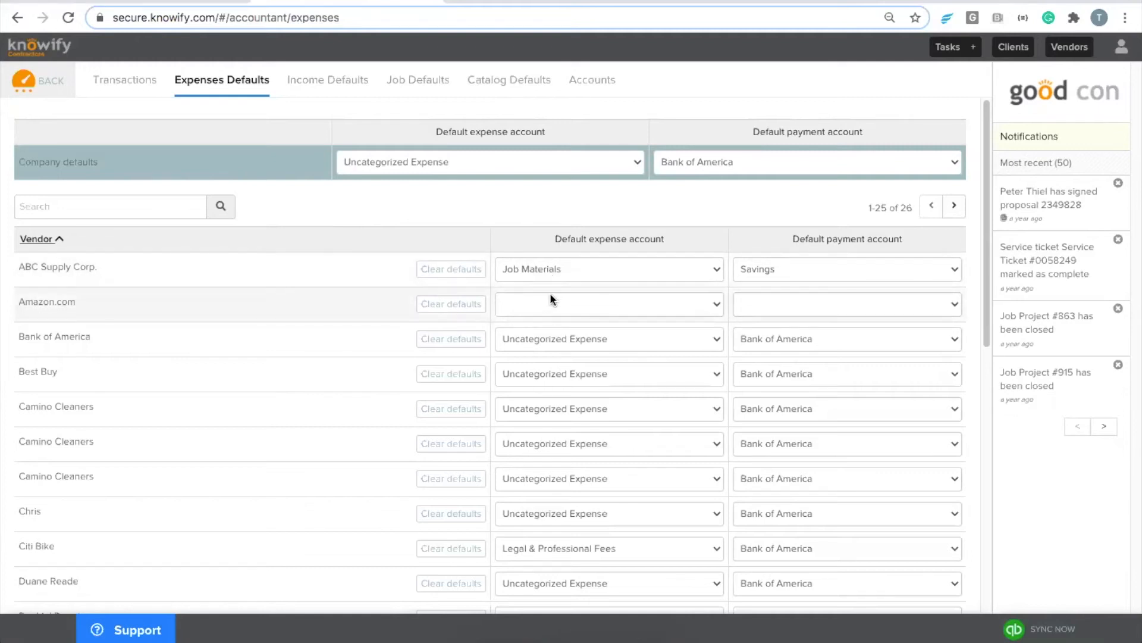
pyautogui.click(495, 81)
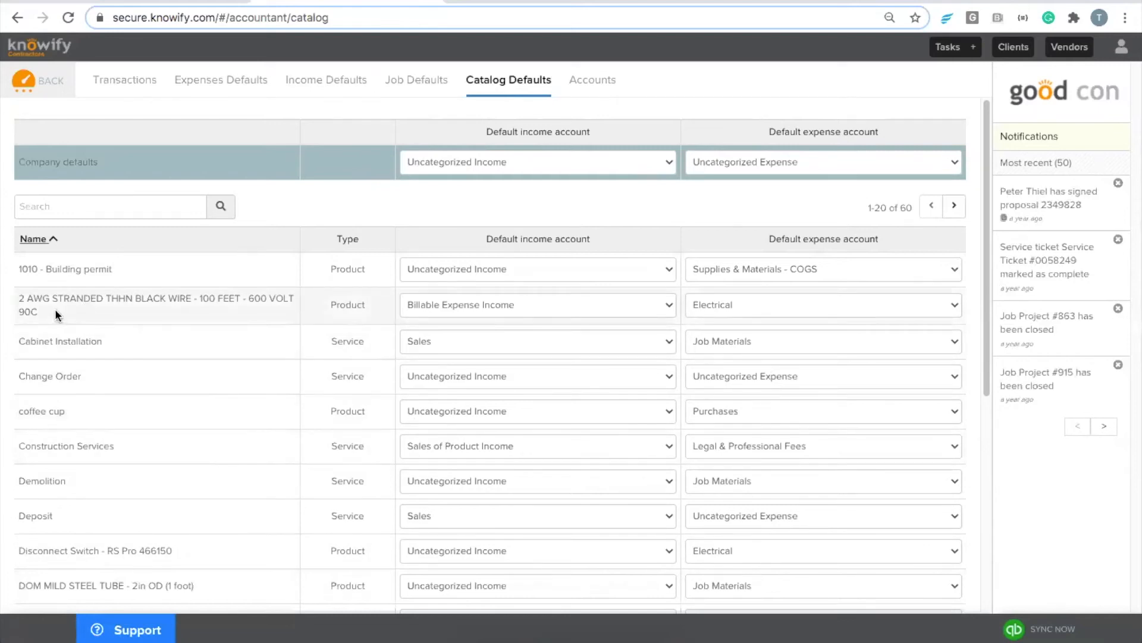
# Step: Switch Disconnect Switch - RS Pro 466150's default expense account from Electrical to Job Materials
pyautogui.moveTo(50, 312); pyautogui.dragTo(17, 297)
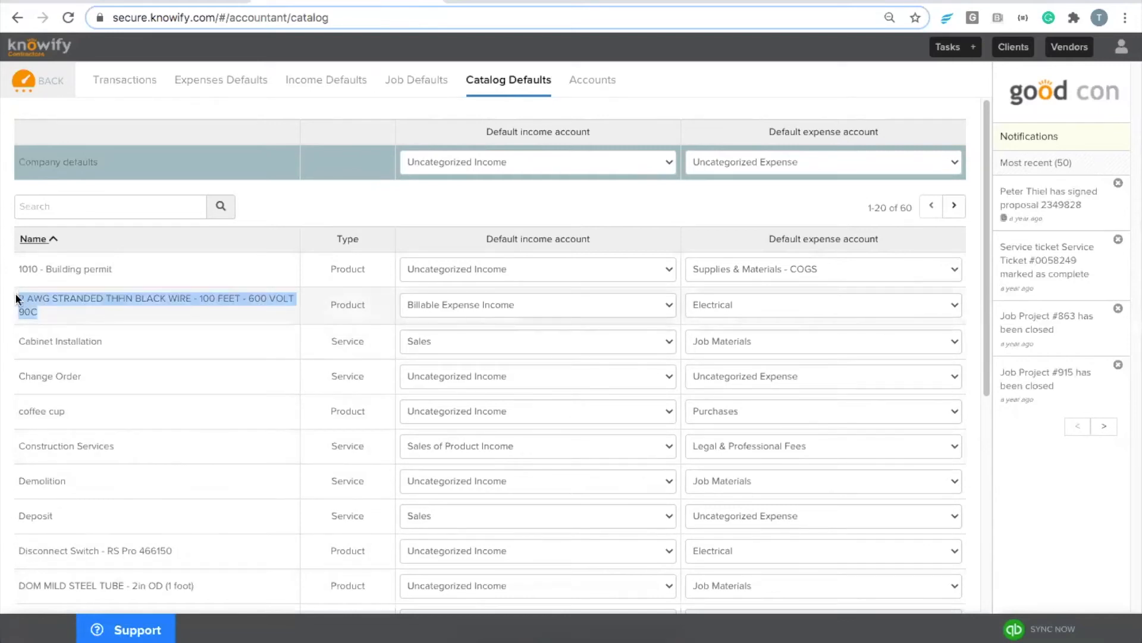
pyautogui.click(15, 296)
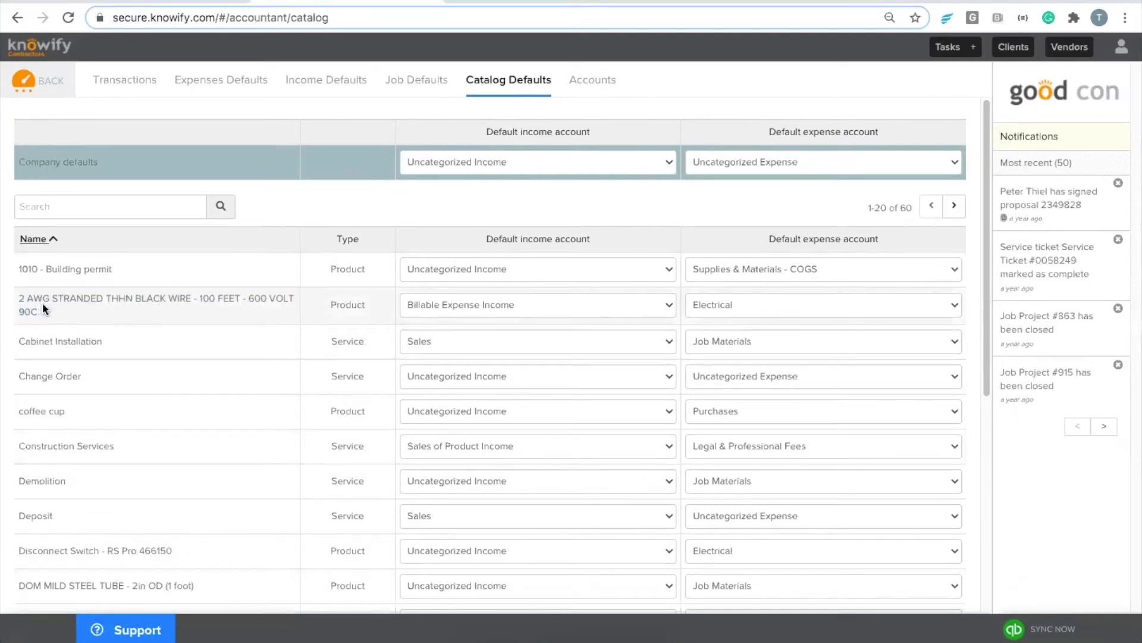
pyautogui.scroll(-1, 730, 305)
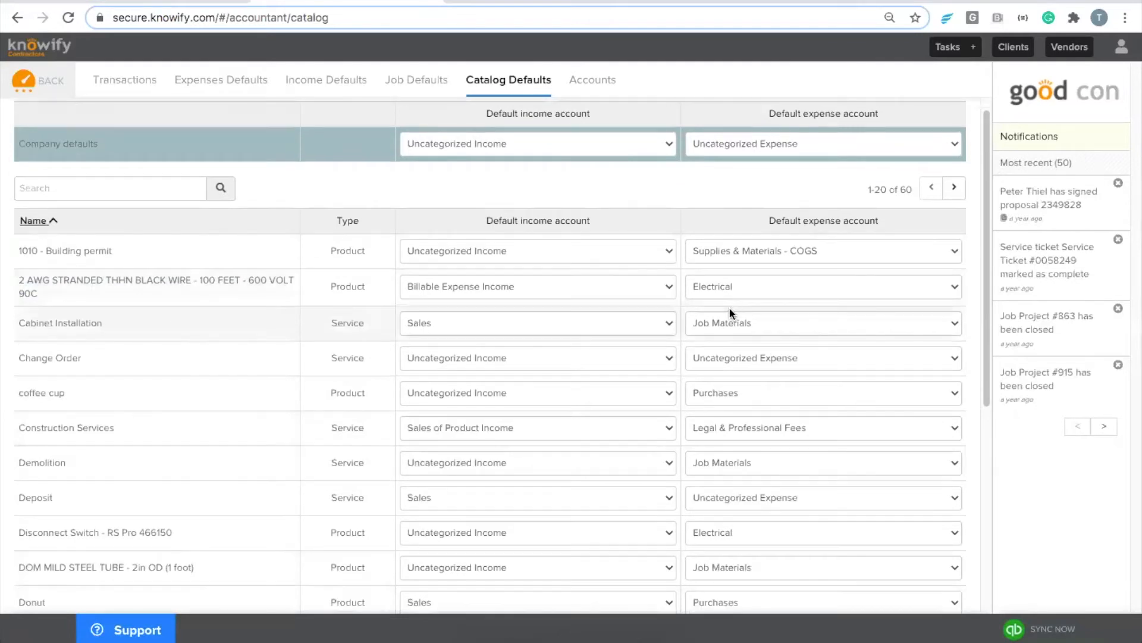
pyautogui.tripleClick(195, 508)
pyautogui.click(195, 507)
pyautogui.click(821, 516)
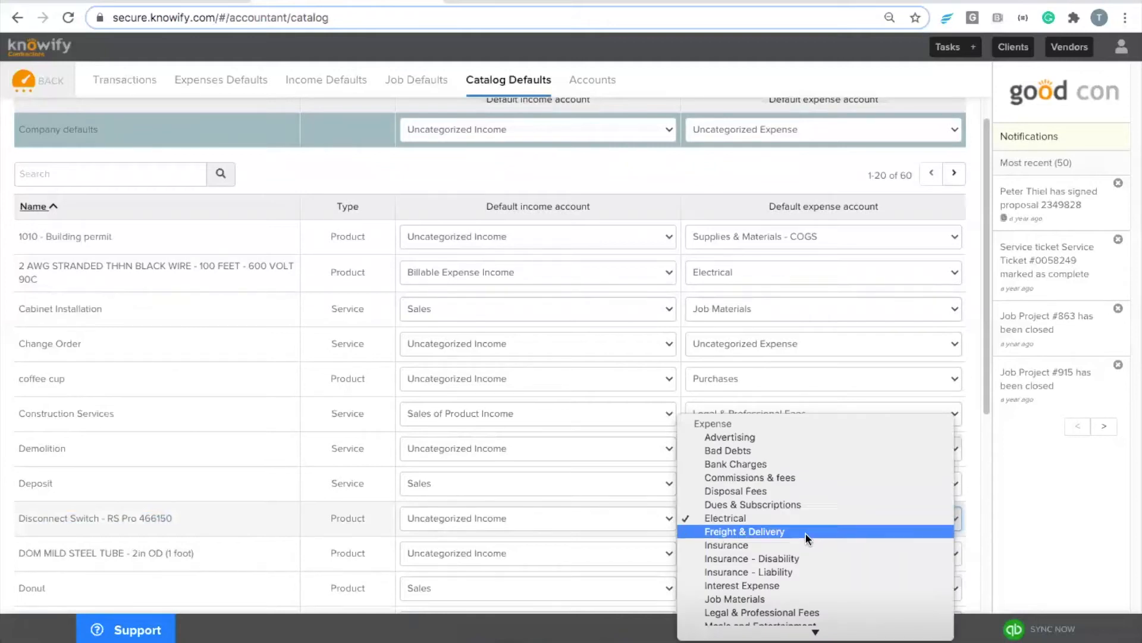
pyautogui.press('j')
pyautogui.press('Return')
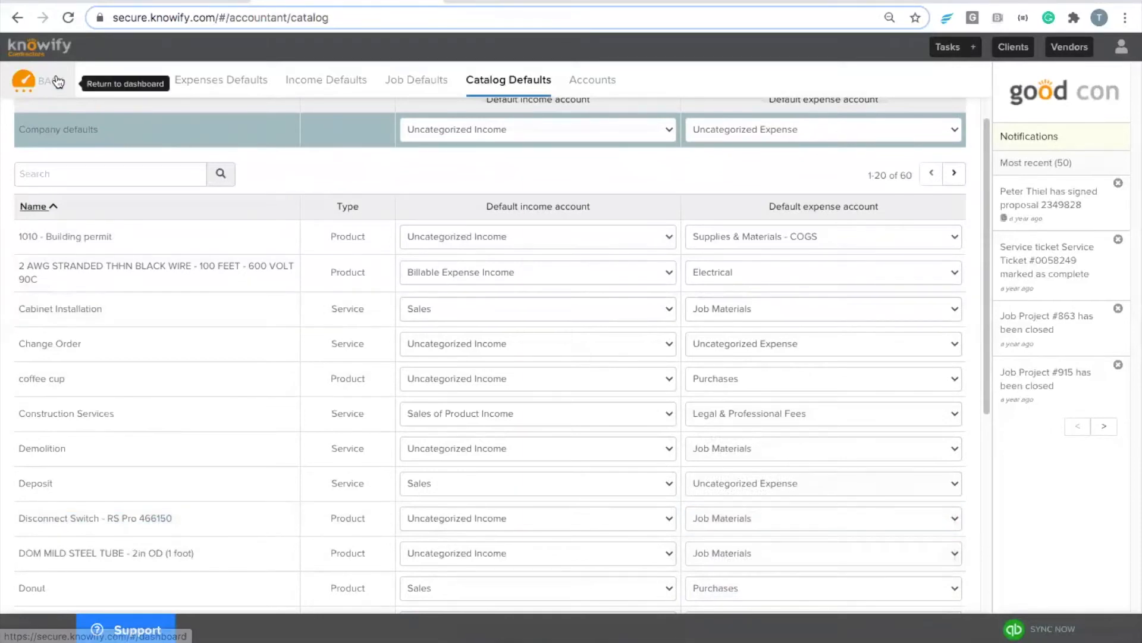
# Step: Start a new cash or debit card expense purchase with Amazon.com as the vendor
pyautogui.click(224, 93)
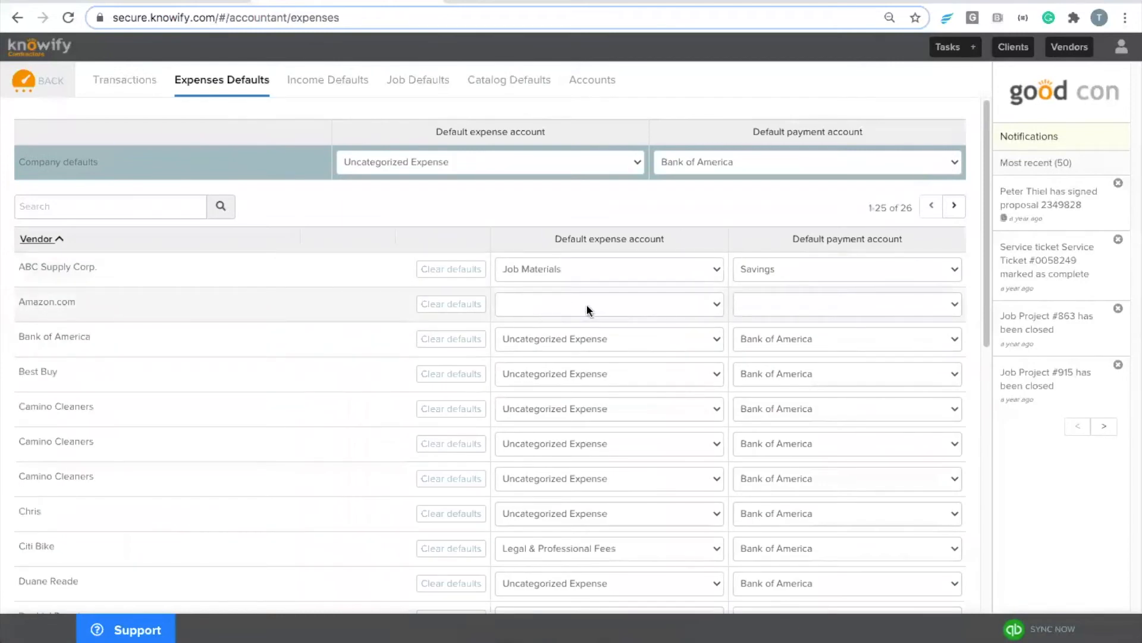
pyautogui.click(63, 89)
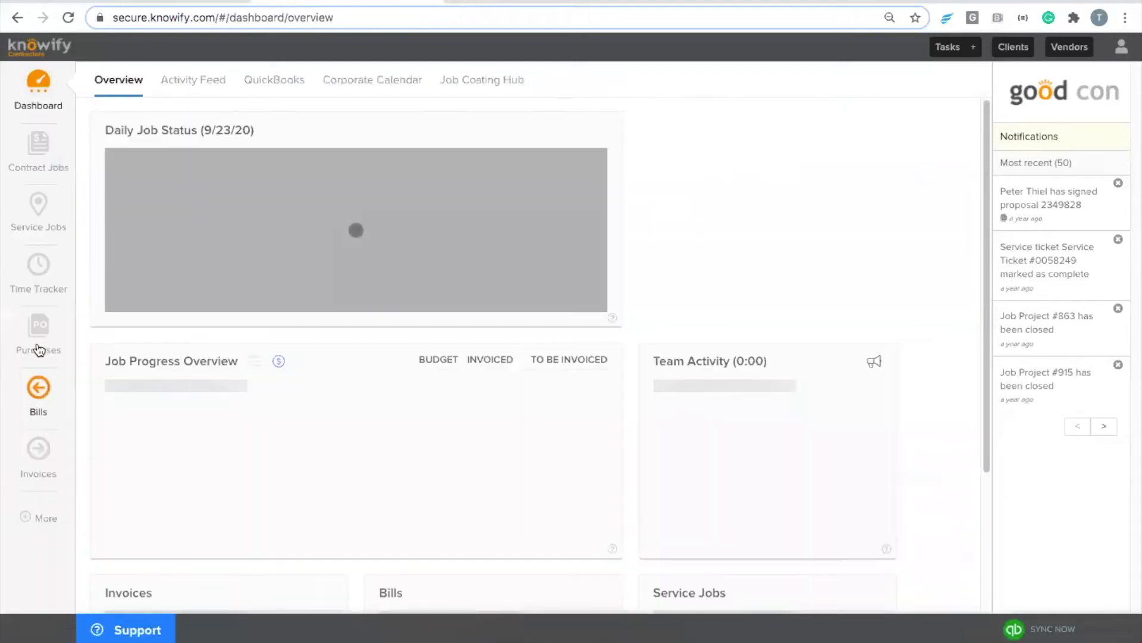
pyautogui.click(47, 343)
pyautogui.click(138, 86)
pyautogui.click(162, 160)
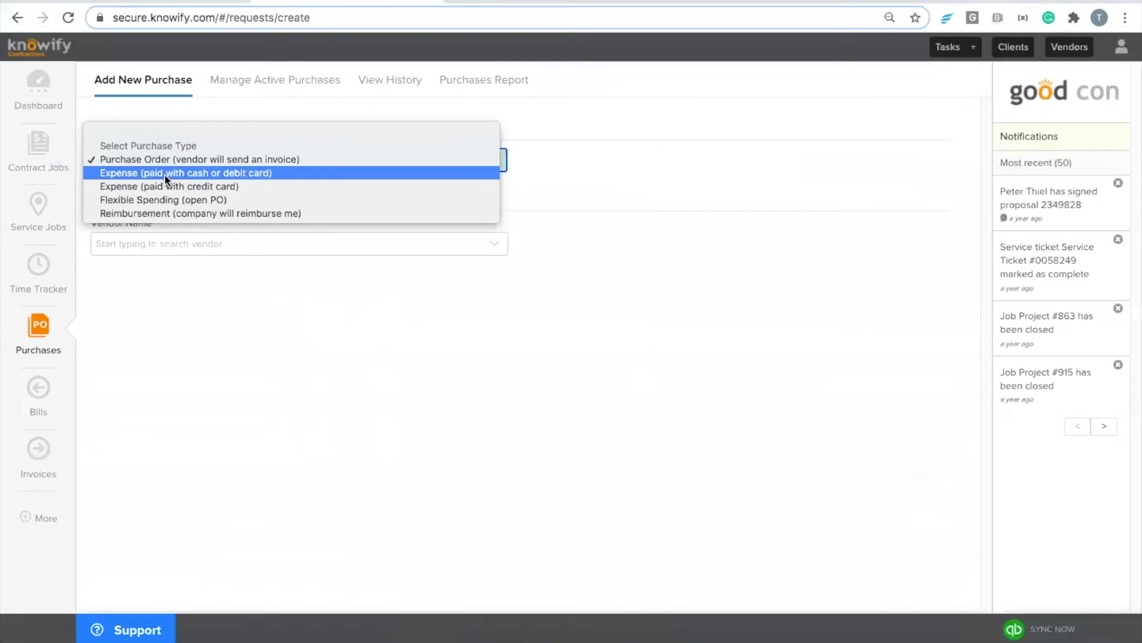
pyautogui.click(165, 176)
pyautogui.click(178, 241)
pyautogui.write('ama')
pyautogui.click(142, 306)
# Step: Add 100 of the 2 AWG stranded black wire charged to Project #929 Framing, and start a second line
pyautogui.click(150, 321)
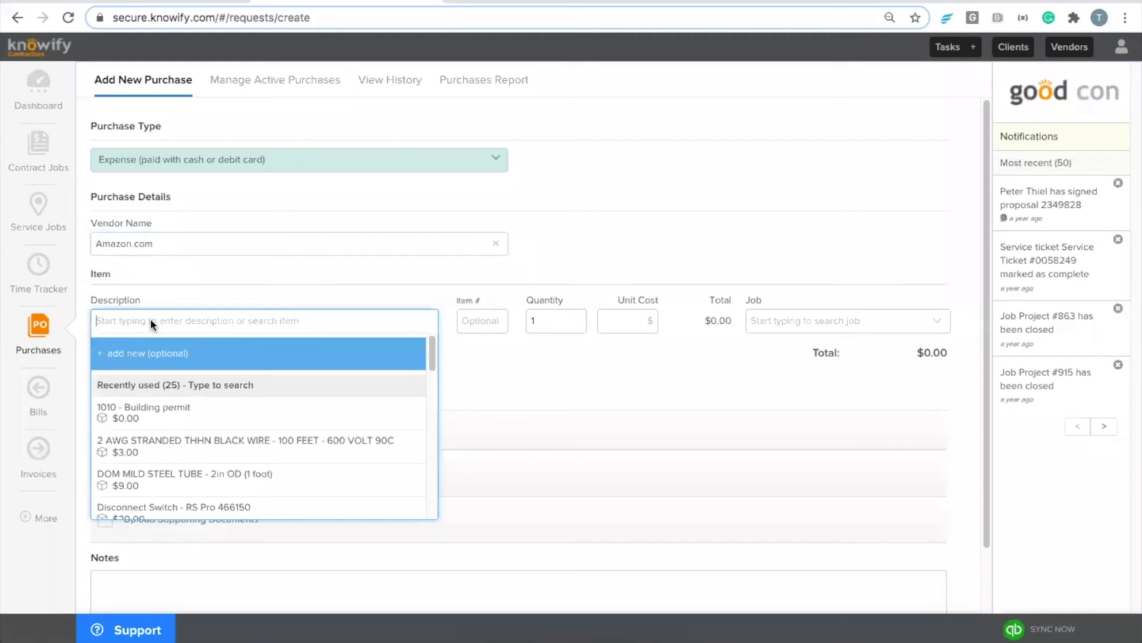
pyautogui.write('2 awg')
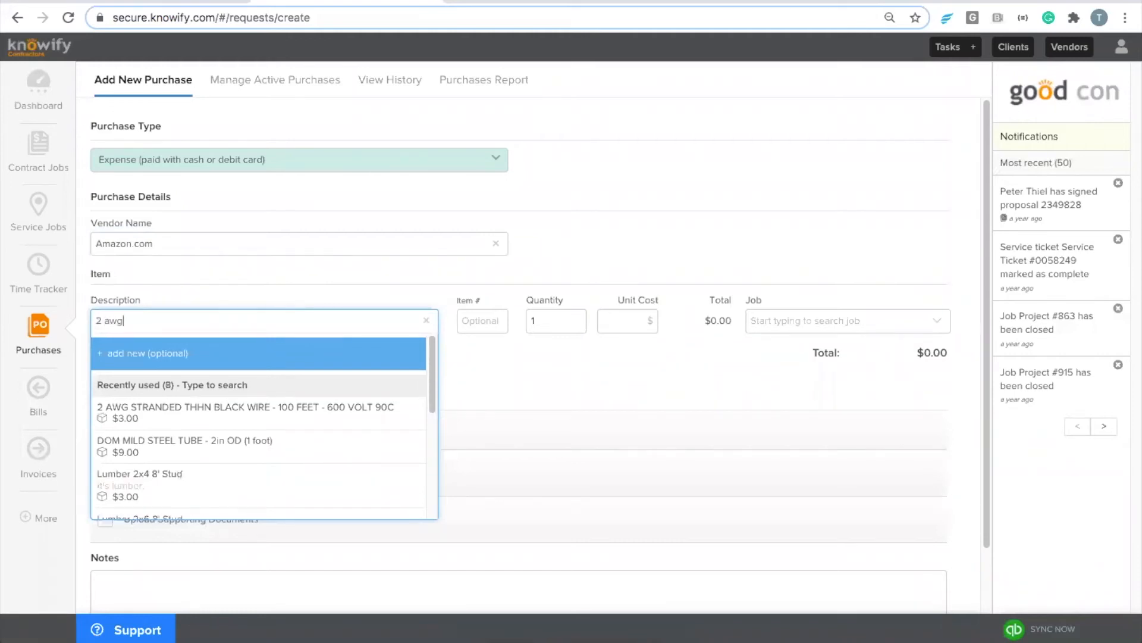
pyautogui.click(140, 395)
pyautogui.click(536, 321)
pyautogui.write('00')
pyautogui.click(765, 320)
pyautogui.scroll(-5, 796, 464)
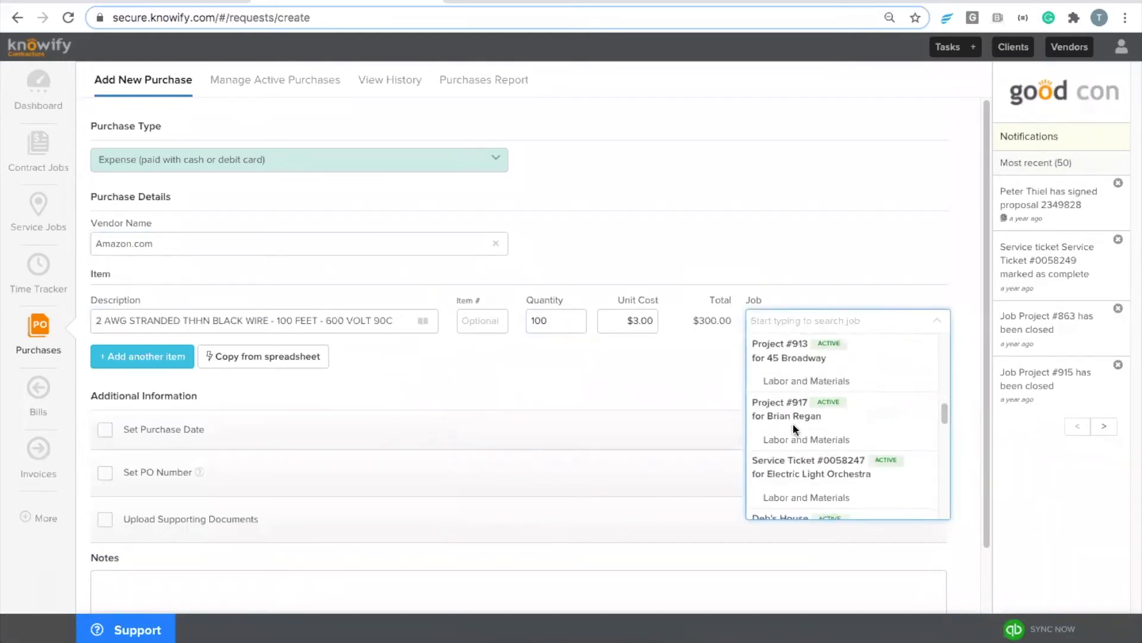
pyautogui.click(796, 483)
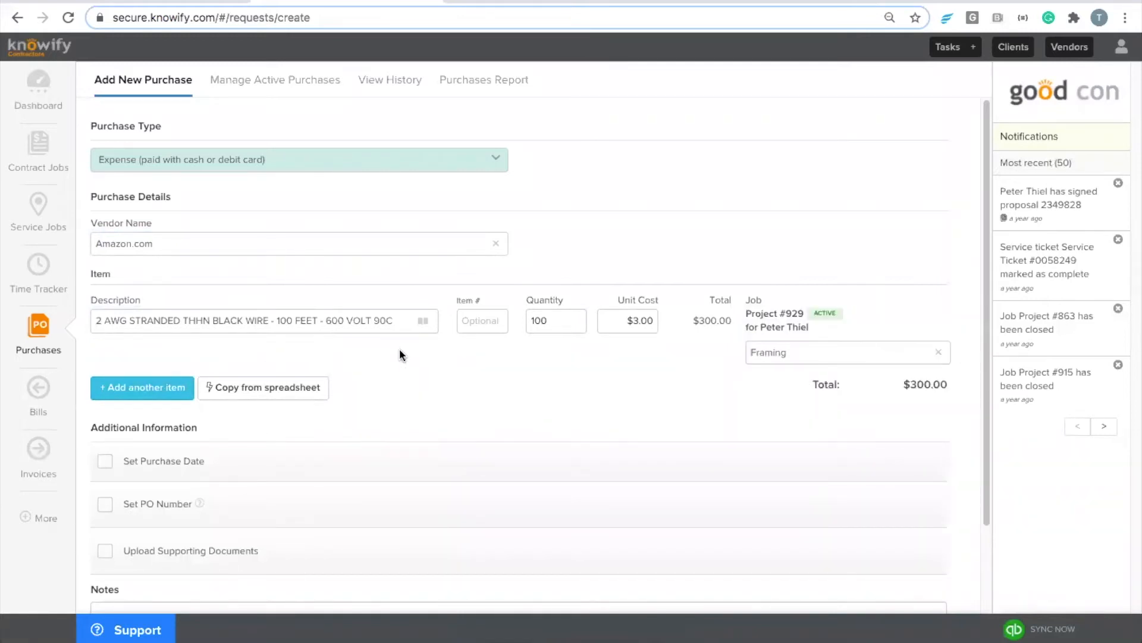
pyautogui.click(141, 394)
pyautogui.scroll(1, 331, 386)
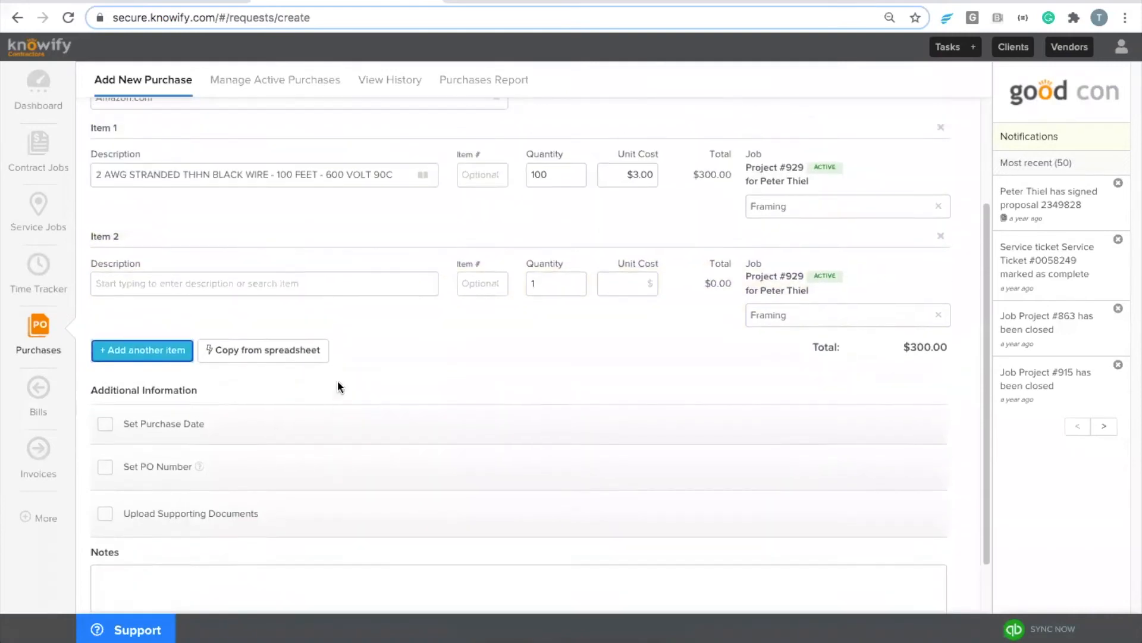
# Step: Add the Disconnect Switch item as line 2, with description 'Disconnect Switch for bathroom'
pyautogui.click(350, 284)
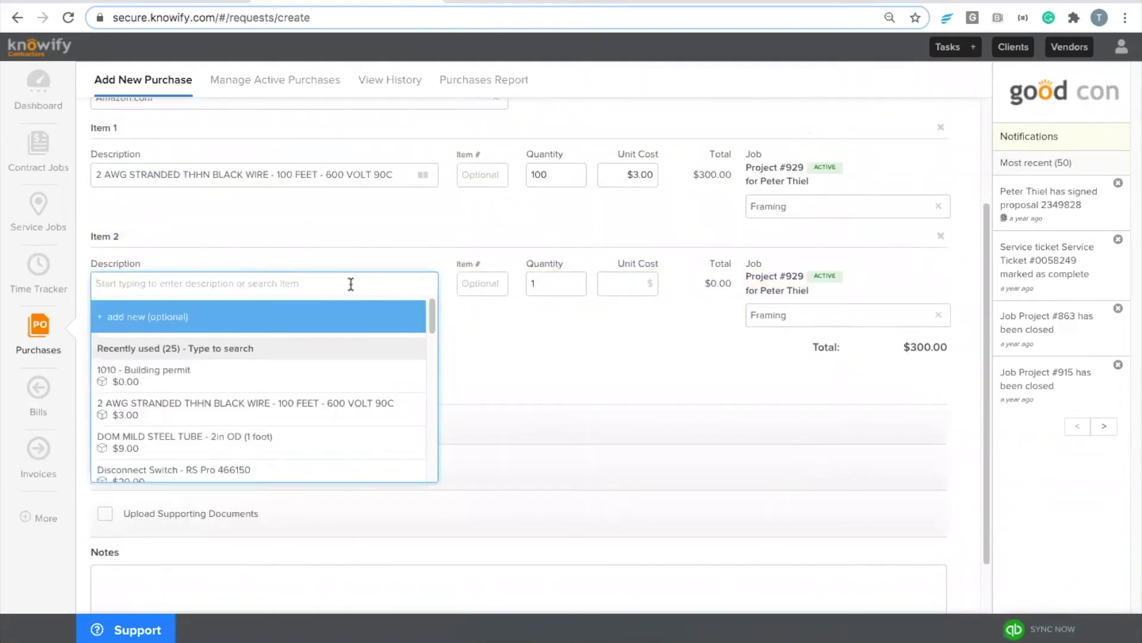
pyautogui.write('discon')
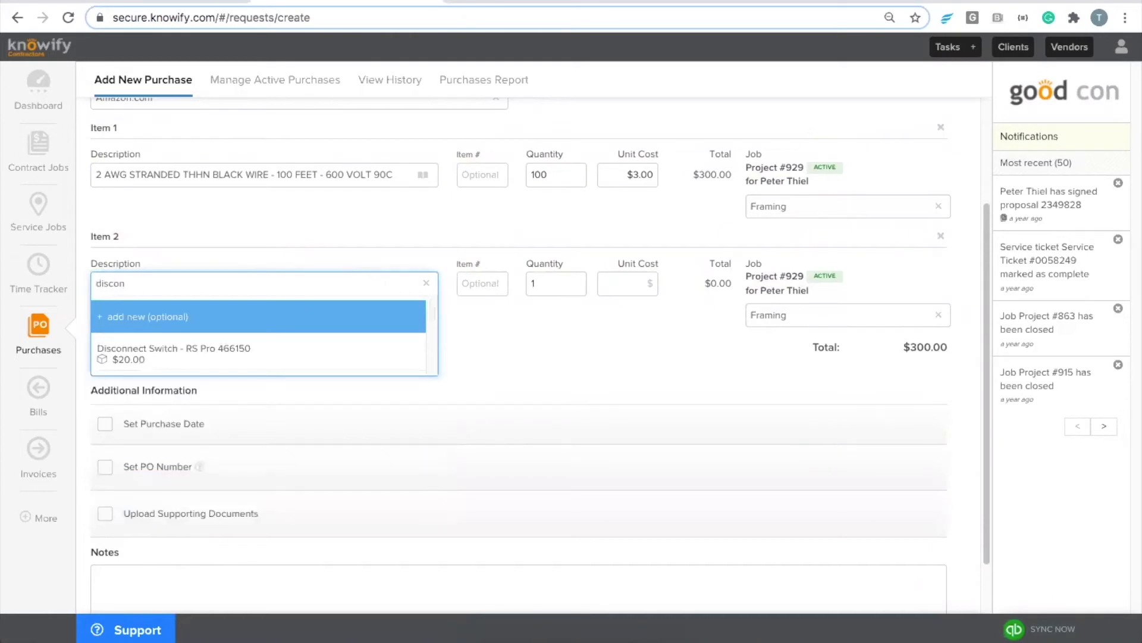
pyautogui.click(306, 356)
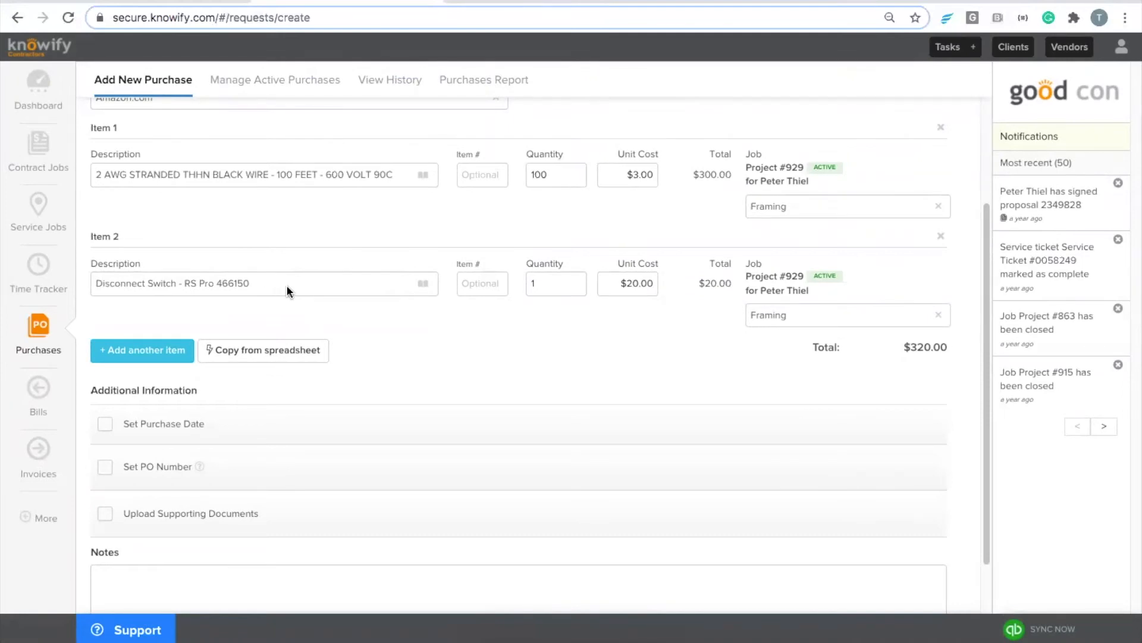
pyautogui.doubleClick(291, 287)
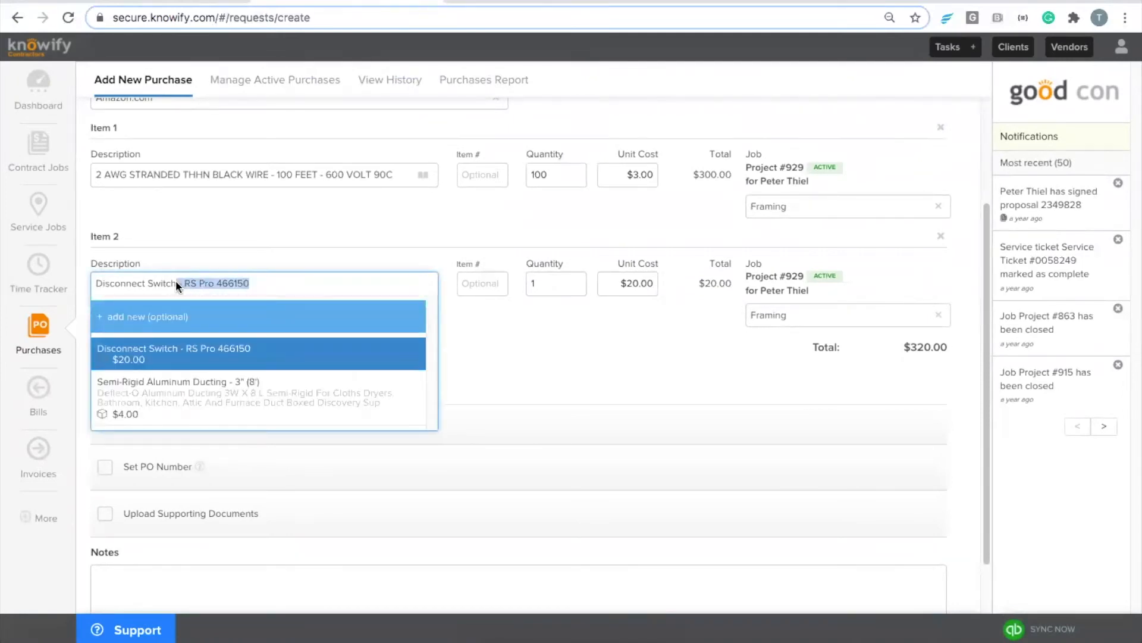
pyautogui.press('BackSpace')
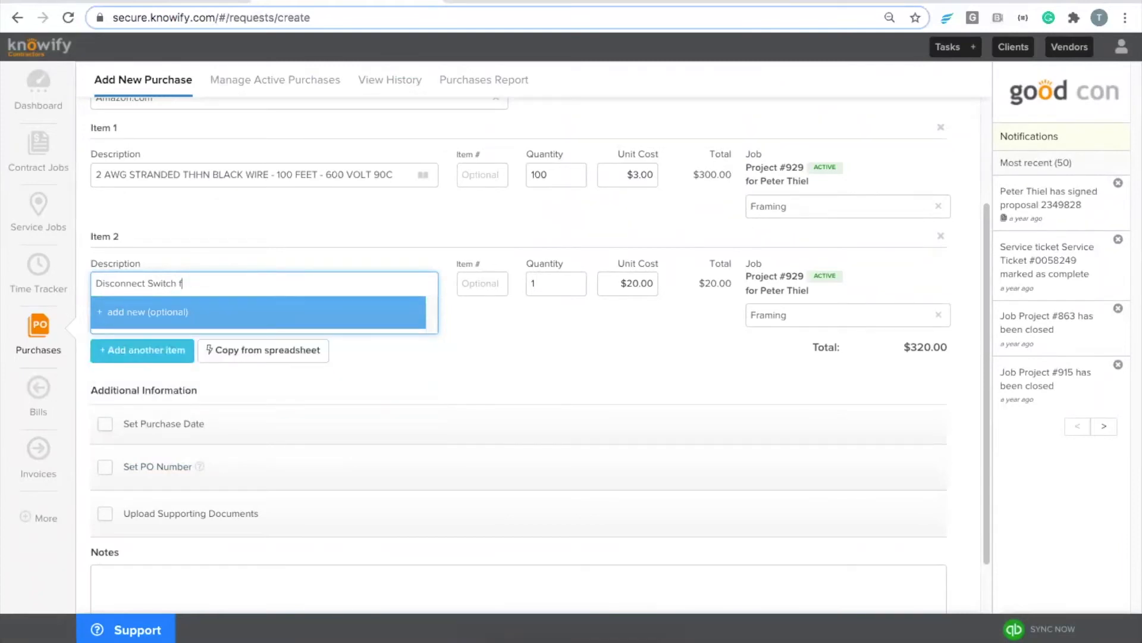
pyautogui.write('for bathroom')
pyautogui.click(559, 337)
# Step: Set its quantity to 10, bringing the total to $500.00, and verify the purchase
pyautogui.click(558, 286)
pyautogui.write('0')
pyautogui.click(541, 324)
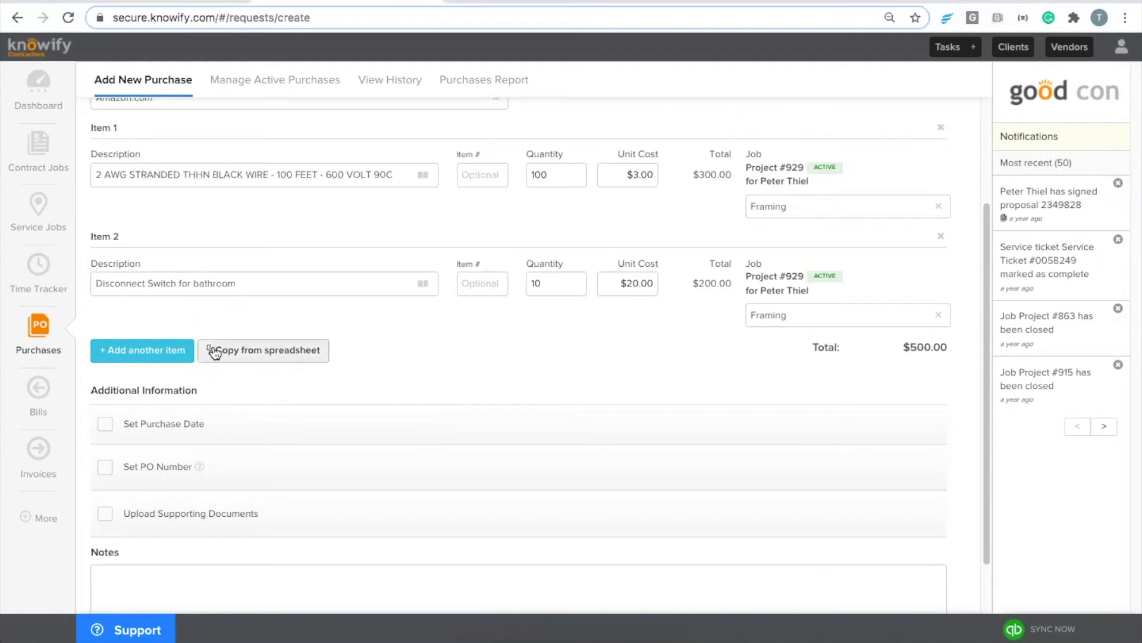
pyautogui.scroll(-1, 216, 352)
pyautogui.click(154, 584)
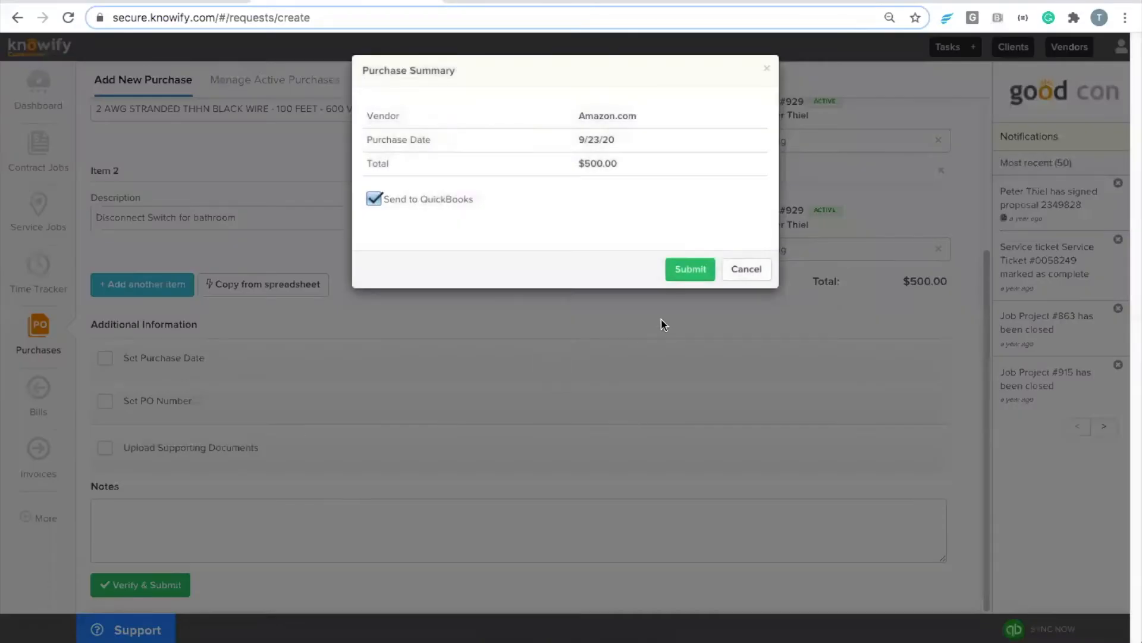
# Step: Submit the $500.00 Amazon.com purchase to QuickBooks as PO# 326 and view its sync status (Id 1304)
pyautogui.click(688, 274)
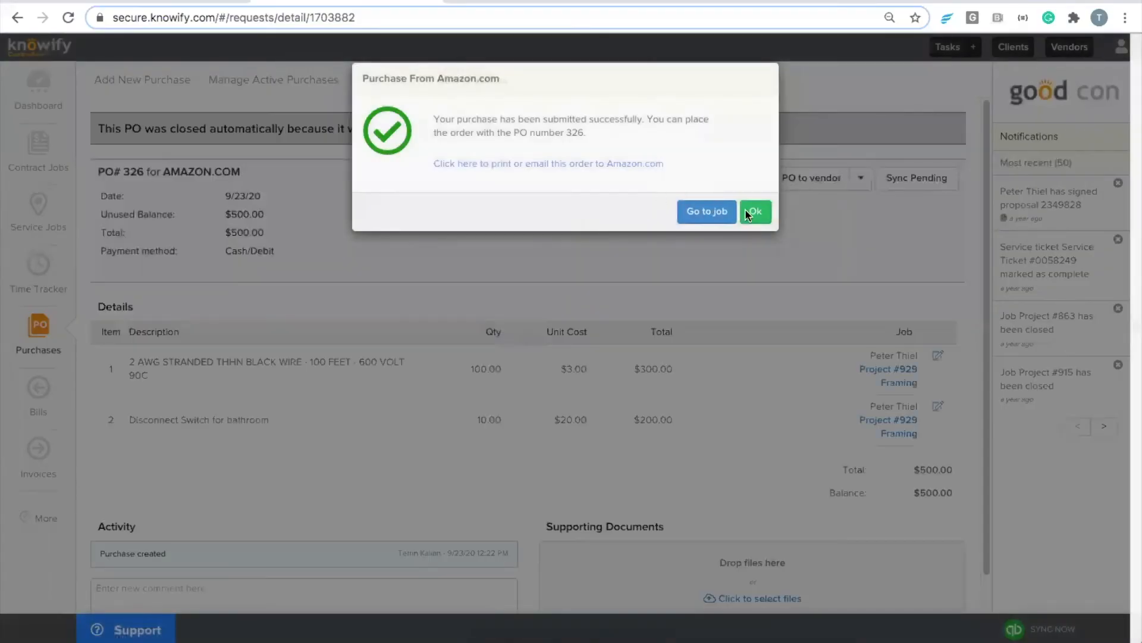
pyautogui.click(746, 214)
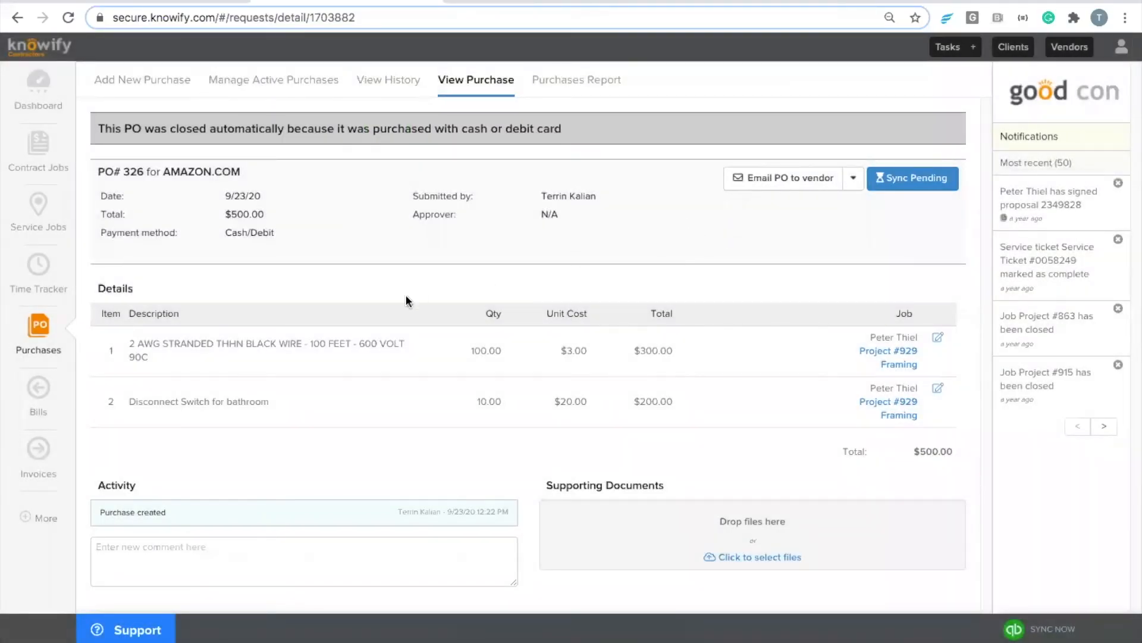
pyautogui.click(951, 179)
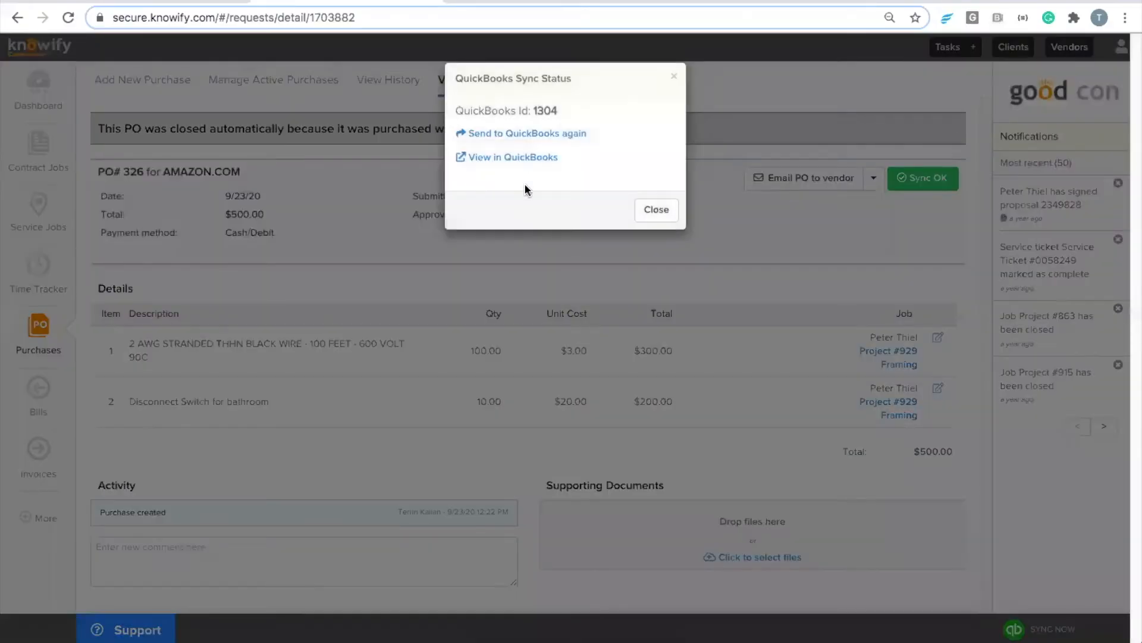
# Step: Inspect the $500.00 QuickBooks expense split into Electrical $300.00 and Job Materials $200.00, then return to Knowify
pyautogui.click(521, 158)
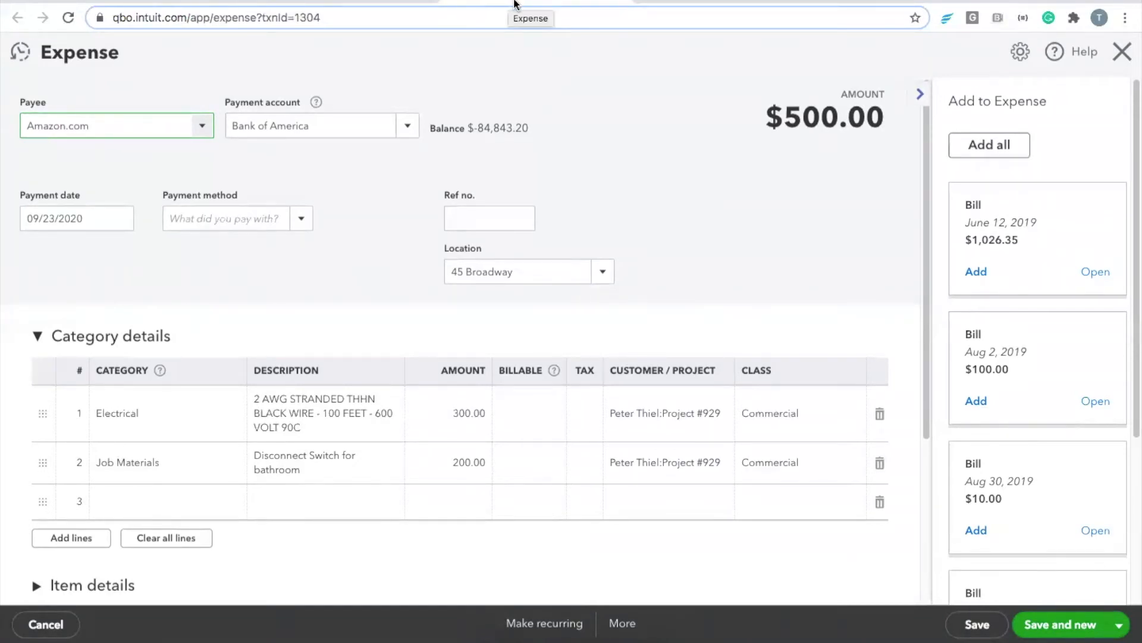
pyautogui.click(403, 4)
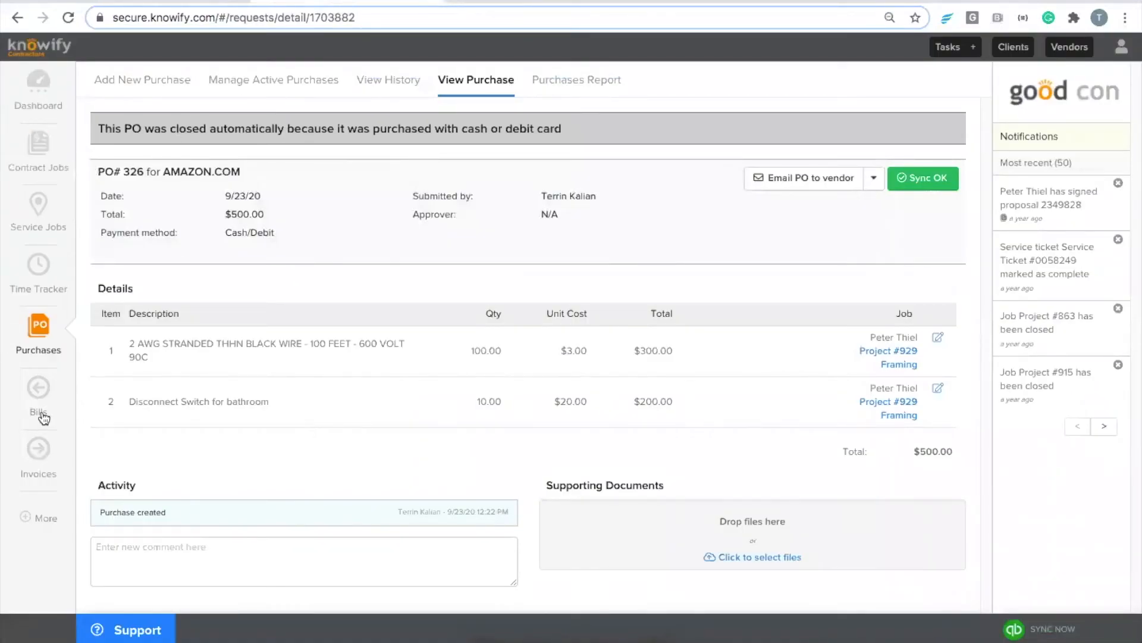
# Step: Start a new contract job named 'Webinar Example Job for Income Defaults' and choose its client
pyautogui.click(37, 168)
pyautogui.click(140, 89)
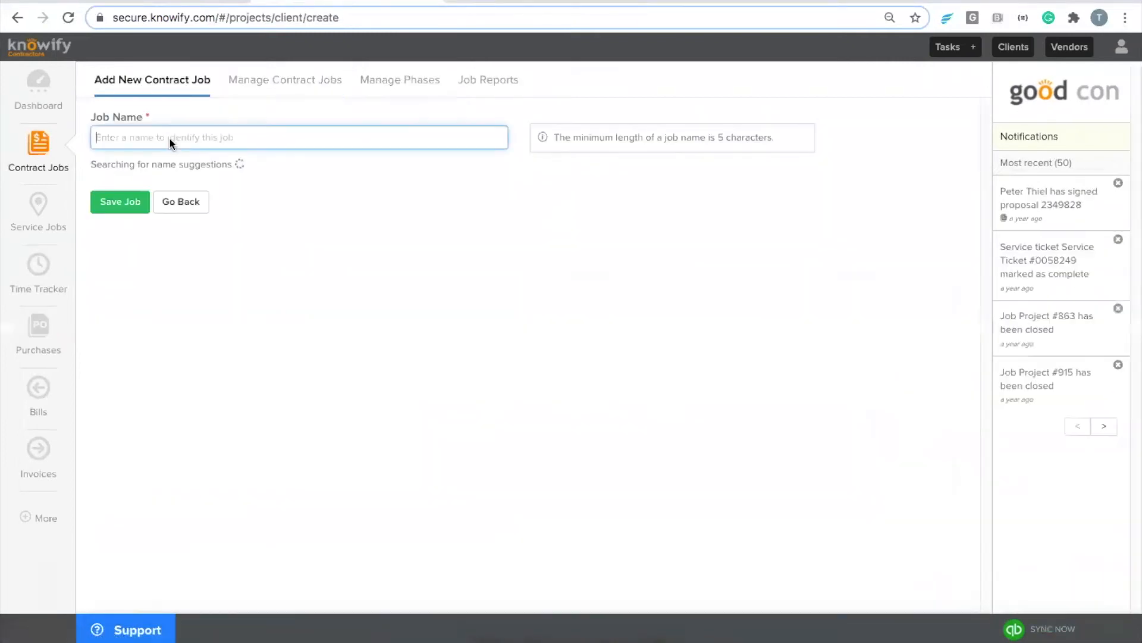
pyautogui.write('W')
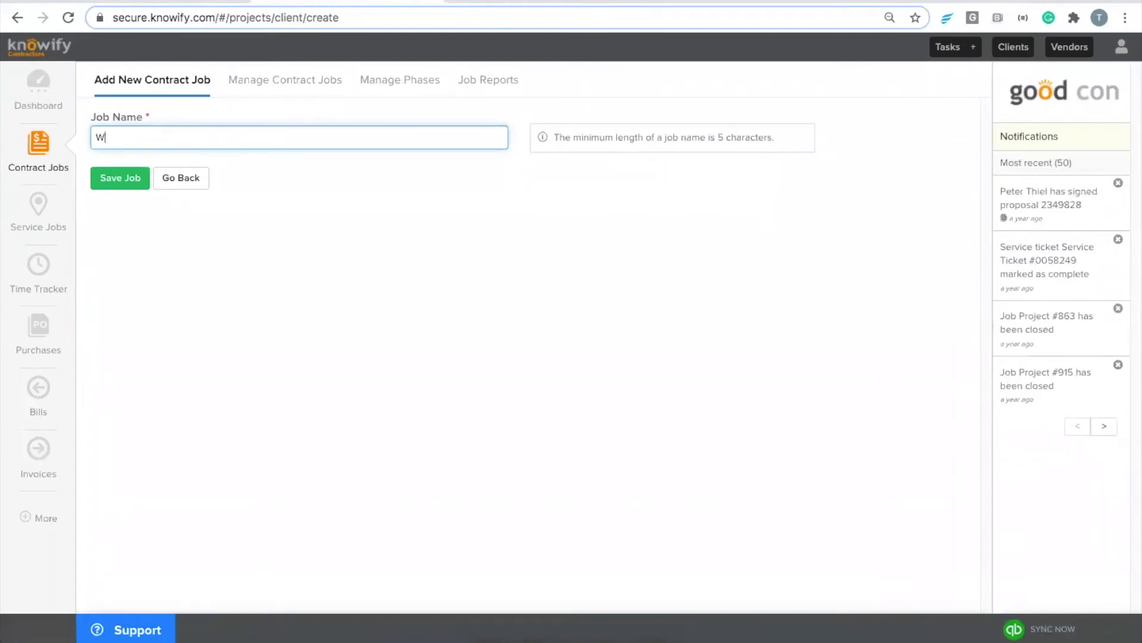
pyautogui.write('ebinar Example Job for Income Defaults')
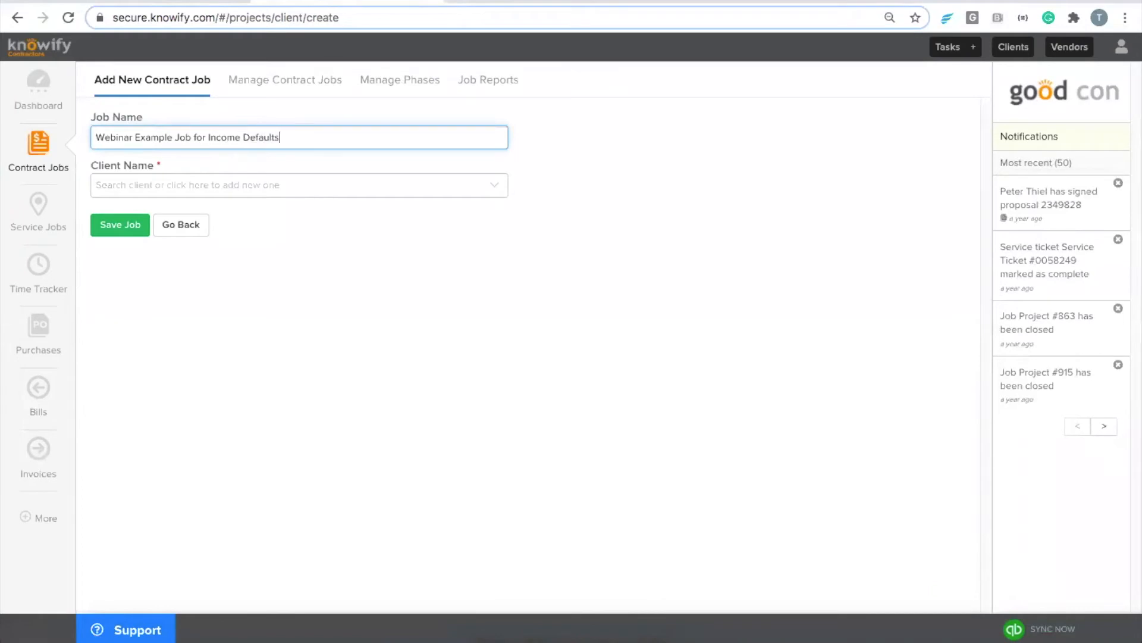
pyautogui.press('Tab')
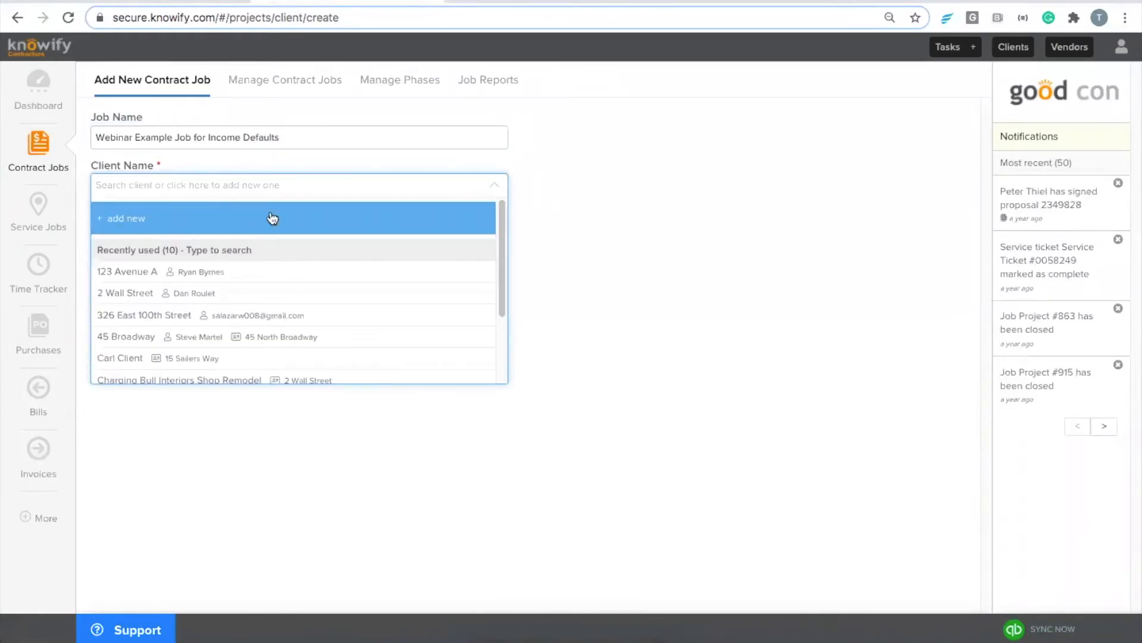
pyautogui.click(186, 358)
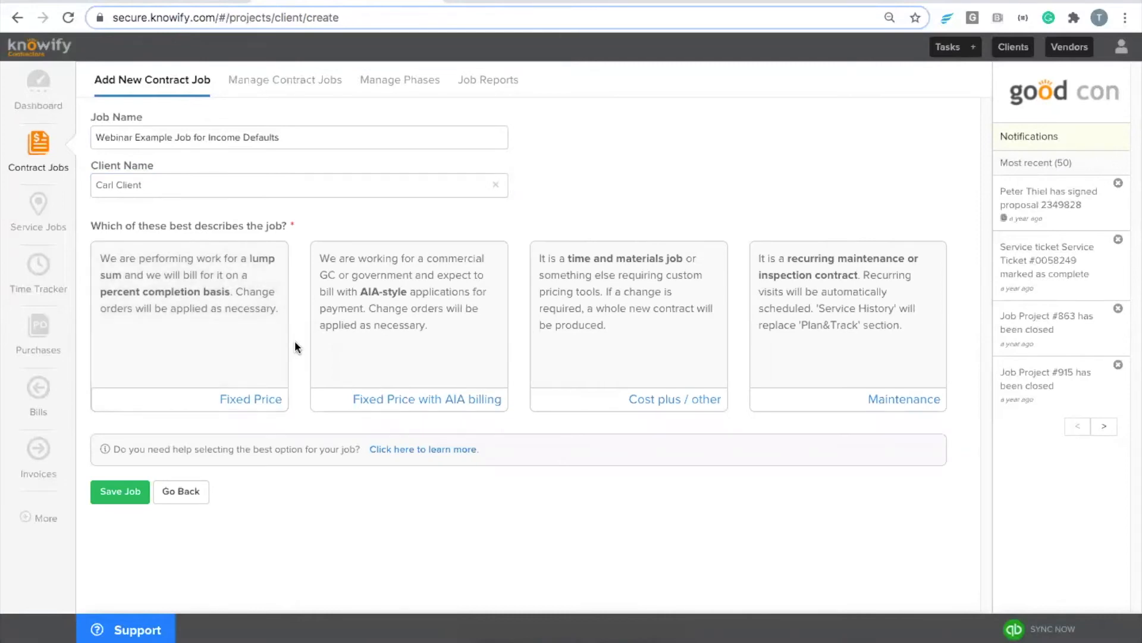
# Step: Make it Fixed Price with Advanced costing, use the client's address as job address, and save
pyautogui.click(255, 365)
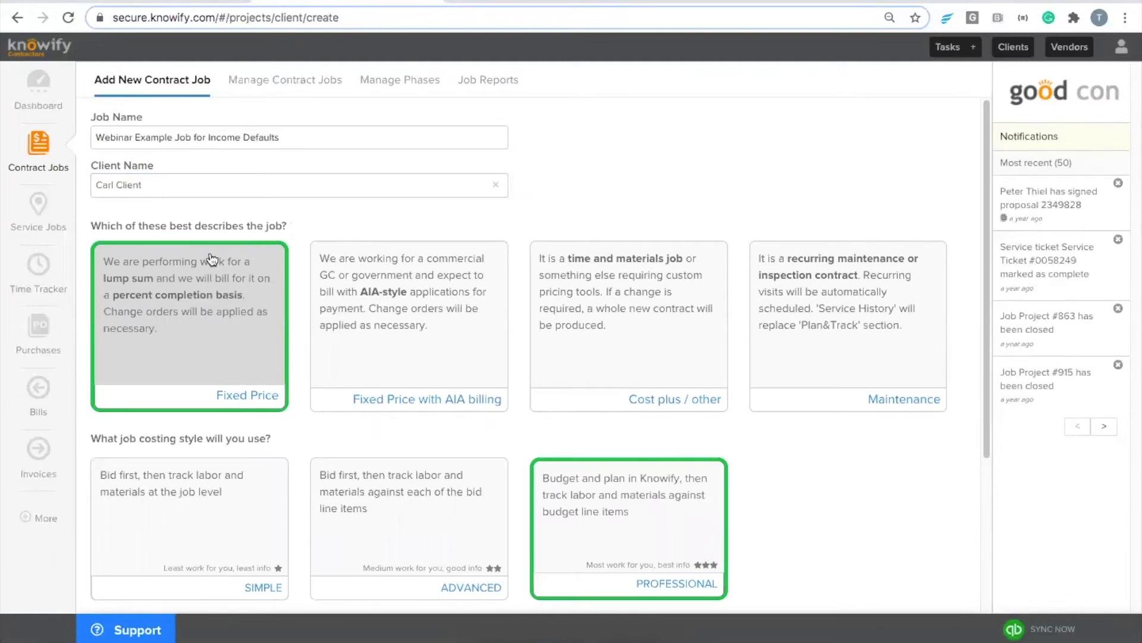
pyautogui.click(334, 467)
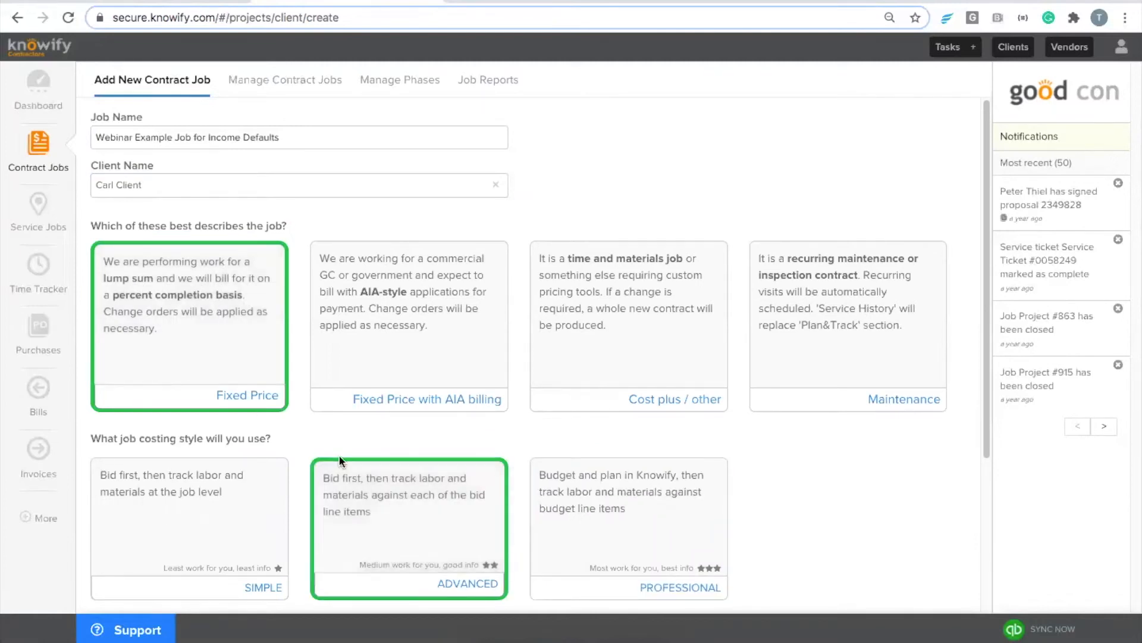
pyautogui.scroll(-4, 336, 457)
pyautogui.click(98, 551)
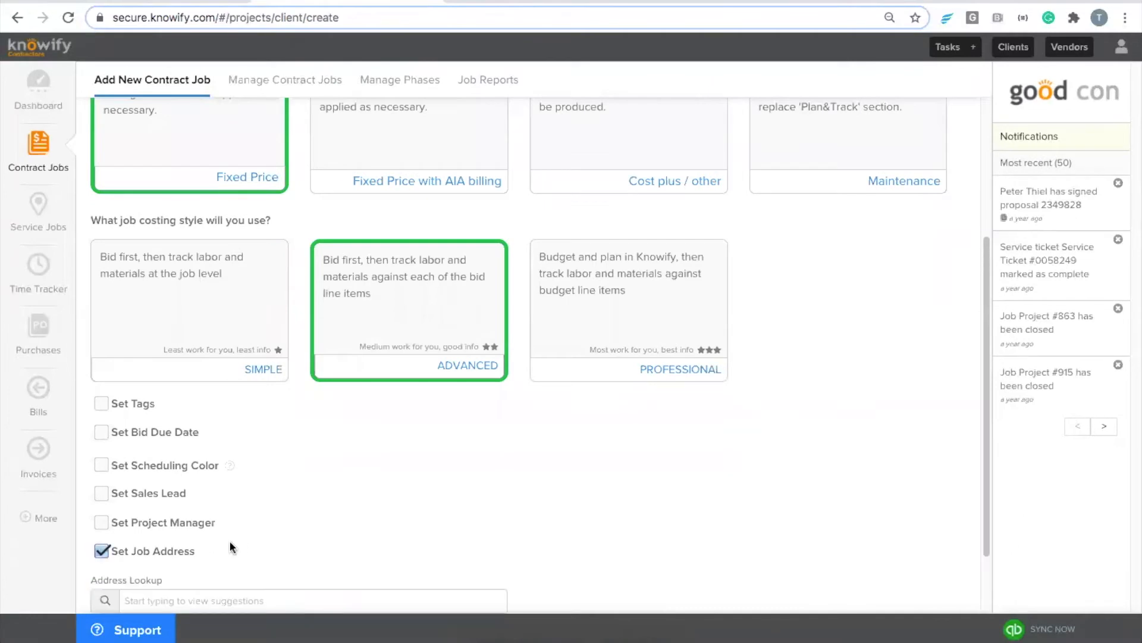
pyautogui.scroll(-1, 230, 540)
pyautogui.click(159, 539)
pyautogui.scroll(-3, 158, 541)
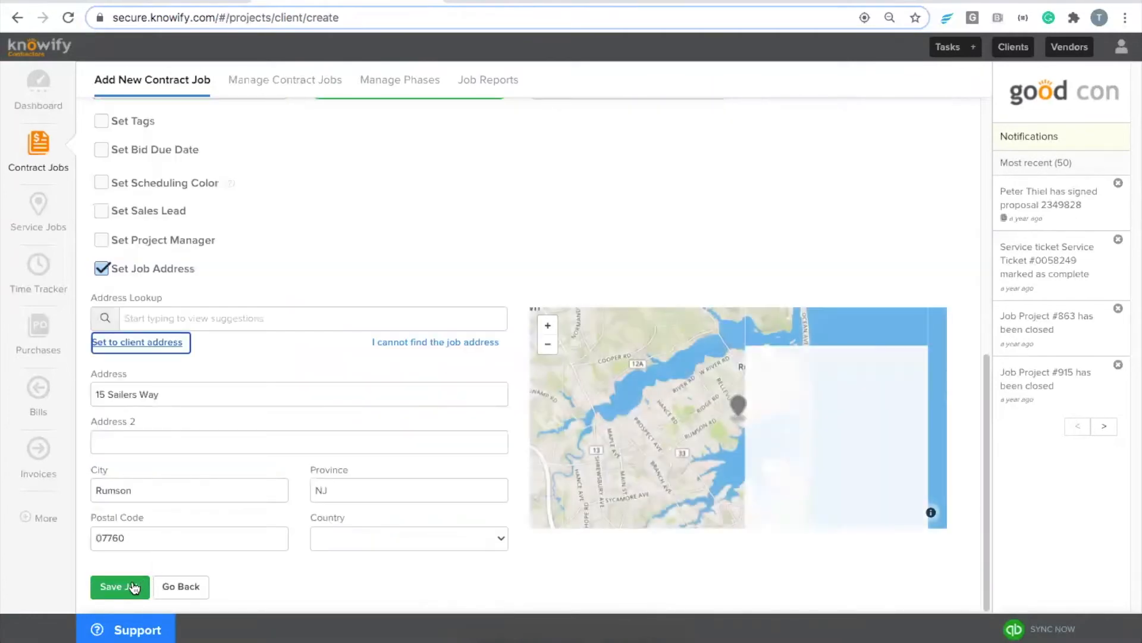
pyautogui.click(132, 586)
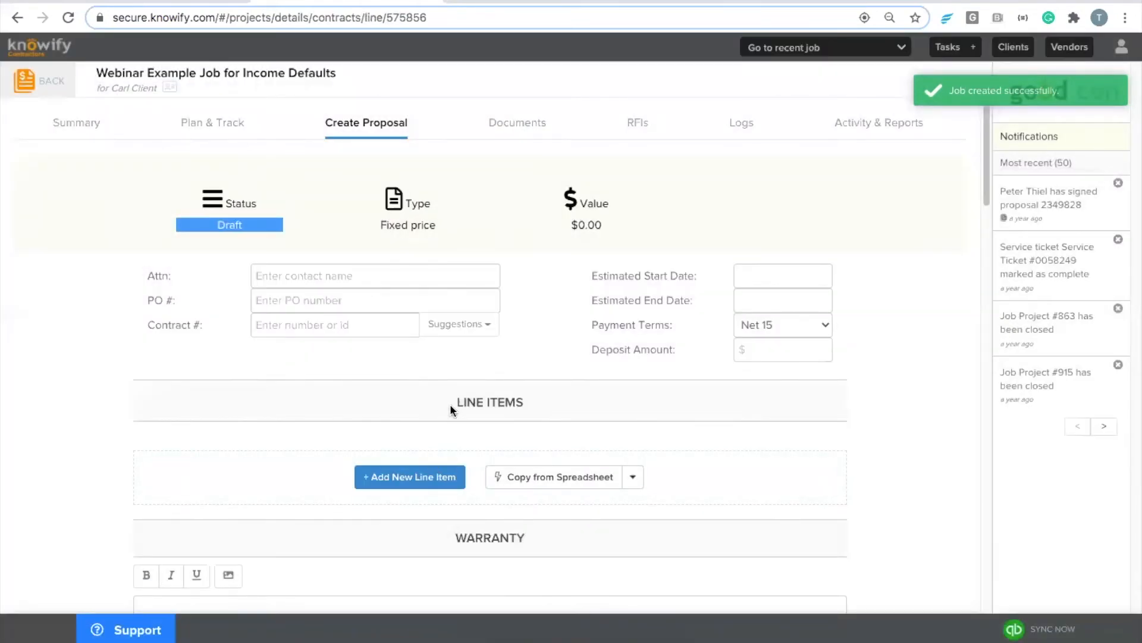
# Step: Add a Demolition line item priced at $2,000.00 (contract sum $2,140.00) and a blank second line
pyautogui.scroll(-2, 451, 405)
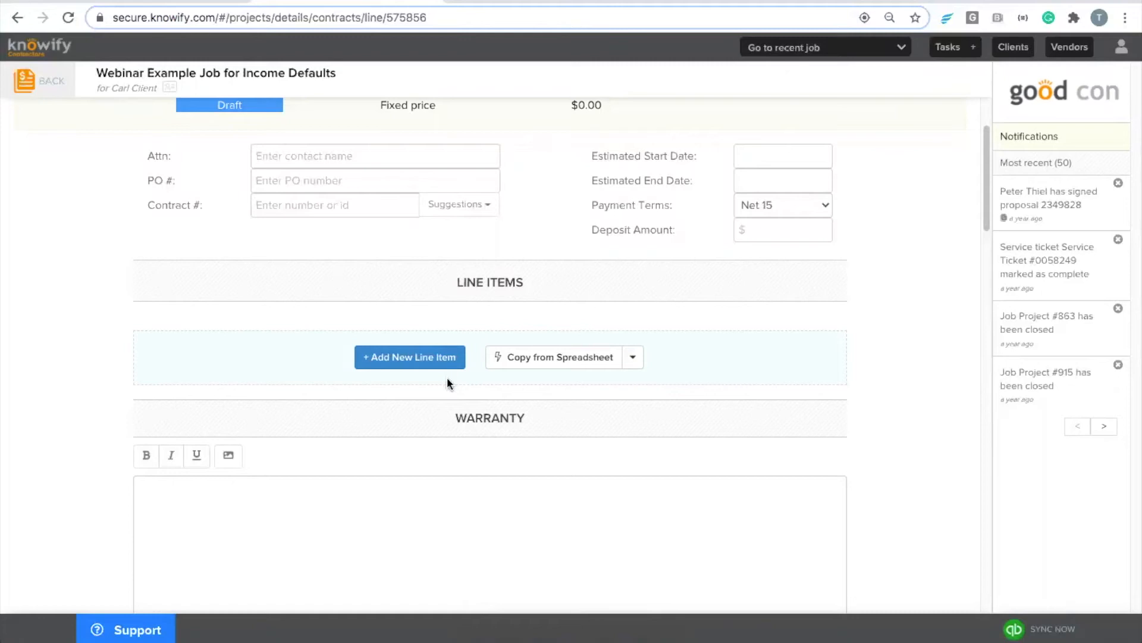
pyautogui.scroll(1, 441, 393)
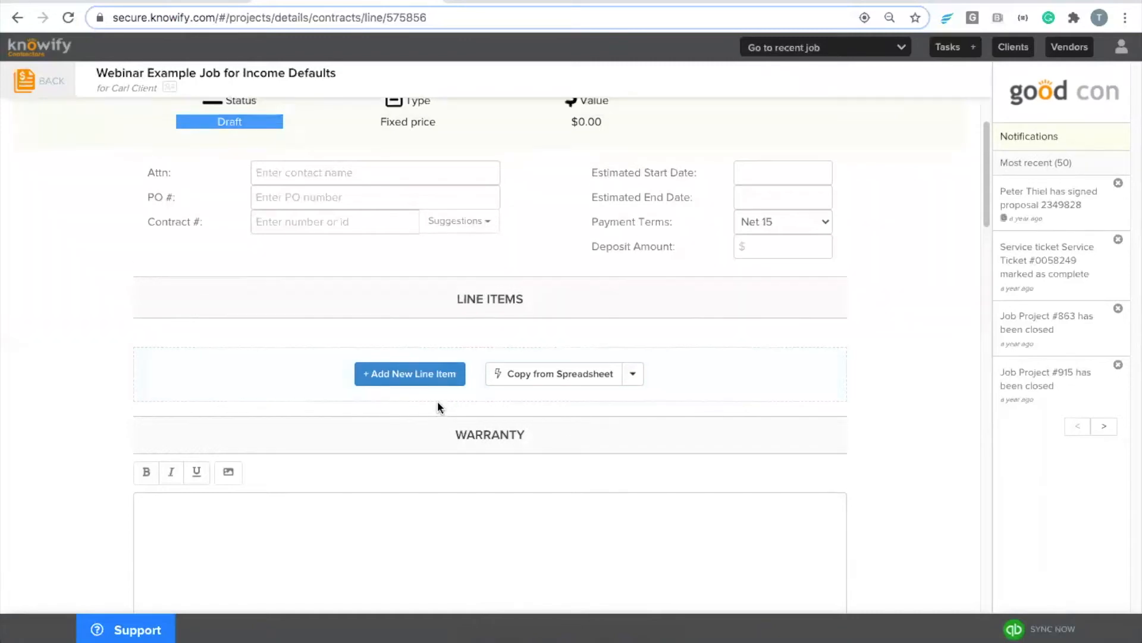
pyautogui.click(409, 397)
pyautogui.click(367, 264)
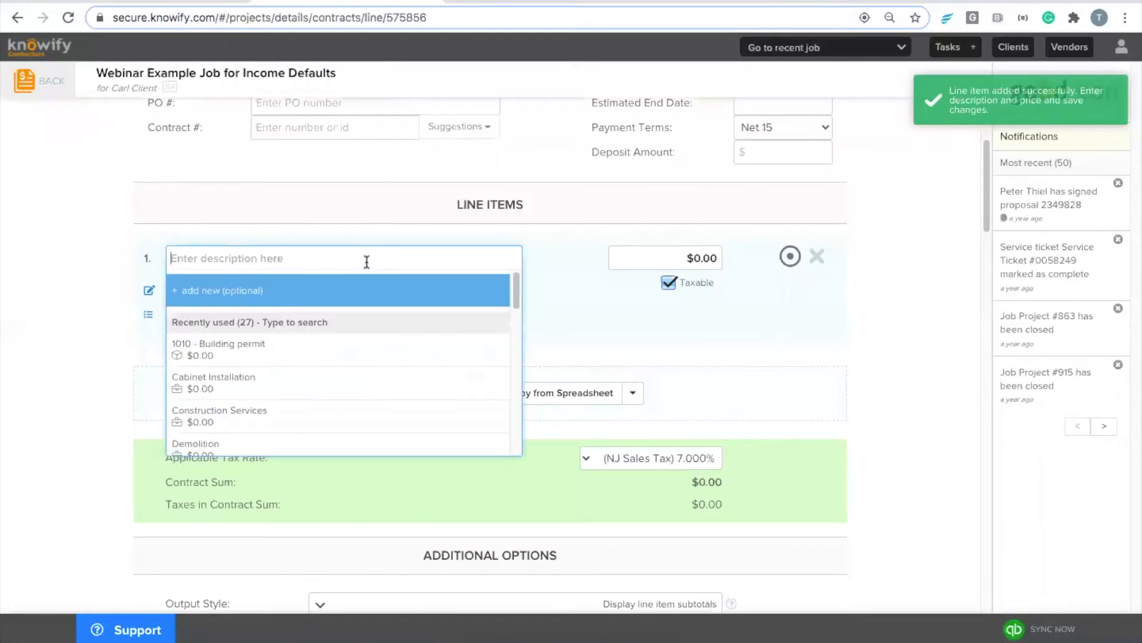
pyautogui.write('Demo')
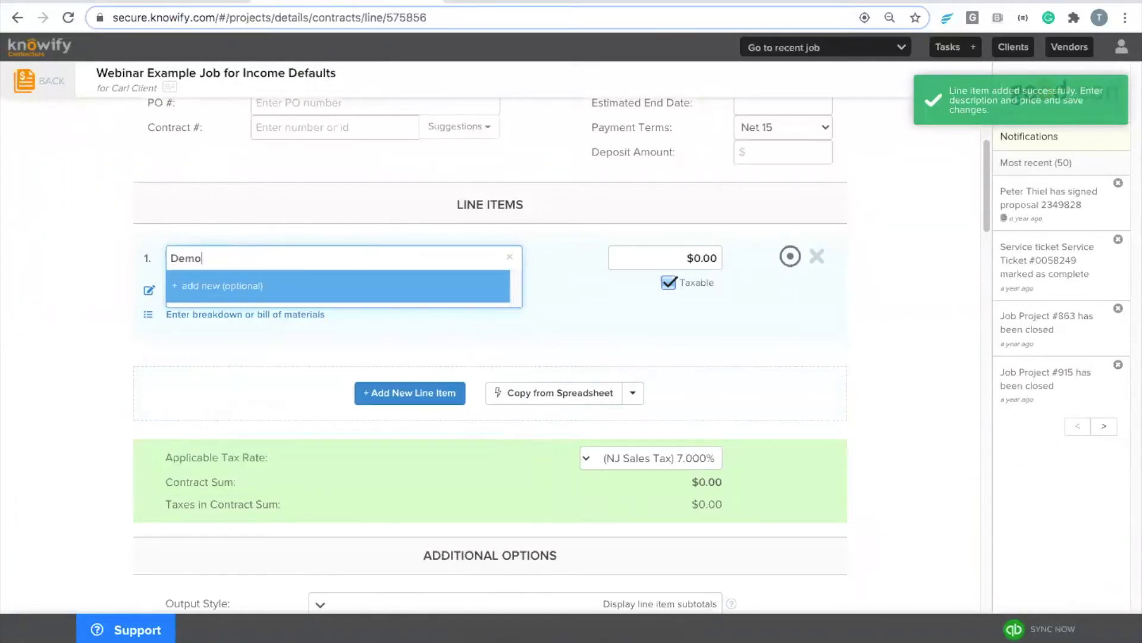
pyautogui.write('lition')
pyautogui.press('Tab')
pyautogui.write('2,000')
pyautogui.click(409, 391)
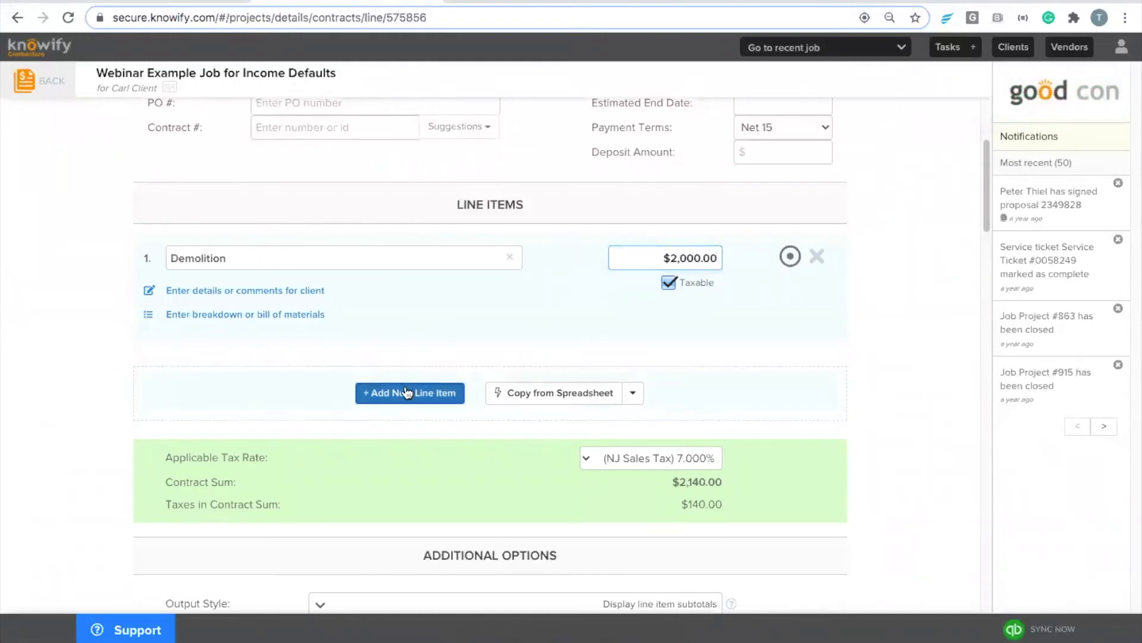
# Step: Fill line item 2 with Framing / Rough Carpentry priced at $5,000
pyautogui.scroll(2, 375, 341)
pyautogui.click(387, 379)
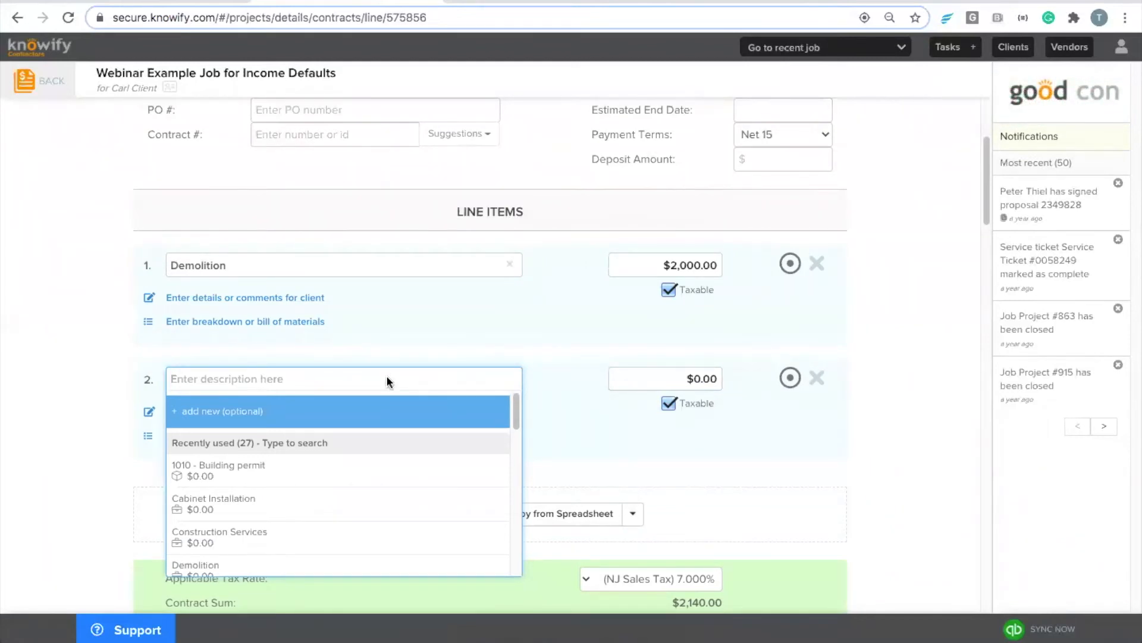
pyautogui.write('fram')
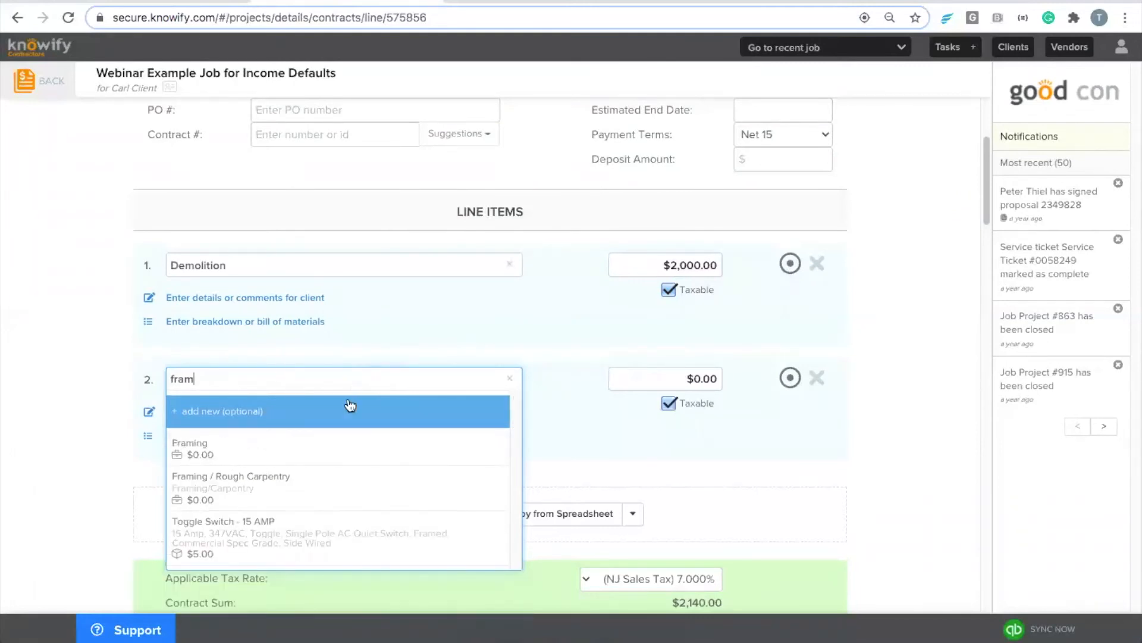
pyautogui.click(268, 501)
pyautogui.click(711, 379)
pyautogui.write('50000')
pyautogui.press('BackSpace')
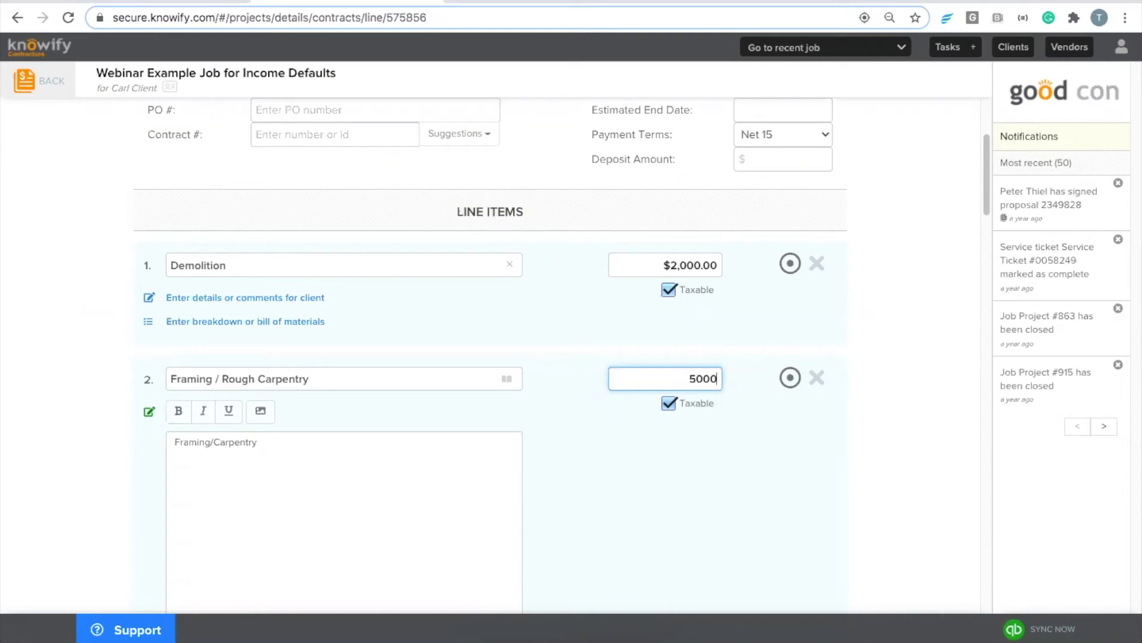
pyautogui.click(622, 496)
pyautogui.scroll(-6, 566, 470)
pyautogui.scroll(1, 566, 428)
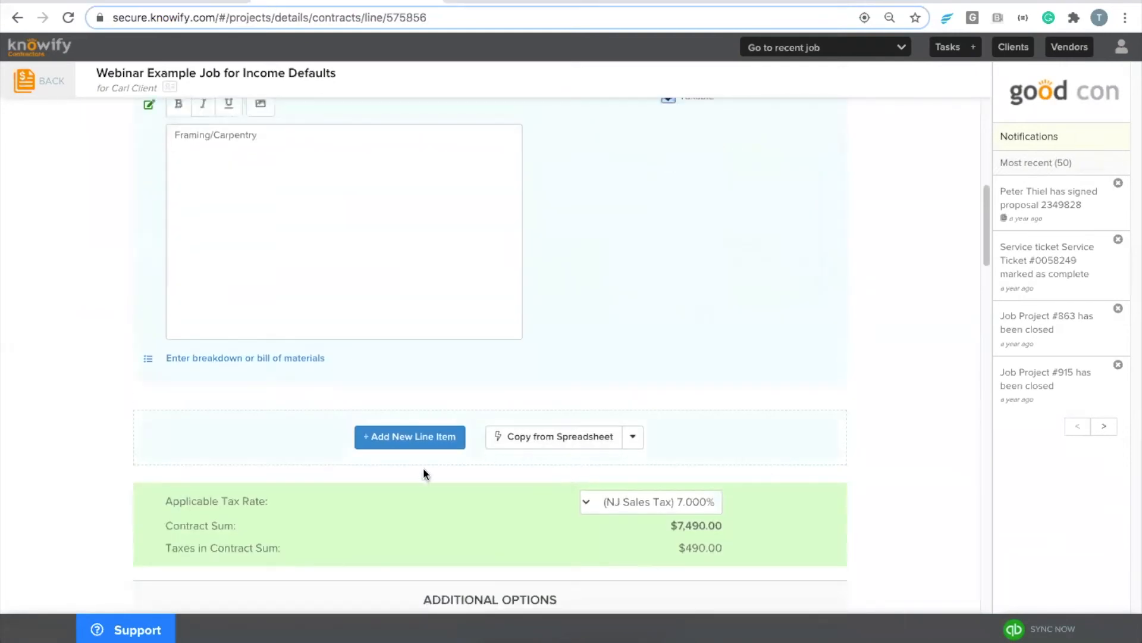
# Step: Add a third line item from Cabinet Installation at $6,000 and rename it Kitchen Cabinets
pyautogui.click(422, 443)
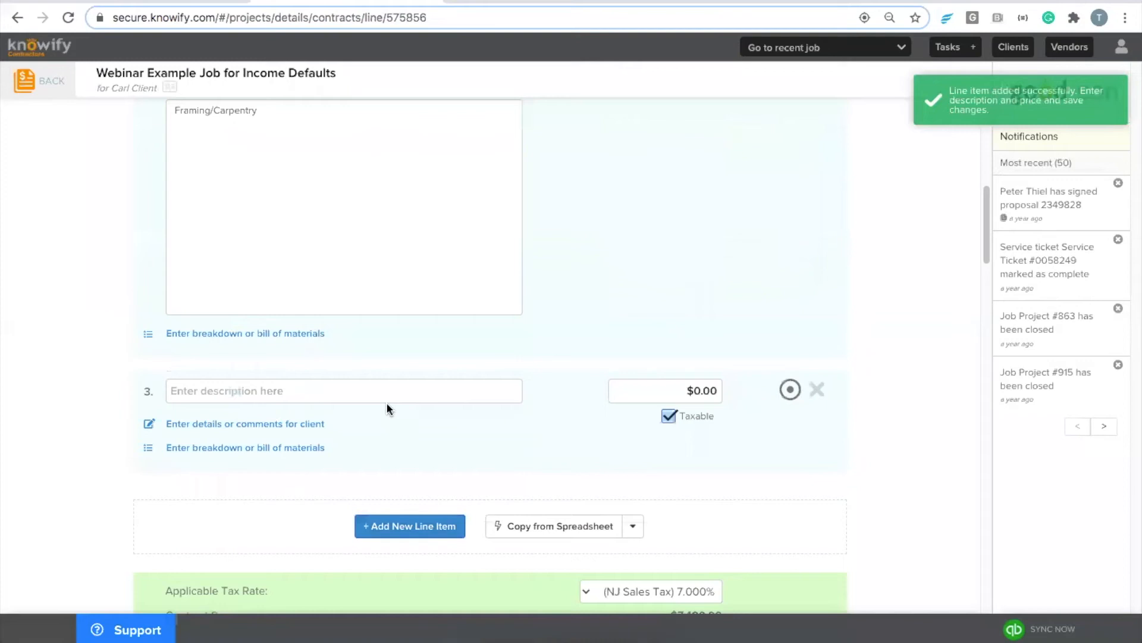
pyautogui.click(385, 395)
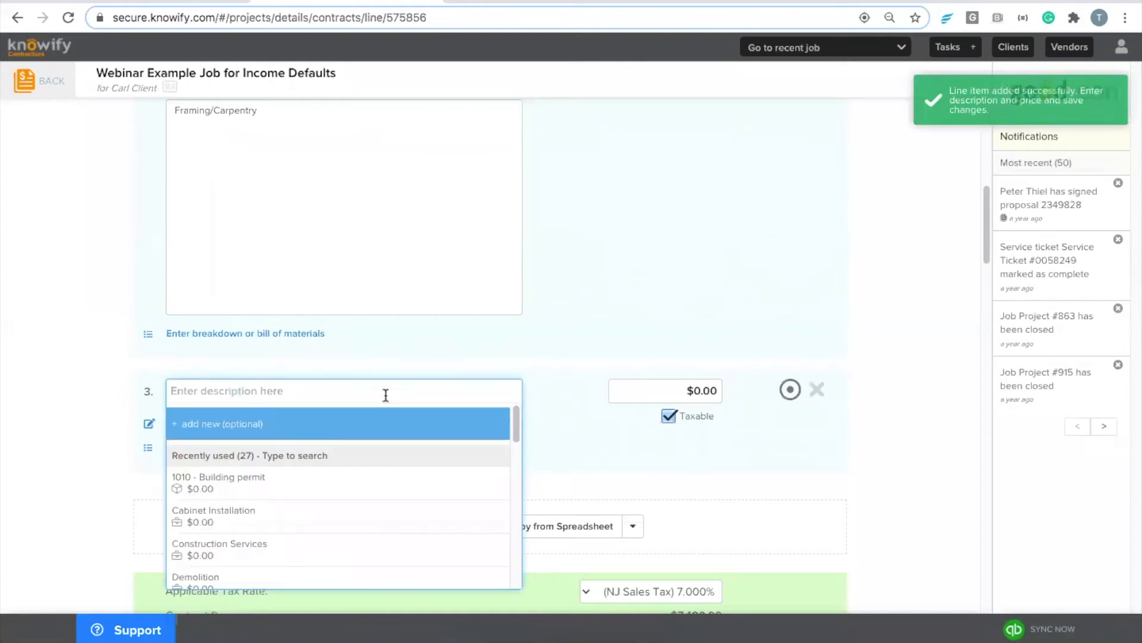
pyautogui.click(380, 527)
pyautogui.click(645, 392)
pyautogui.write('6000')
pyautogui.click(527, 458)
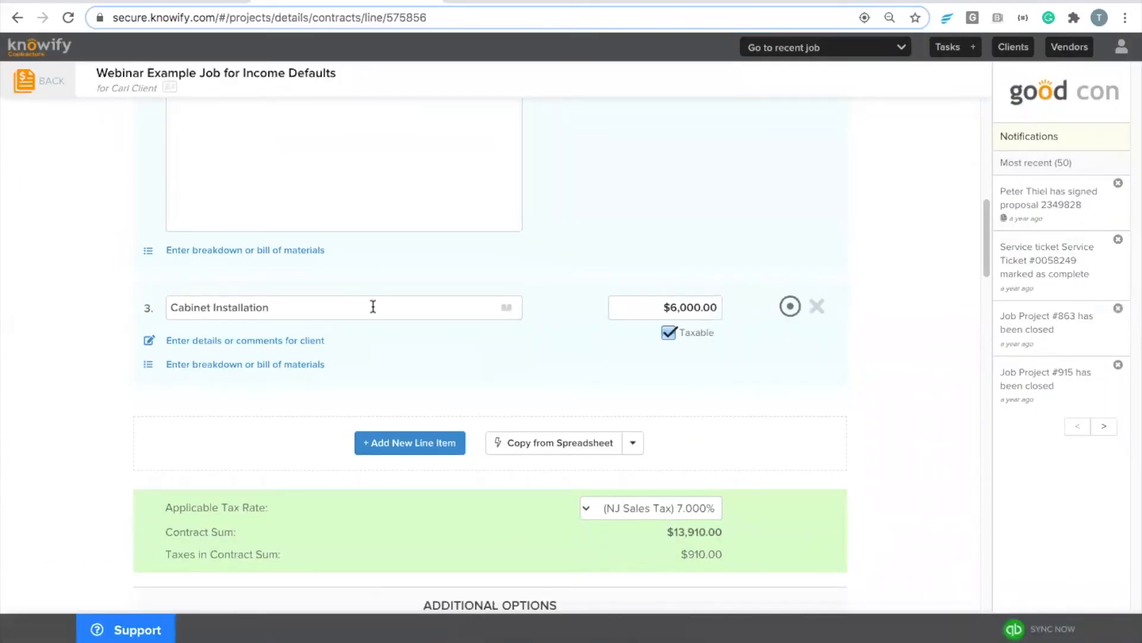
pyautogui.click(373, 306)
pyautogui.write('Kit')
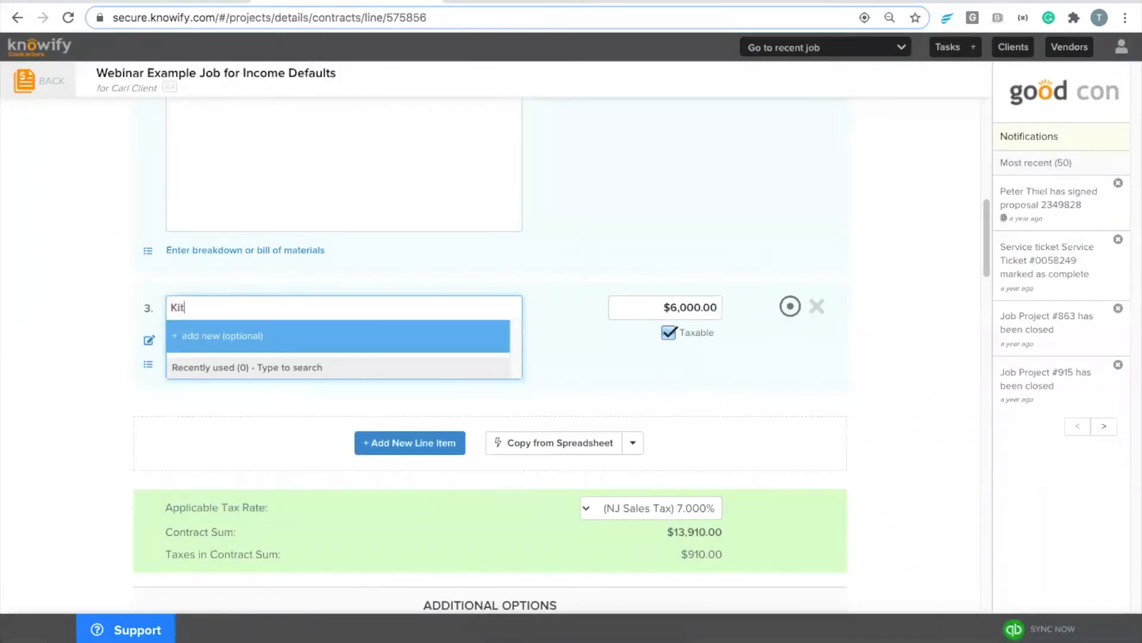
pyautogui.write('chen Cabinets')
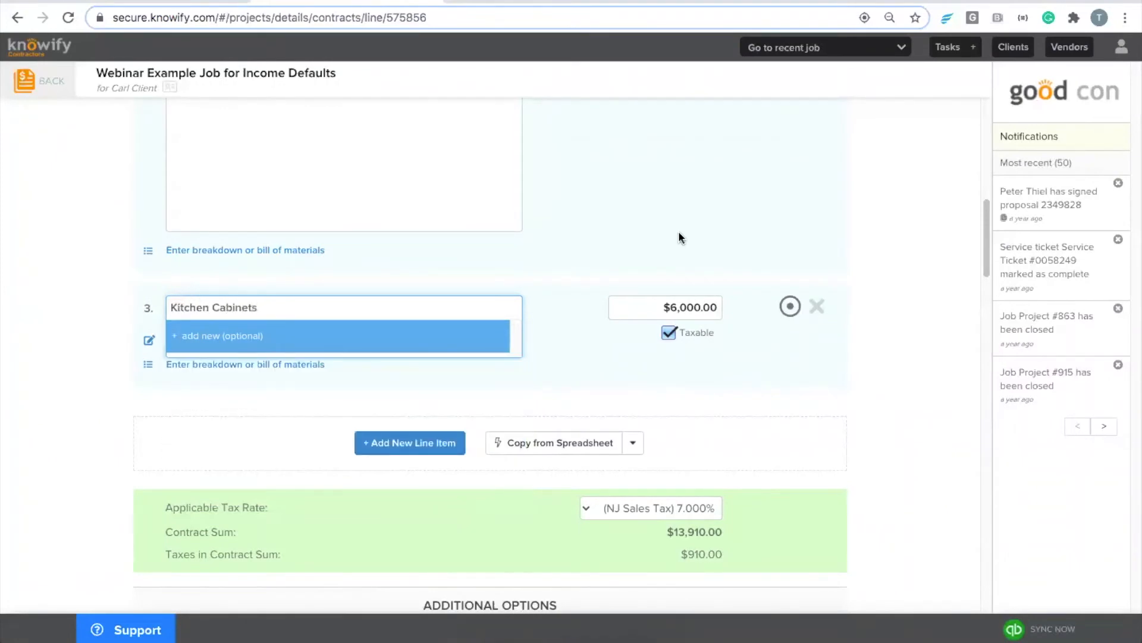
pyautogui.click(679, 232)
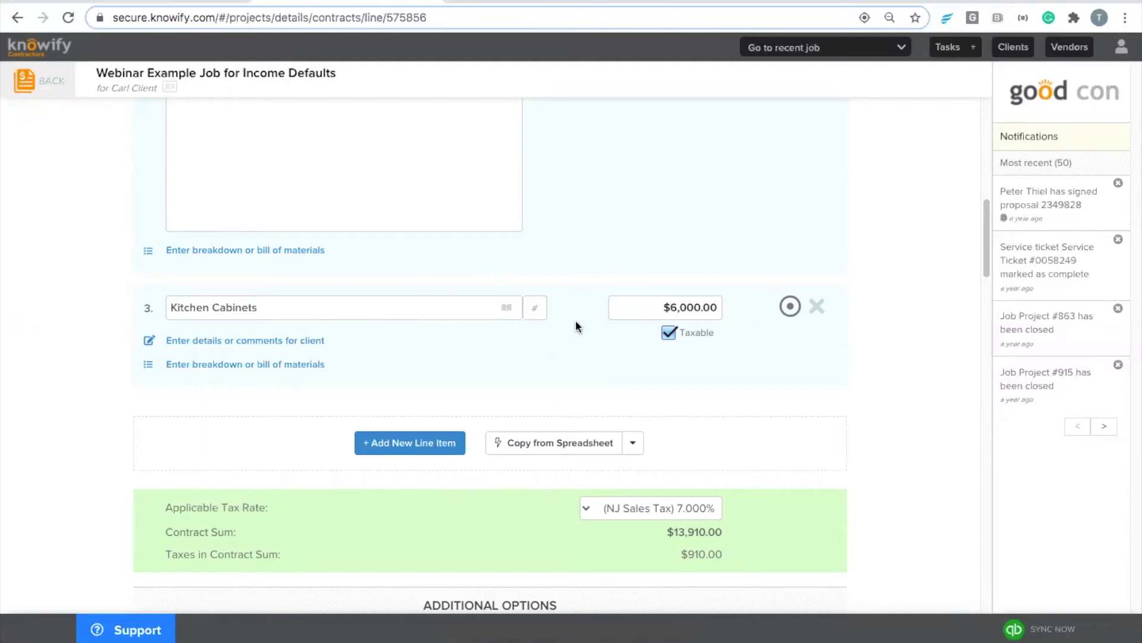
# Step: Make the draft proposal active and confirm, so Demolition, Framing and Kitchen Cabinets show full balances
pyautogui.scroll(10, 576, 321)
pyautogui.click(244, 239)
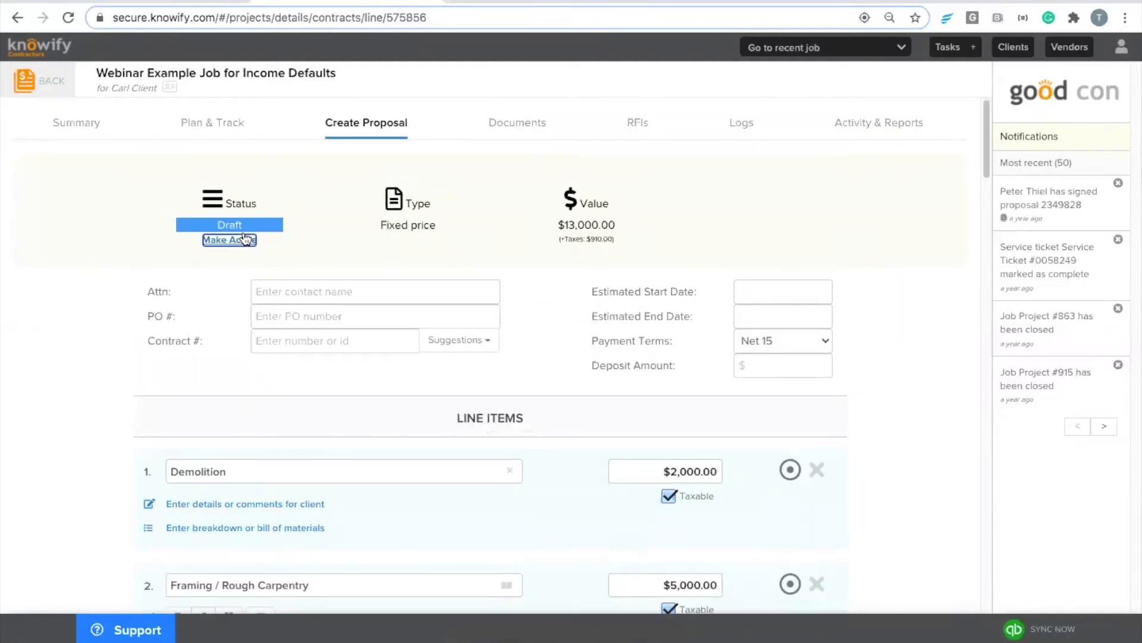
pyautogui.click(665, 243)
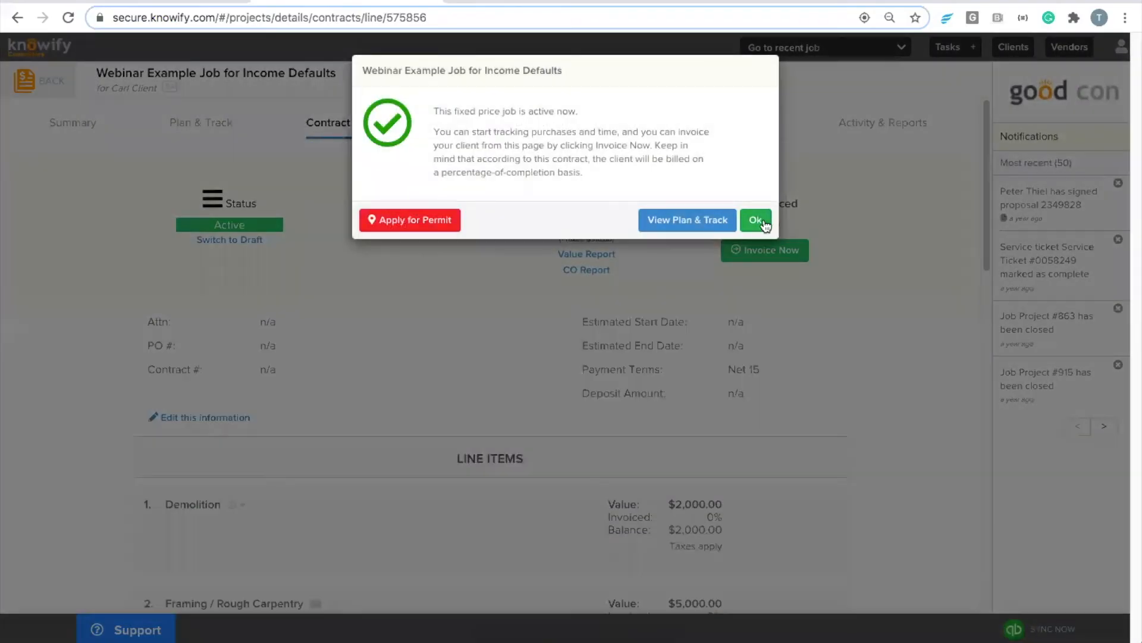
pyautogui.click(772, 222)
pyautogui.scroll(-3, 345, 304)
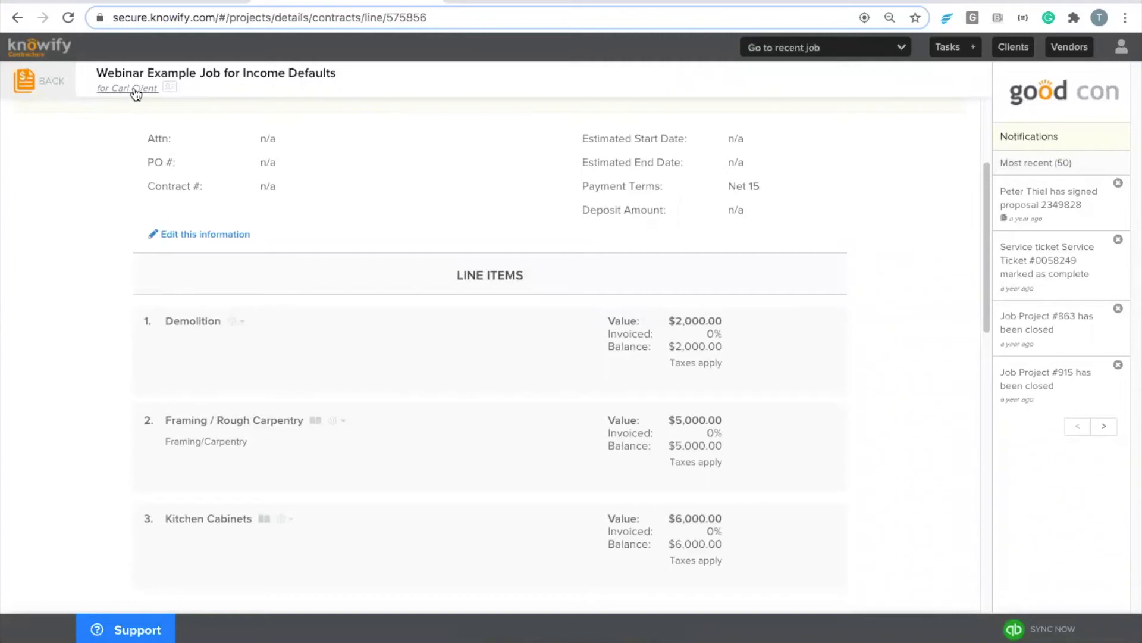
# Step: Open the QuickBooks Income Defaults page and switch it from listing jobs to listing clients
pyautogui.click(50, 92)
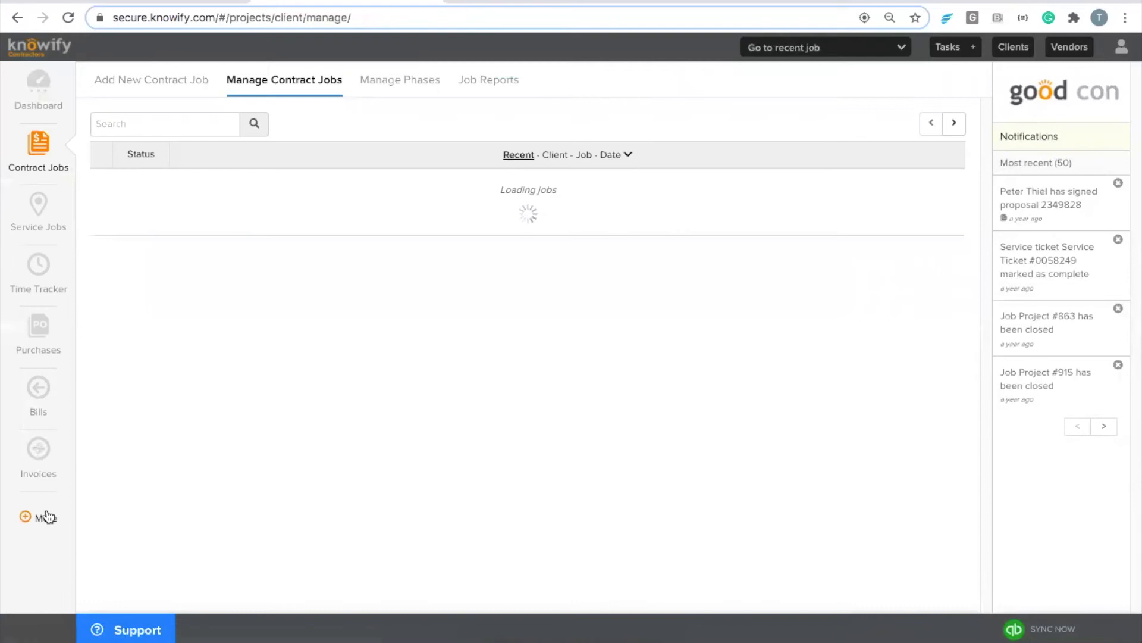
pyautogui.click(45, 517)
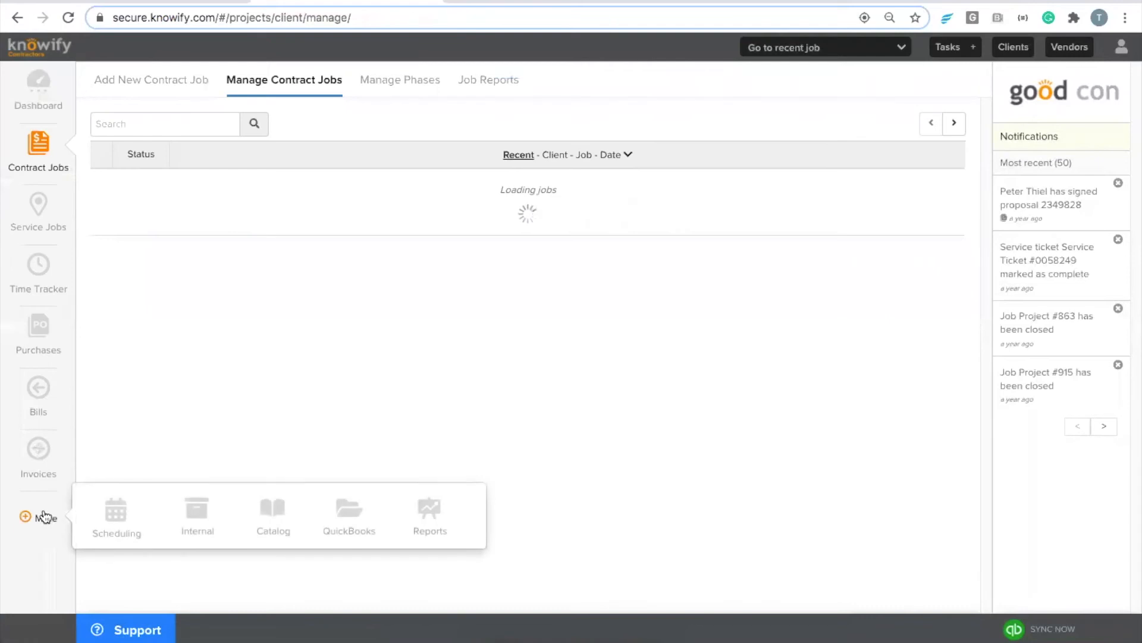
pyautogui.click(345, 521)
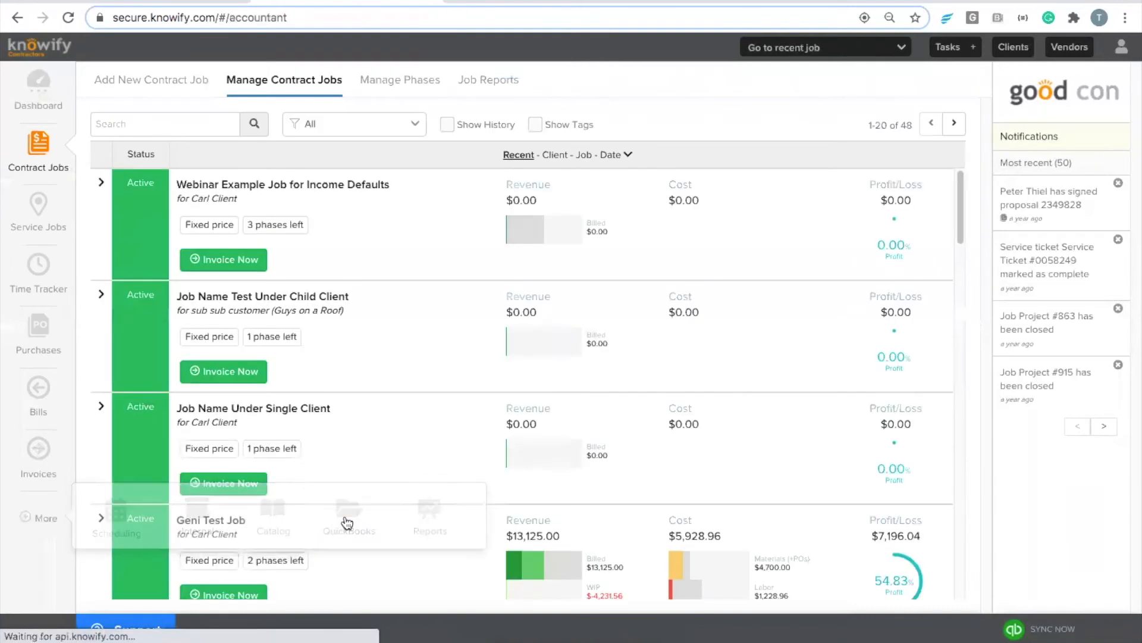
pyautogui.click(321, 83)
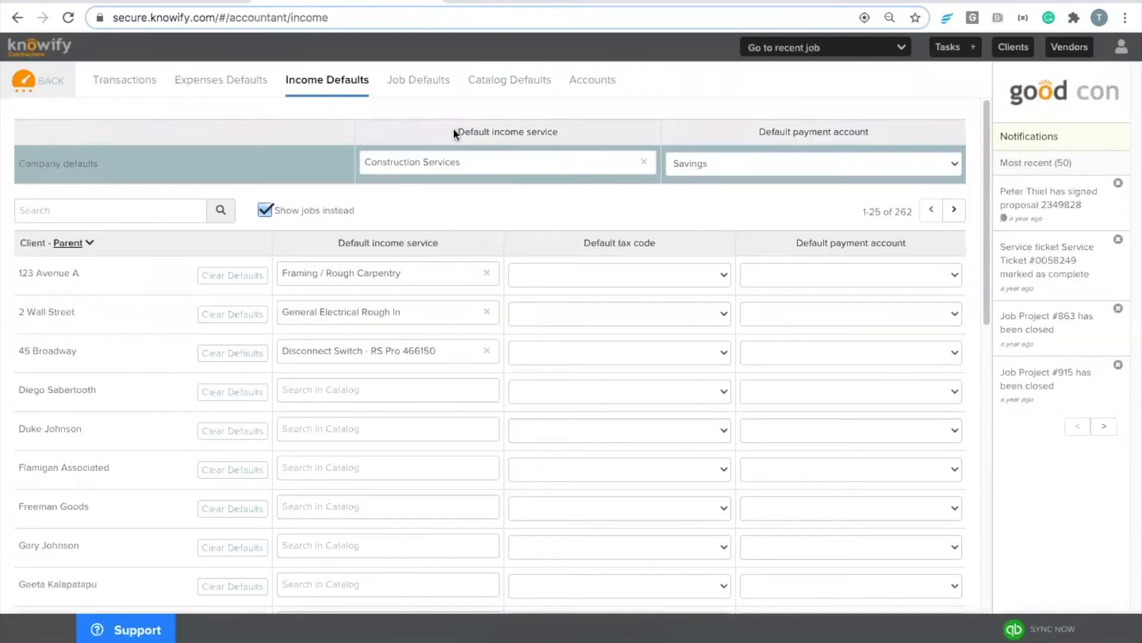
pyautogui.moveTo(456, 131); pyautogui.dragTo(565, 139)
pyautogui.click(570, 133)
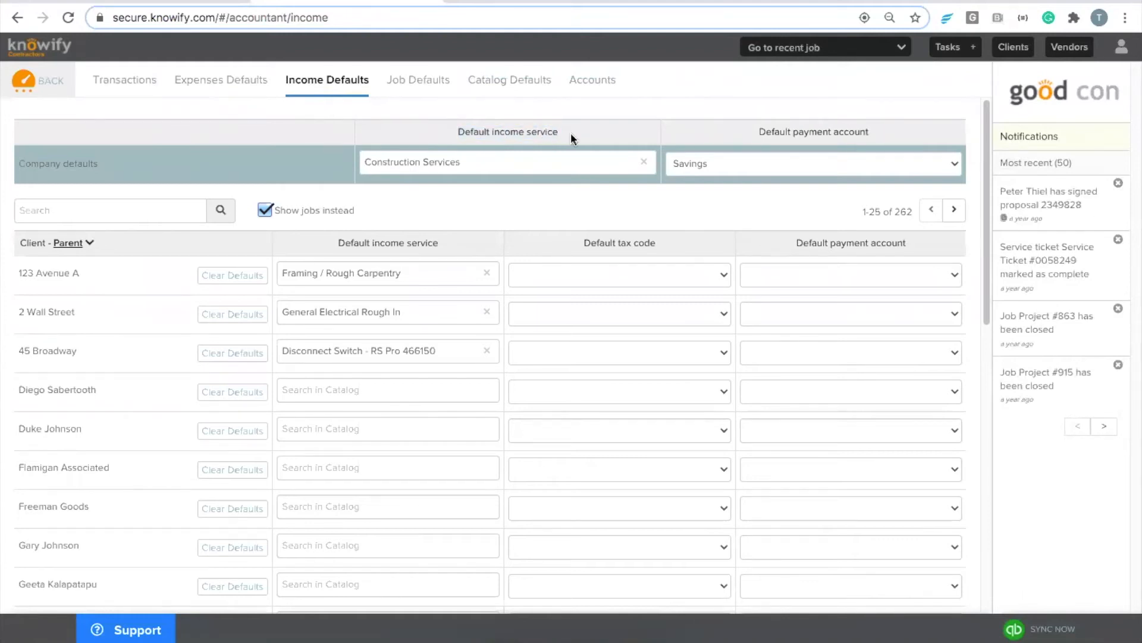
pyautogui.click(263, 210)
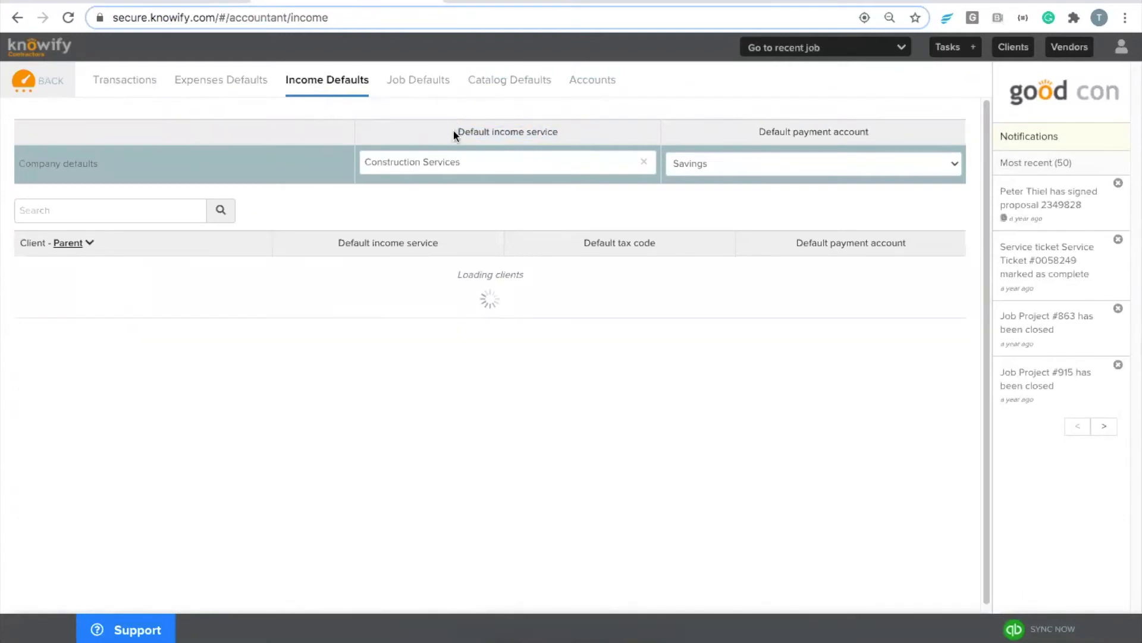
pyautogui.moveTo(456, 130); pyautogui.dragTo(557, 135)
pyautogui.click(560, 132)
# Step: Search for the job's client, then return to the Webinar Example Job for Income Defaults
pyautogui.click(152, 208)
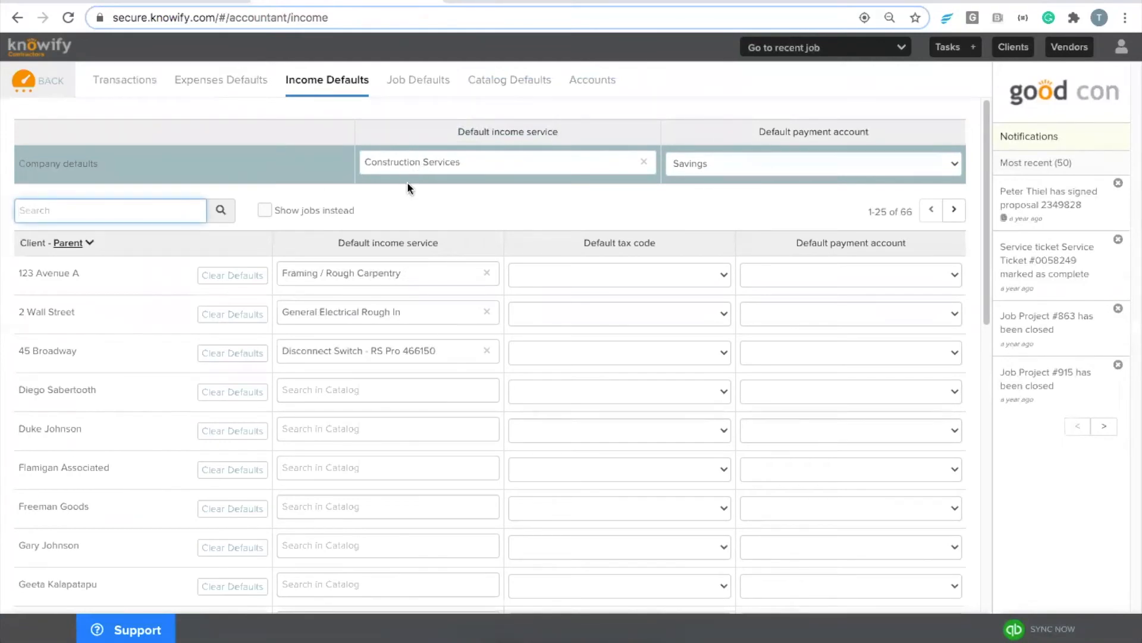
pyautogui.write('carl cl')
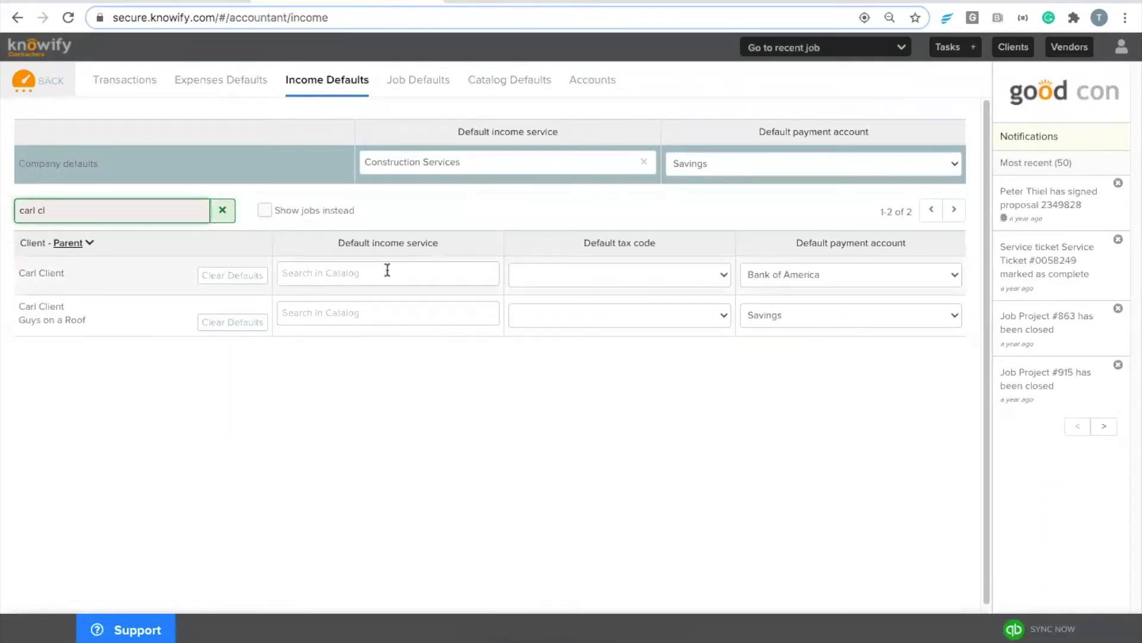
pyautogui.click(751, 48)
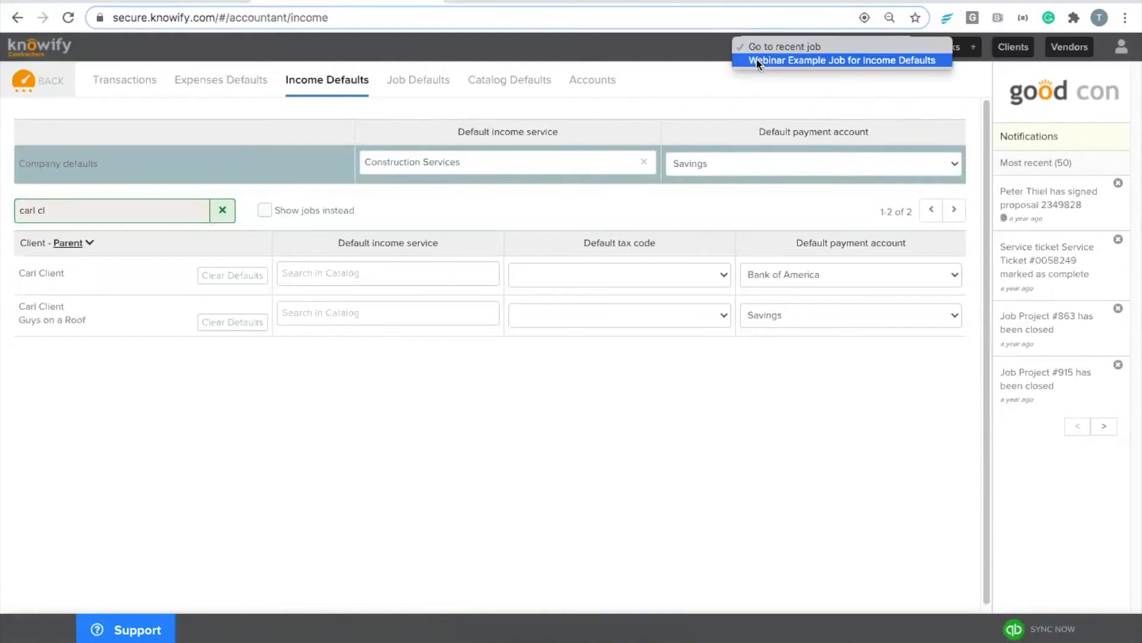
pyautogui.click(756, 59)
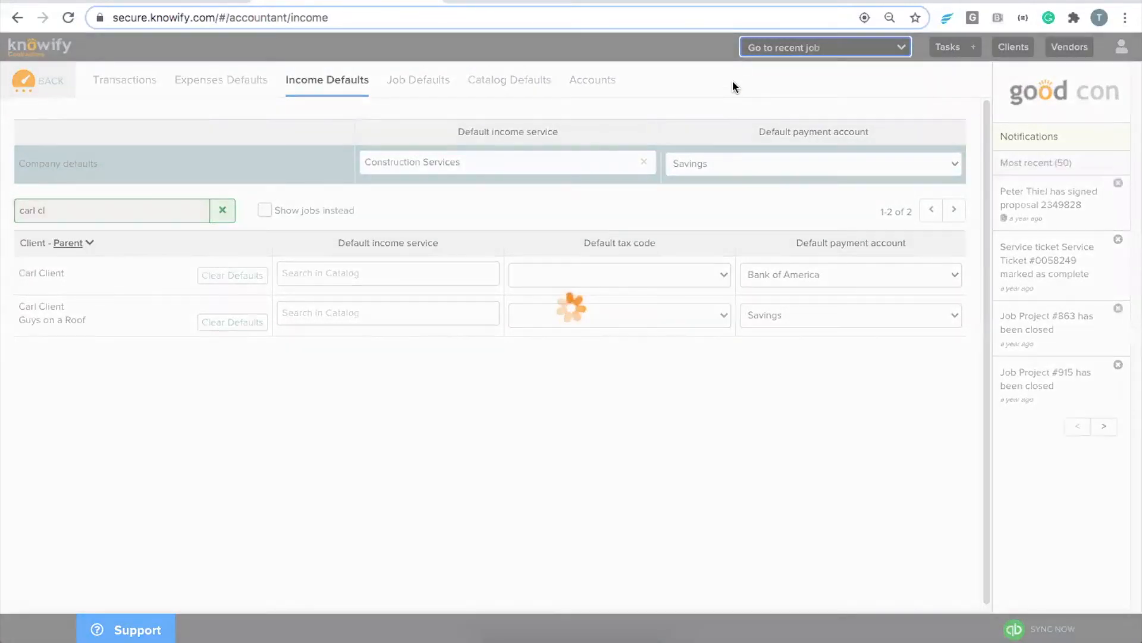
# Step: Start an invoice billing Demolition, Framing and Kitchen Cabinets at 10% complete each
pyautogui.click(413, 125)
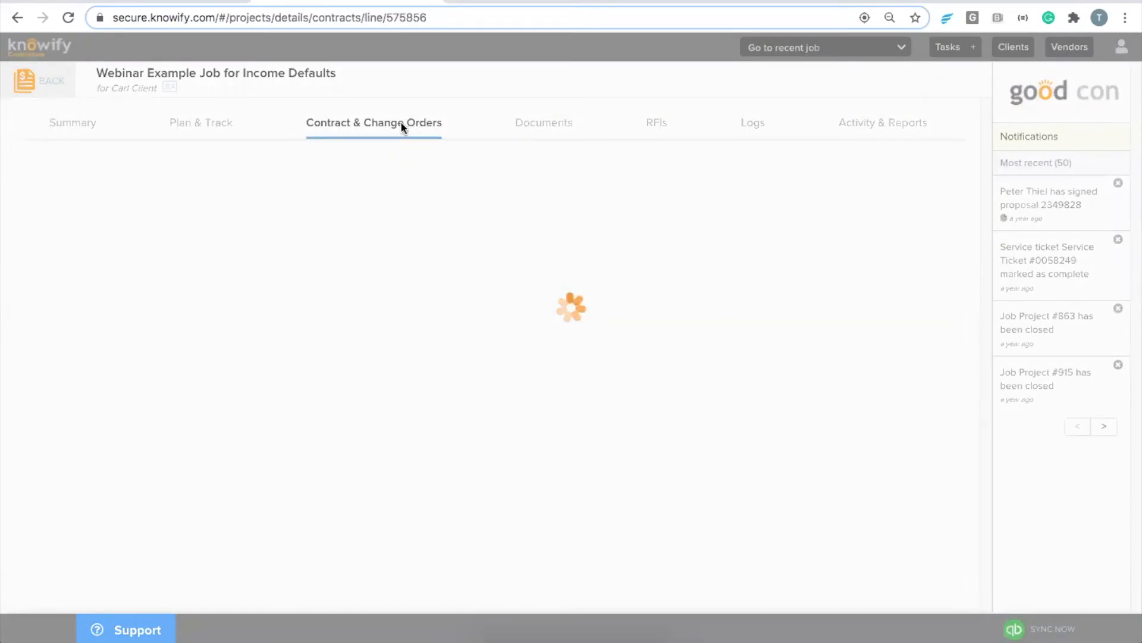
pyautogui.click(764, 254)
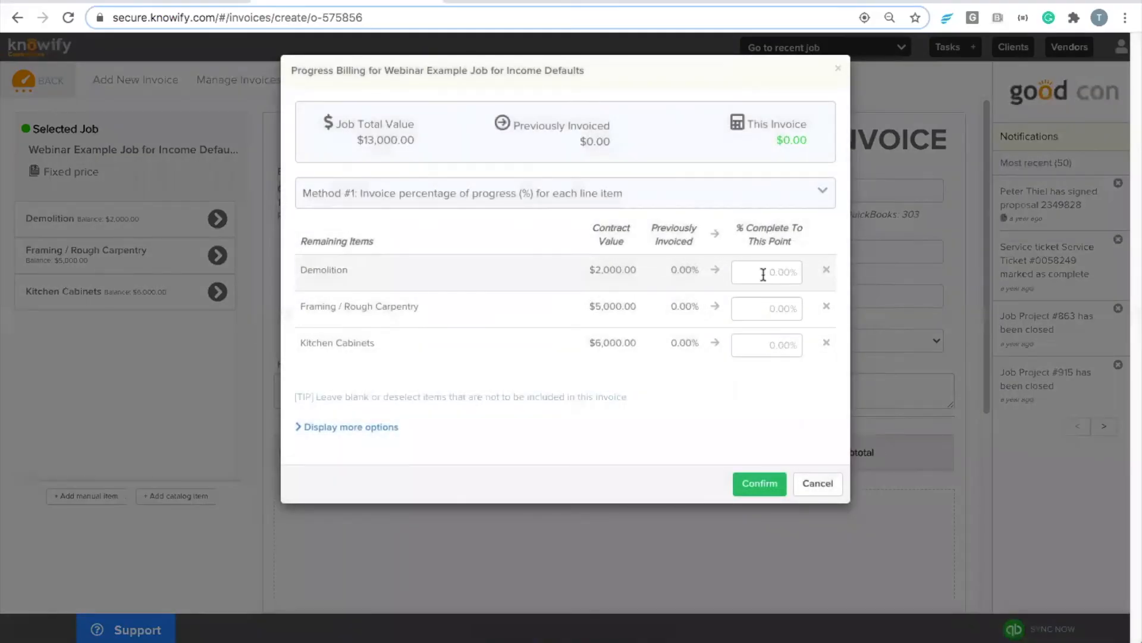
pyautogui.click(758, 275)
pyautogui.write('10')
pyautogui.click(751, 308)
pyautogui.write('10')
pyautogui.click(748, 343)
pyautogui.write('10')
pyautogui.click(755, 517)
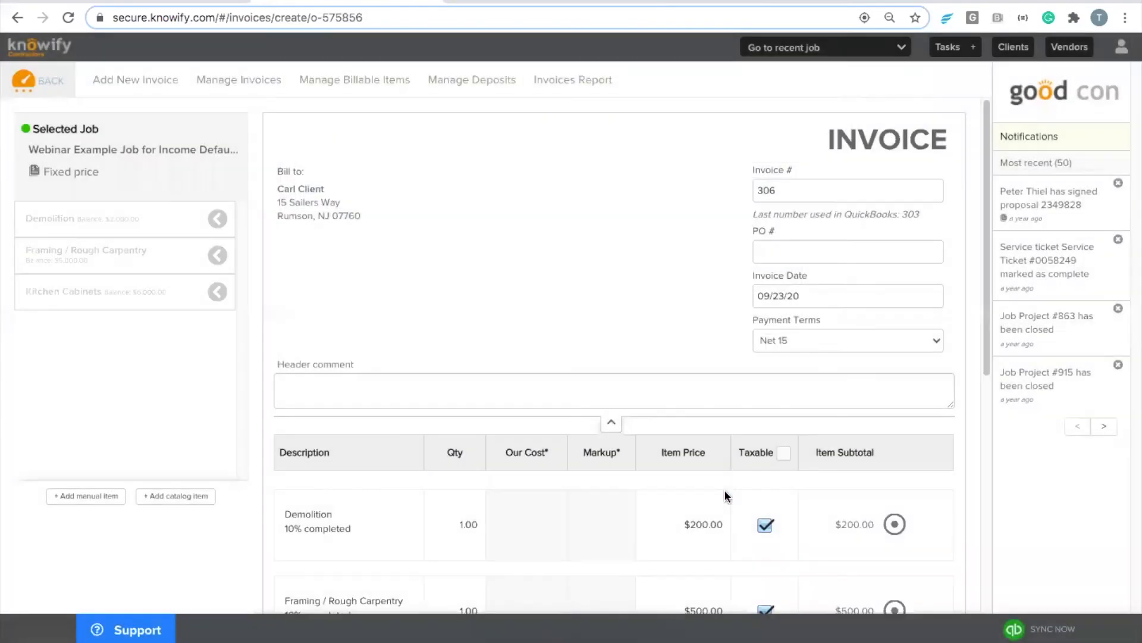
# Step: Keep 7.000% NJ Sales Tax, finalize invoice 306 ($1,391.00) to QuickBooks, and check its sync status
pyautogui.scroll(-7, 724, 489)
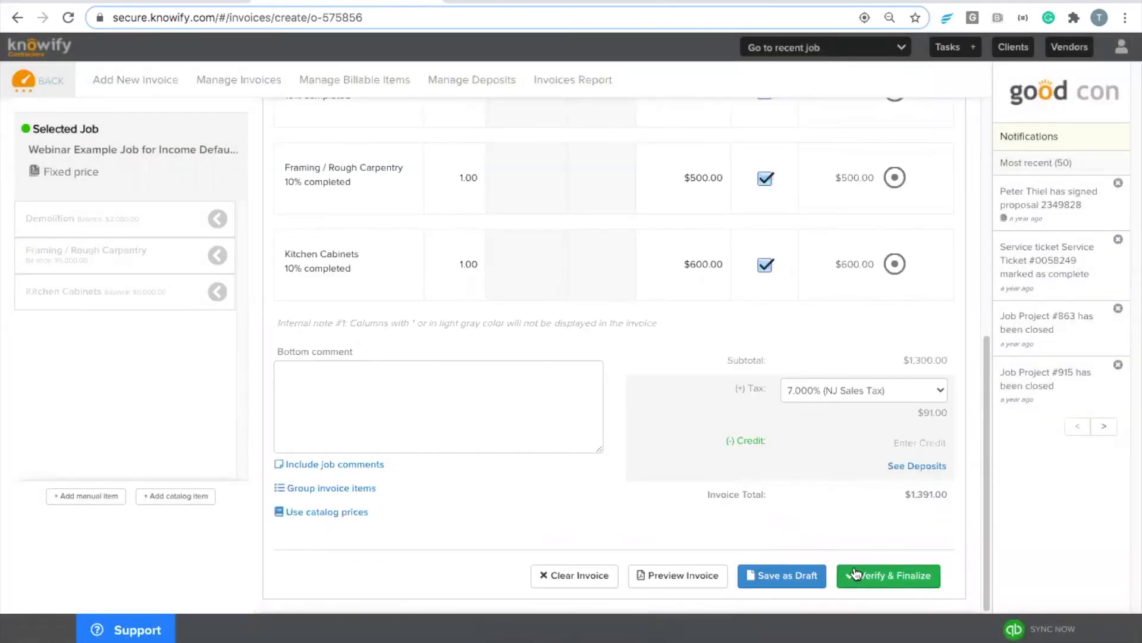
pyautogui.scroll(2, 858, 534)
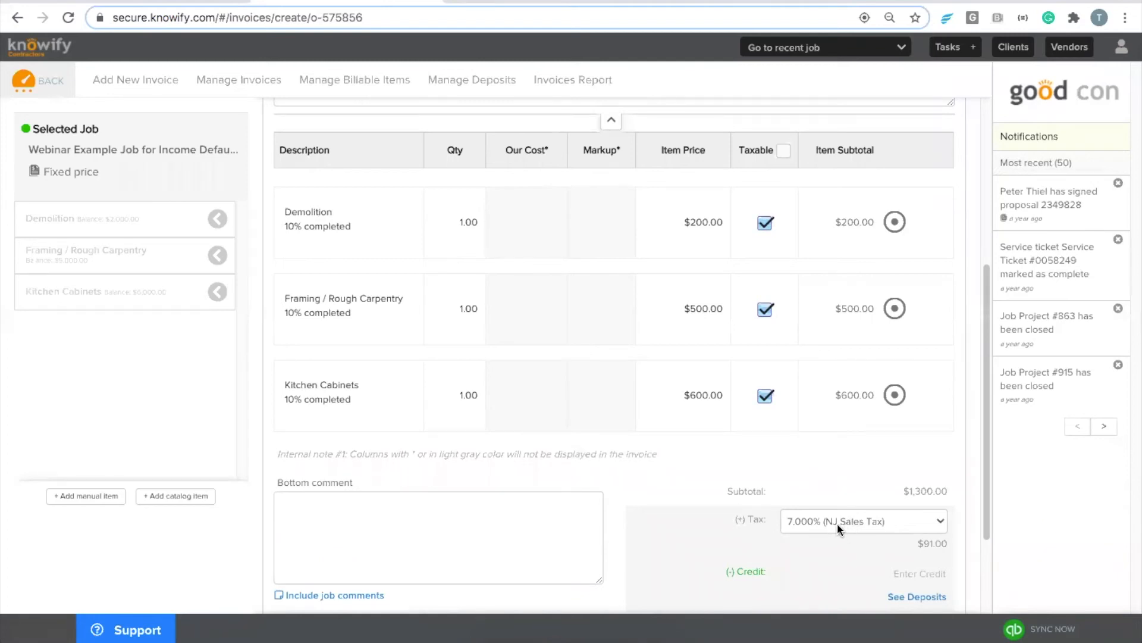
pyautogui.click(850, 523)
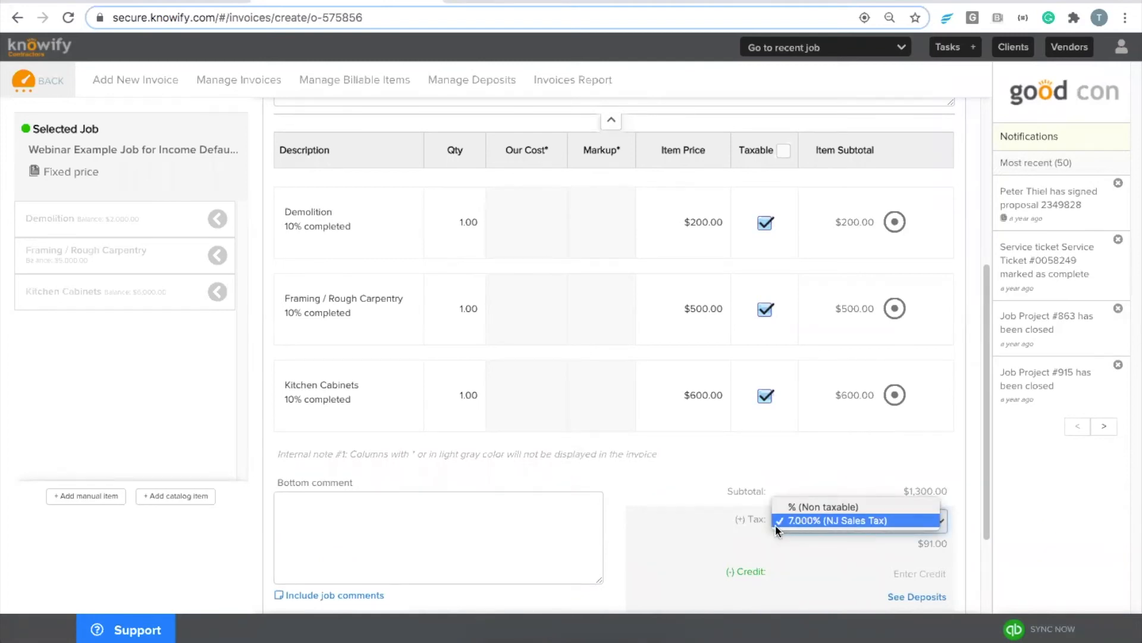
pyautogui.click(730, 516)
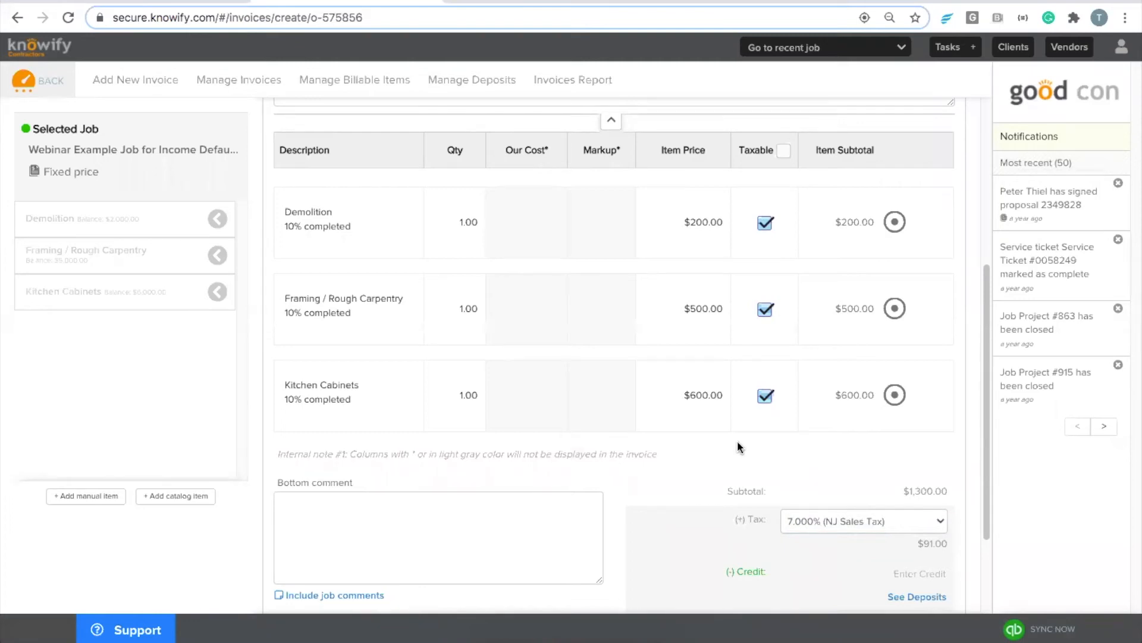
pyautogui.scroll(-2, 738, 446)
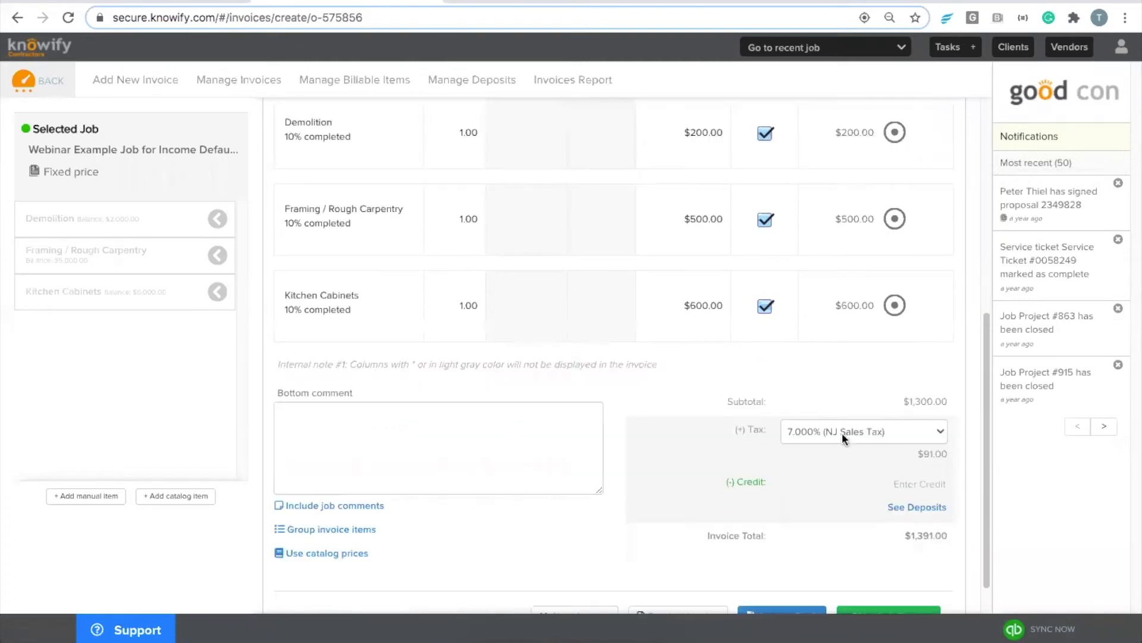
pyautogui.scroll(-1, 862, 443)
pyautogui.click(882, 573)
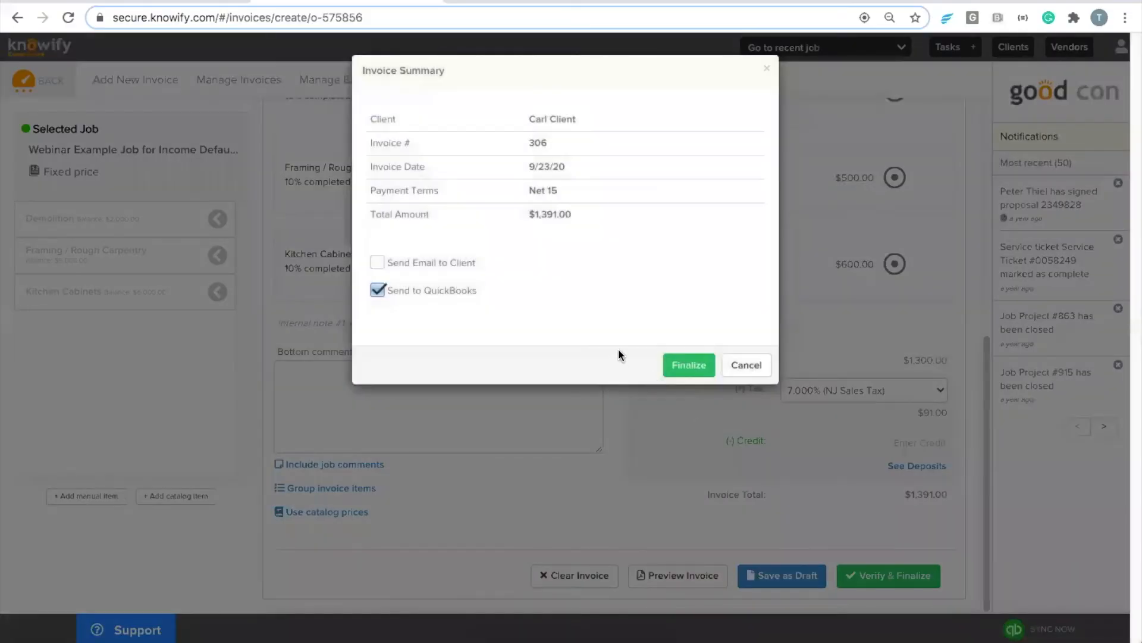
pyautogui.click(688, 363)
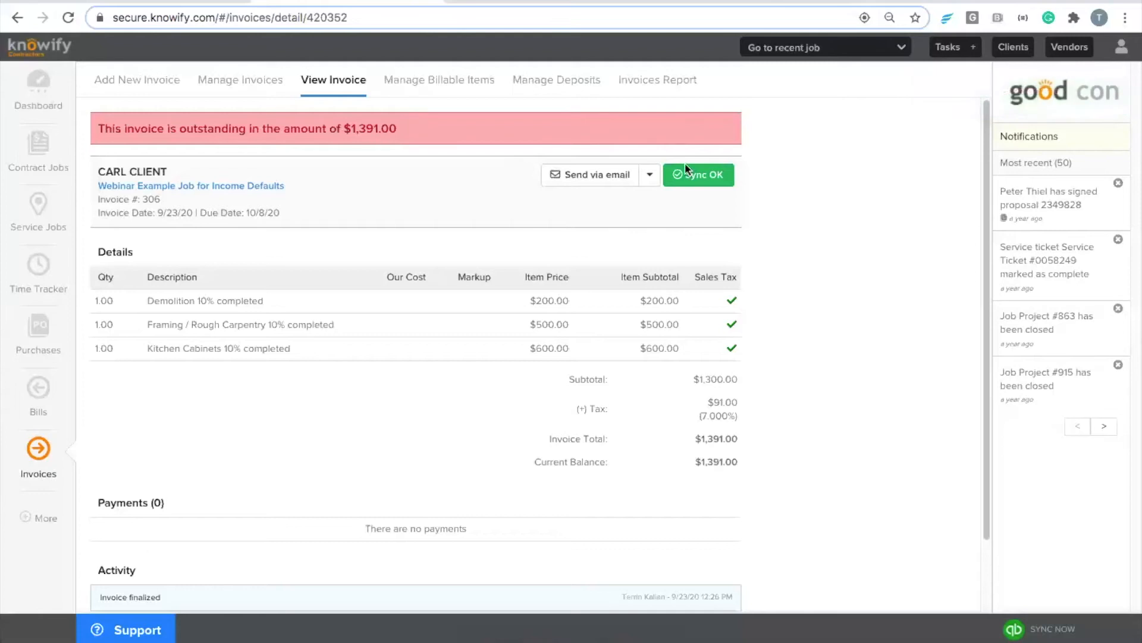
pyautogui.click(695, 176)
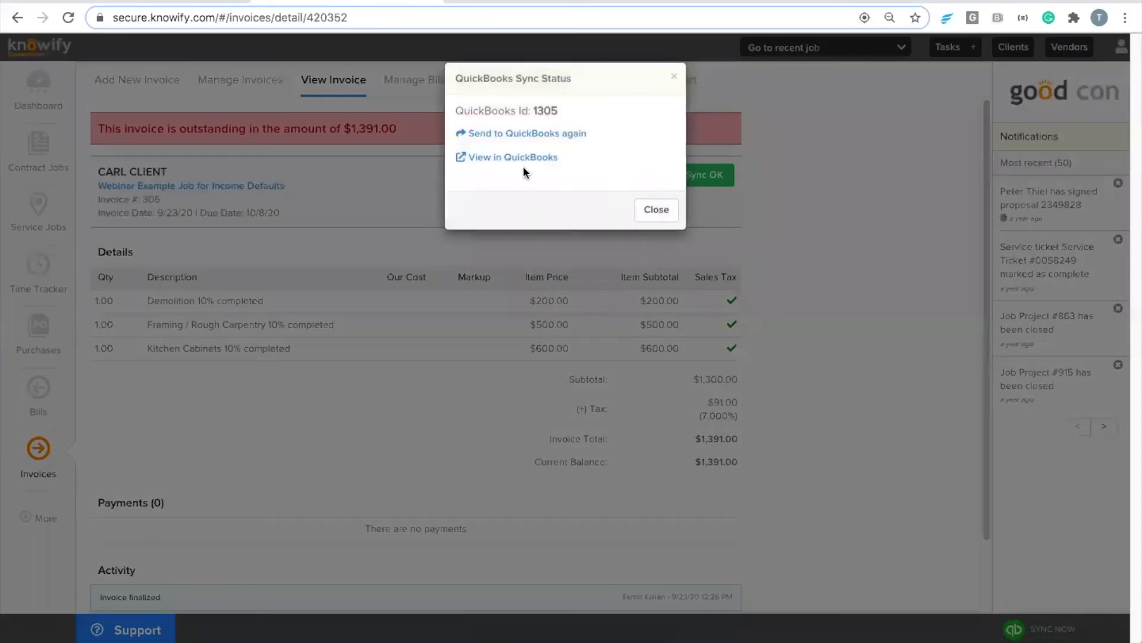
# Step: View invoice #306 in QuickBooks Online, then go back to Knowify and open the job's contract details
pyautogui.click(512, 159)
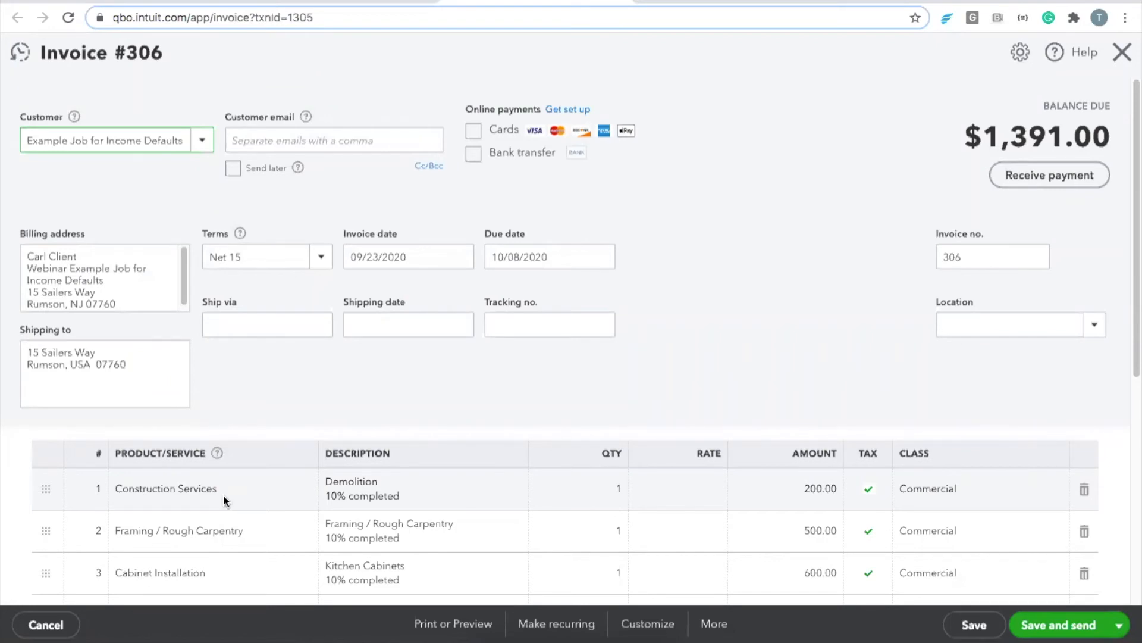
pyautogui.scroll(-1, 297, 473)
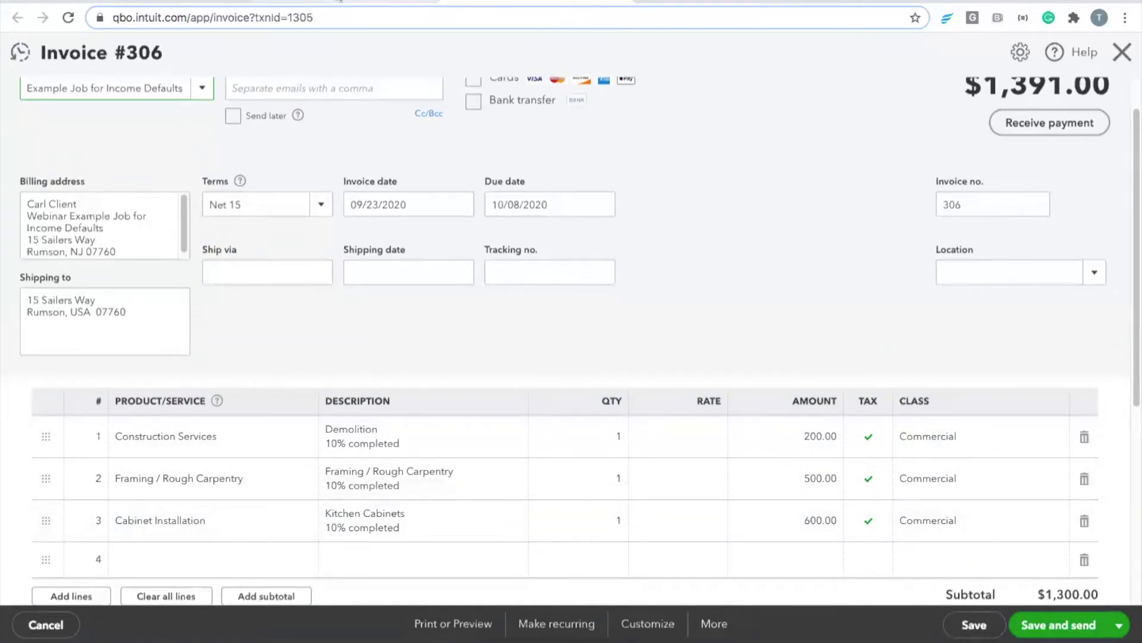
pyautogui.click(327, 2)
pyautogui.click(196, 185)
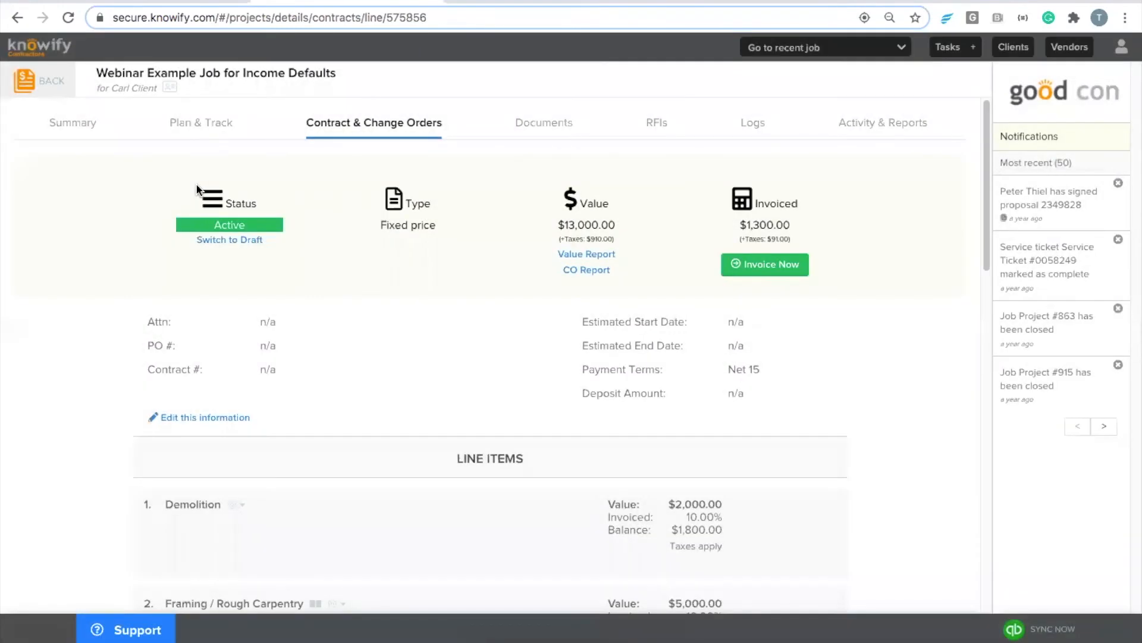
# Step: Link the Framing / Rough Carpentry line item to the Framing catalog item and save
pyautogui.scroll(-1, 366, 186)
pyautogui.scroll(-5, 368, 191)
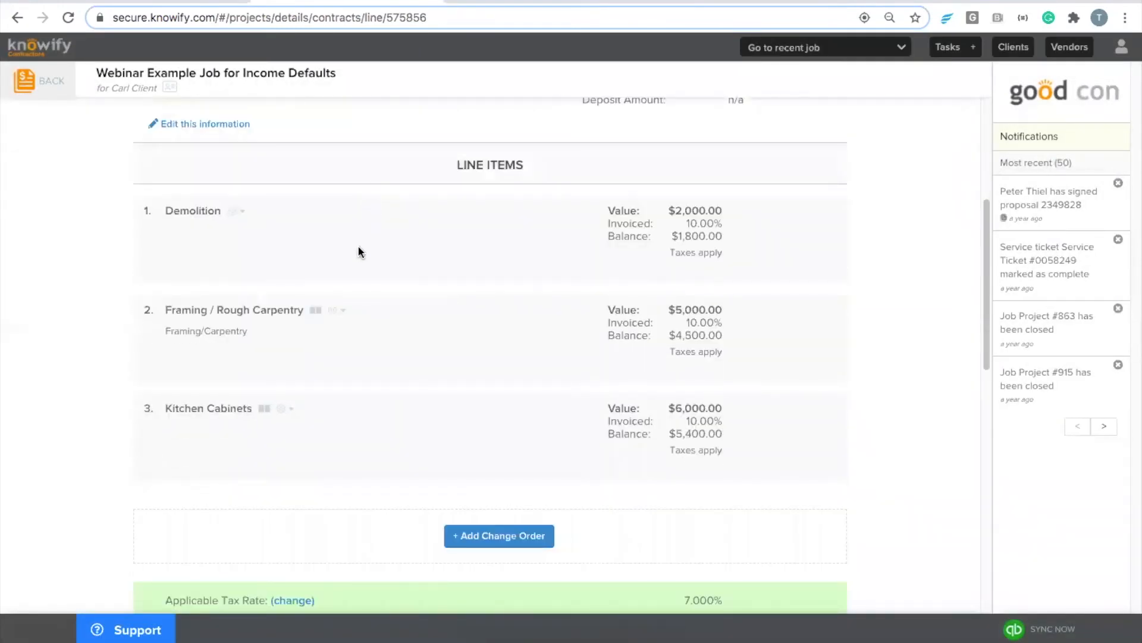
pyautogui.click(314, 311)
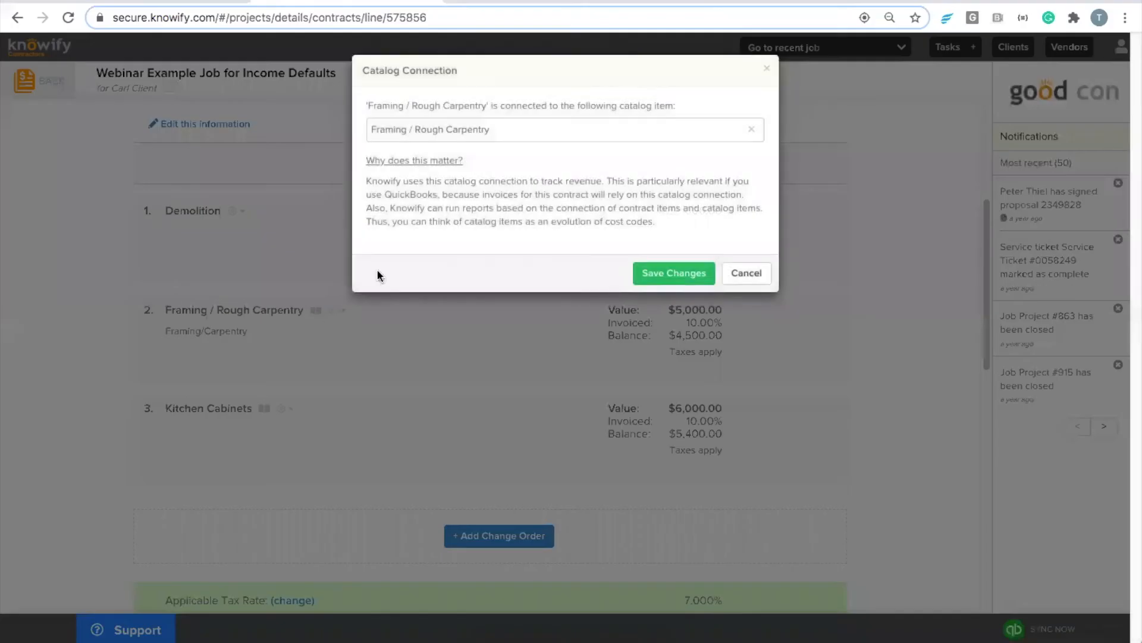
pyautogui.click(467, 128)
pyautogui.write('framin')
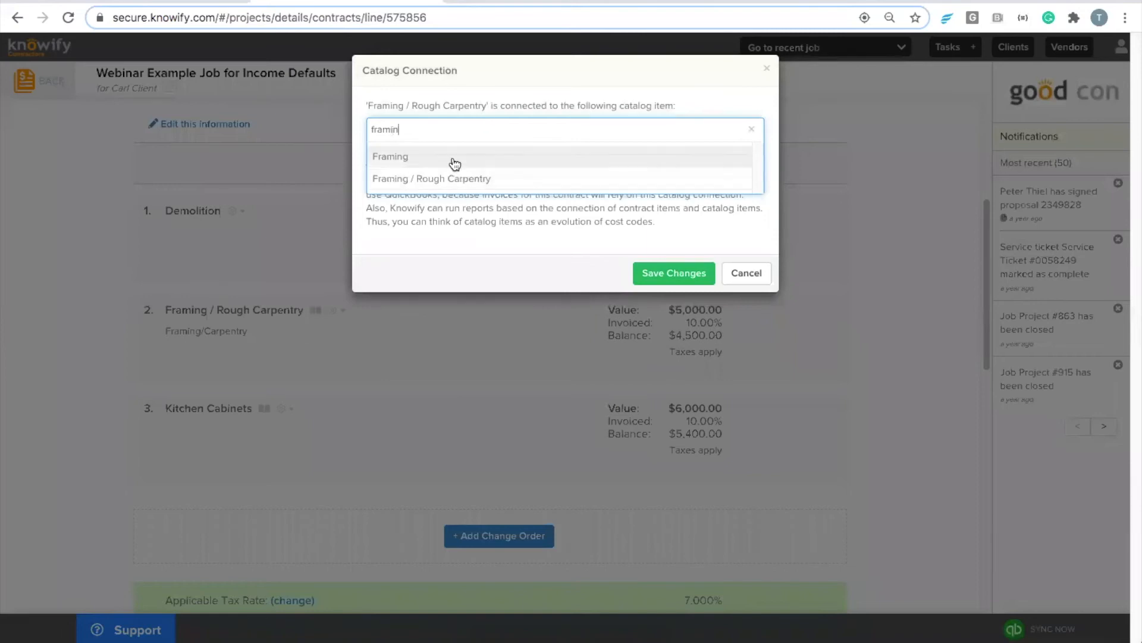
pyautogui.click(455, 157)
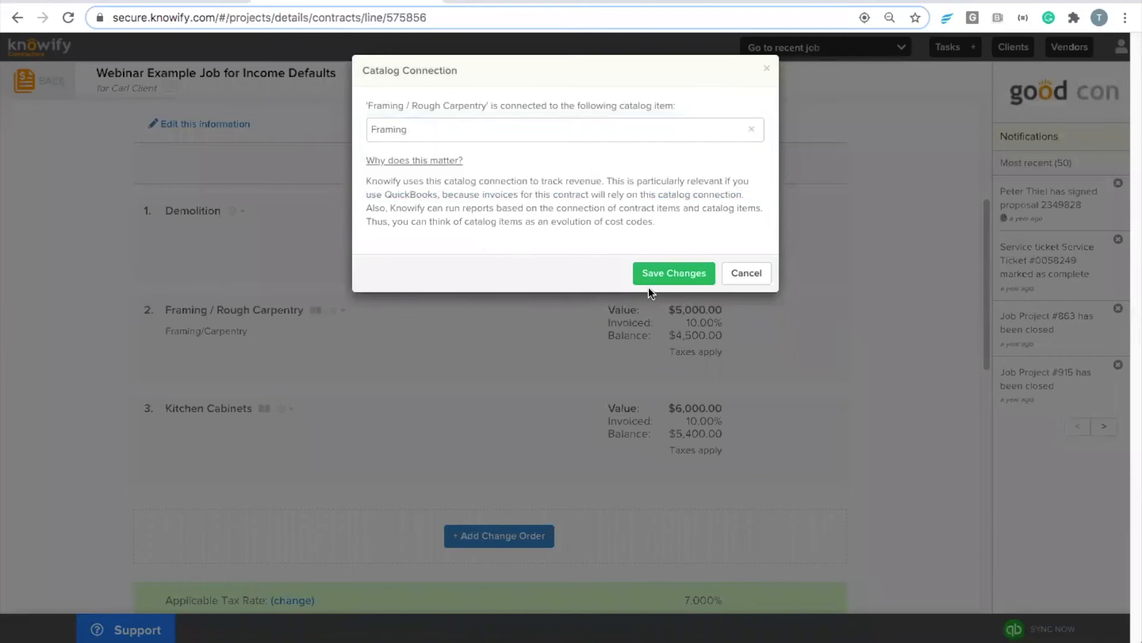
pyautogui.click(669, 275)
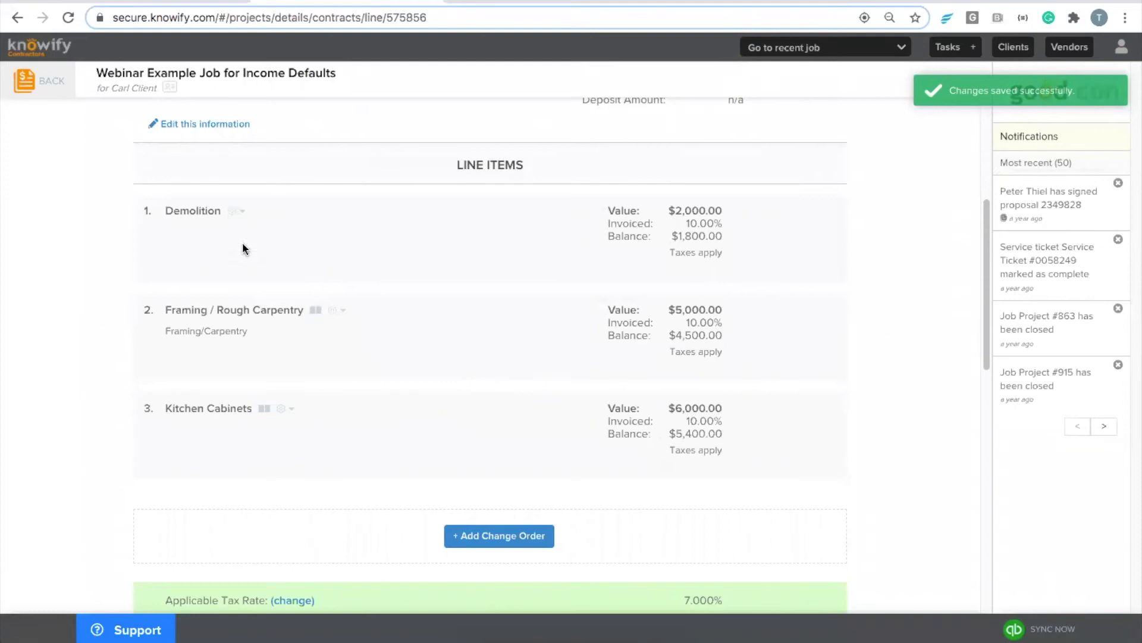
# Step: Associate the Demolition line item with the Demolition catalog item and save
pyautogui.click(238, 213)
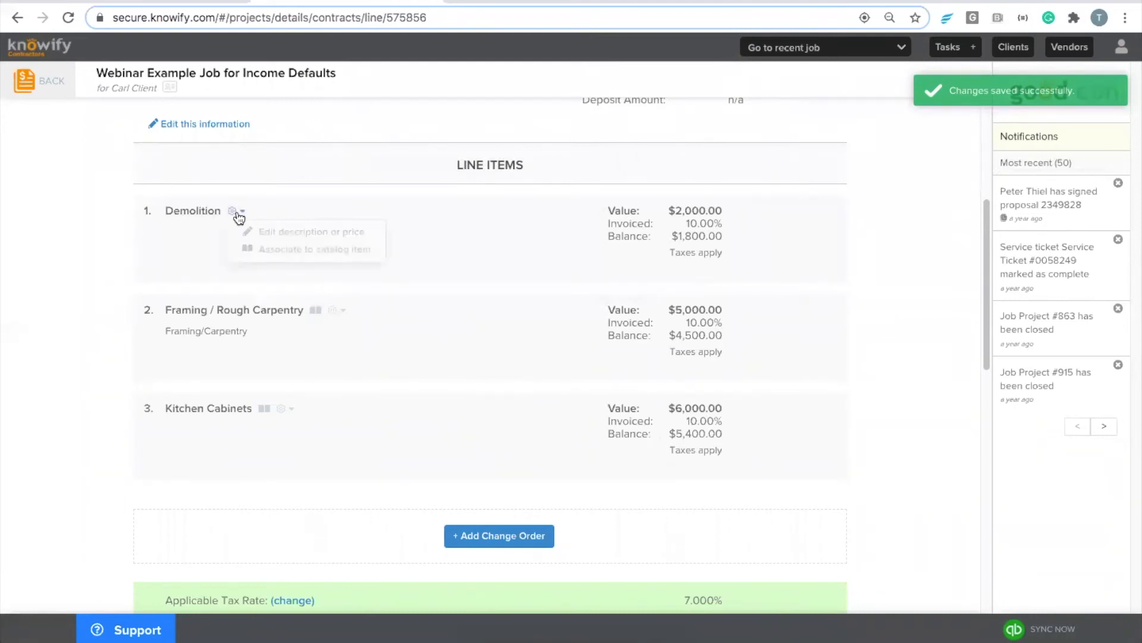
pyautogui.click(291, 250)
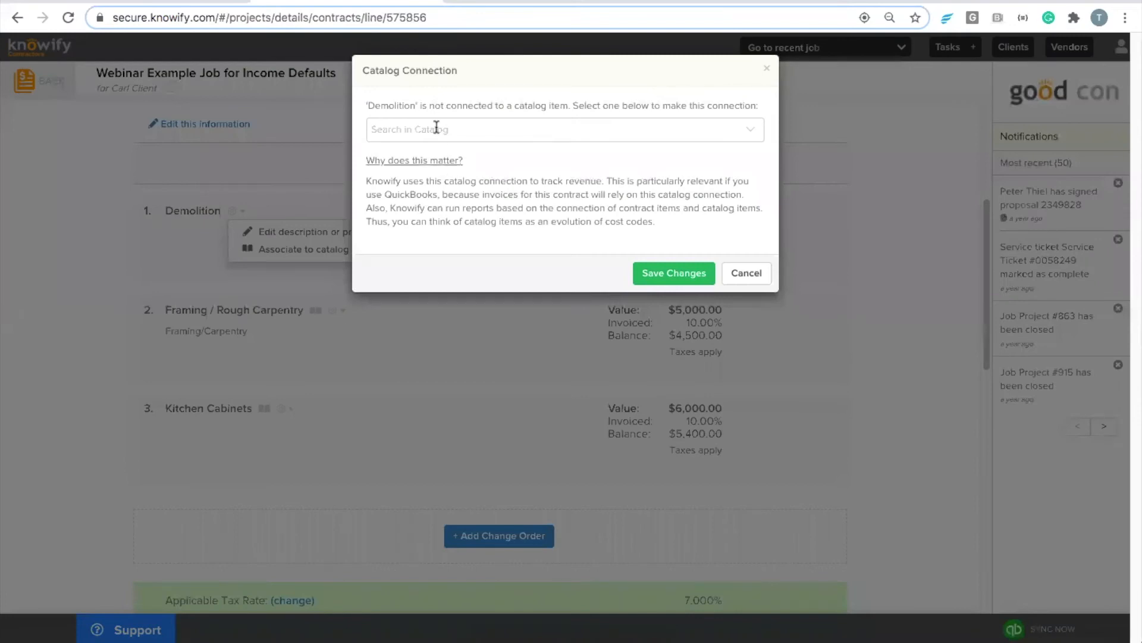
pyautogui.click(436, 129)
pyautogui.write('dem')
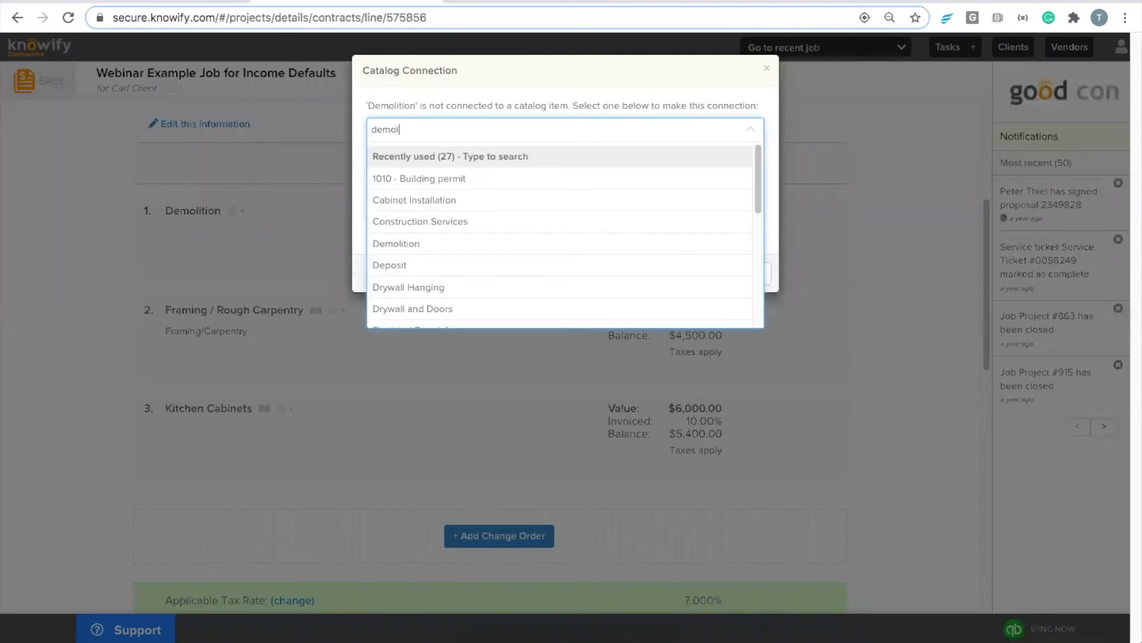
pyautogui.write('ol')
pyautogui.click(460, 157)
pyautogui.click(670, 274)
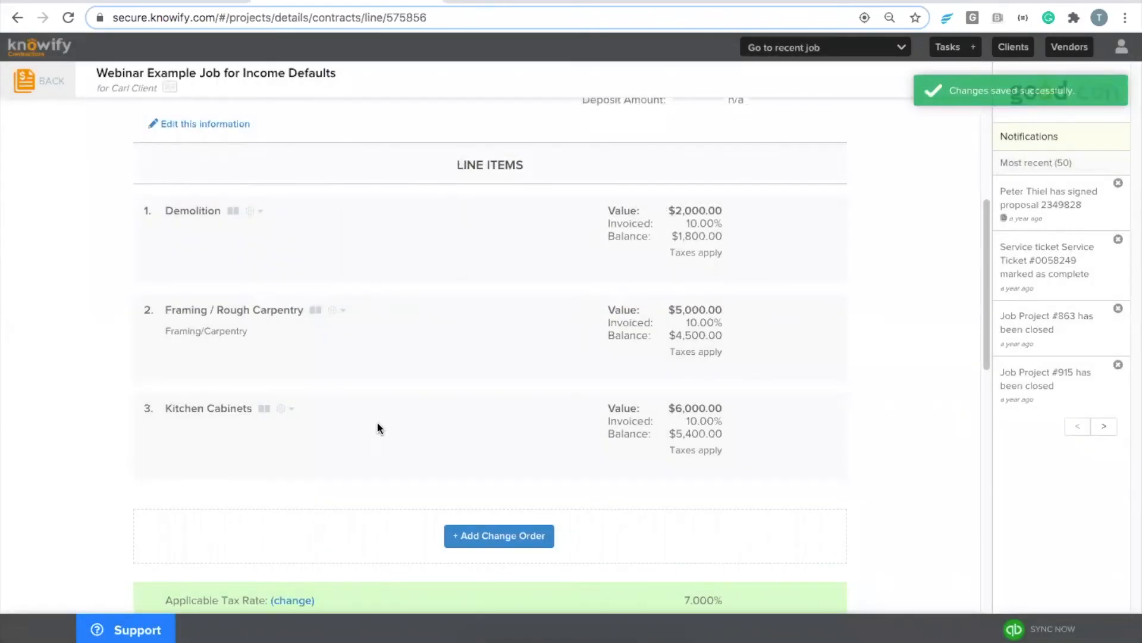
pyautogui.scroll(5, 493, 360)
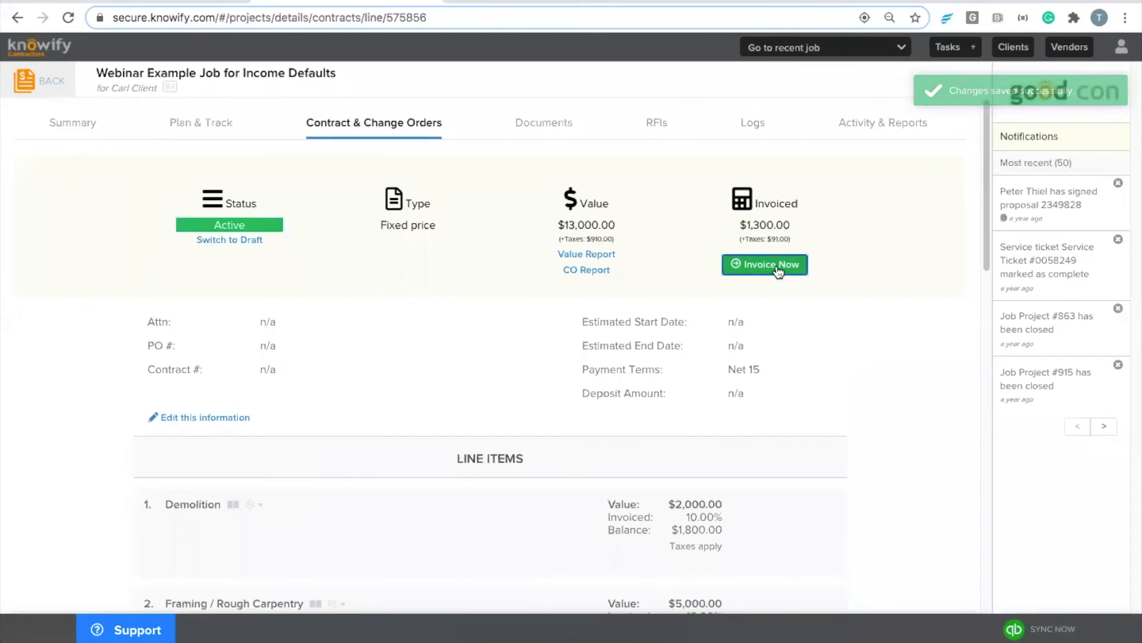
# Step: Start a new invoice billing all three line items at 20% complete
pyautogui.click(732, 265)
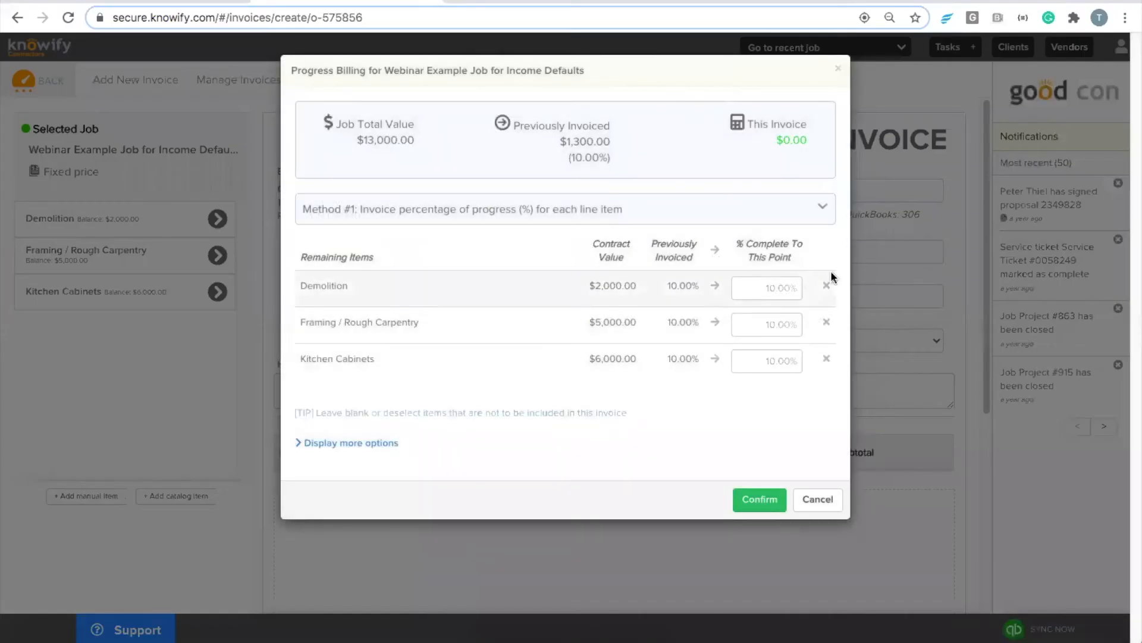
pyautogui.click(782, 288)
pyautogui.write('20')
pyautogui.click(764, 324)
pyautogui.write('20')
pyautogui.click(755, 365)
pyautogui.write('20')
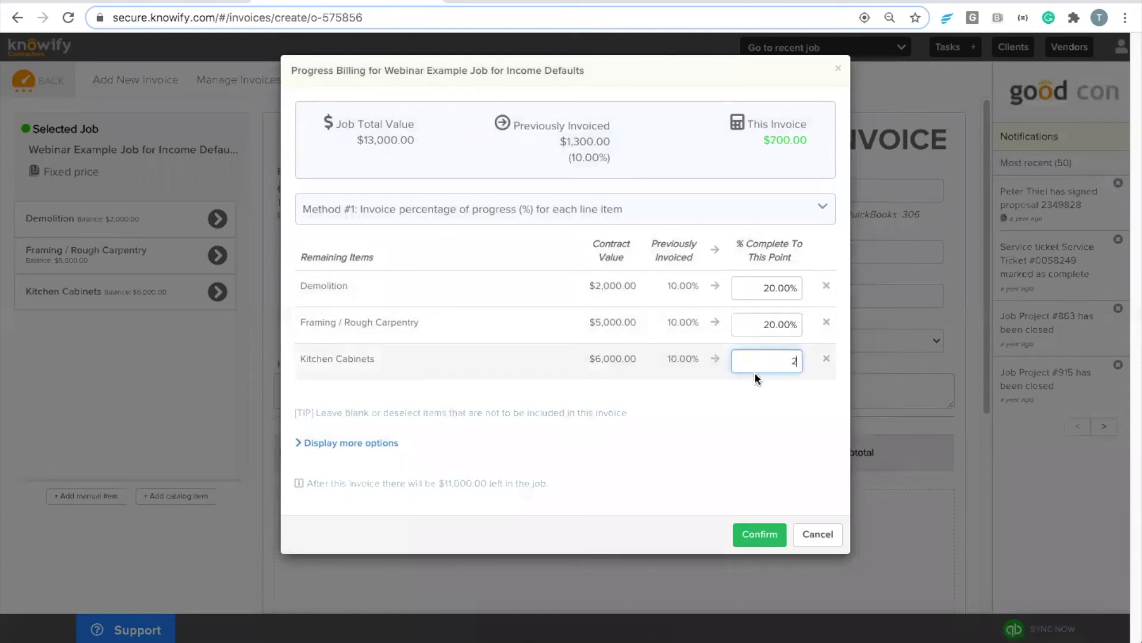
pyautogui.click(743, 526)
# Step: Verify and finalize invoice 307, sending it to QuickBooks
pyautogui.scroll(-8, 738, 517)
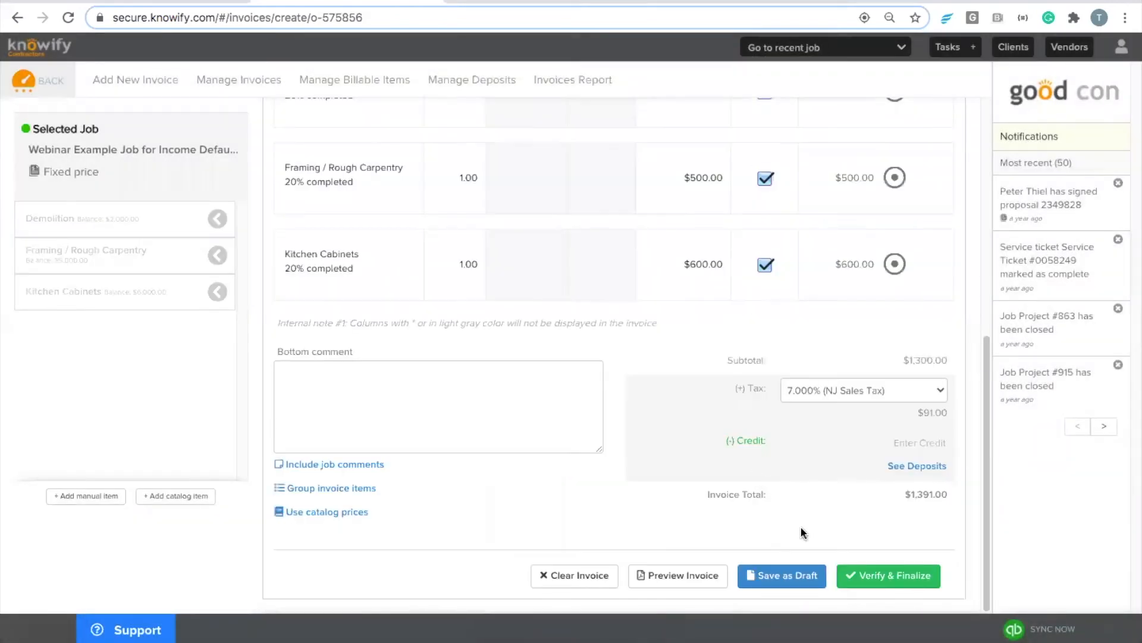
pyautogui.click(857, 571)
pyautogui.click(698, 367)
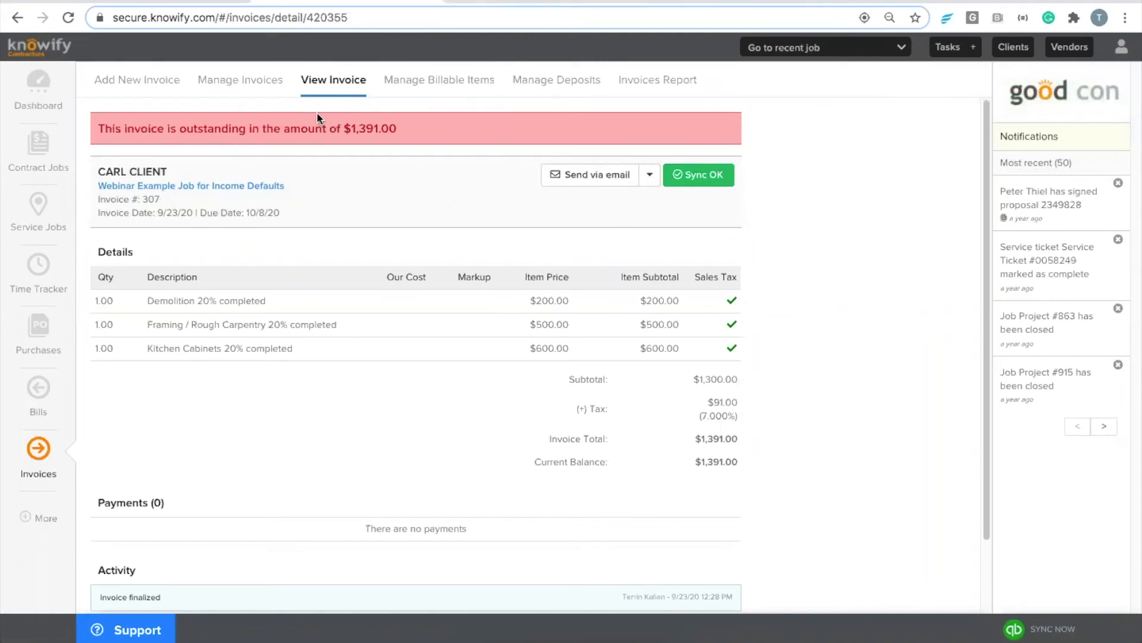
# Step: Record the full $1,391.00 payment on invoice #307 and send it to QuickBooks
pyautogui.click(642, 187)
pyautogui.click(565, 205)
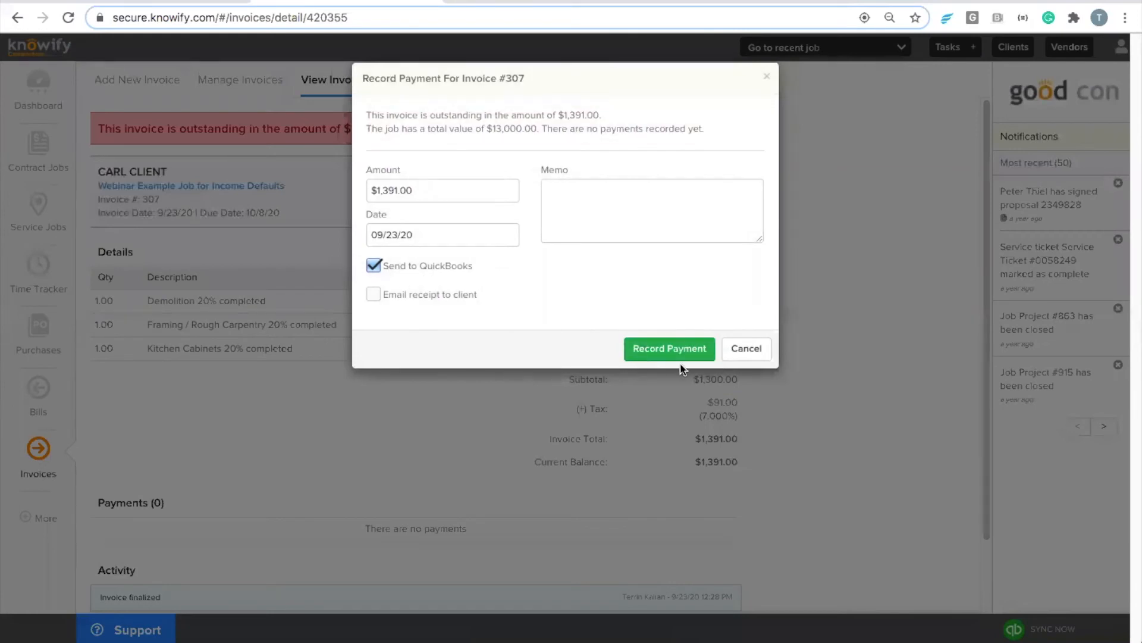
pyautogui.click(666, 354)
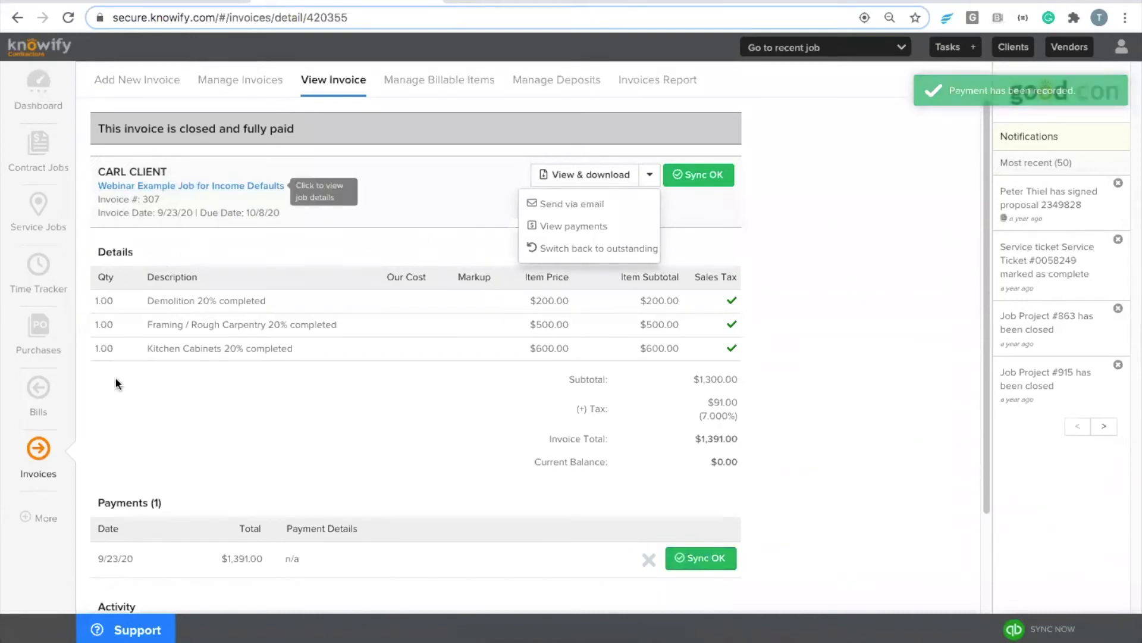
pyautogui.click(37, 518)
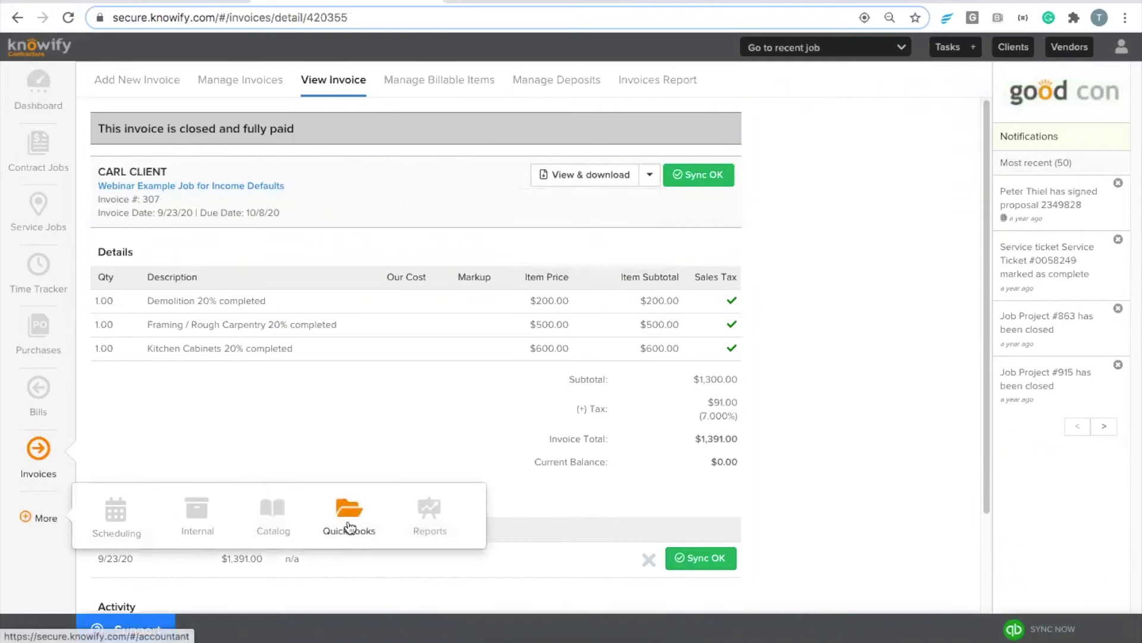
# Step: Filter job income defaults by 'webinar', then open the synced $1,391.00 invoice payment in QuickBooks Online
pyautogui.click(350, 527)
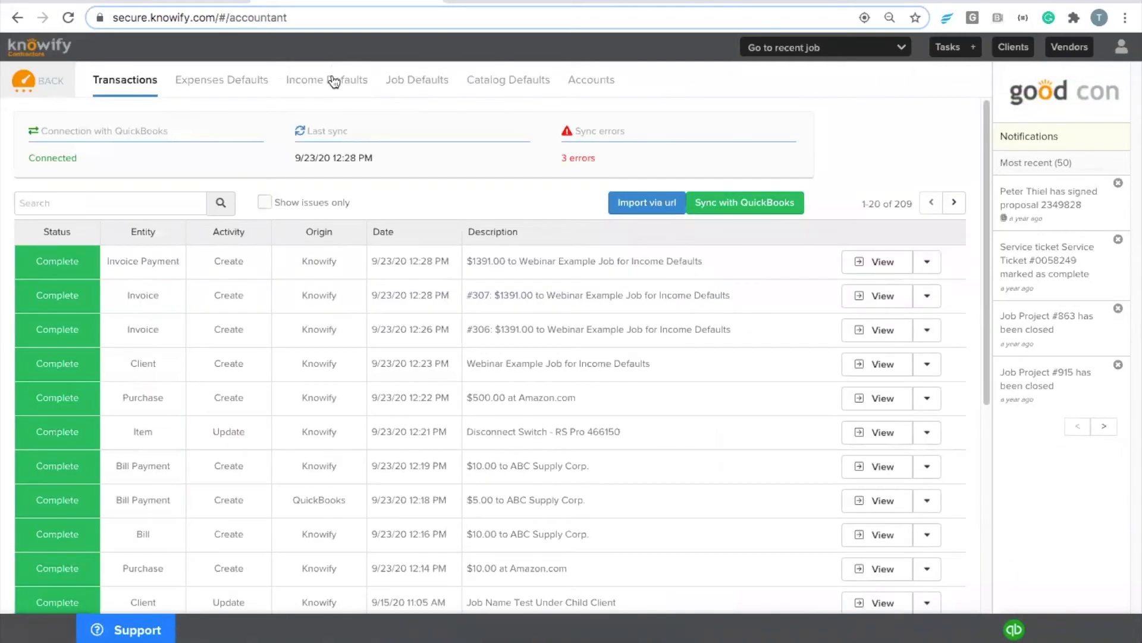
pyautogui.click(340, 89)
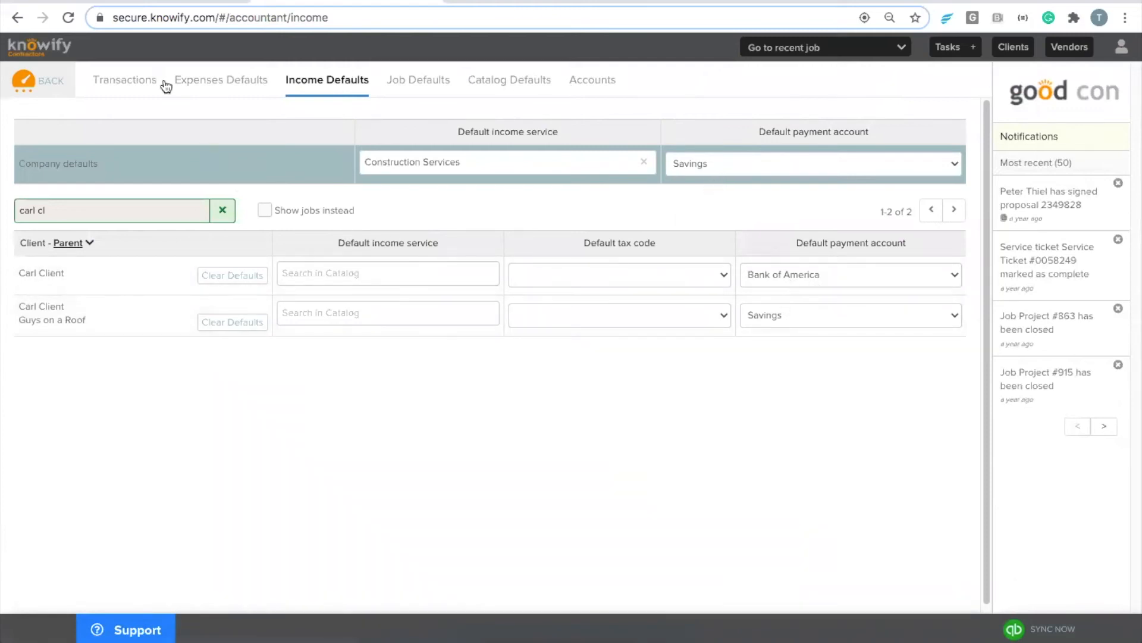
pyautogui.click(265, 209)
pyautogui.doubleClick(145, 199)
pyautogui.tripleClick(146, 199)
pyautogui.write('webinar')
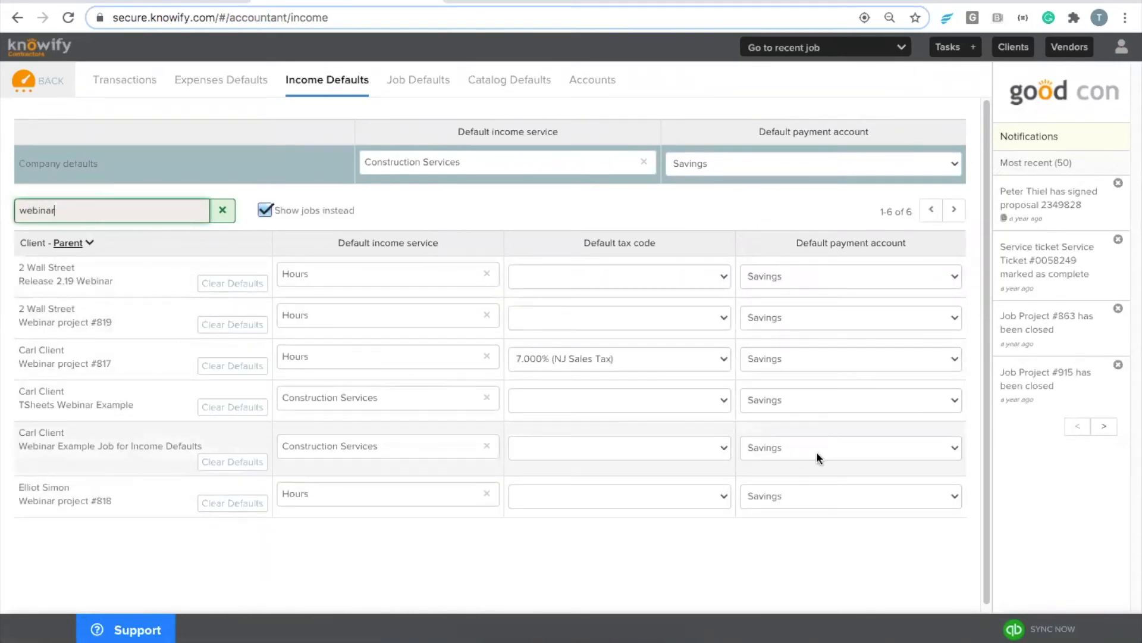
pyautogui.click(113, 79)
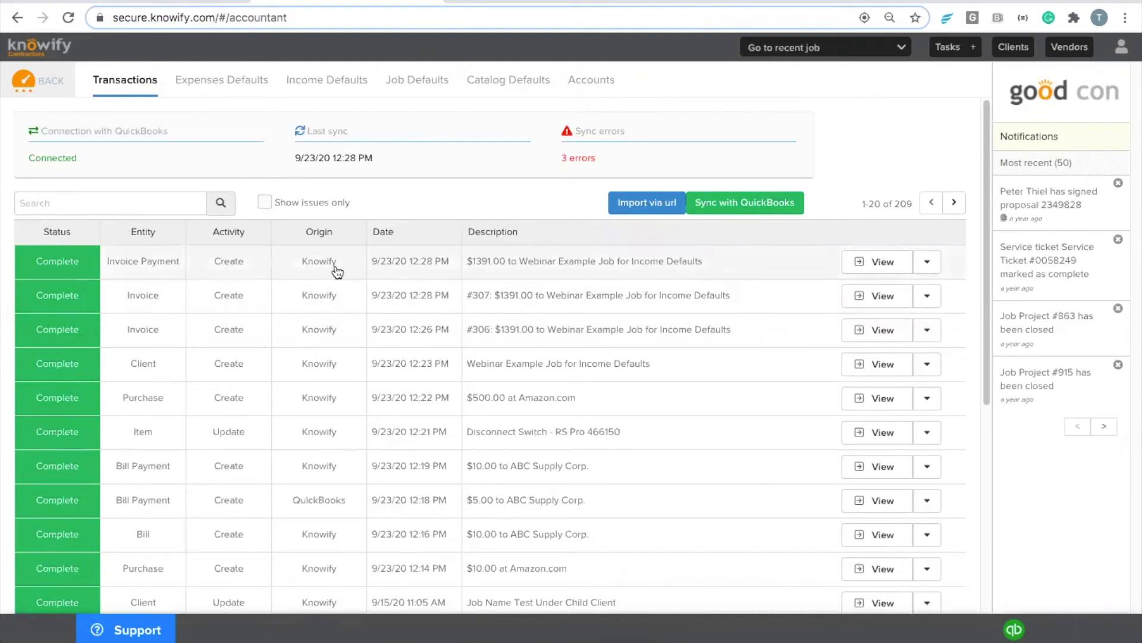
pyautogui.click(63, 262)
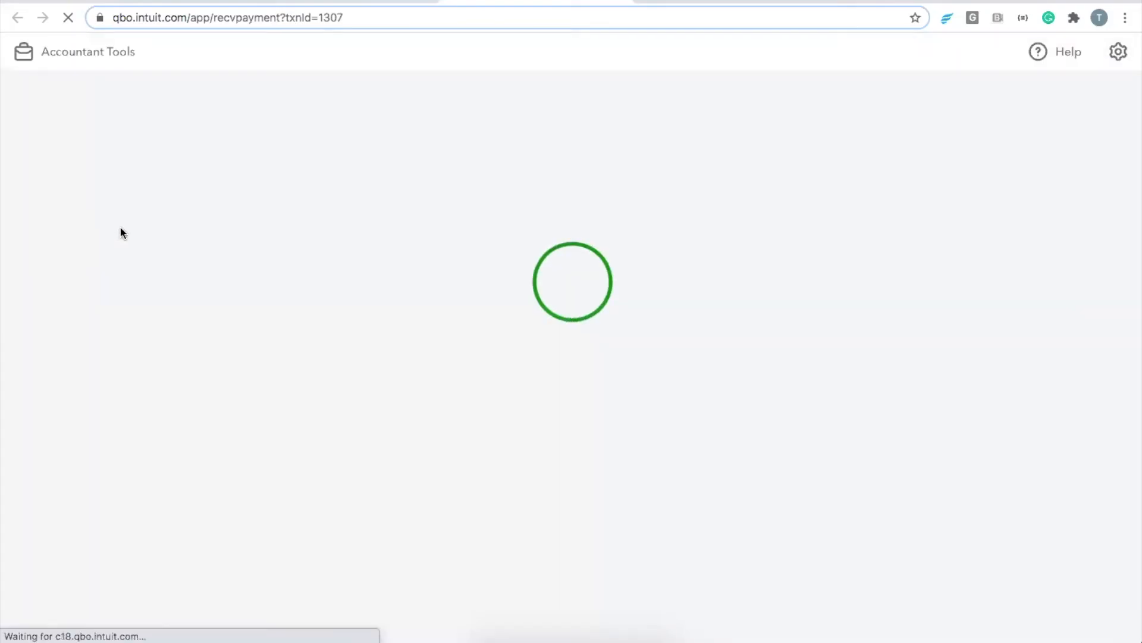
# Step: Receive and save the full $1,391.00 payment against invoice #306 in QuickBooks Online
pyautogui.moveTo(146, 232)
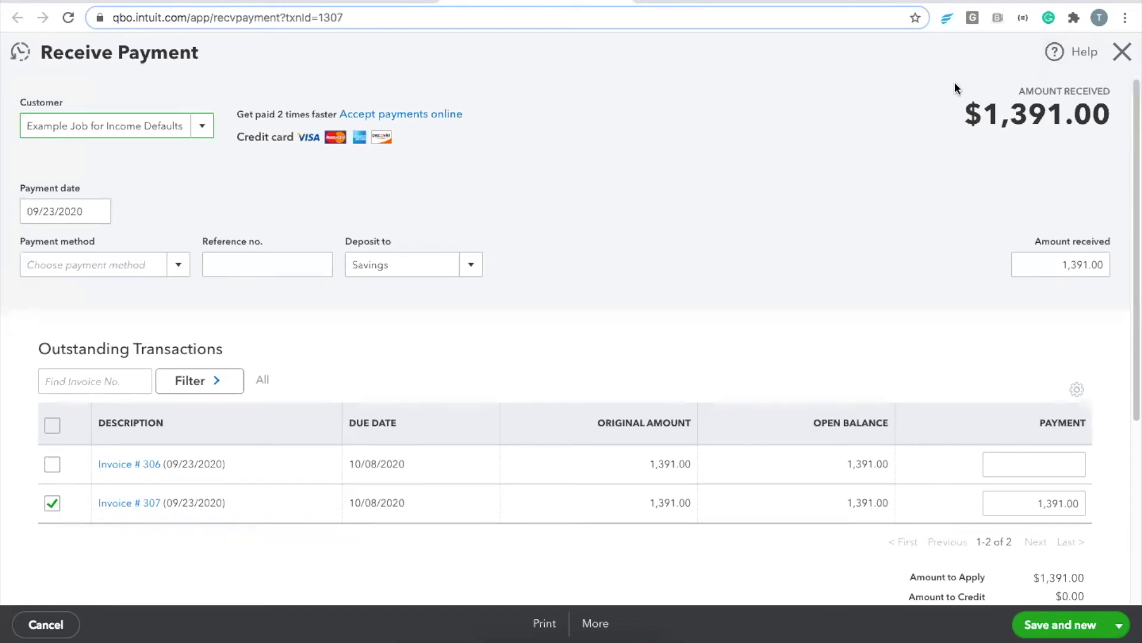
pyautogui.click(1115, 64)
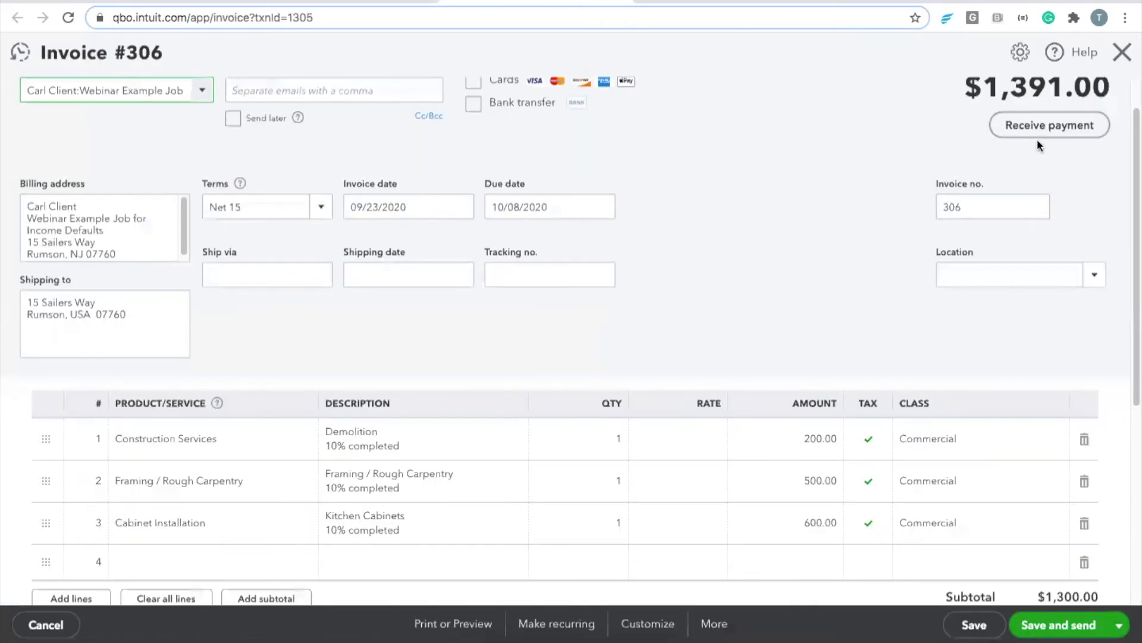
pyautogui.scroll(2, 991, 202)
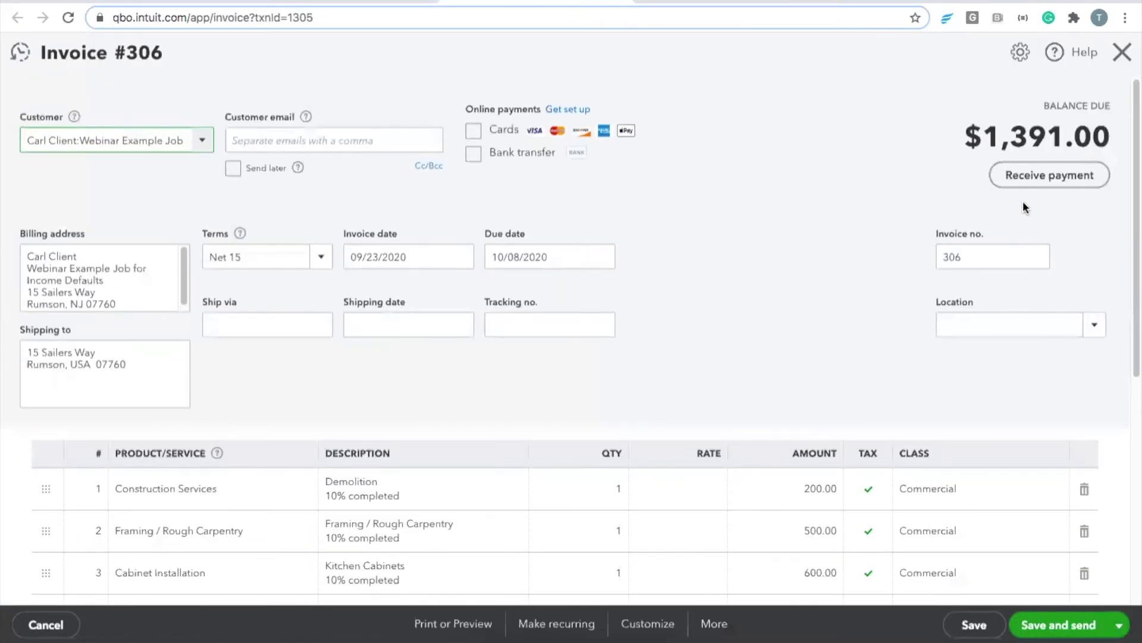
pyautogui.click(1027, 177)
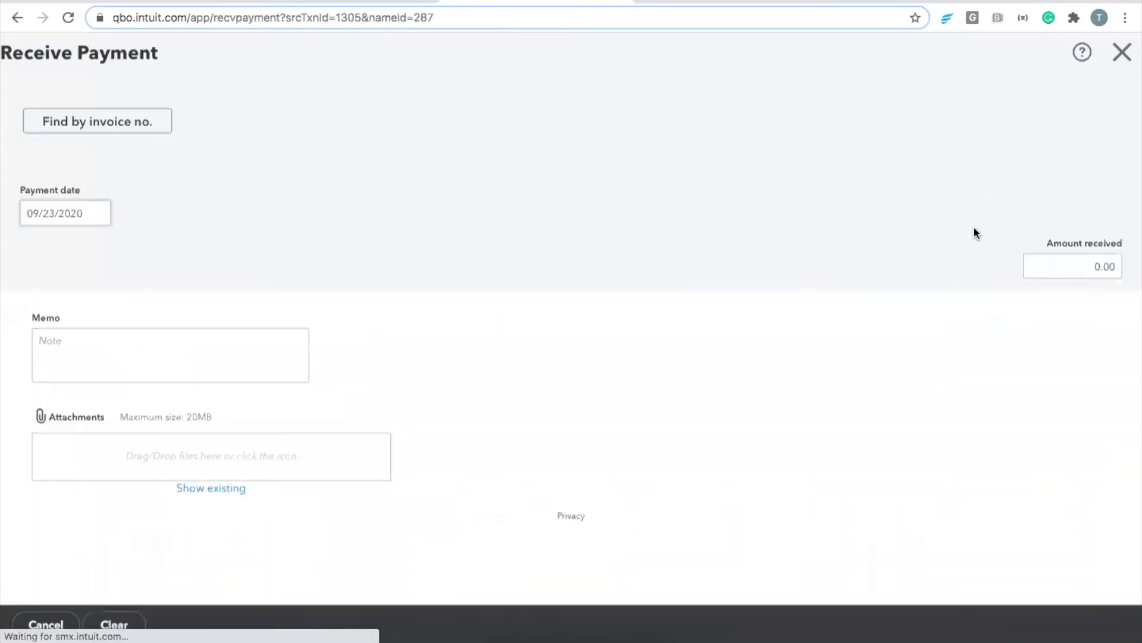
pyautogui.click(1056, 625)
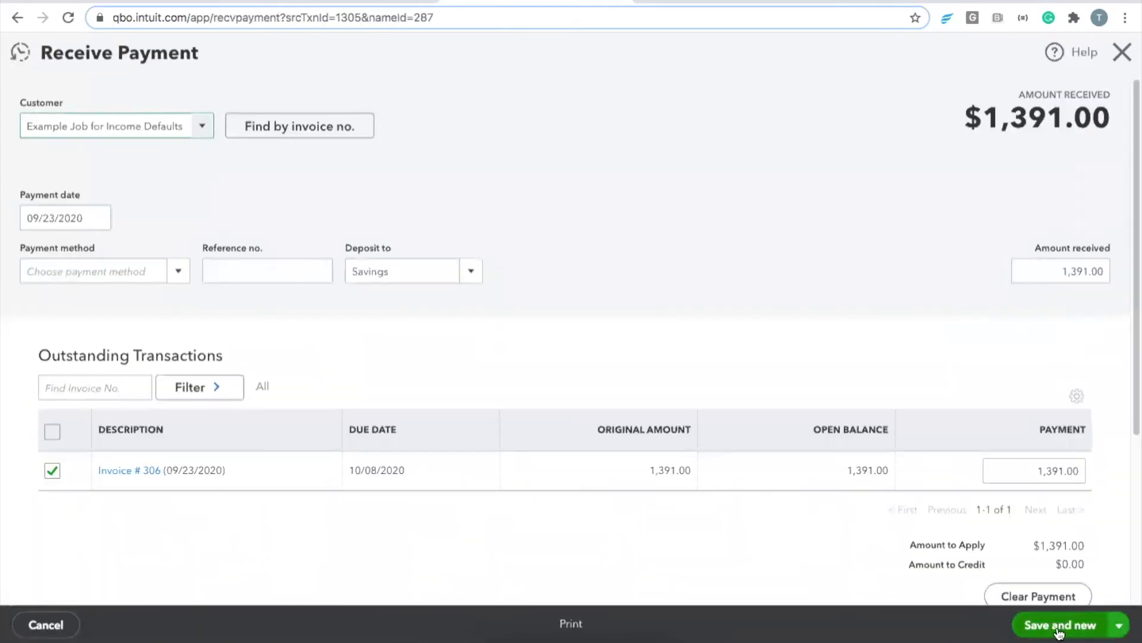
pyautogui.click(364, 2)
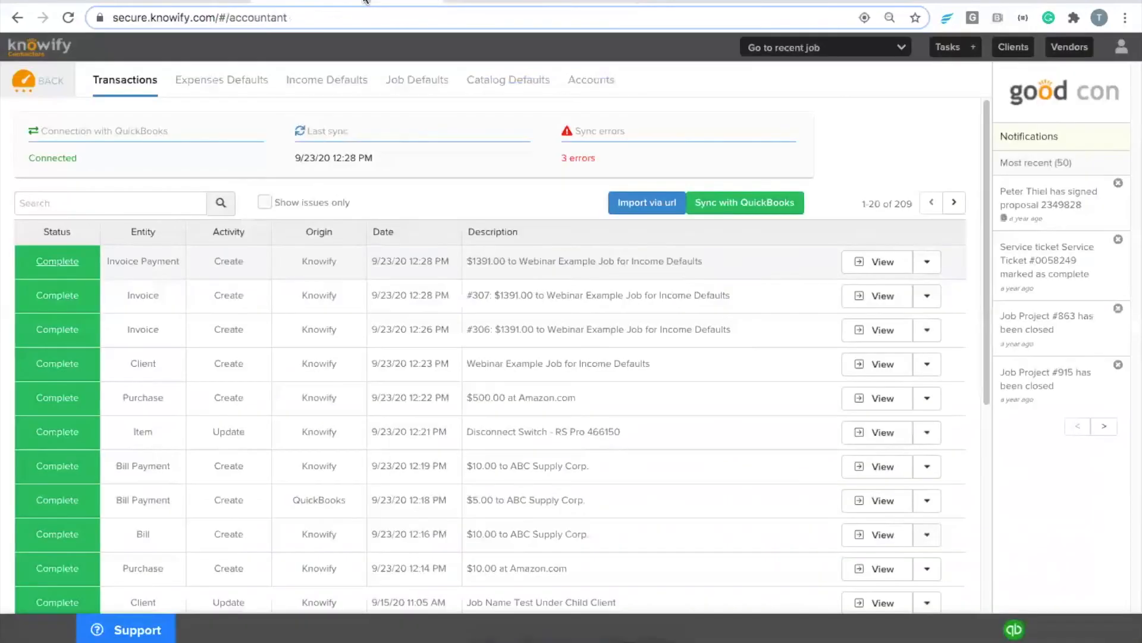
# Step: Sync Knowify with QuickBooks and open the imported $1,391.00 invoice payment in Manage Payments
pyautogui.click(734, 216)
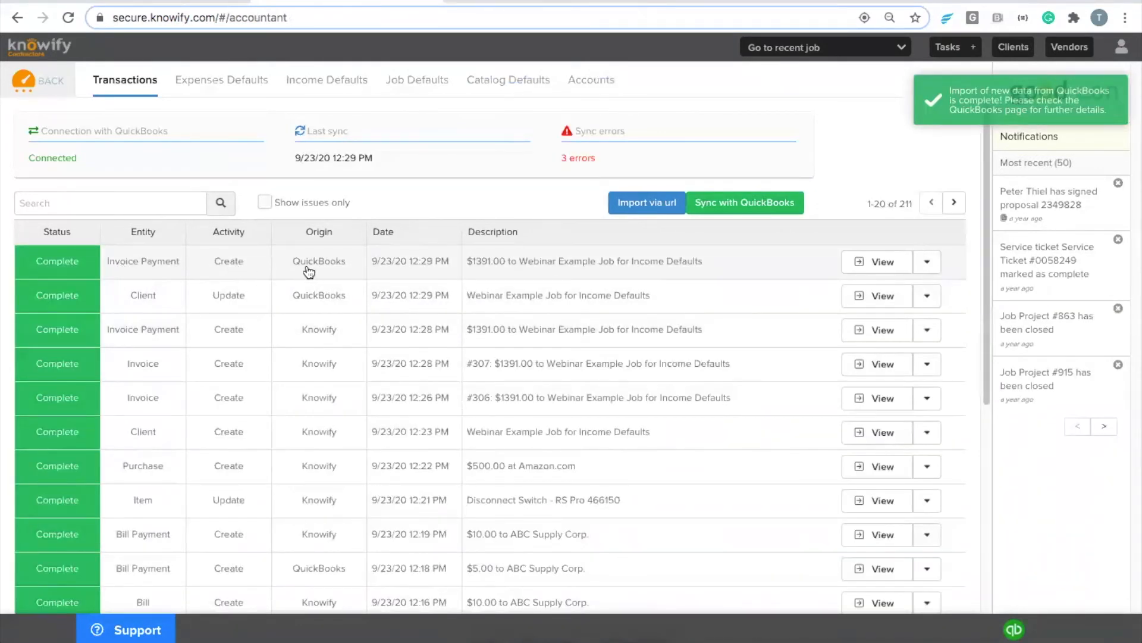
pyautogui.click(566, 264)
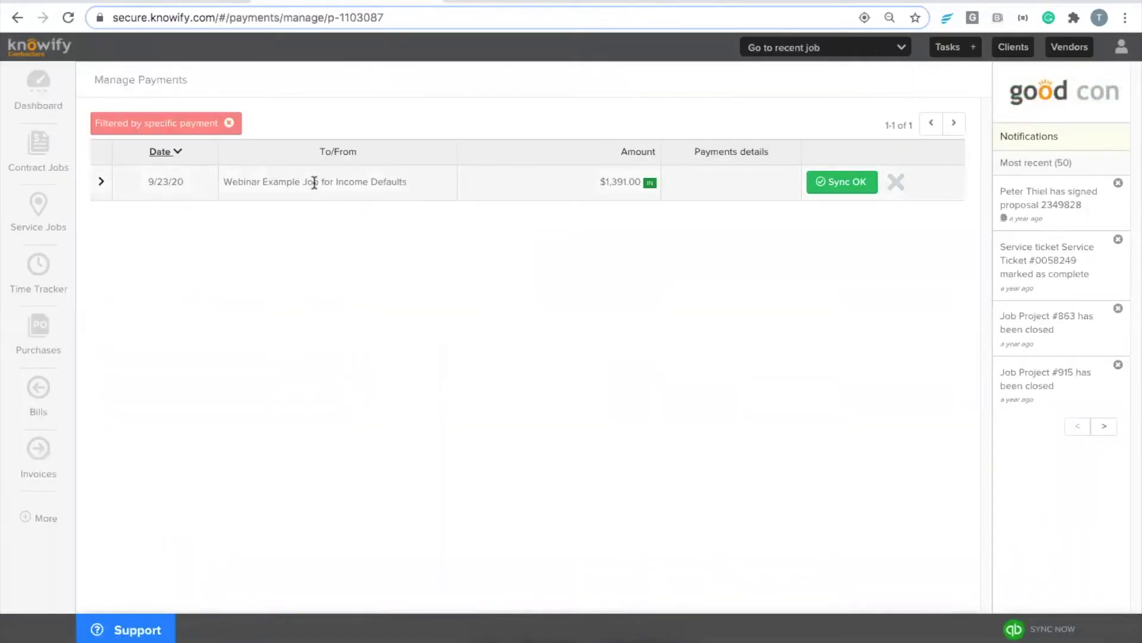
# Step: Open invoice #306 and verify the $1,391.00 From QuickBooks payment leaves a $0.00 balance
pyautogui.click(314, 182)
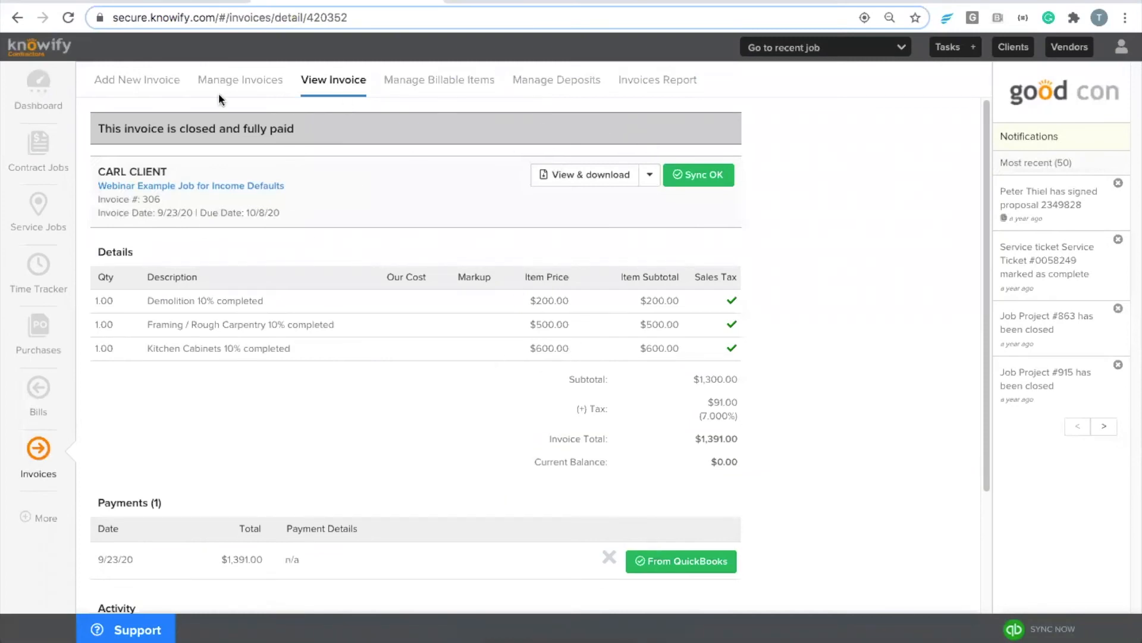
pyautogui.moveTo(166, 124); pyautogui.dragTo(305, 124)
pyautogui.click(305, 124)
pyautogui.scroll(-1, 276, 478)
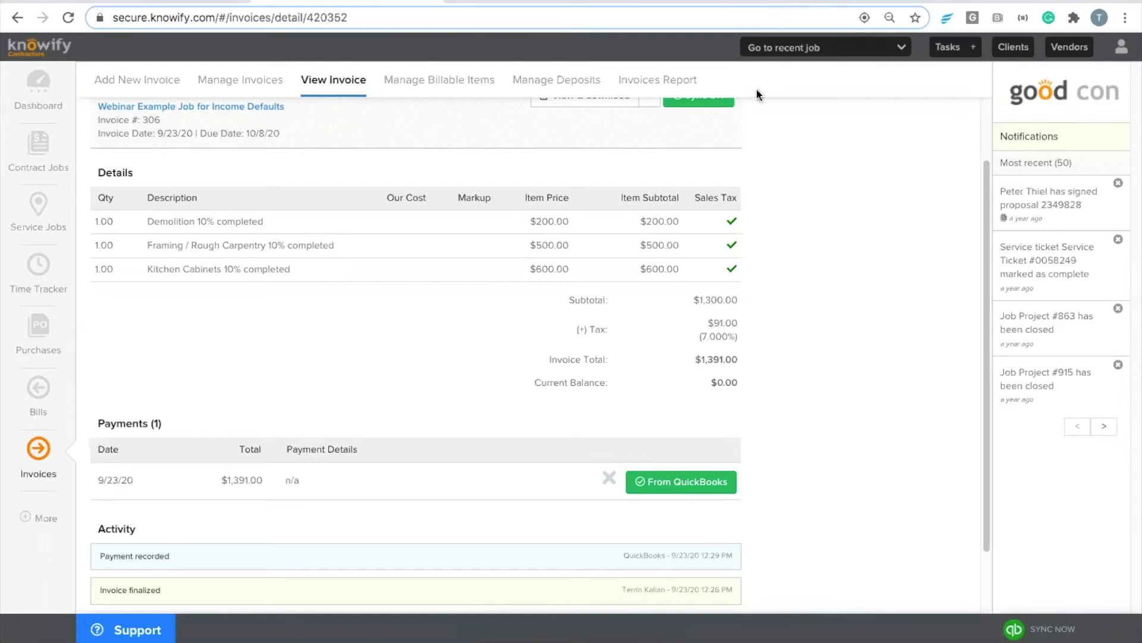
pyautogui.click(47, 526)
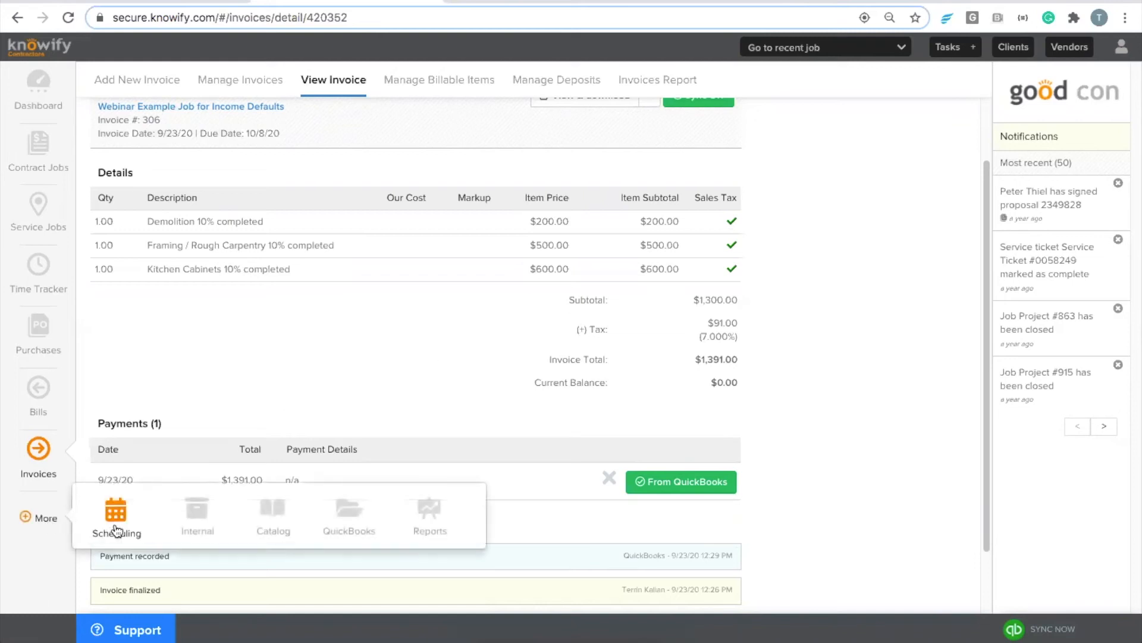
pyautogui.click(351, 513)
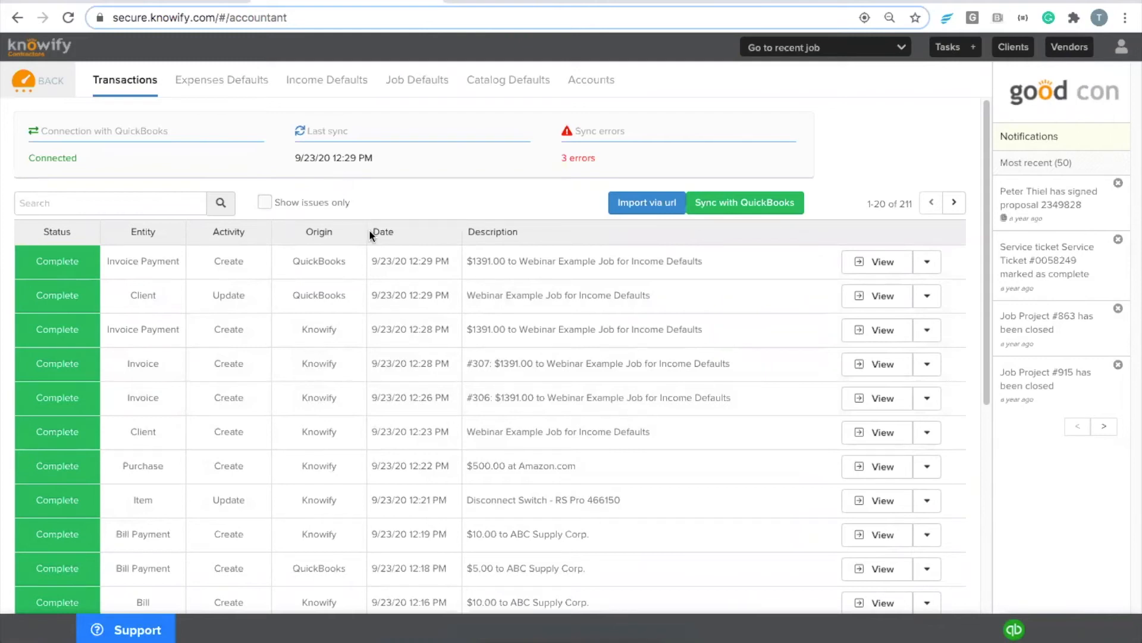
pyautogui.click(412, 91)
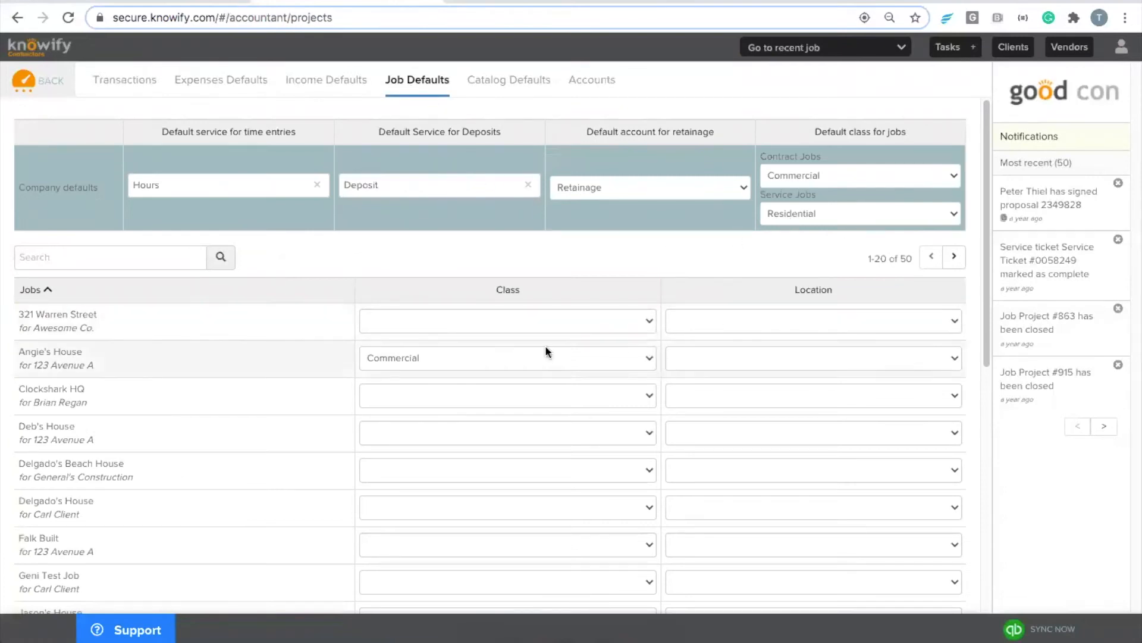
pyautogui.click(152, 248)
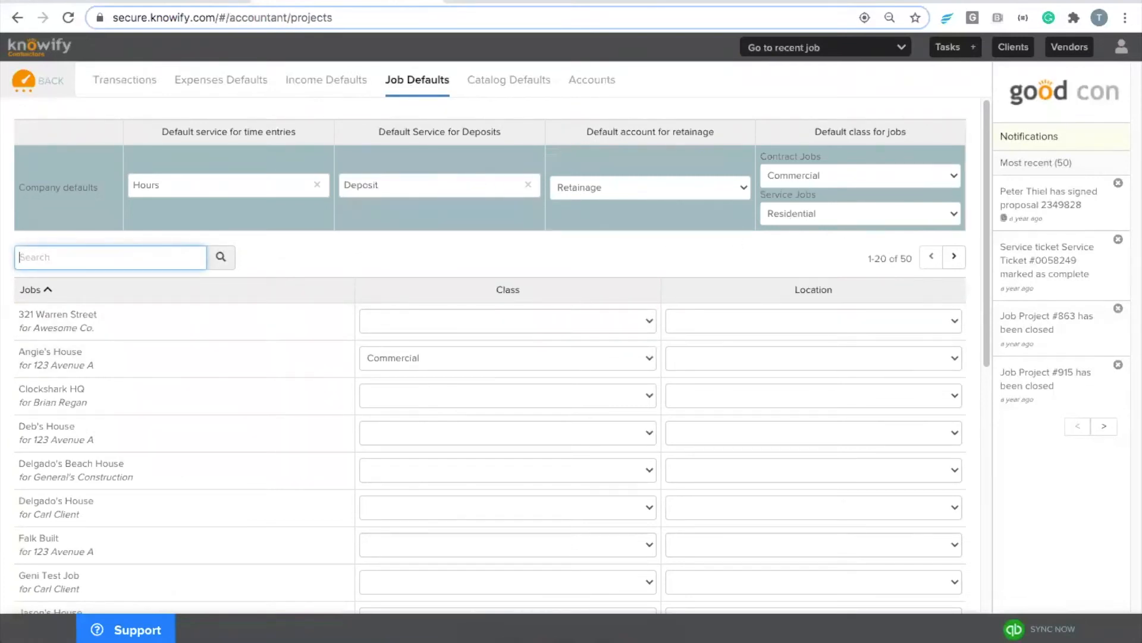
pyautogui.write('webinar')
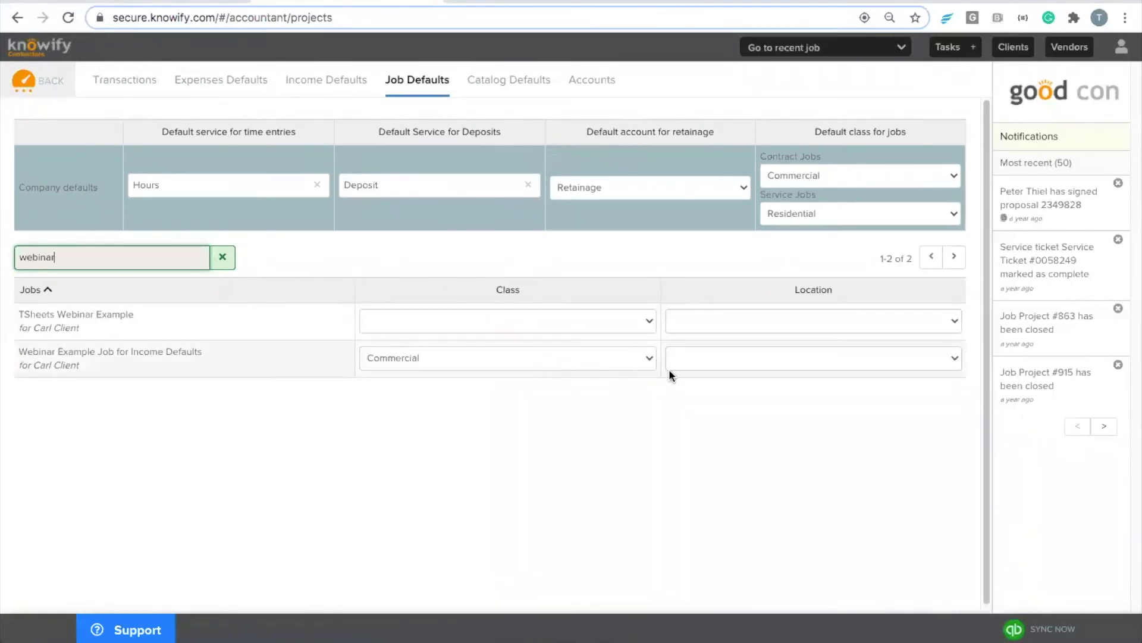
pyautogui.click(733, 348)
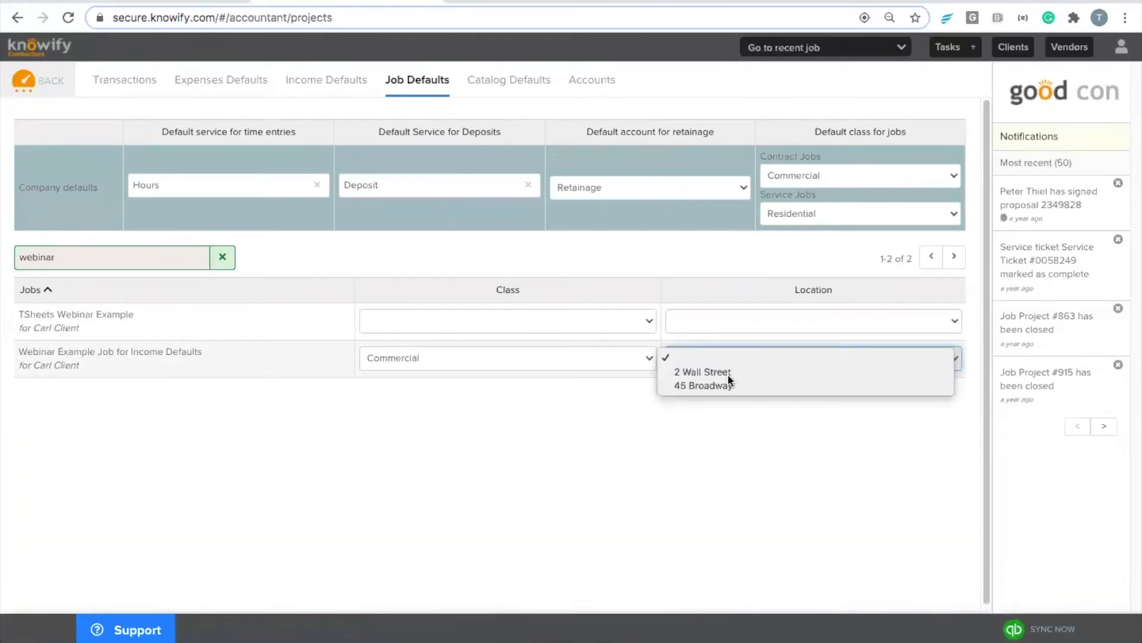
pyautogui.click(727, 372)
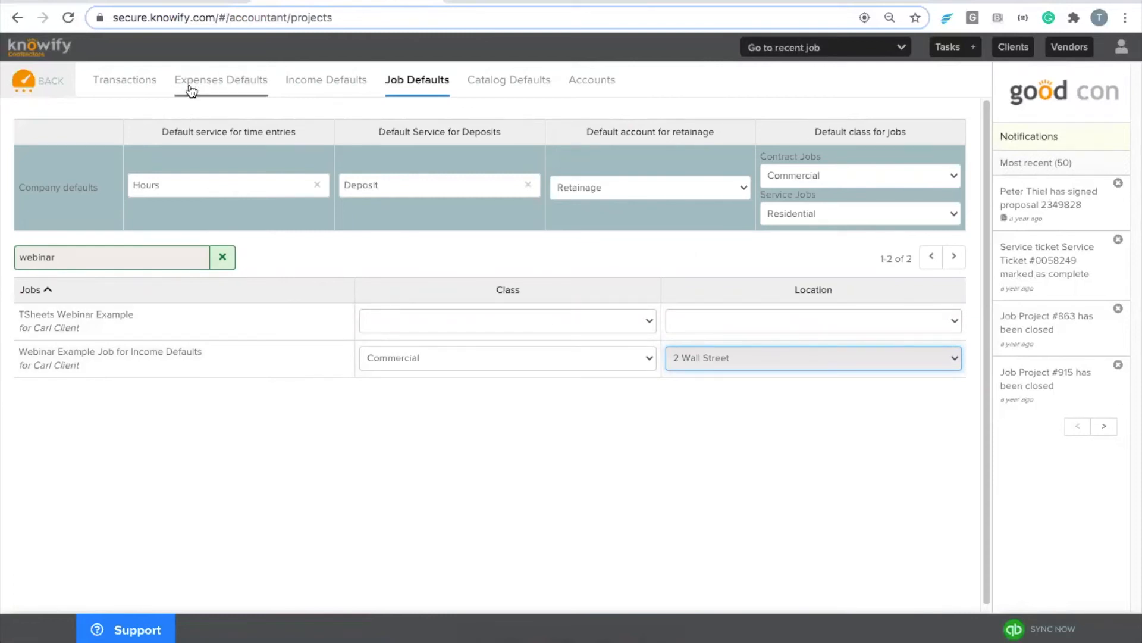
pyautogui.click(121, 89)
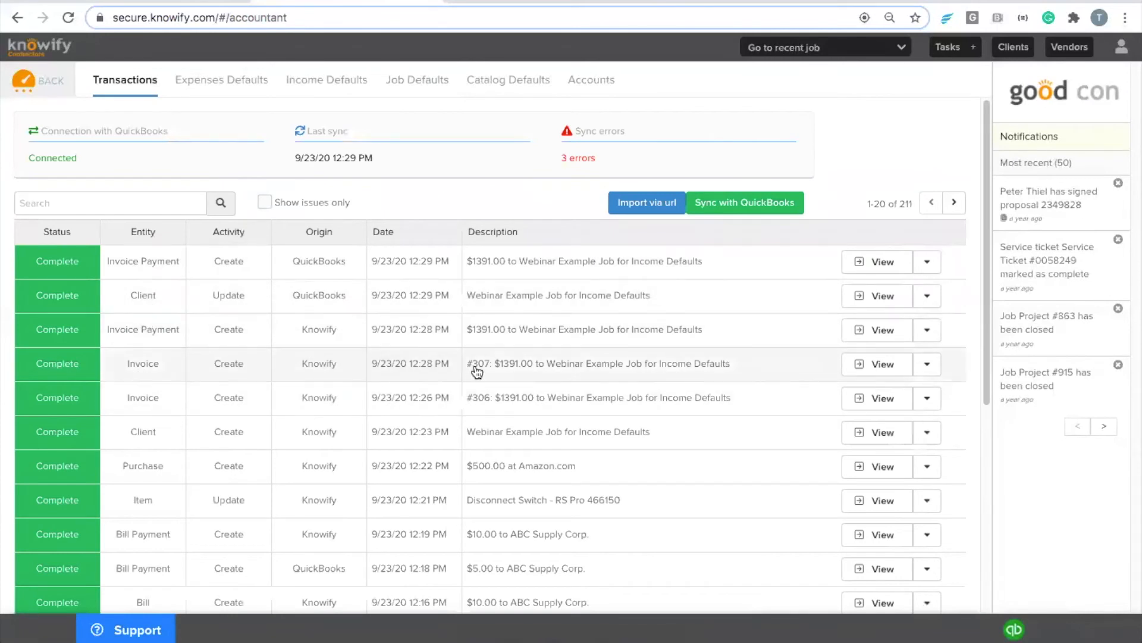
# Step: Check invoice #307 shows paid in QuickBooks, close the leftover payment page, and return to Knowify's dashboard
pyautogui.click(36, 366)
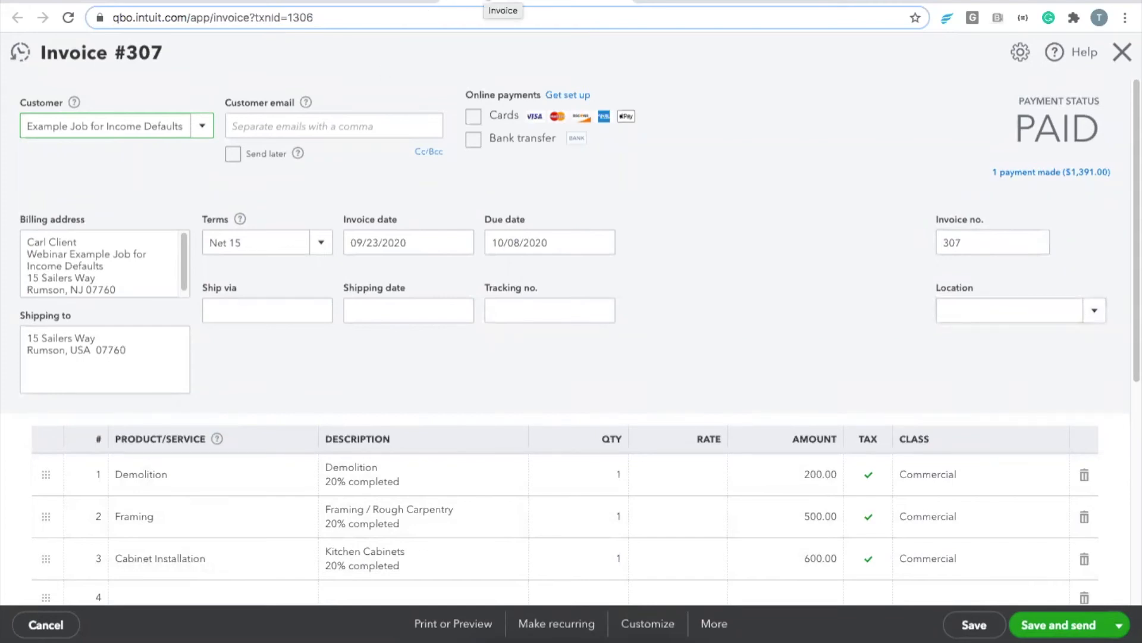
pyautogui.click(485, 2)
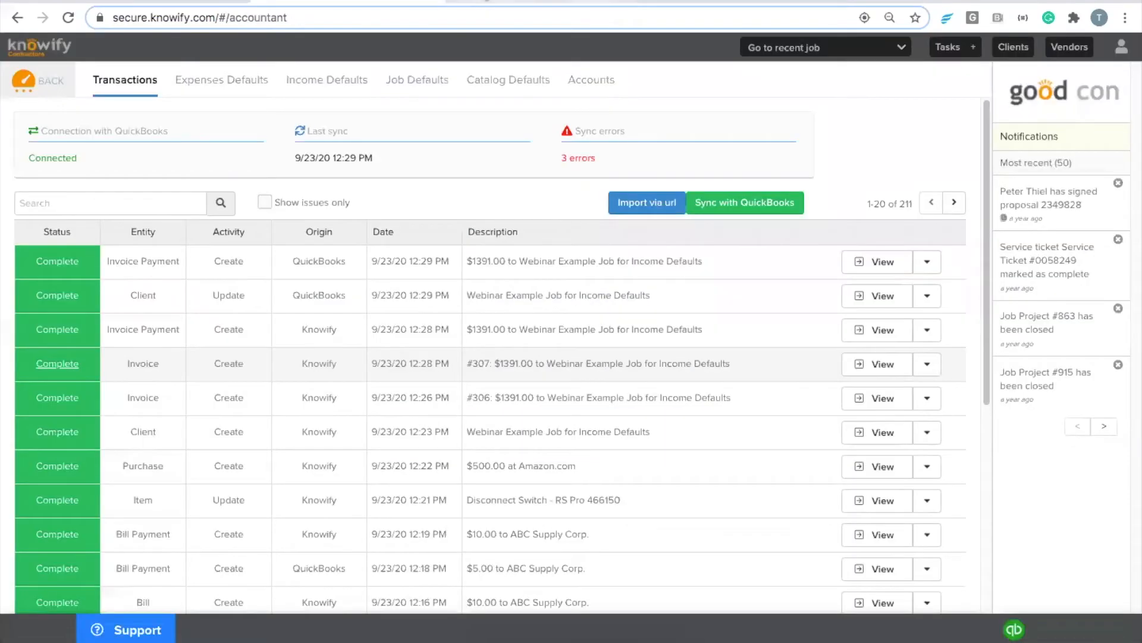
pyautogui.click(477, 1)
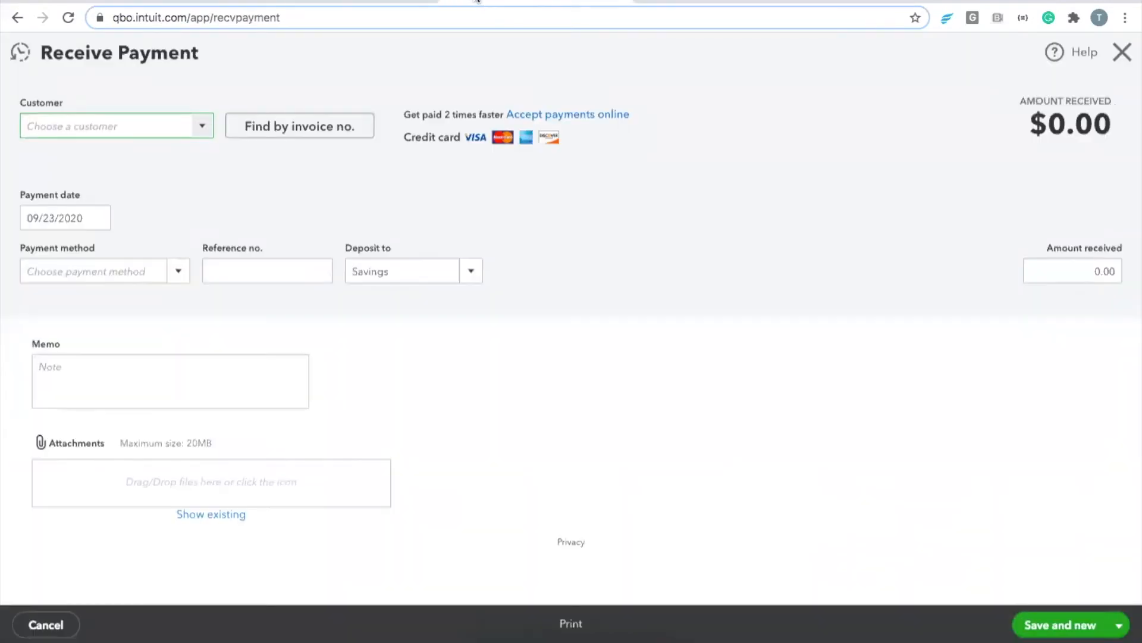
pyautogui.press('super+w')
pyautogui.click(339, 2)
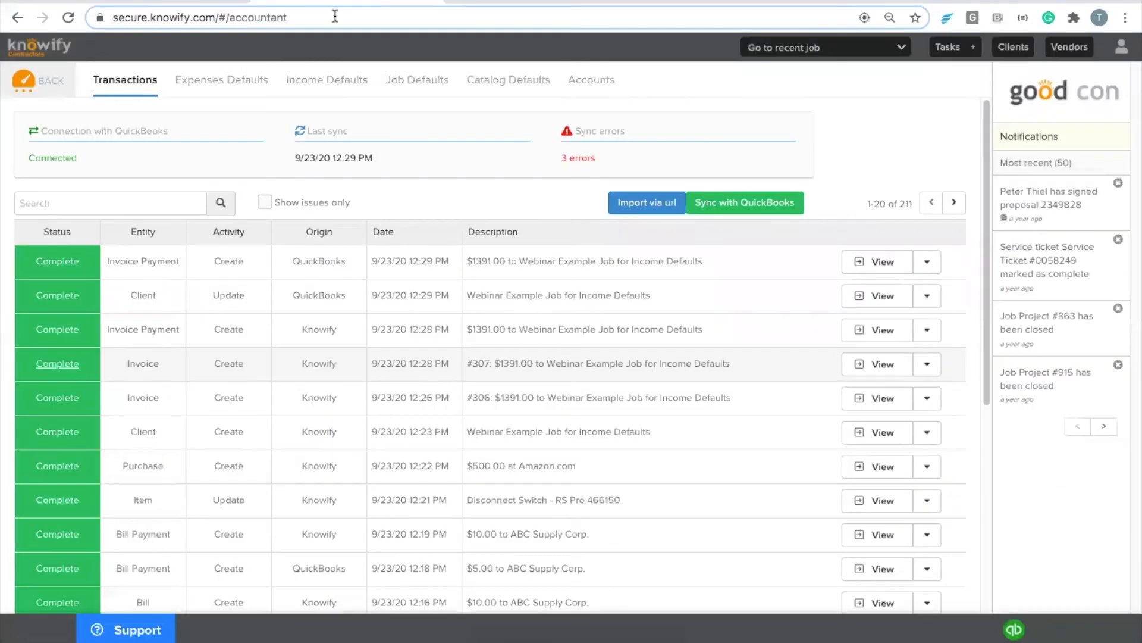
pyautogui.click(50, 89)
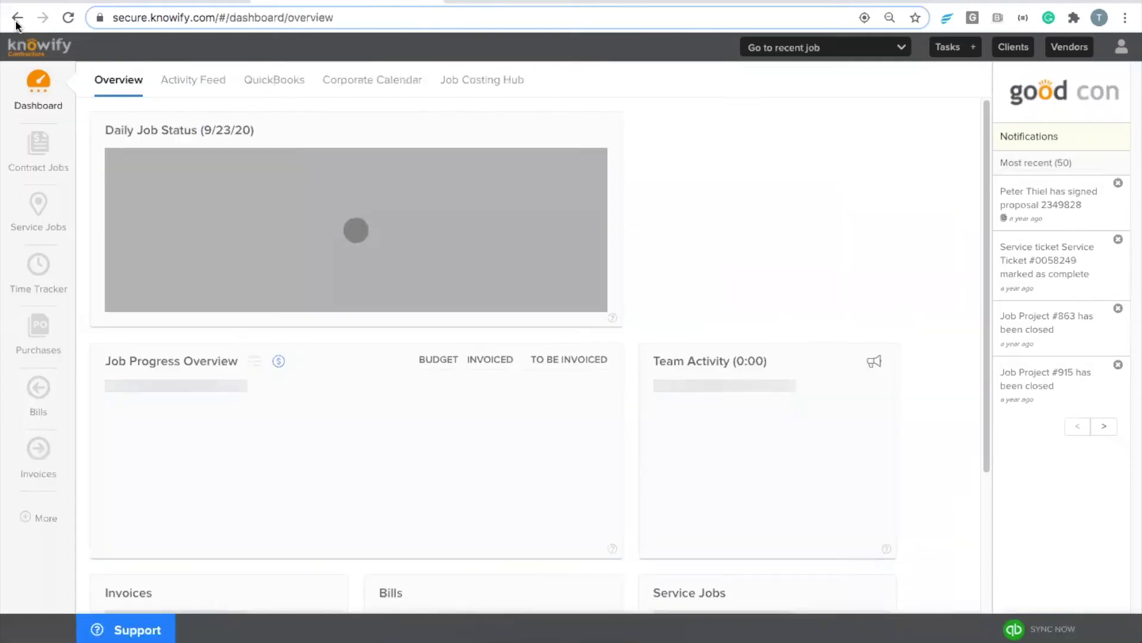
pyautogui.click(17, 18)
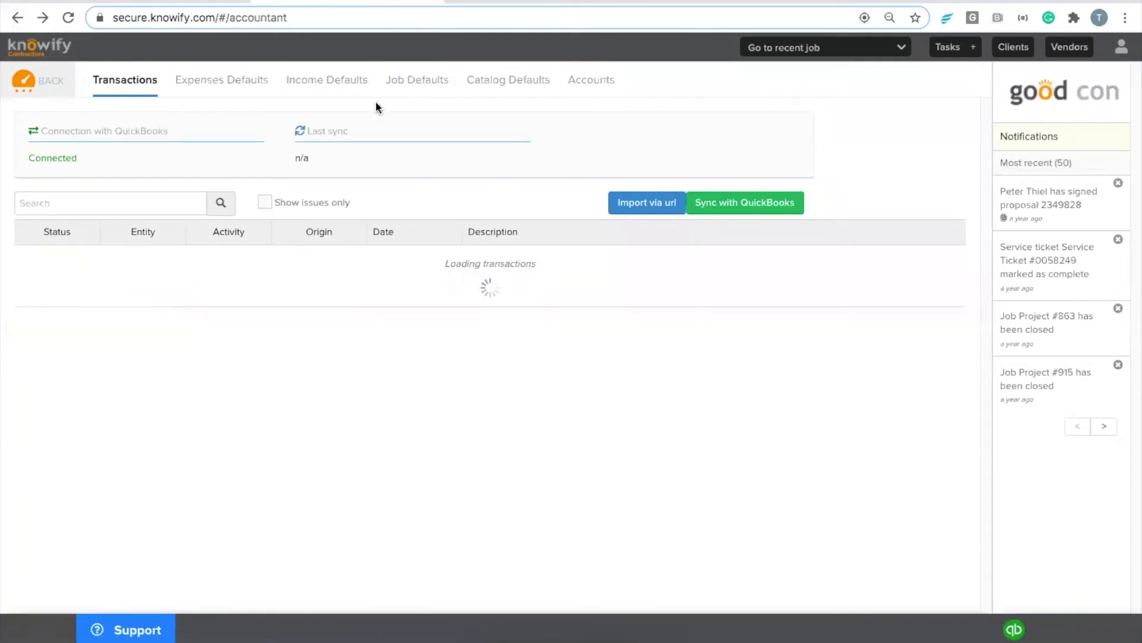
pyautogui.click(405, 89)
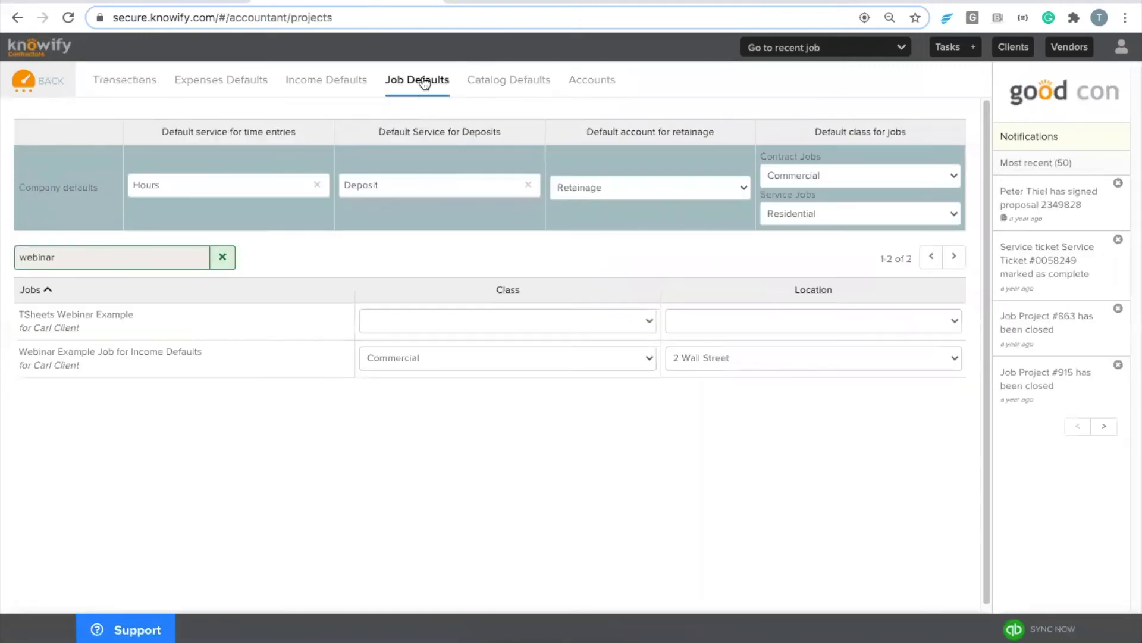
pyautogui.click(223, 257)
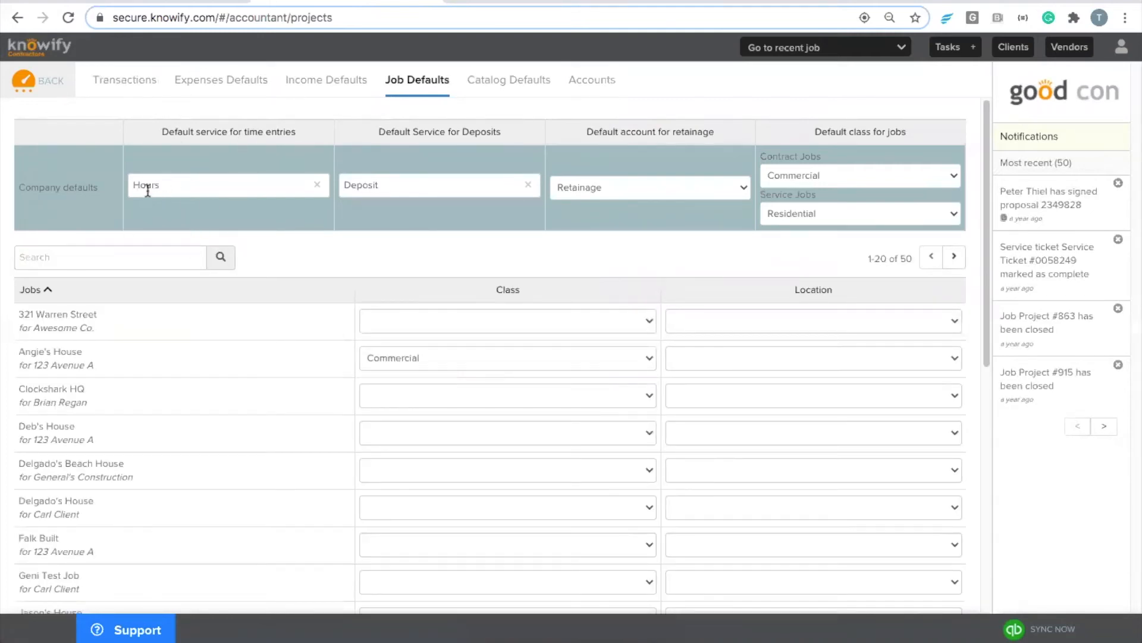
pyautogui.click(30, 83)
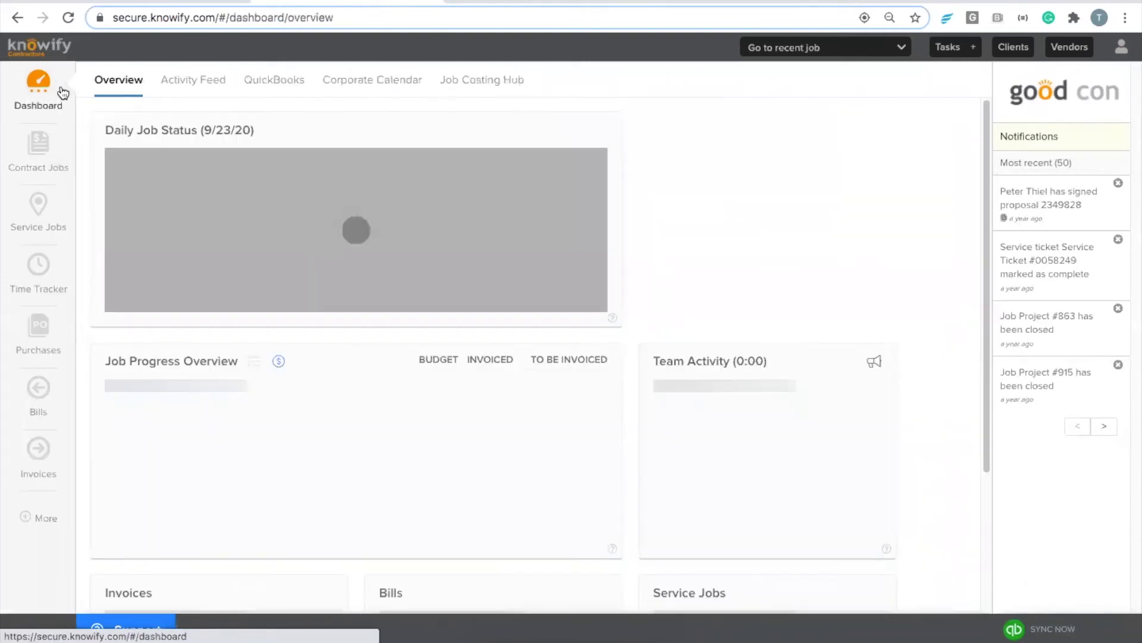
# Step: Open the webinar job's Plan & Track page showing its Demolition, Framing / Rough Carpentry and Kitchen Cabinets phases
pyautogui.click(40, 160)
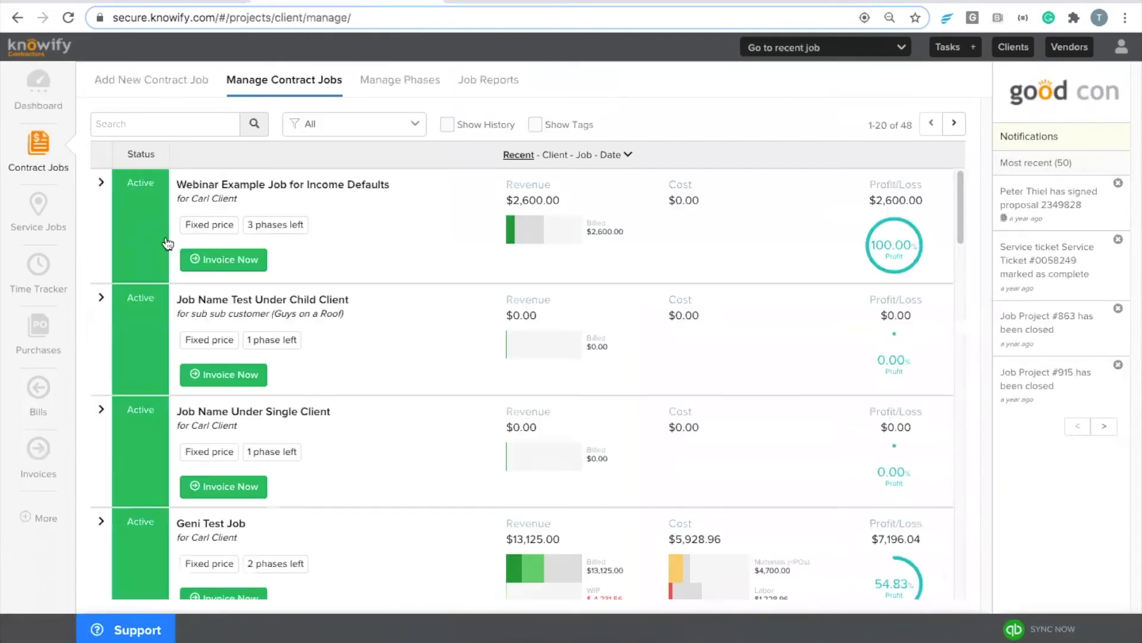
pyautogui.click(278, 225)
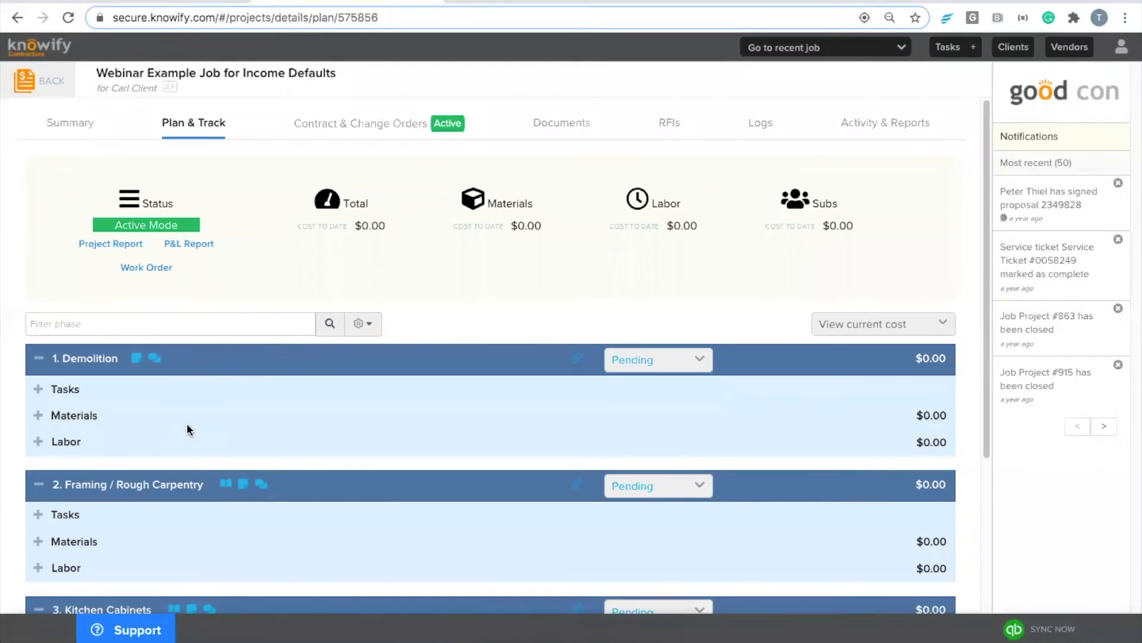
pyautogui.scroll(5, 220, 501)
pyautogui.hscroll(-2, 220, 501)
pyautogui.scroll(-5, 390, 463)
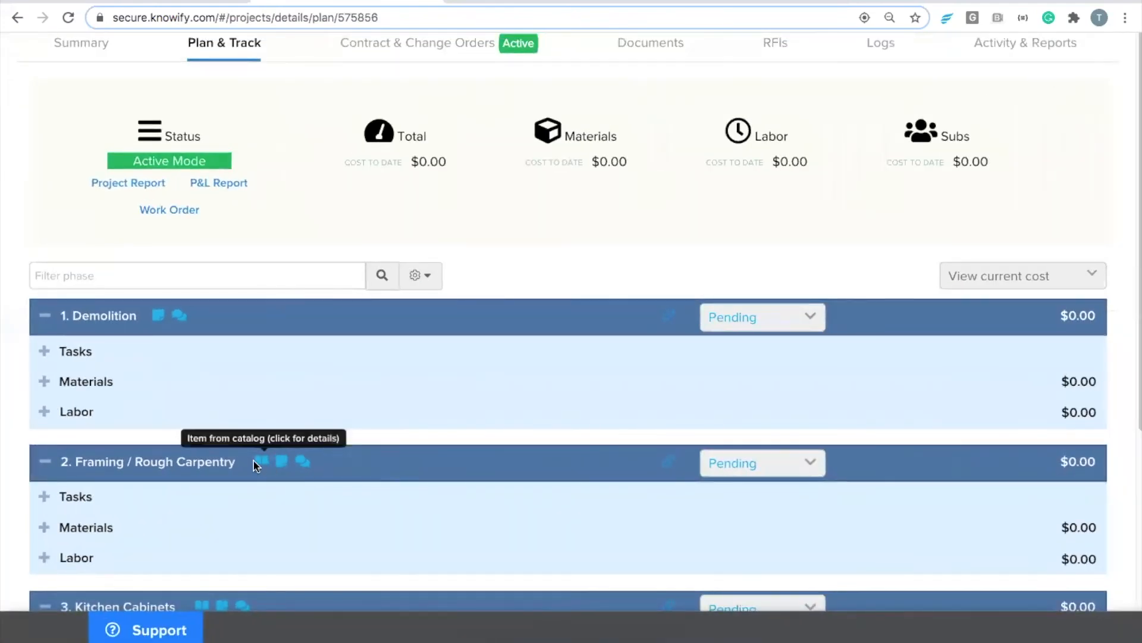
pyautogui.scroll(-2, 254, 462)
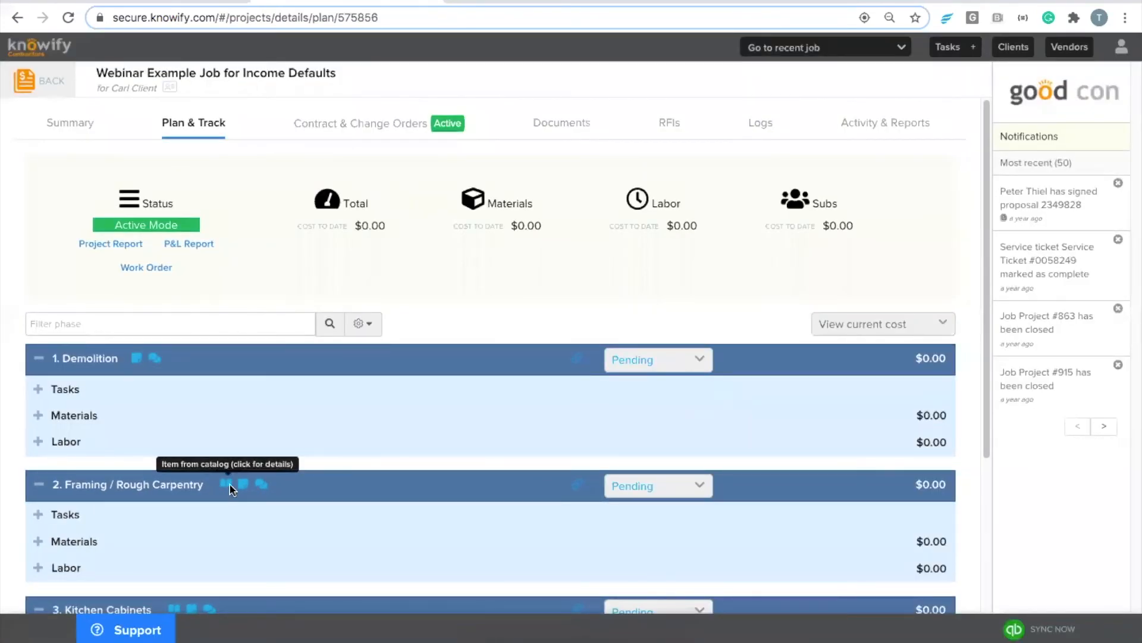
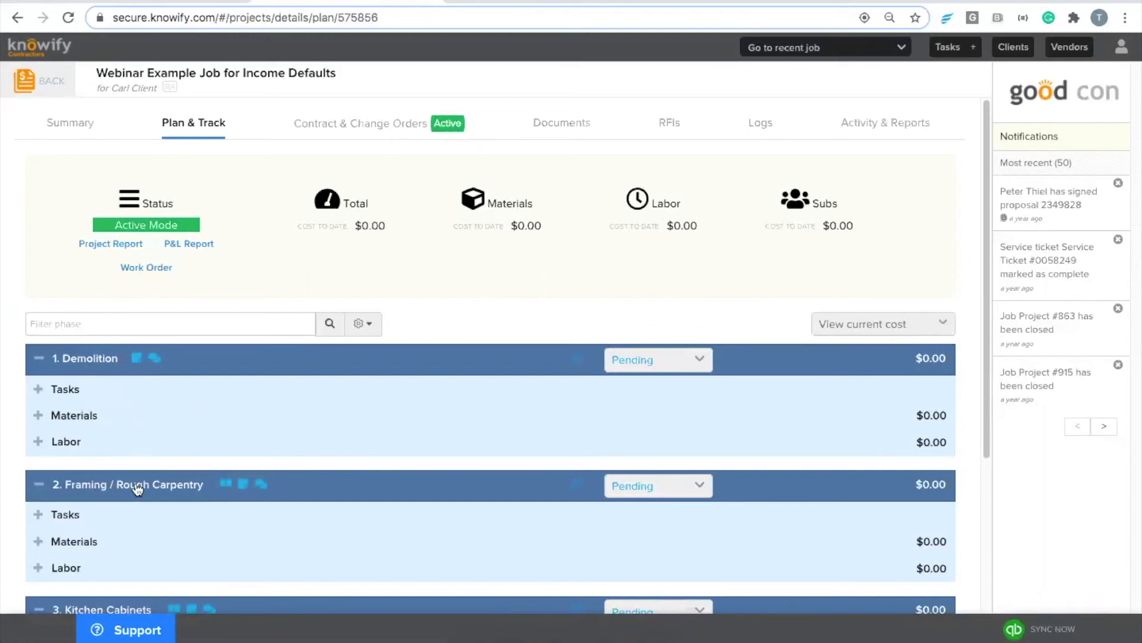
# Step: Check Framing / Rough Carpentry's catalog link, then open Enter Time for Demolition labor in Foreman View
pyautogui.click(226, 483)
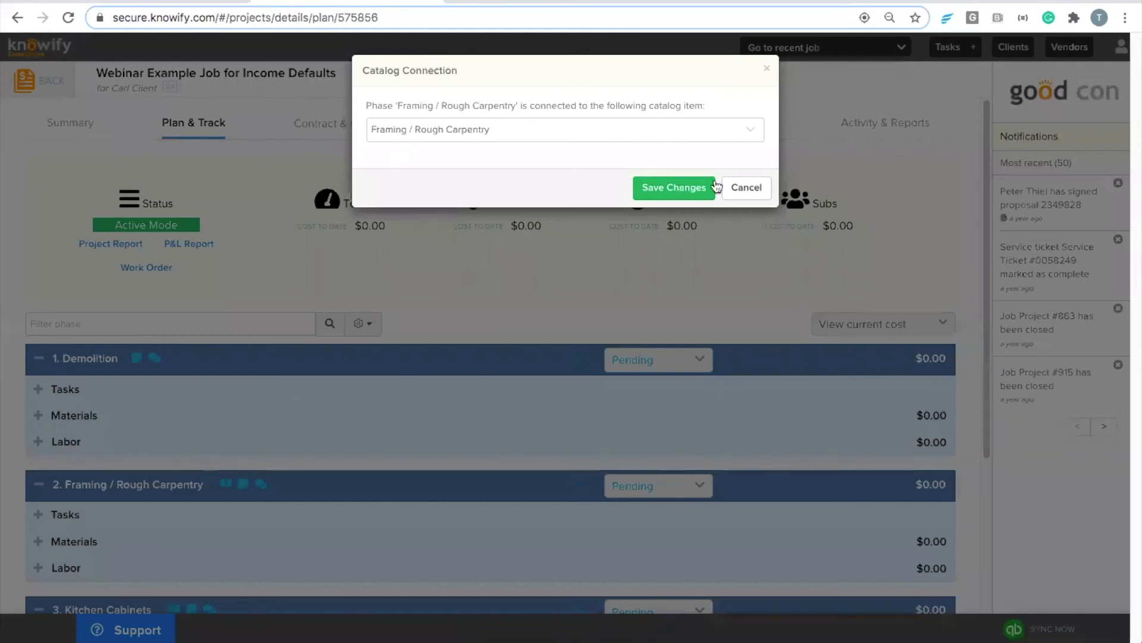
pyautogui.click(735, 188)
pyautogui.click(65, 439)
pyautogui.click(159, 510)
pyautogui.click(149, 543)
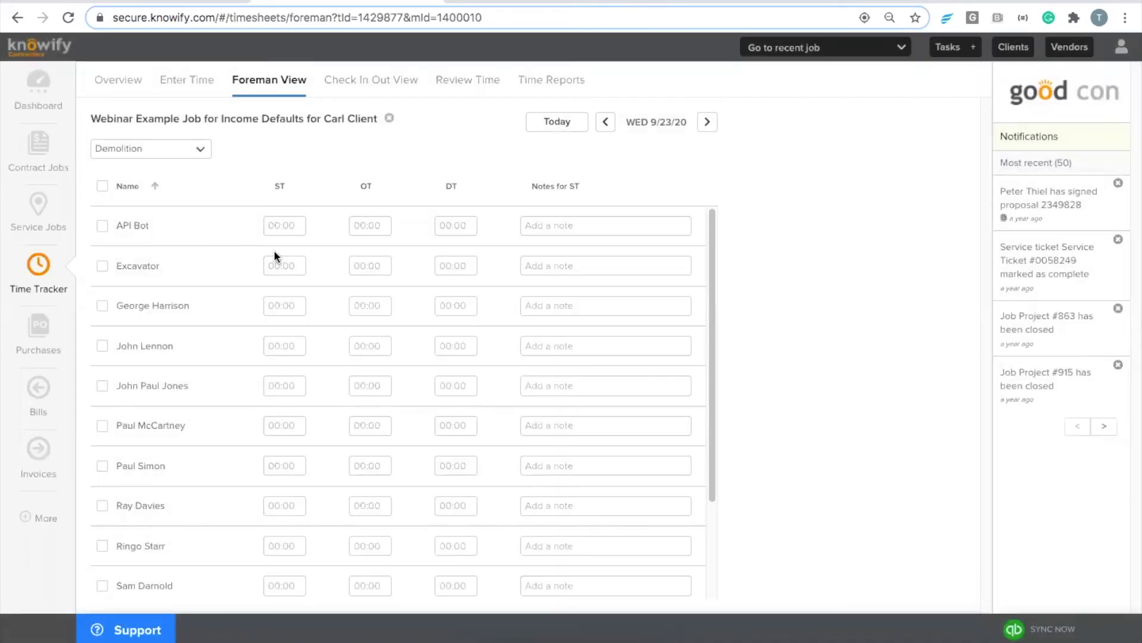
# Step: Log and submit 1 straight-time hour for the worker on Demolition and Framing / Rough Carpentry
pyautogui.click(270, 465)
pyautogui.write('1')
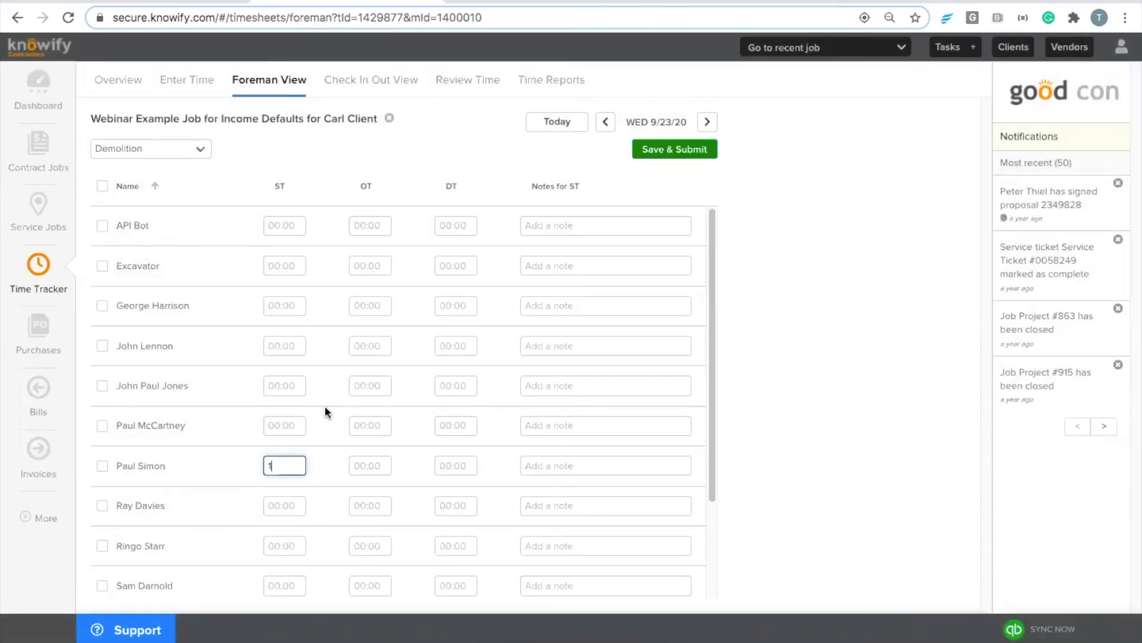
pyautogui.click(659, 152)
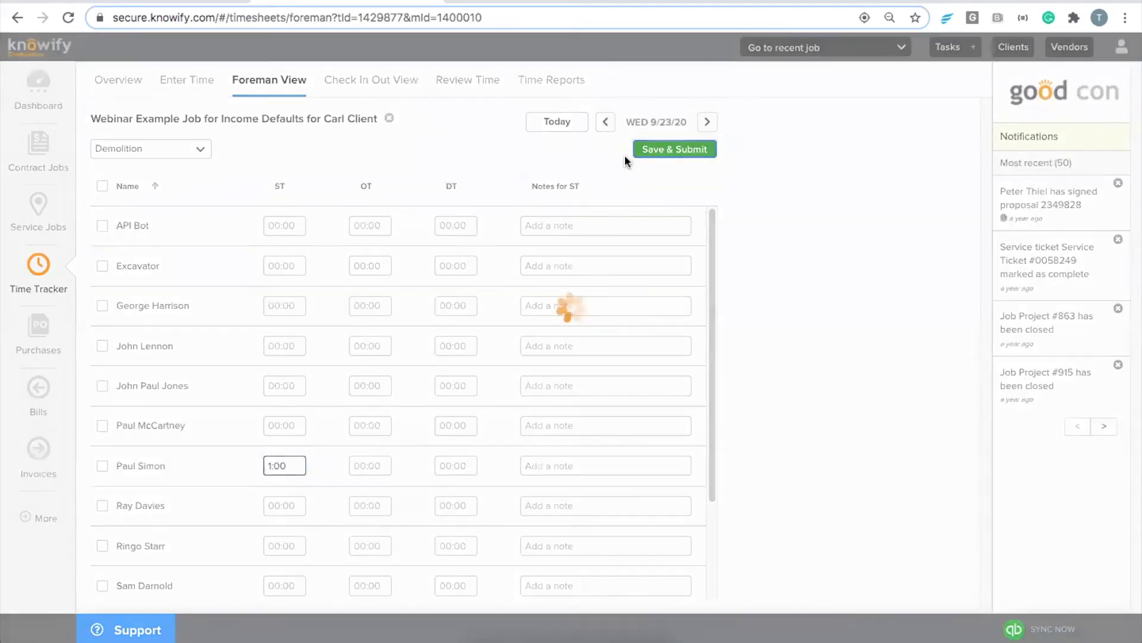
pyautogui.click(160, 147)
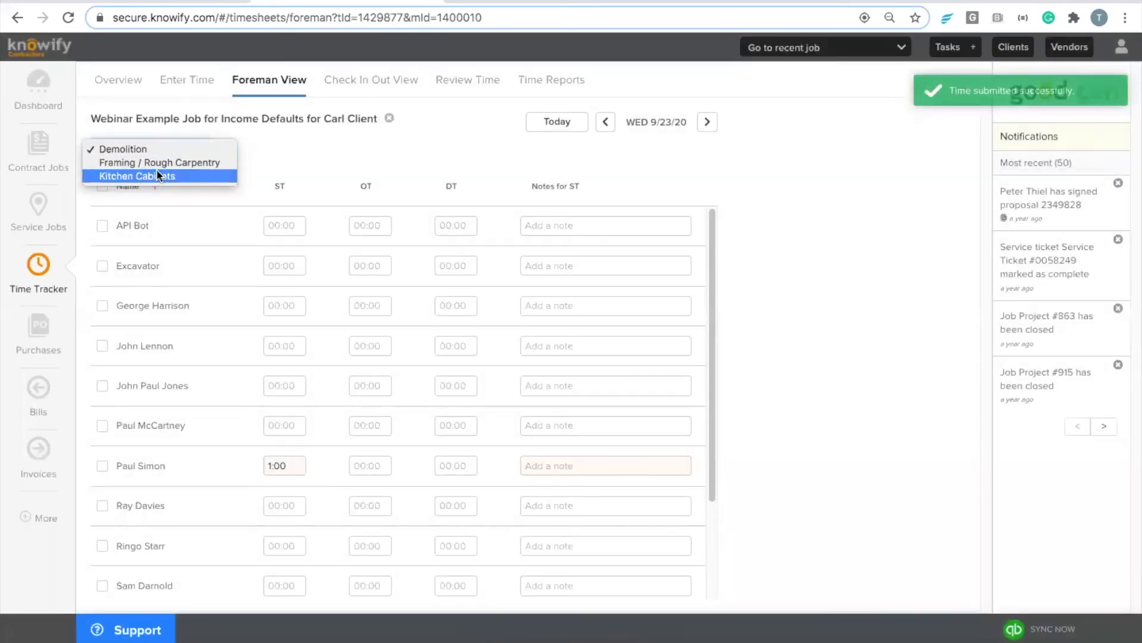
pyautogui.click(161, 163)
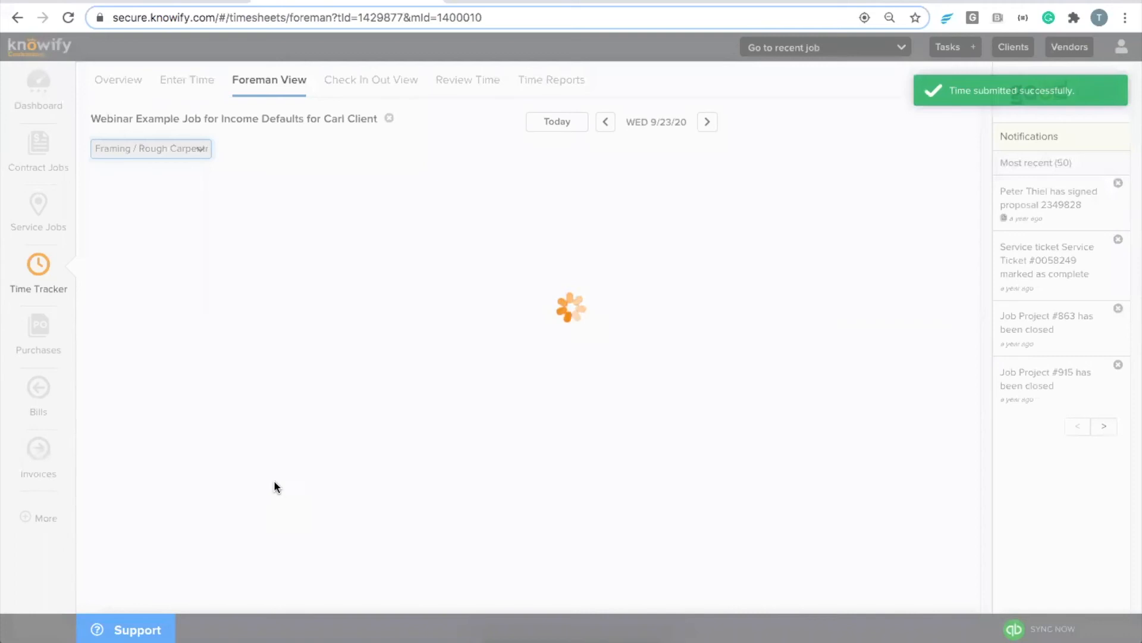
pyautogui.click(279, 470)
pyautogui.write('1')
pyautogui.click(676, 150)
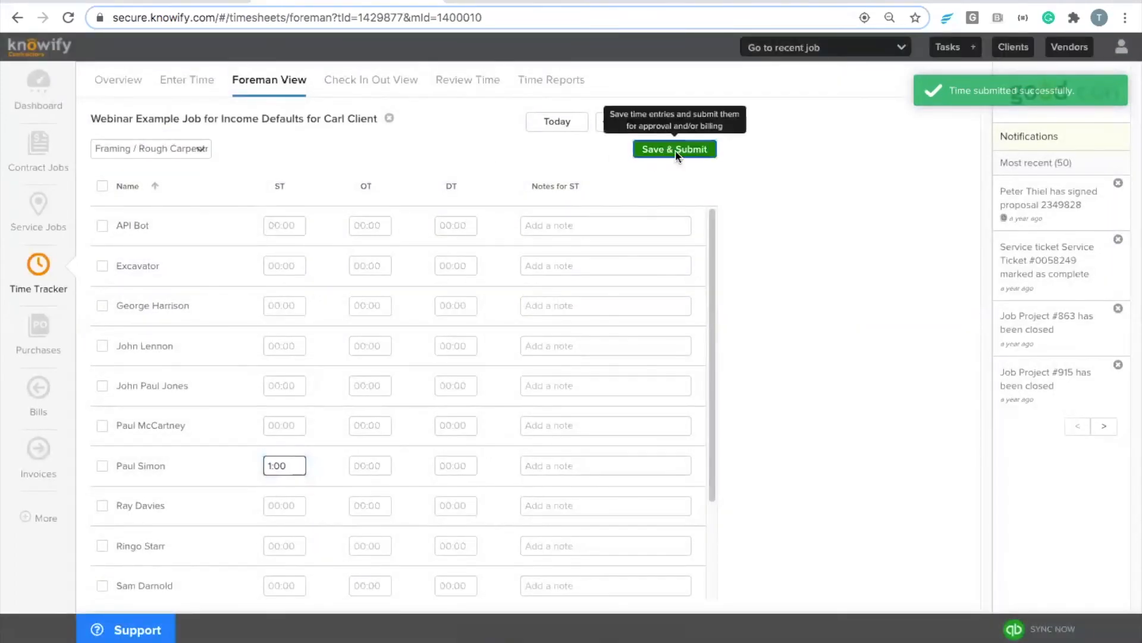
# Step: Approve both submitted 1:00 time entries on Review Time, then go to QuickBooks Online Banking
pyautogui.click(474, 95)
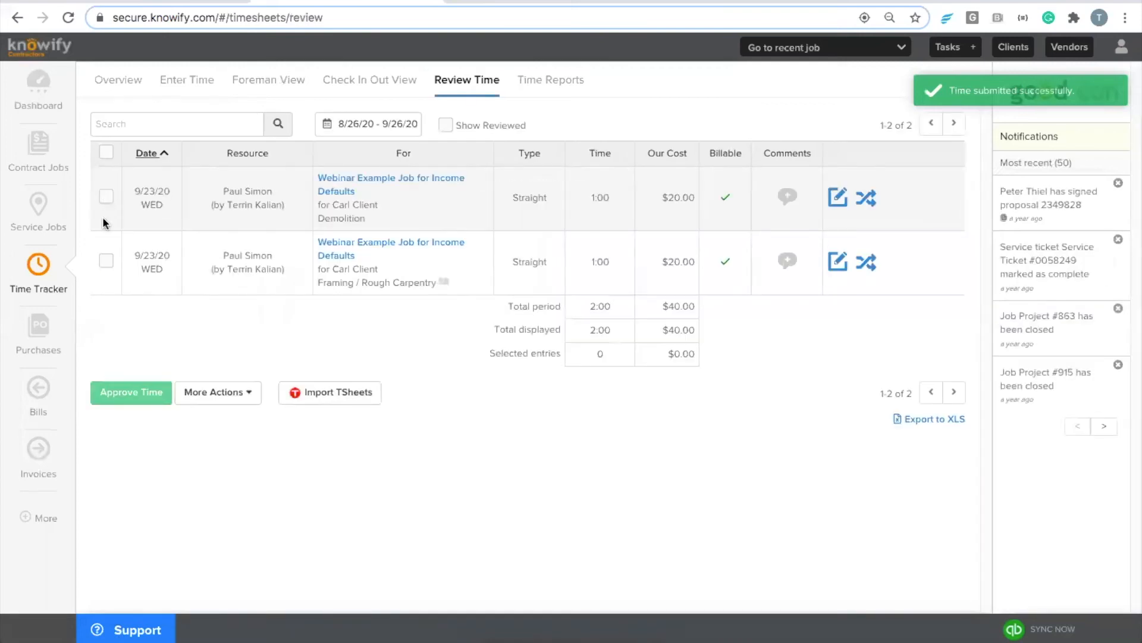
pyautogui.click(106, 196)
pyautogui.click(106, 259)
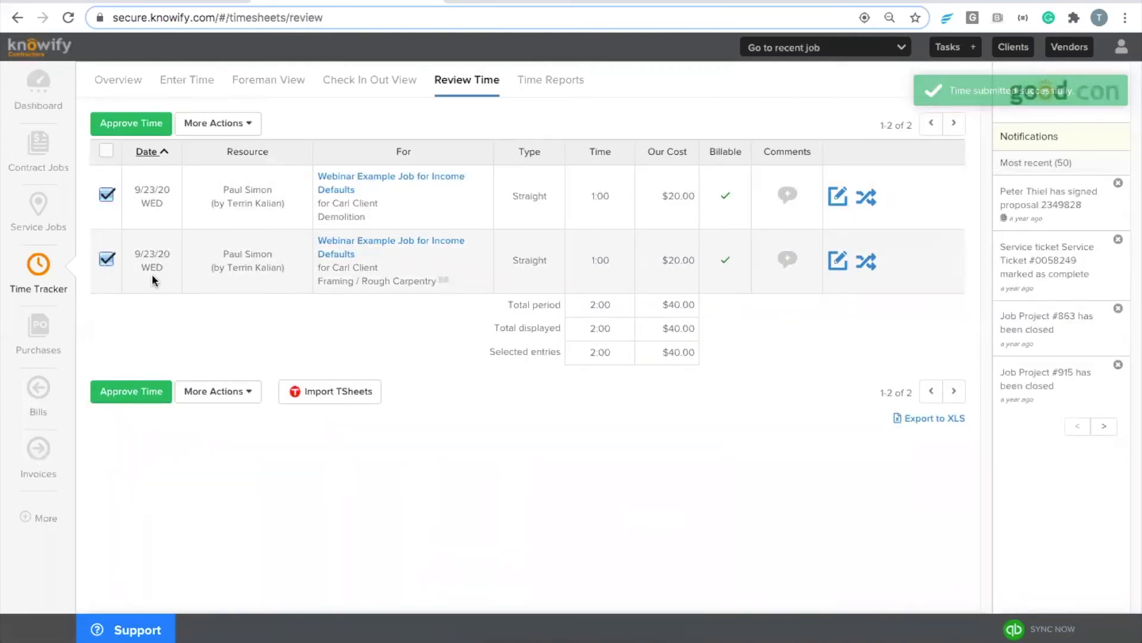
pyautogui.click(141, 125)
pyautogui.click(684, 197)
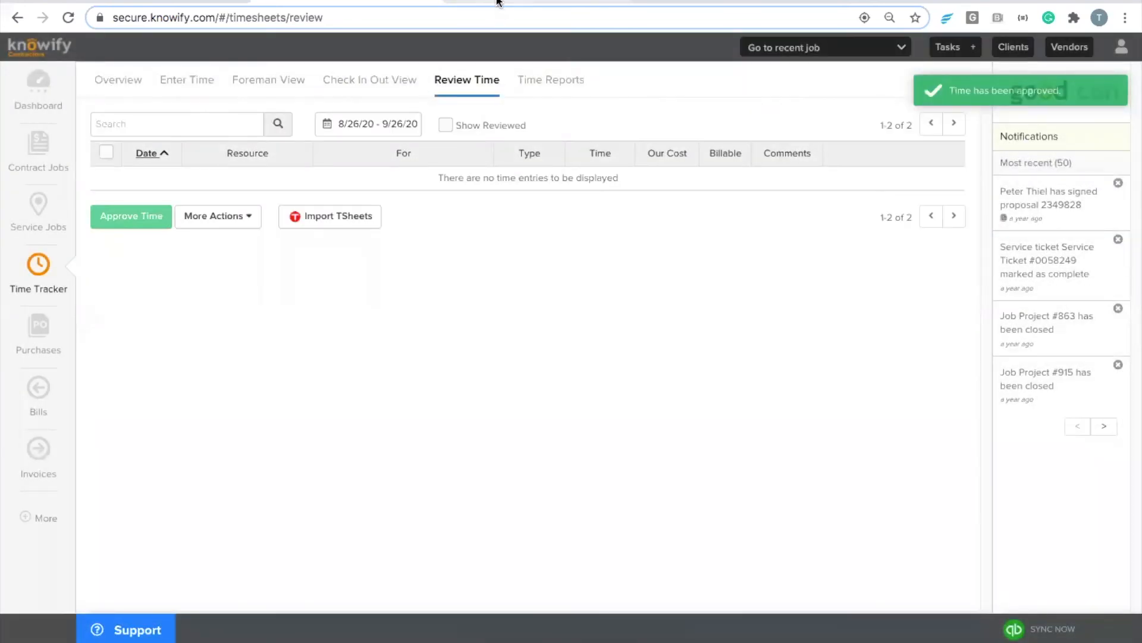
pyautogui.click(499, 3)
pyautogui.click(70, 433)
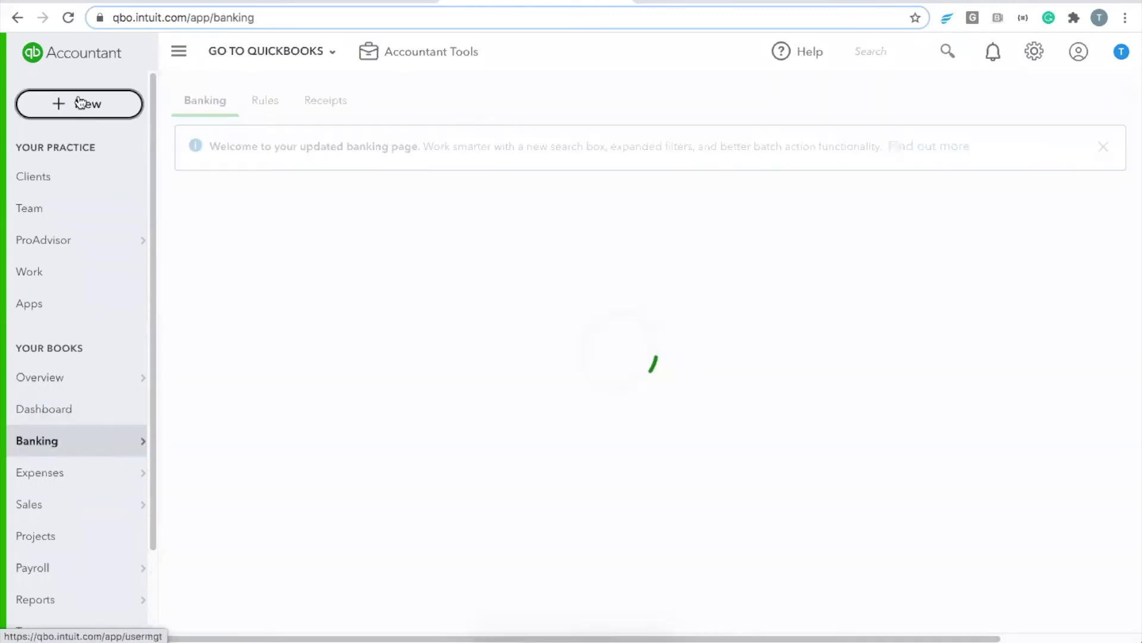
# Step: Open a QuickBooks weekly timesheet for the worker showing the two synced 1:00 entries
pyautogui.click(79, 102)
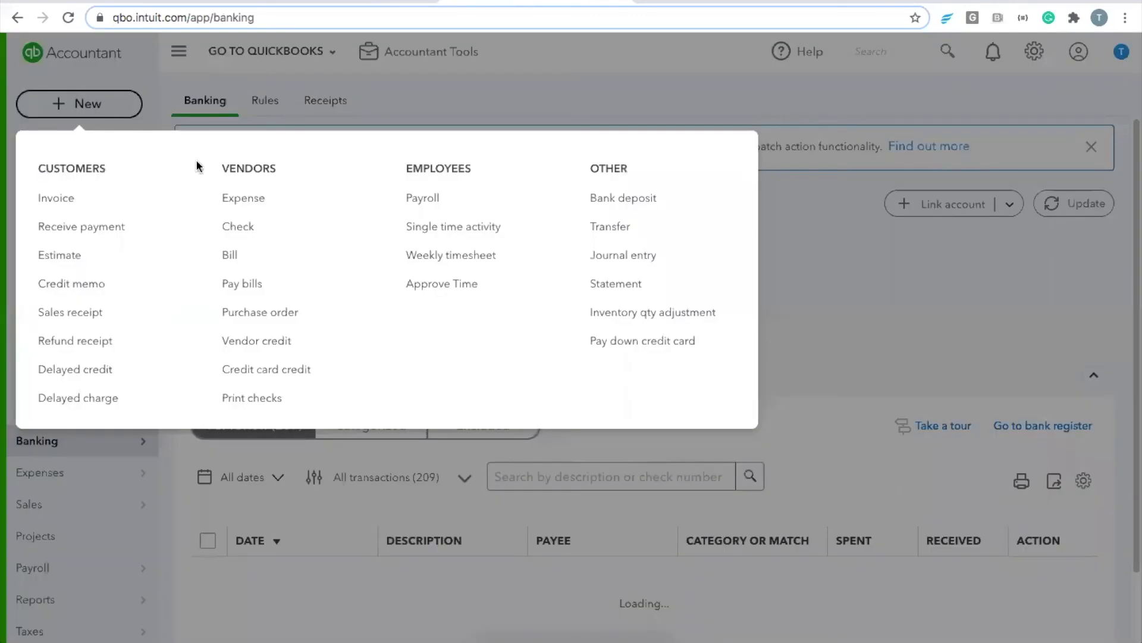
pyautogui.click(445, 256)
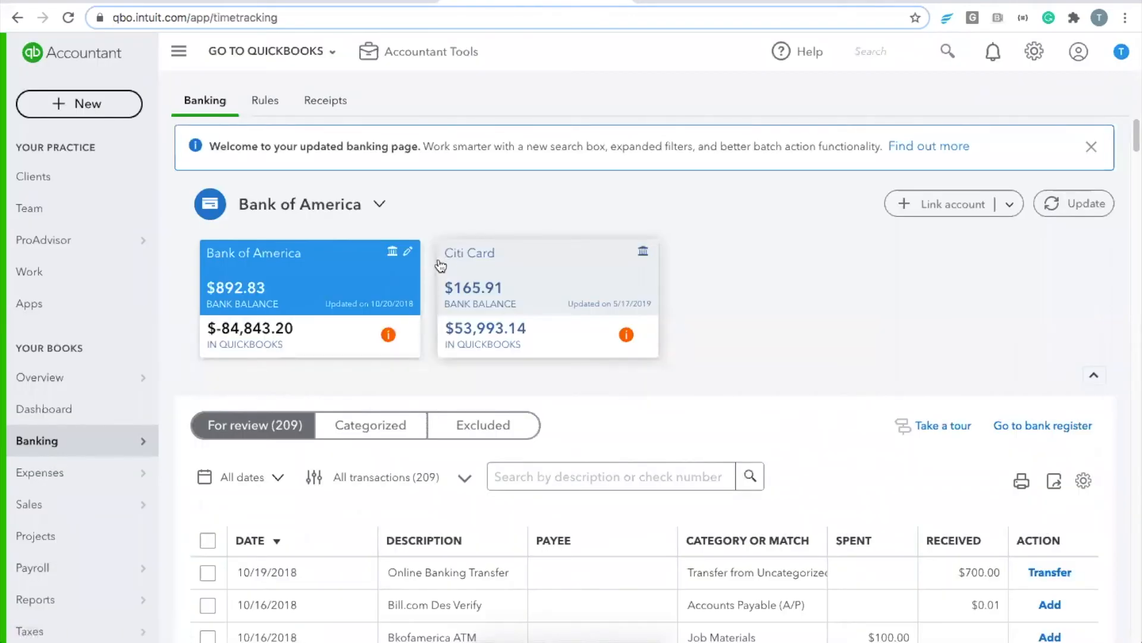
pyautogui.click(95, 107)
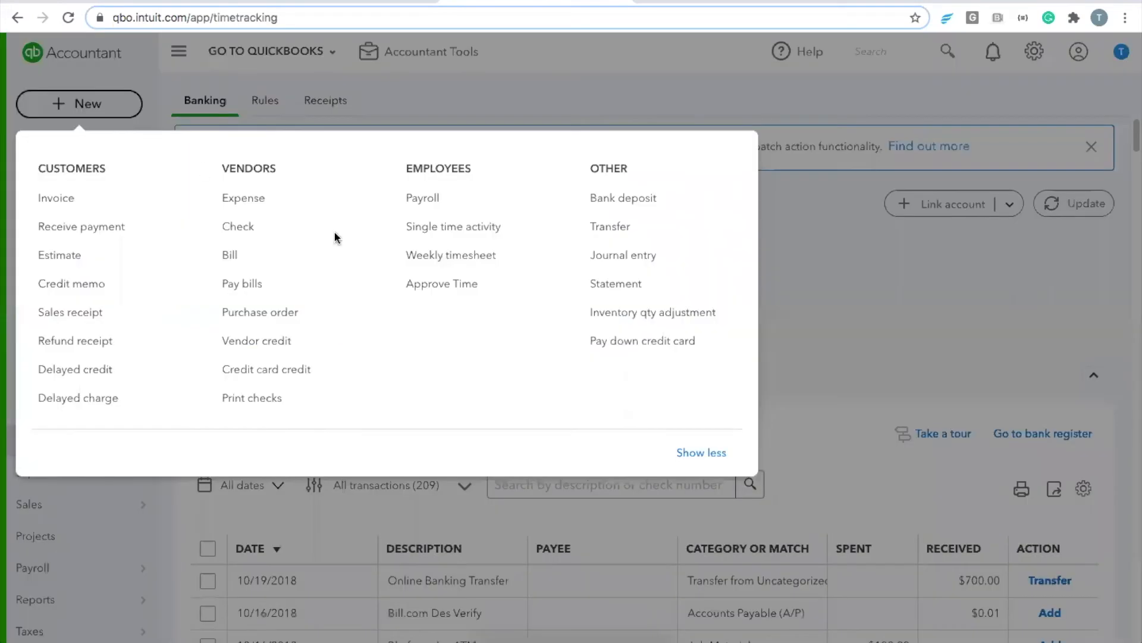
pyautogui.click(440, 255)
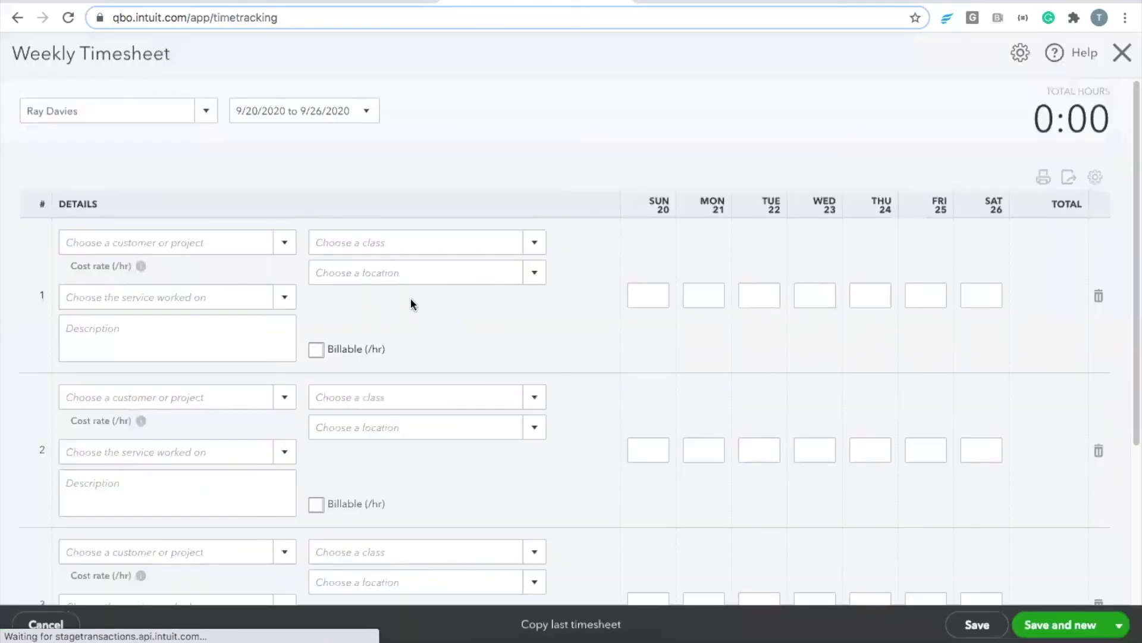
pyautogui.click(130, 116)
pyautogui.click(204, 113)
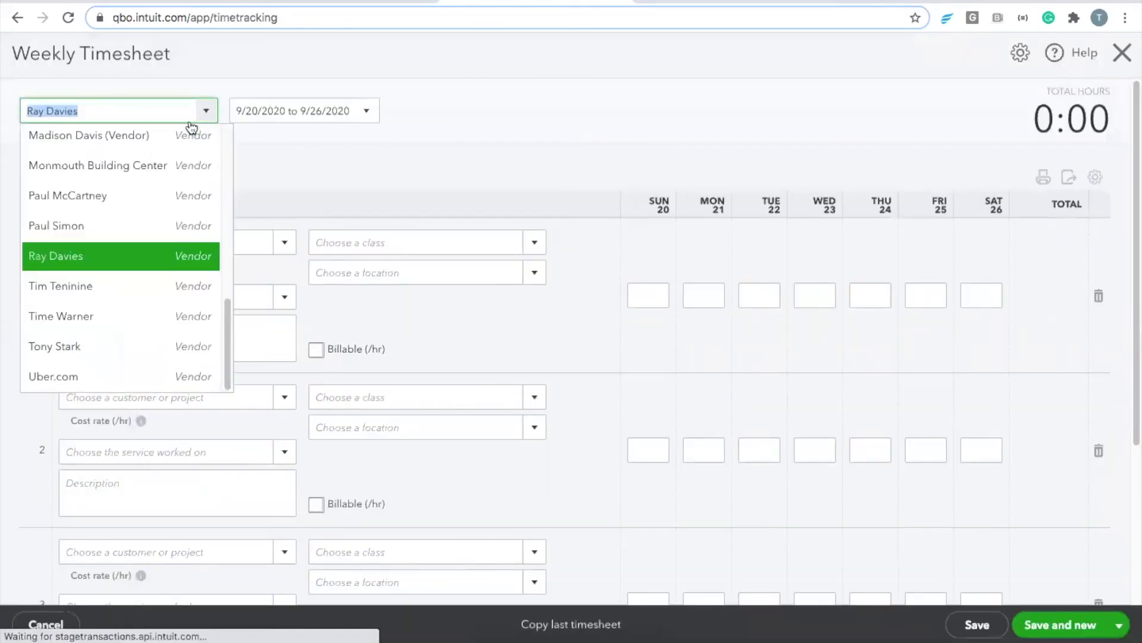
pyautogui.click(122, 225)
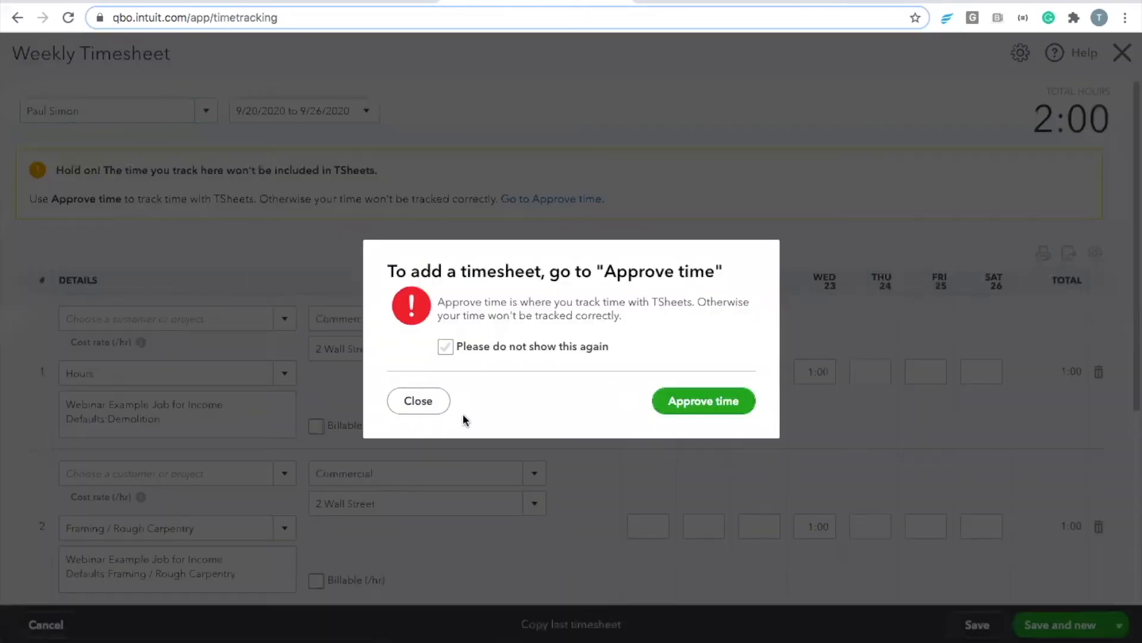
pyautogui.click(416, 400)
pyautogui.scroll(-1, 398, 383)
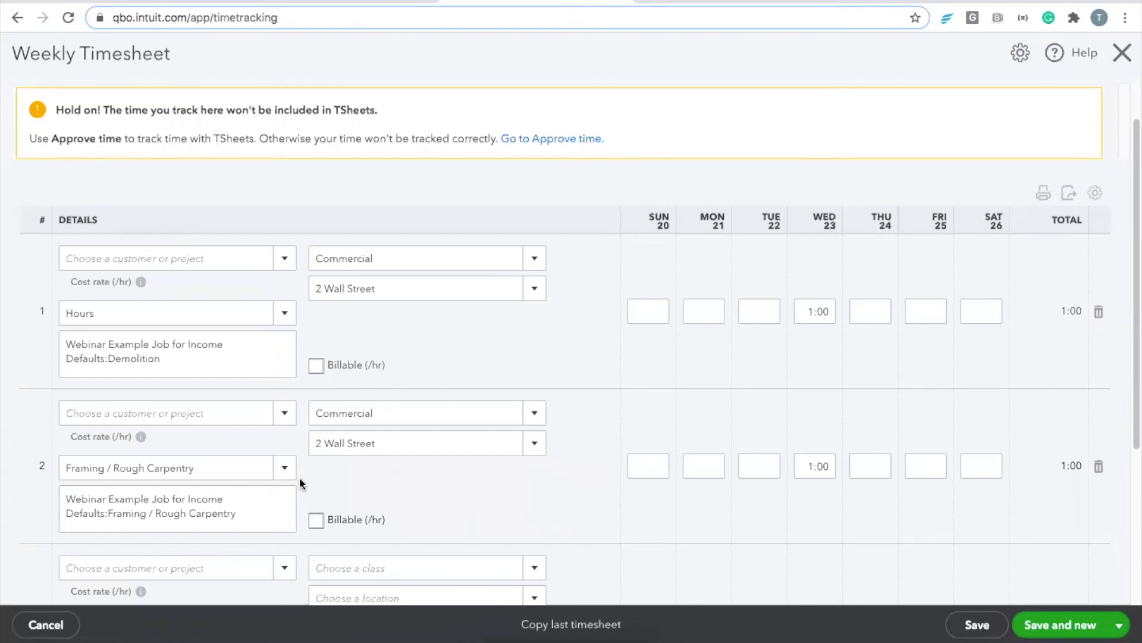
pyautogui.click(357, 3)
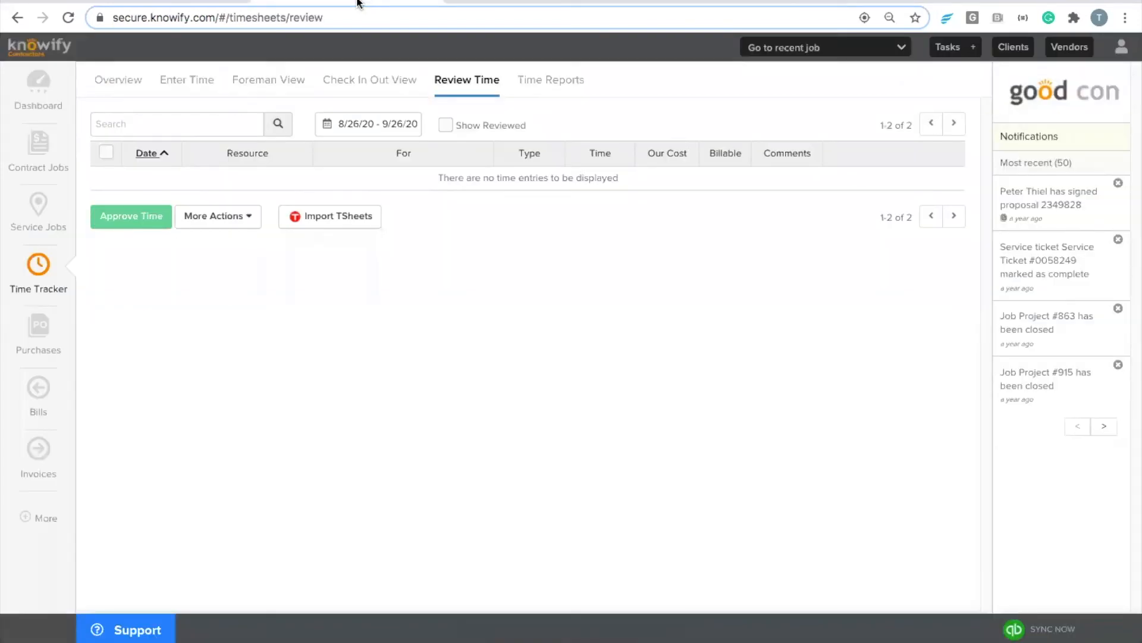
# Step: Open Knowify's Admin customization settings to the QuickBooks integration section
pyautogui.click(42, 167)
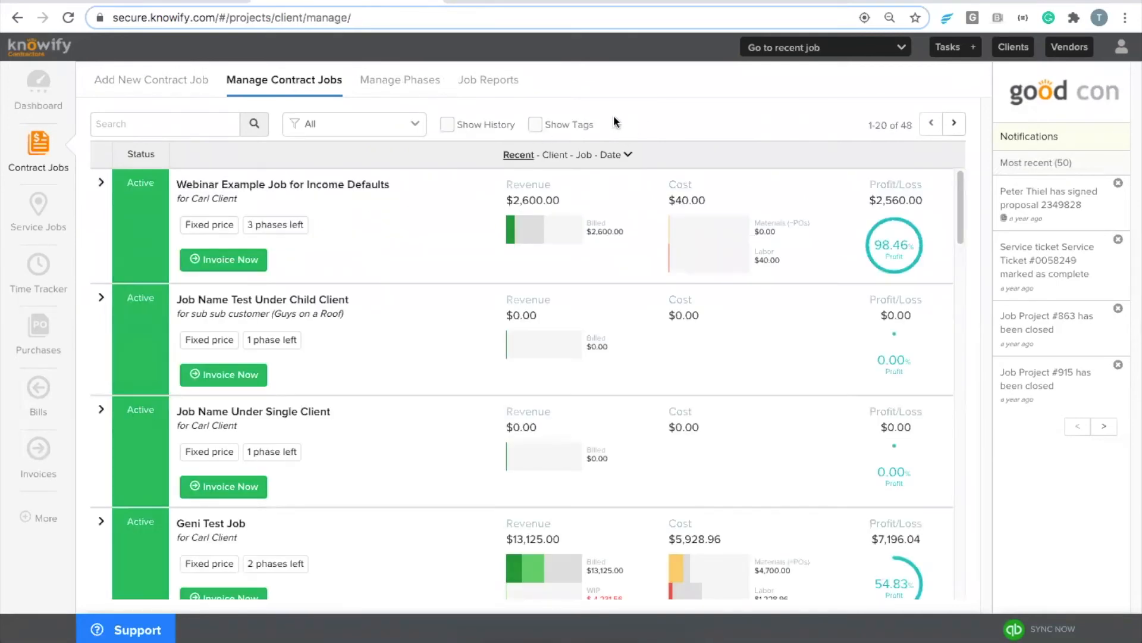
pyautogui.click(1122, 47)
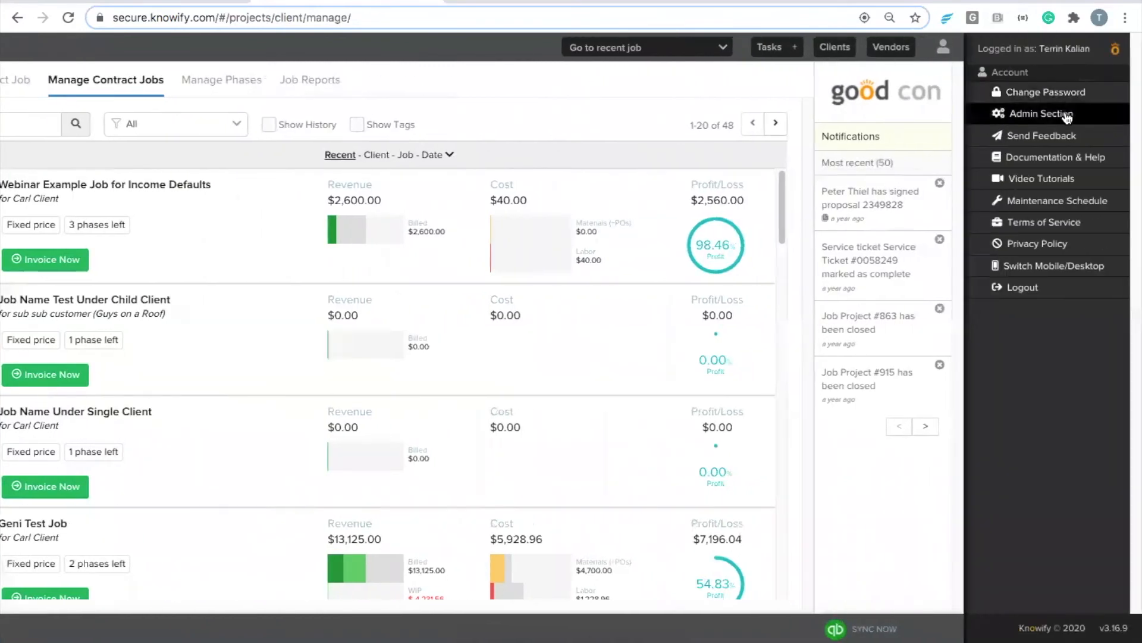
pyautogui.click(1065, 115)
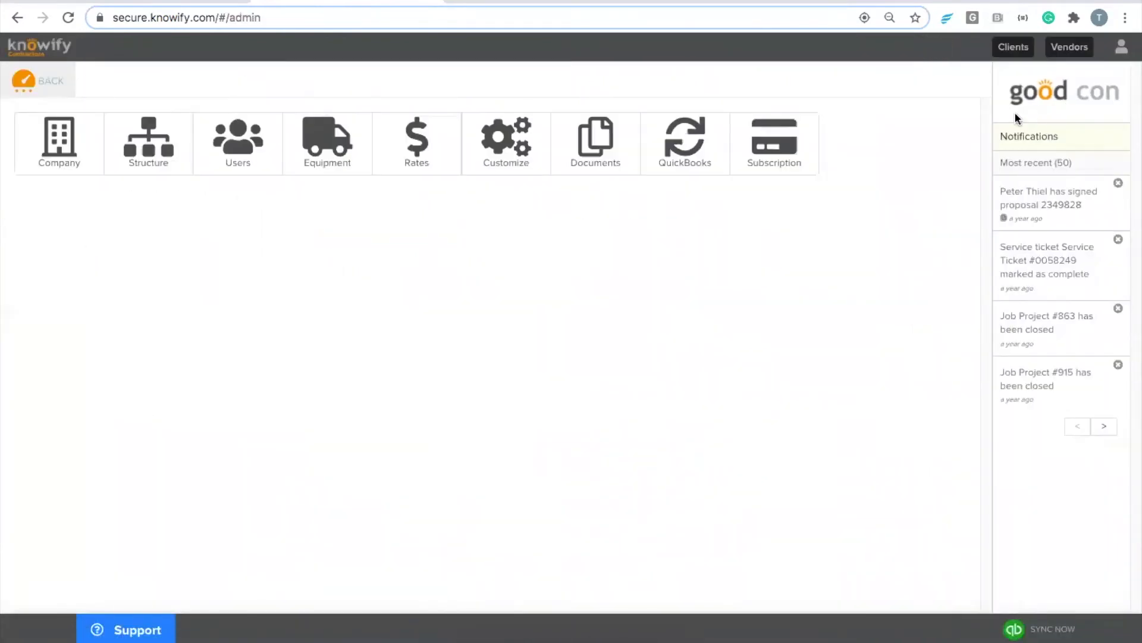
pyautogui.click(495, 167)
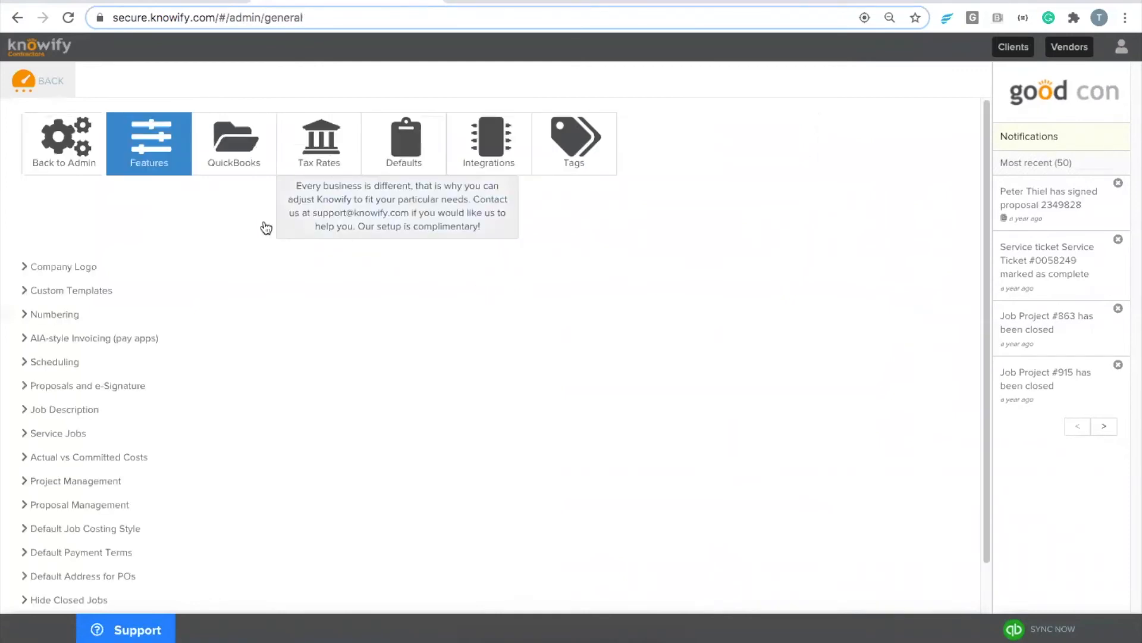
pyautogui.click(232, 148)
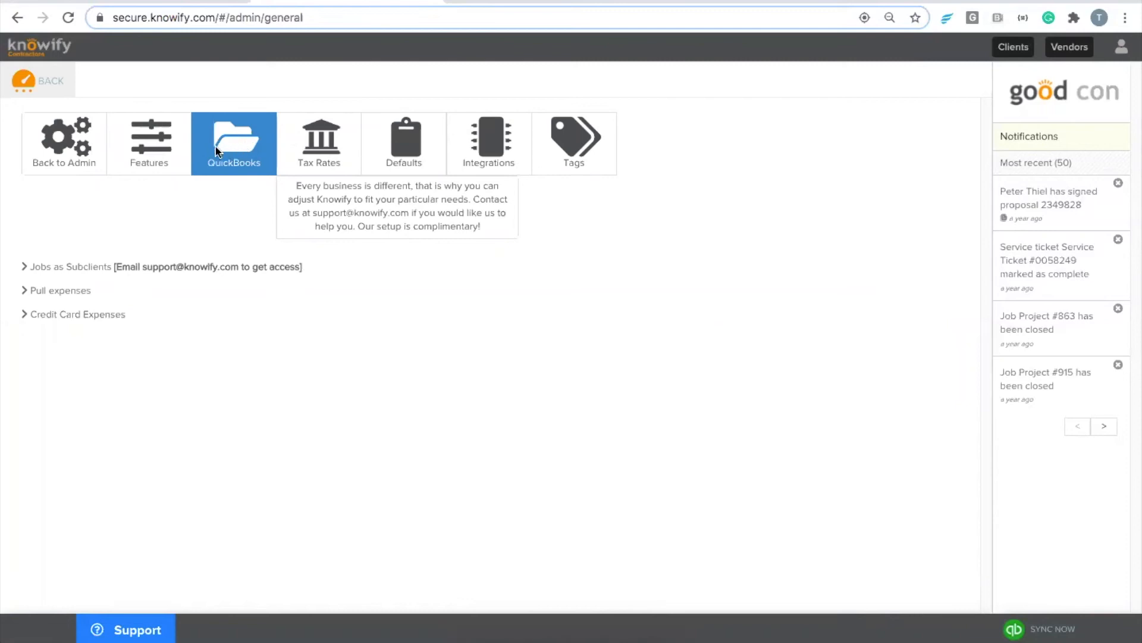
# Step: Review the Jobs as Subclients setting and confirm Pull expenses is checked
pyautogui.click(77, 267)
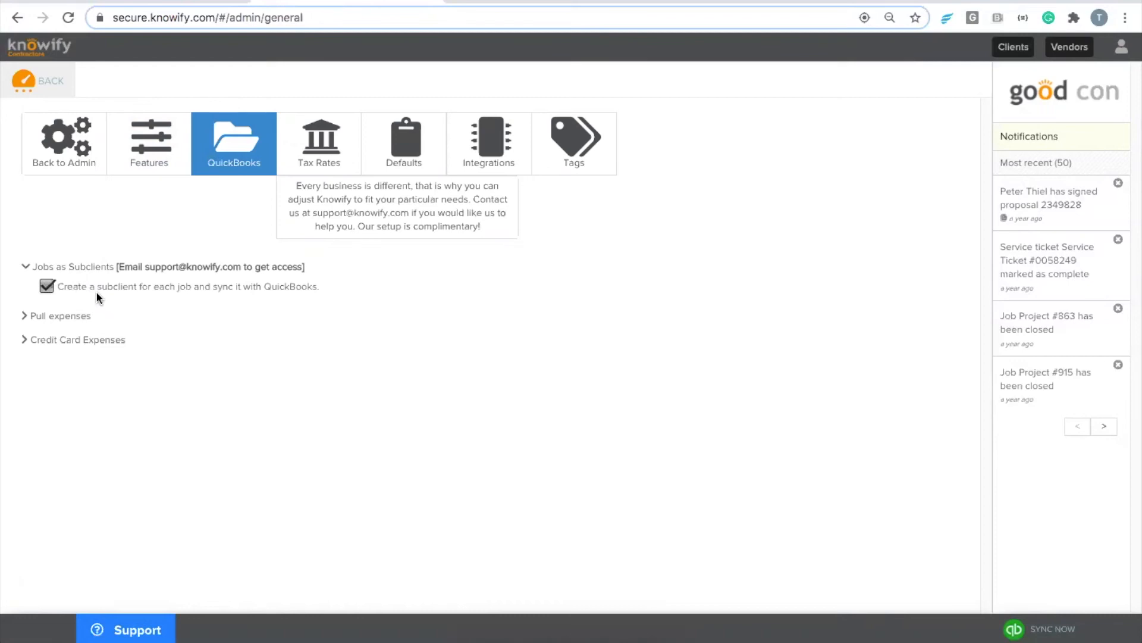
pyautogui.doubleClick(112, 286)
pyautogui.click(145, 472)
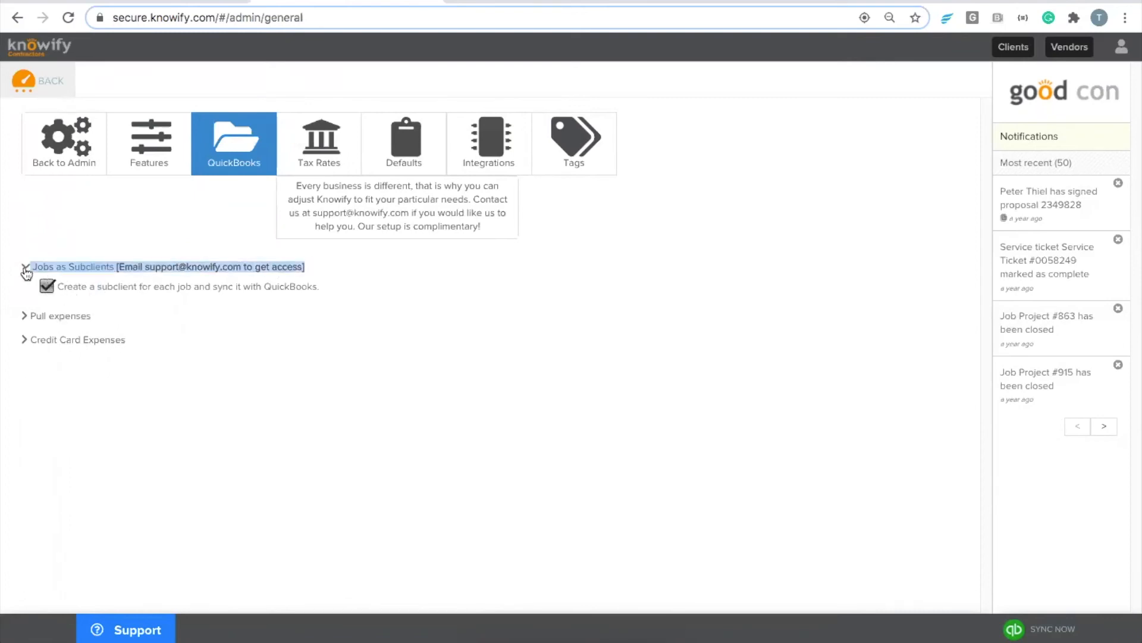
pyautogui.click(324, 267)
pyautogui.click(321, 269)
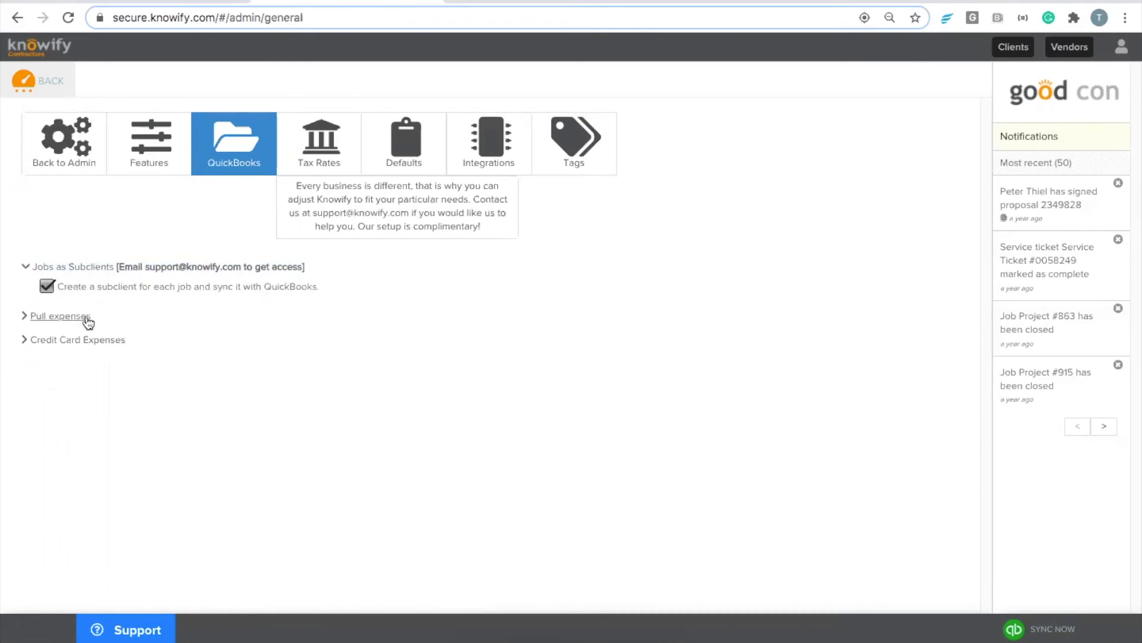
pyautogui.click(80, 320)
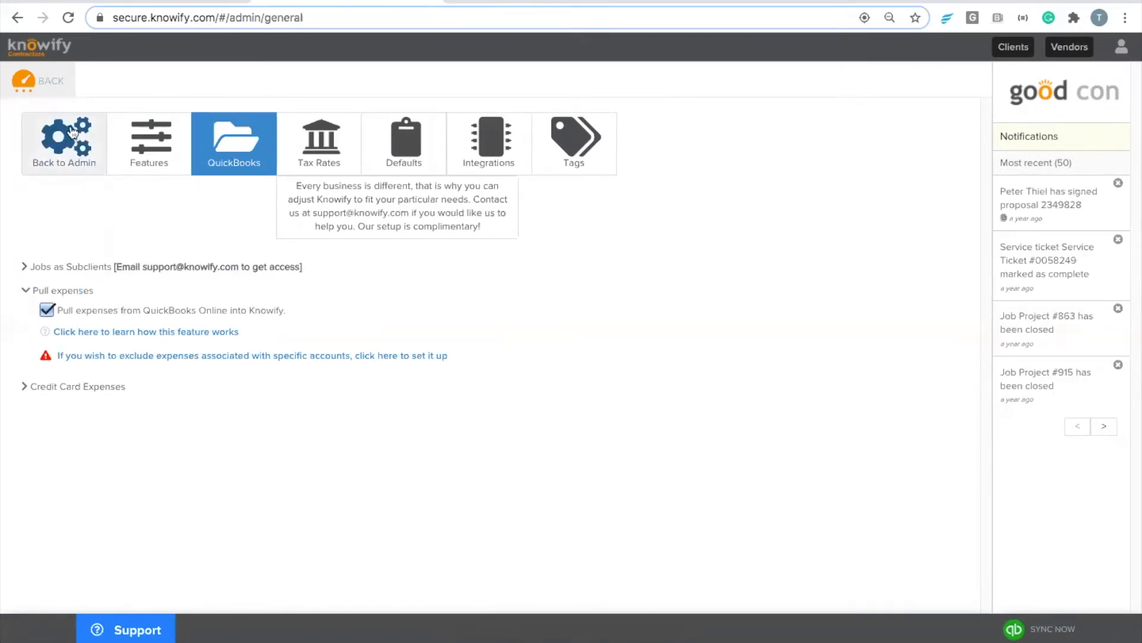
pyautogui.click(61, 83)
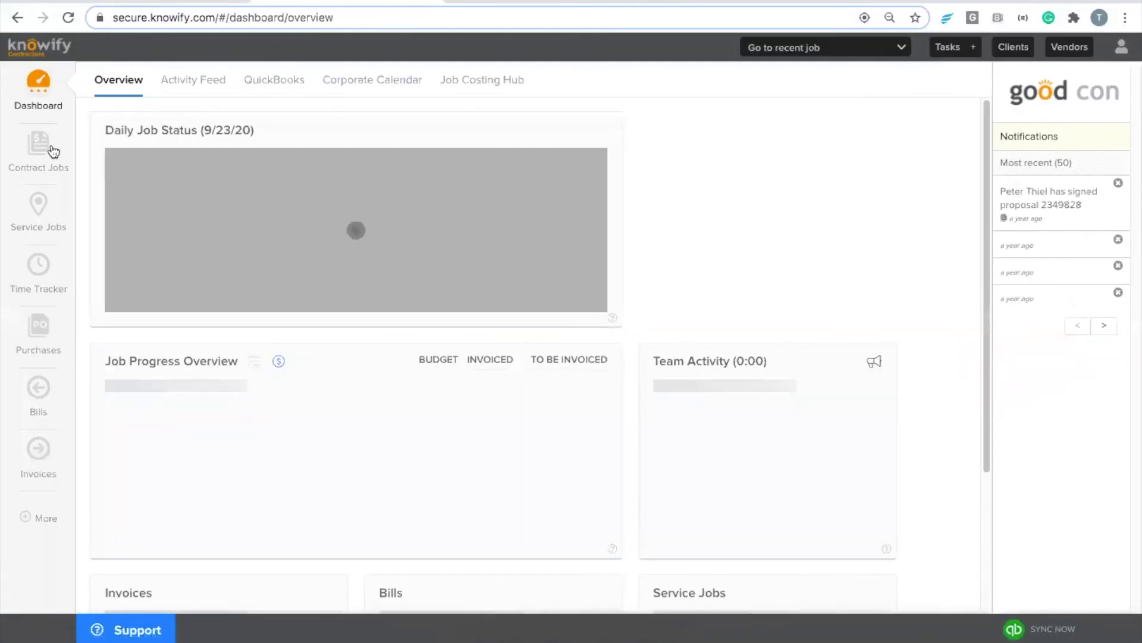
# Step: Open the Webinar Example Job for Income Defaults, confirm its sync, and view it in QuickBooks
pyautogui.click(50, 160)
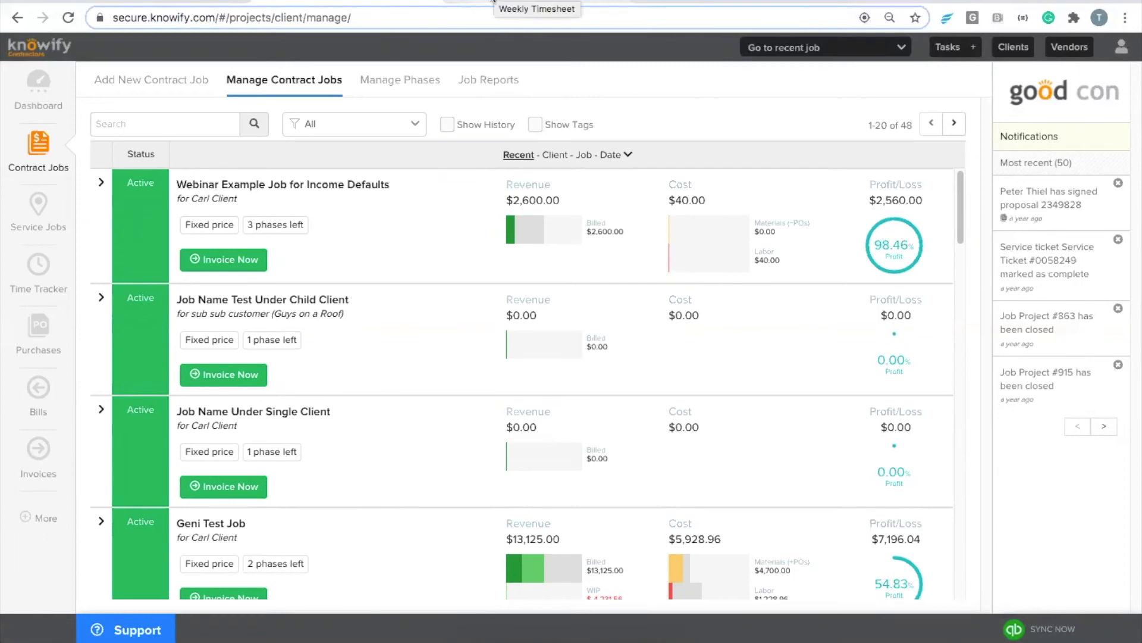
pyautogui.click(135, 187)
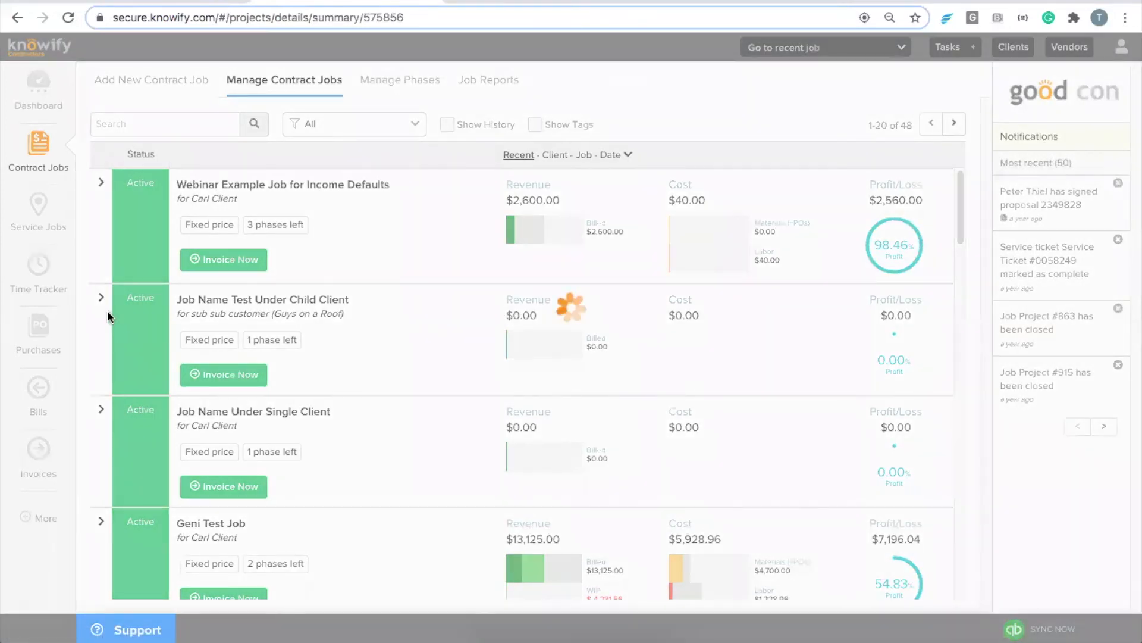
pyautogui.scroll(-3, 236, 351)
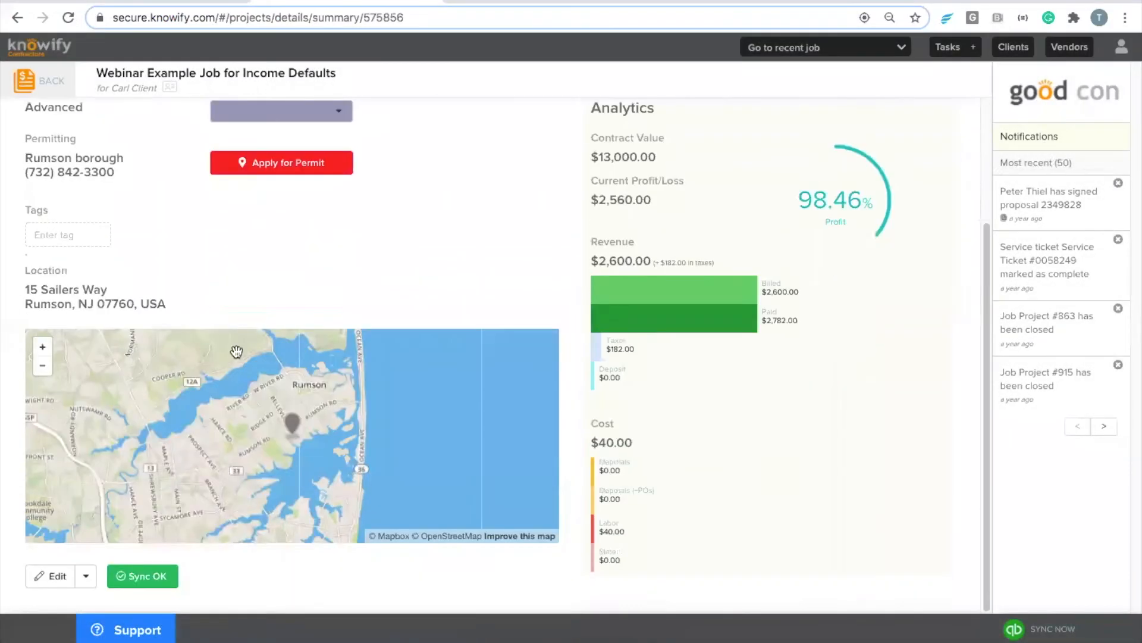
pyautogui.click(143, 586)
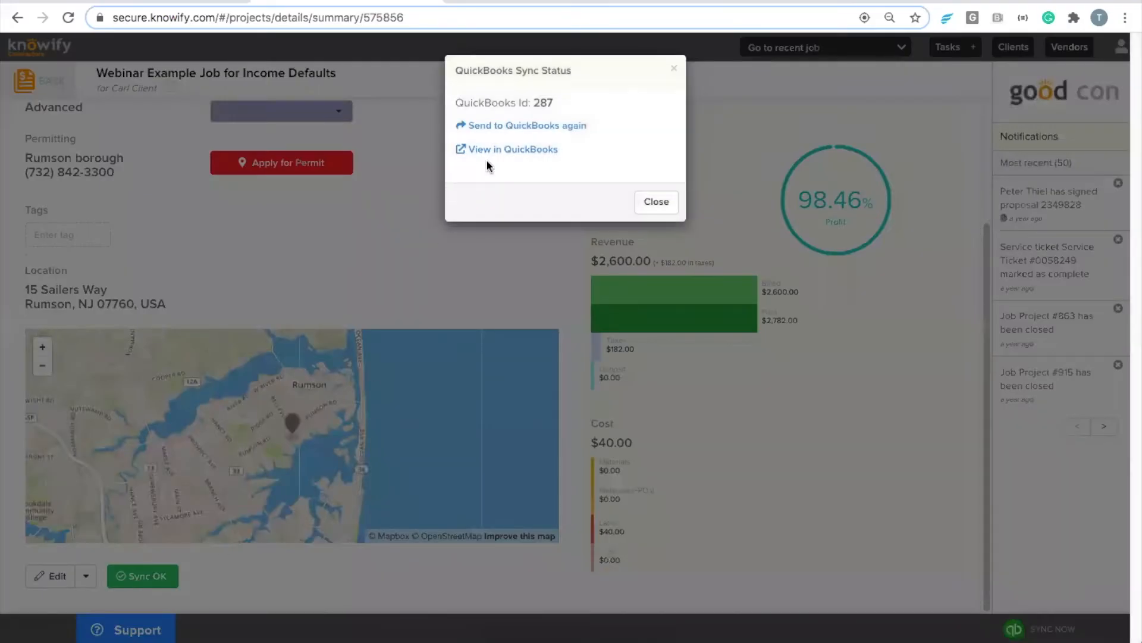
pyautogui.click(488, 151)
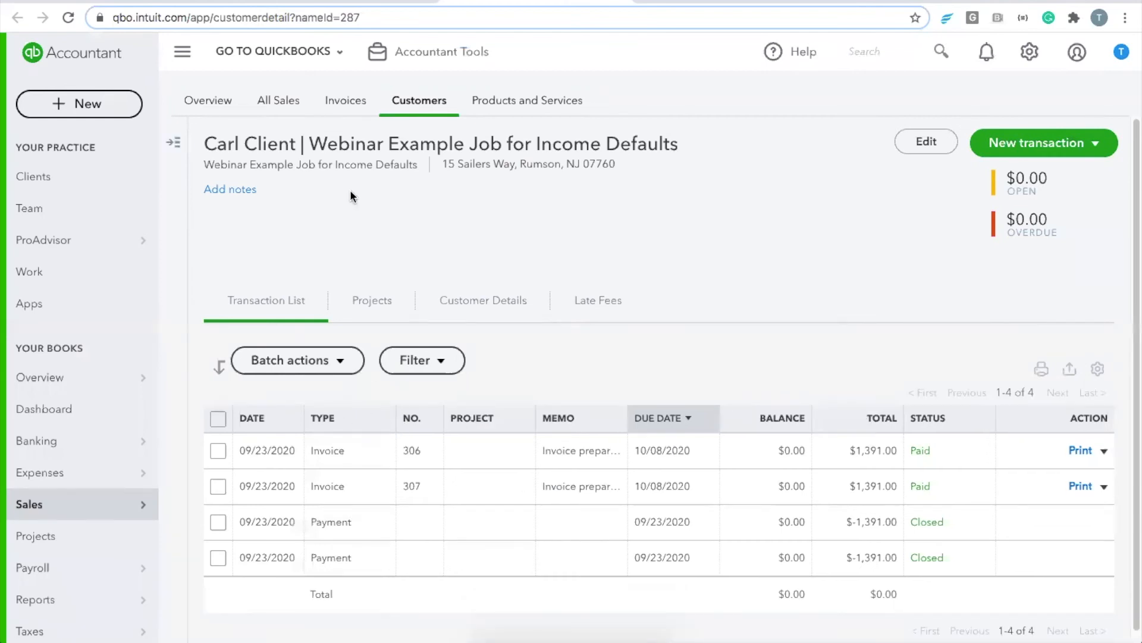
# Step: Highlight the customer and job name, then go to the Expenses transaction list
pyautogui.moveTo(310, 143); pyautogui.dragTo(204, 143)
pyautogui.moveTo(685, 141); pyautogui.dragTo(452, 150)
pyautogui.click(452, 152)
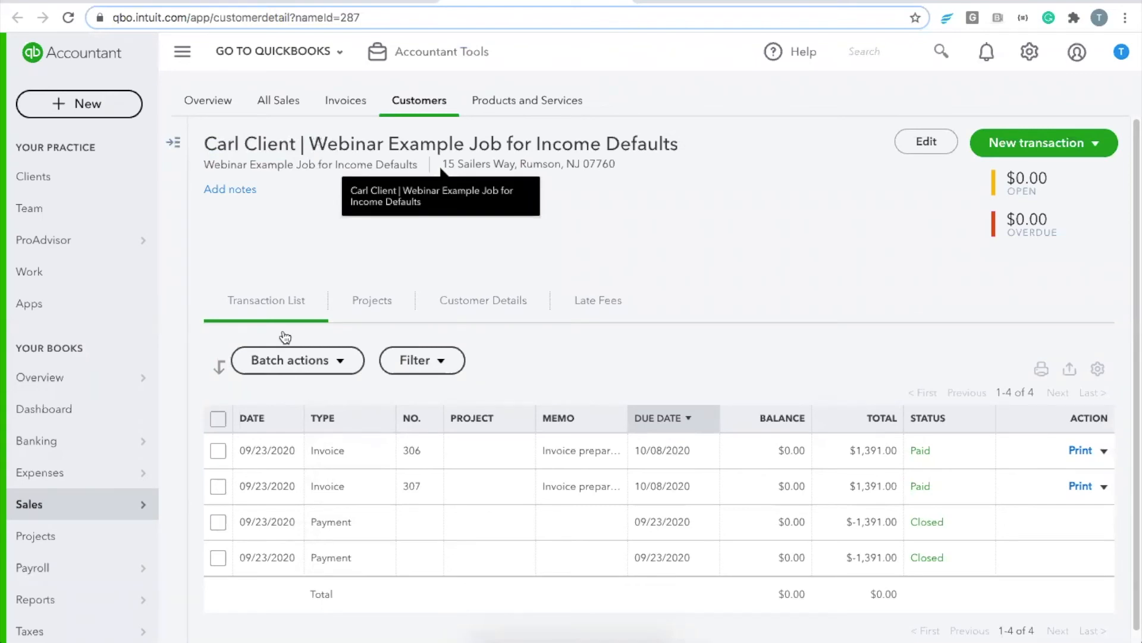
pyautogui.moveTo(75, 479)
pyautogui.click(196, 473)
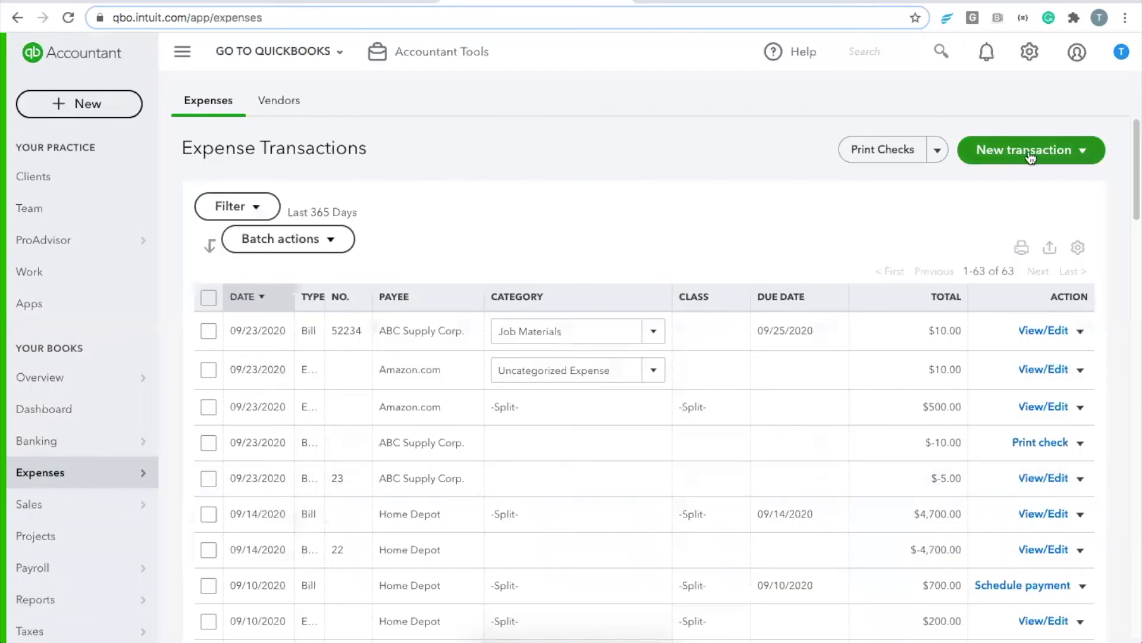
# Step: Start a new bill for vendor Home Depot and delete its pre-filled Lumber and OSB lines
pyautogui.click(1023, 150)
pyautogui.click(1006, 216)
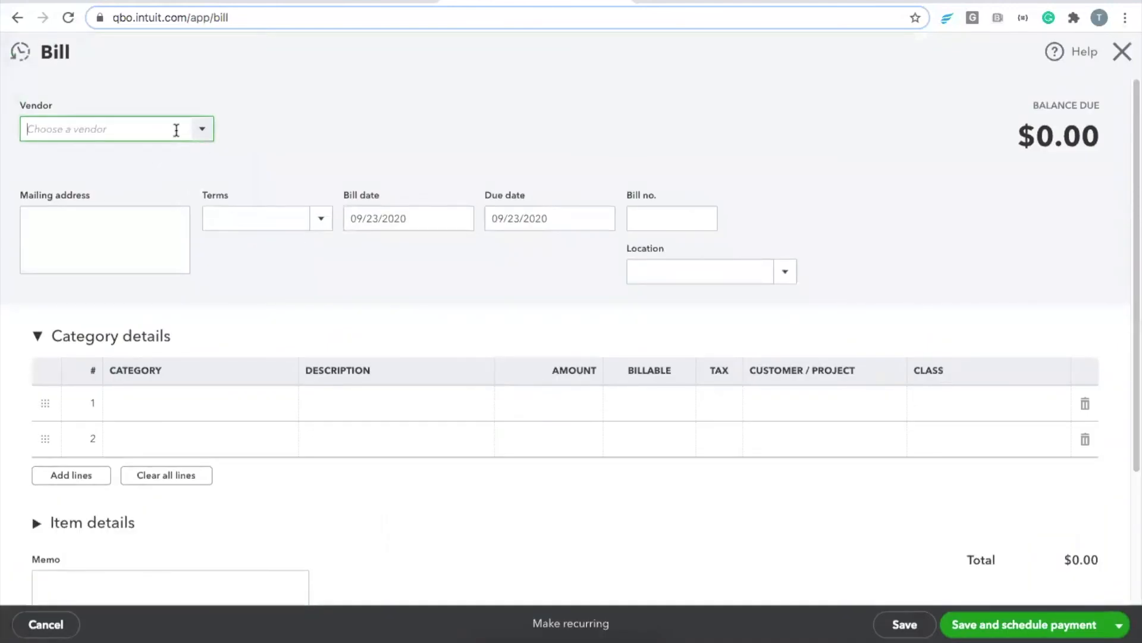
pyautogui.write('Home Depot')
pyautogui.click(128, 185)
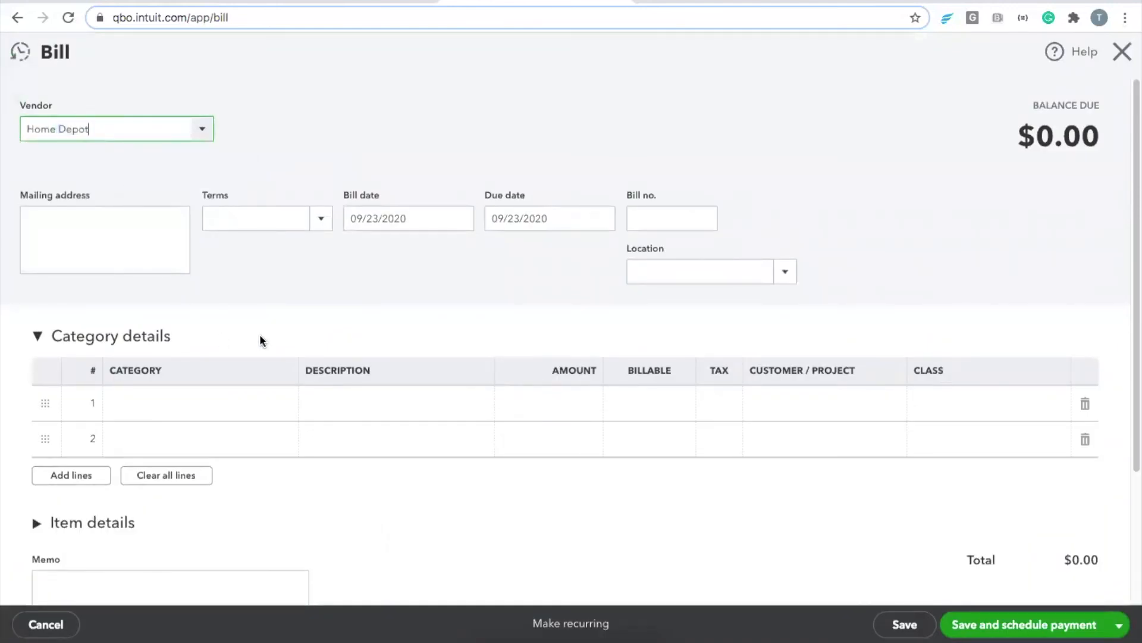
pyautogui.click(878, 417)
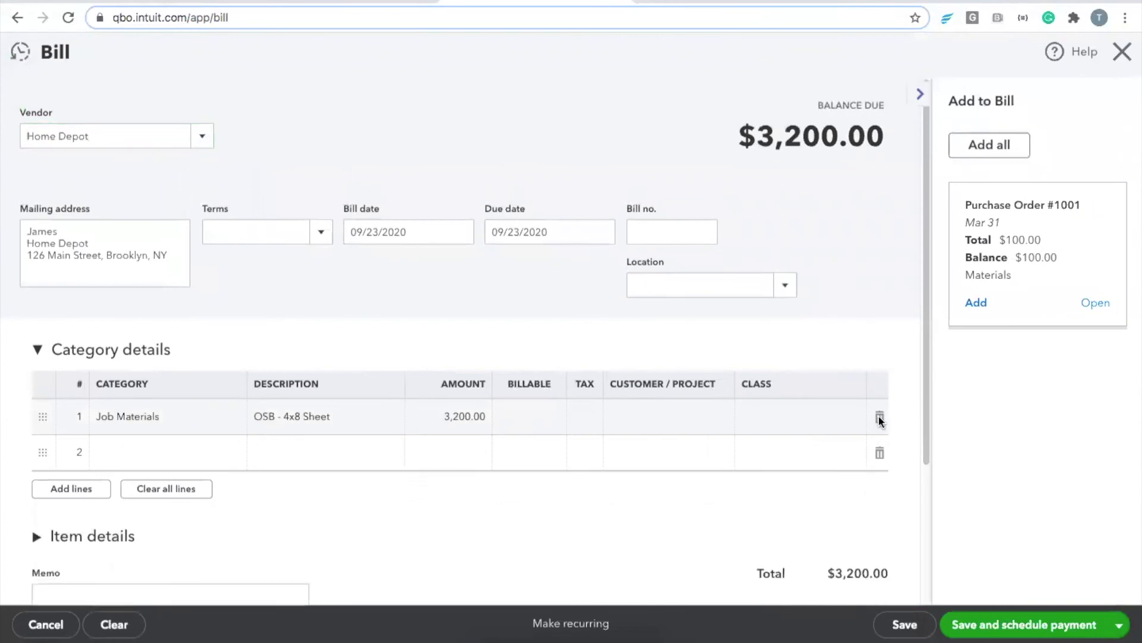
pyautogui.click(879, 417)
# Step: Add a Job Materials line 'Misc. Materials' for 100 on the Webinar job and save
pyautogui.click(196, 421)
pyautogui.write('job')
pyautogui.click(182, 476)
pyautogui.click(321, 415)
pyautogui.write('Misc. Materials')
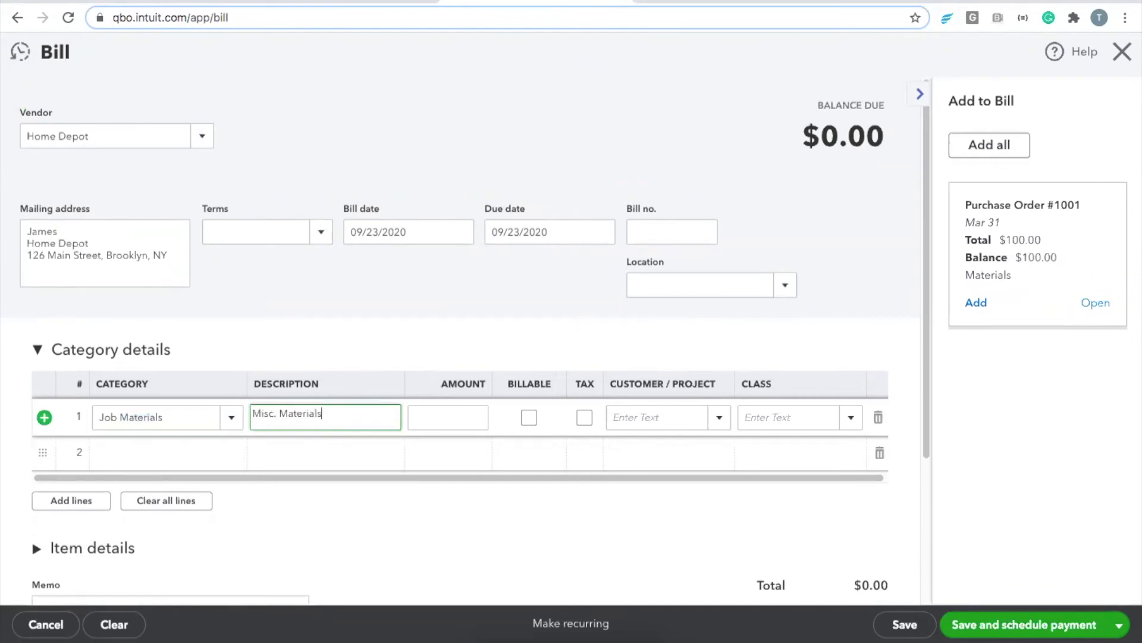
pyautogui.press('Tab')
pyautogui.write('100')
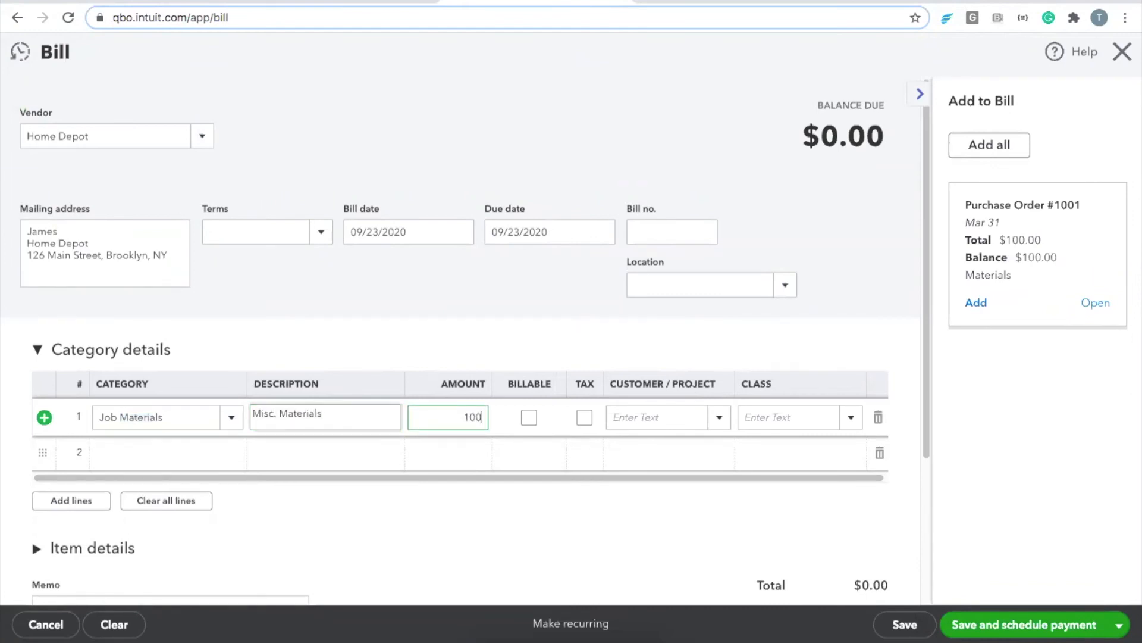
pyautogui.click(671, 415)
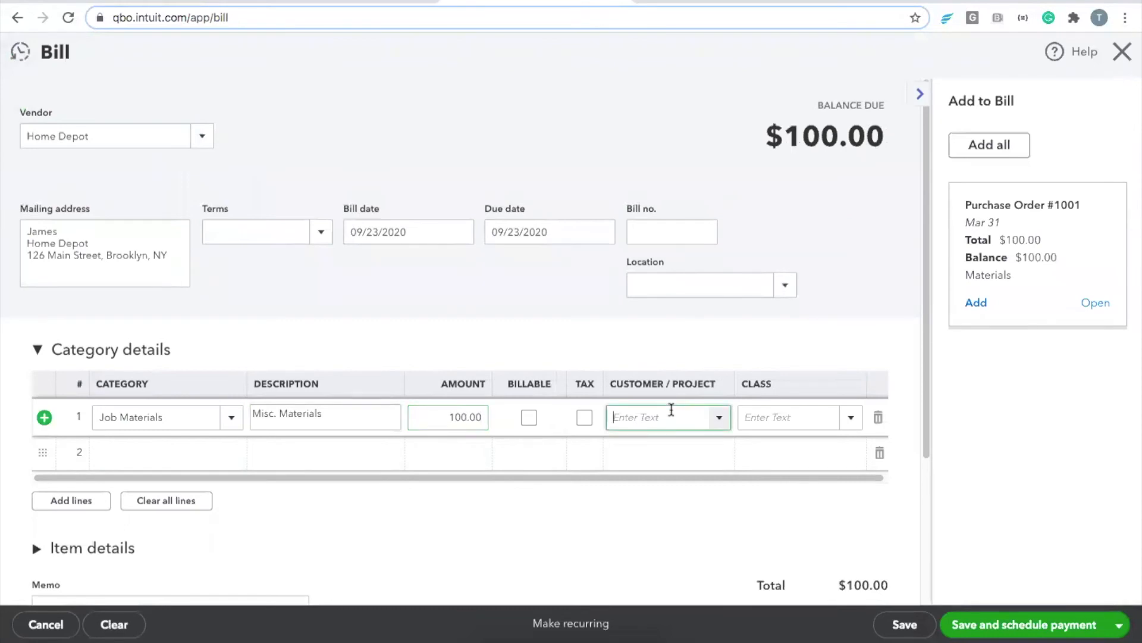
pyautogui.write('webinar')
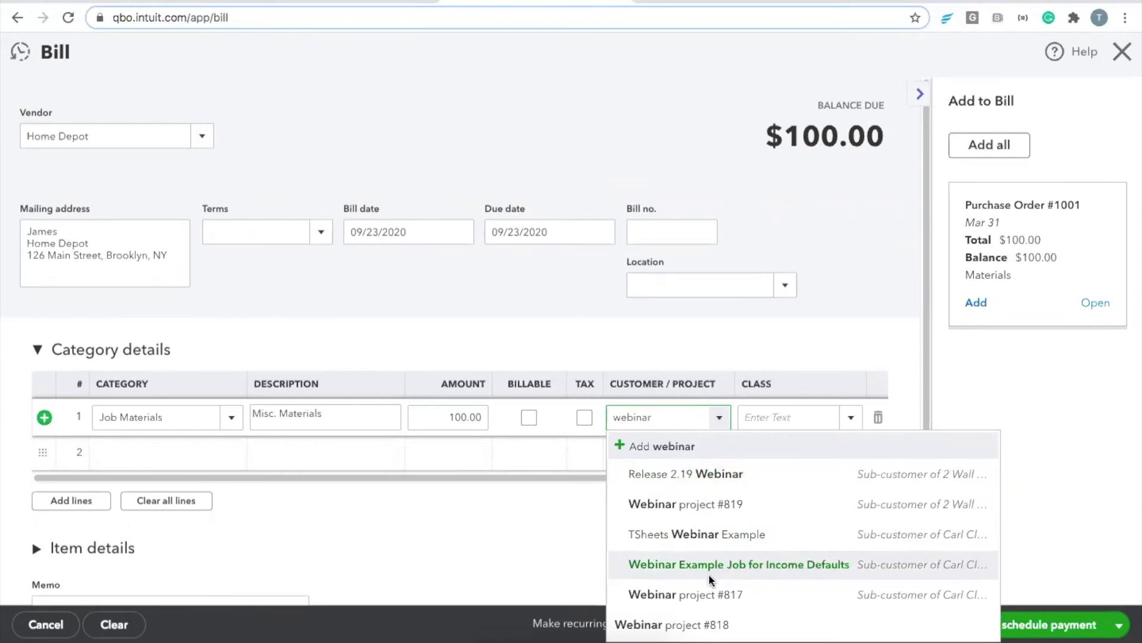
pyautogui.click(709, 574)
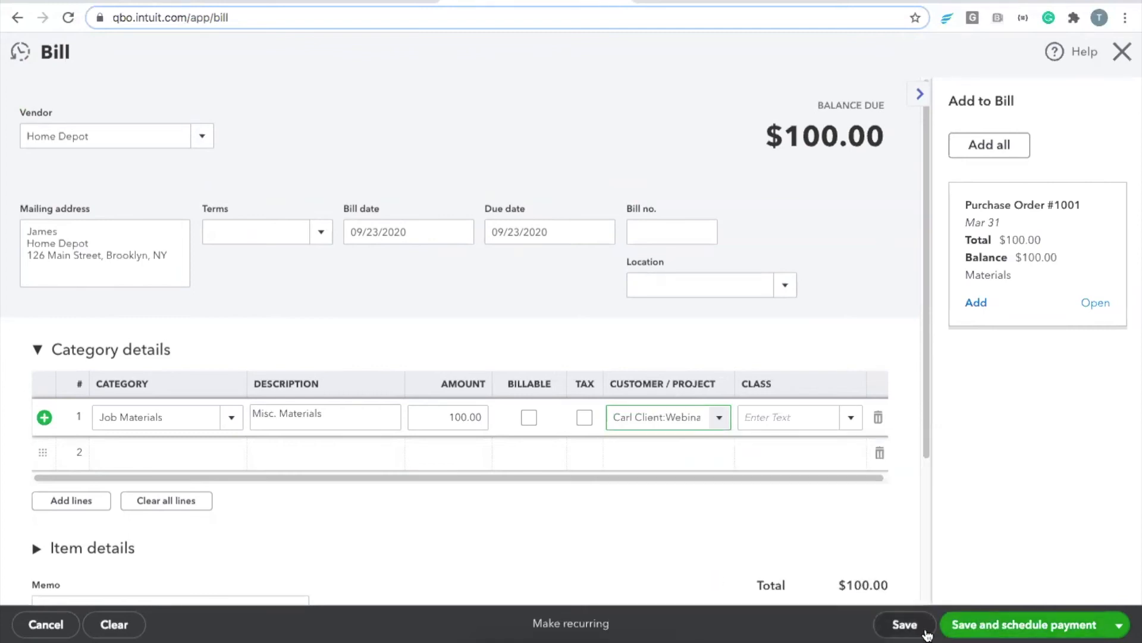
pyautogui.click(905, 625)
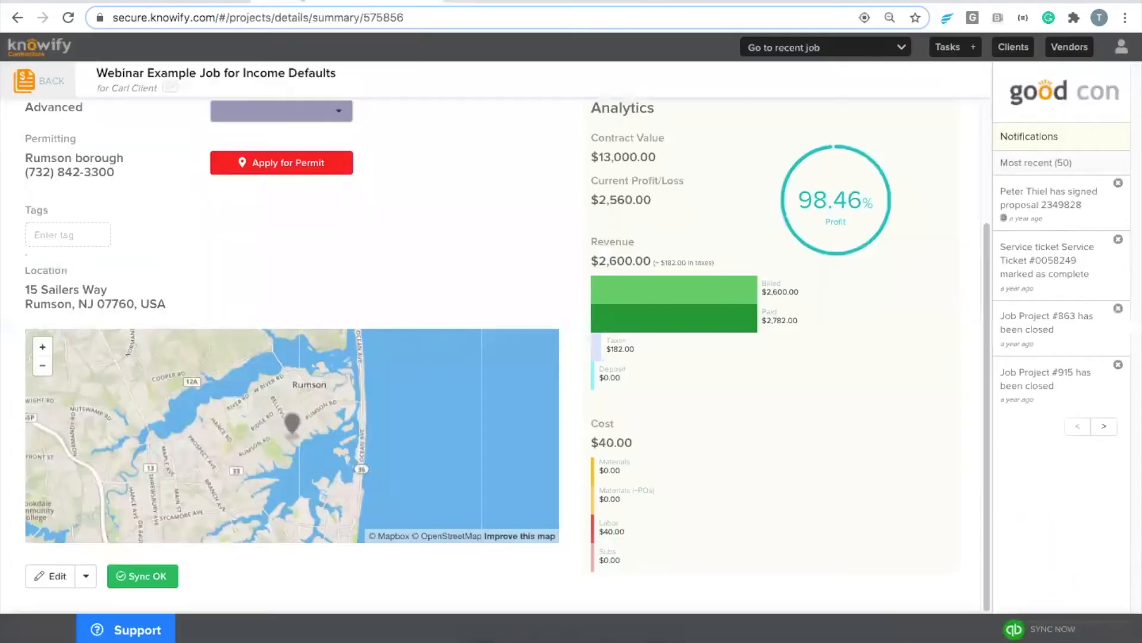
pyautogui.click(321, 2)
# Step: Sync Knowify with QuickBooks and check the $100.00 Misc. Materials cost in Plan & Track
pyautogui.click(1054, 630)
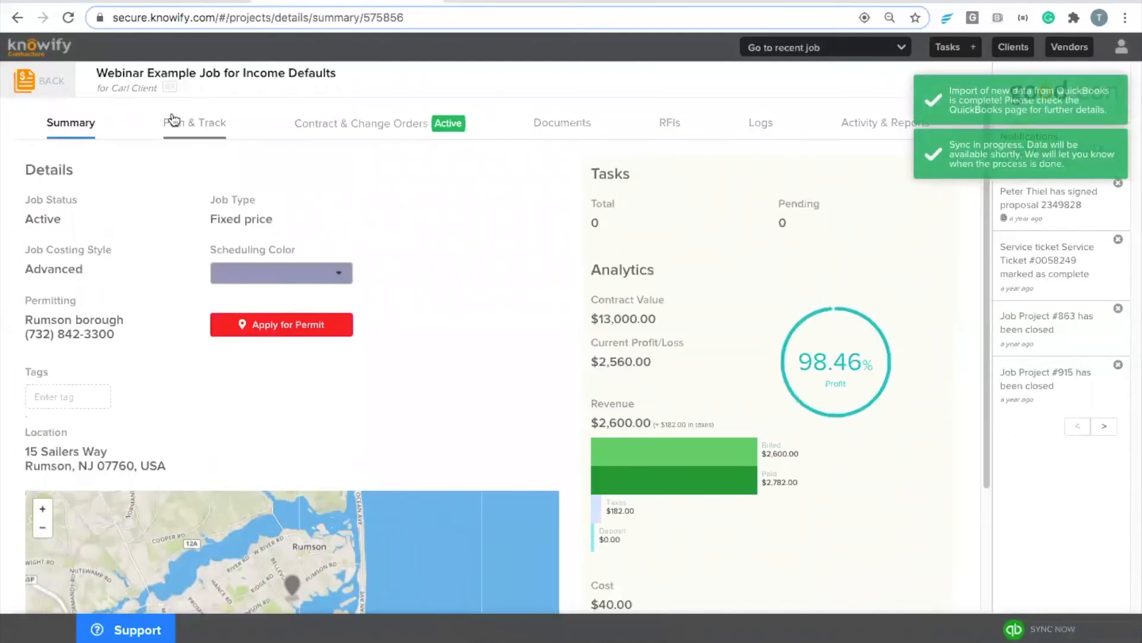
pyautogui.click(173, 121)
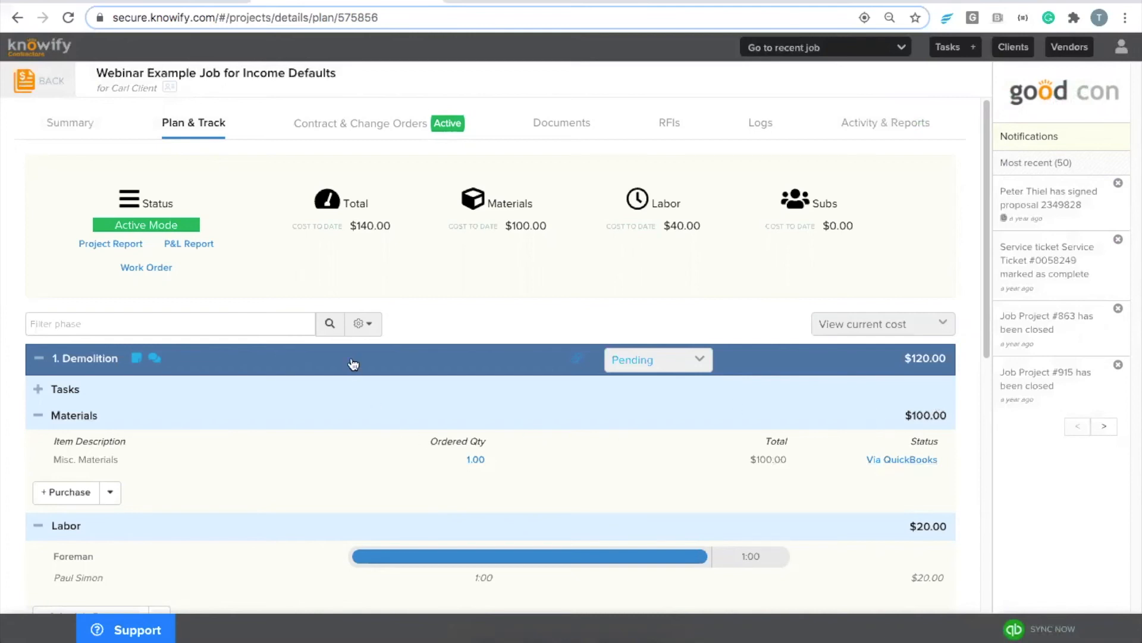
pyautogui.click(353, 364)
pyautogui.click(322, 410)
pyautogui.click(321, 458)
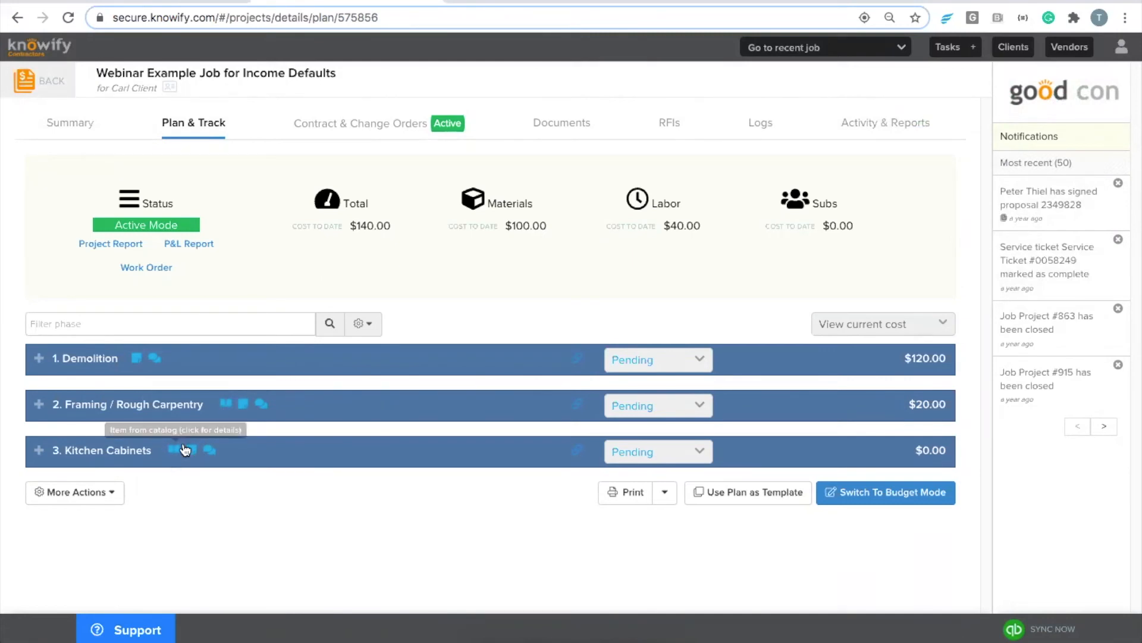
pyautogui.click(471, 5)
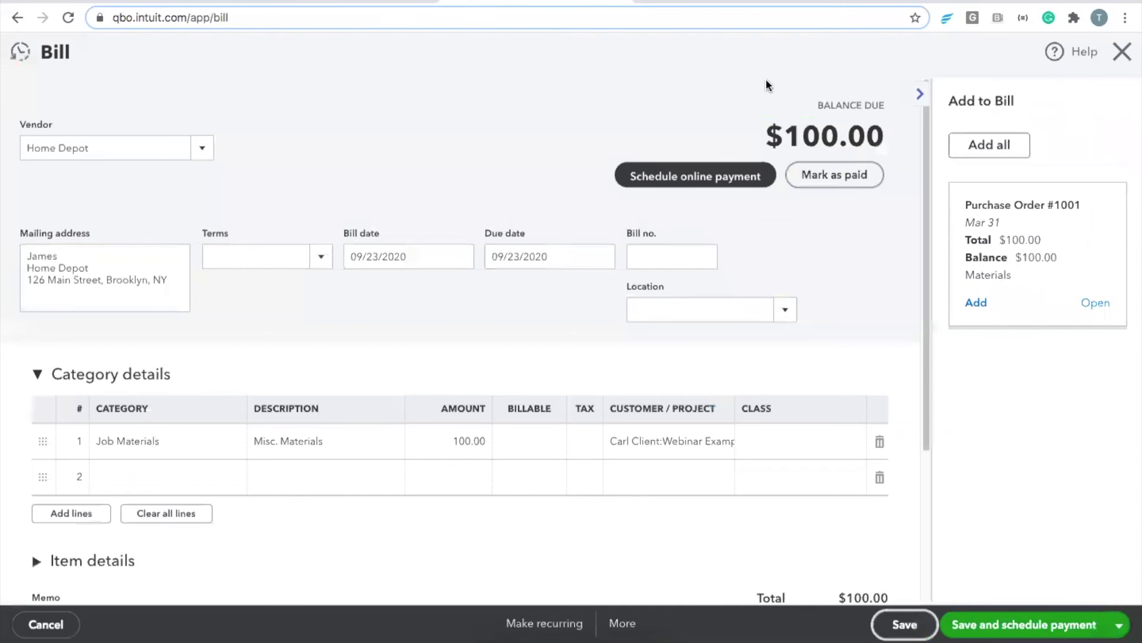
# Step: Start another Home Depot bill, remove the Job Materials category line, and open item details
pyautogui.click(1123, 53)
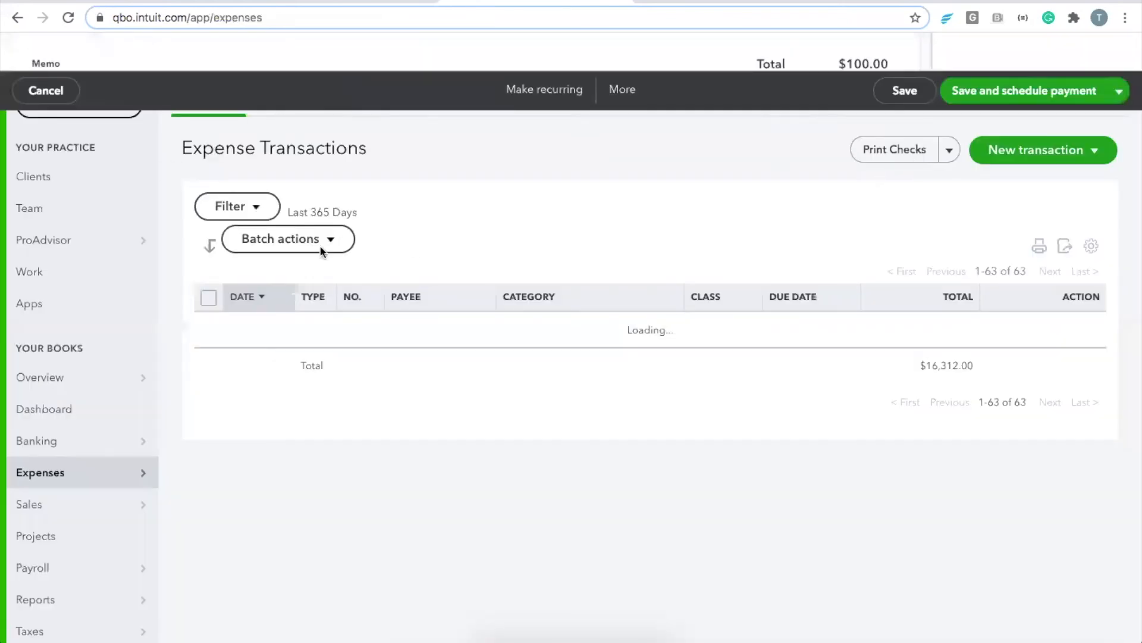
pyautogui.click(1041, 152)
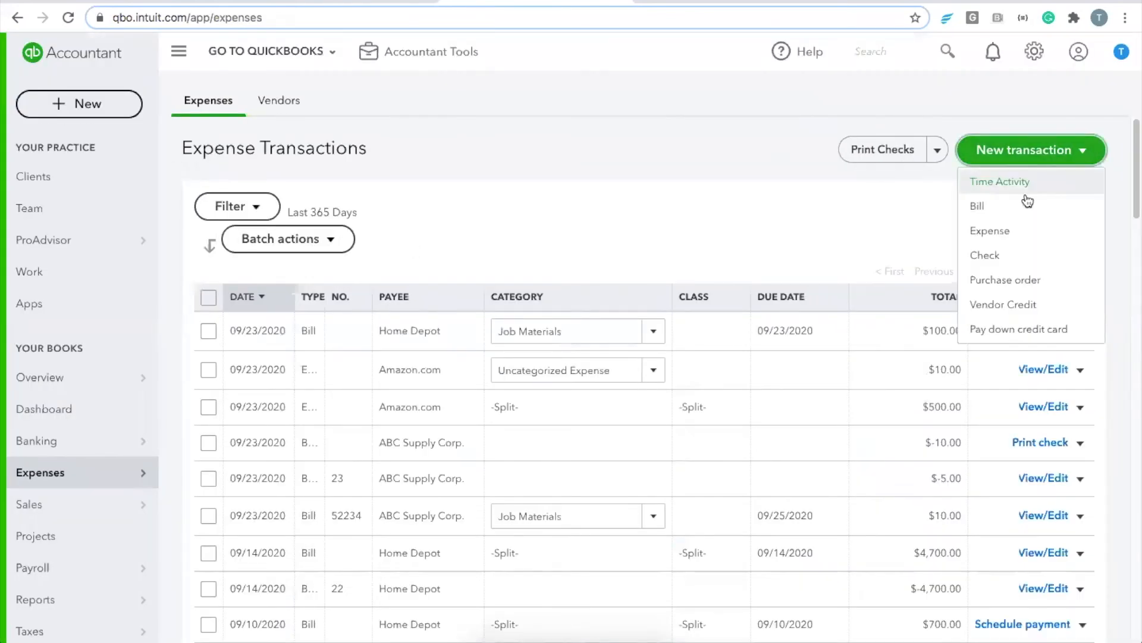
pyautogui.click(998, 216)
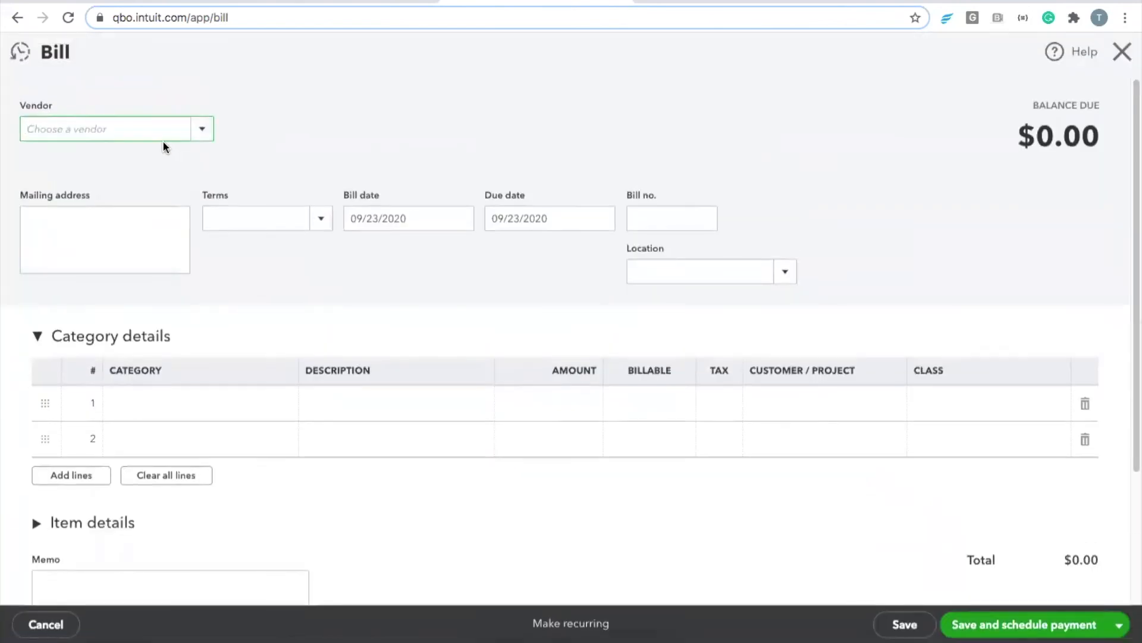
pyautogui.click(158, 127)
pyautogui.write('hom')
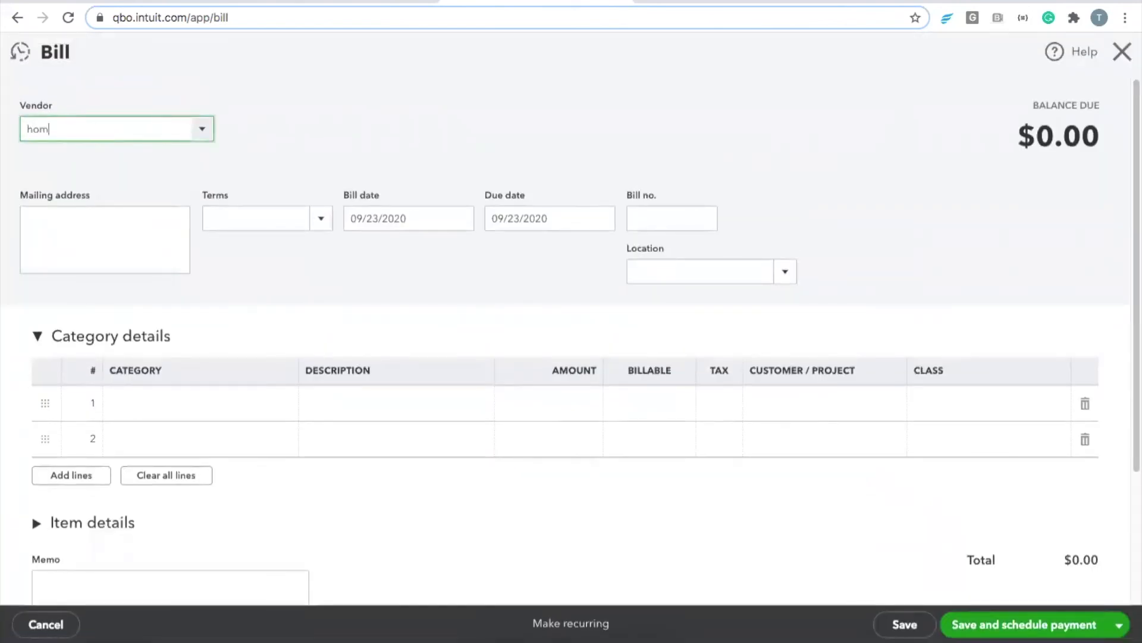
pyautogui.write('e de')
pyautogui.click(77, 183)
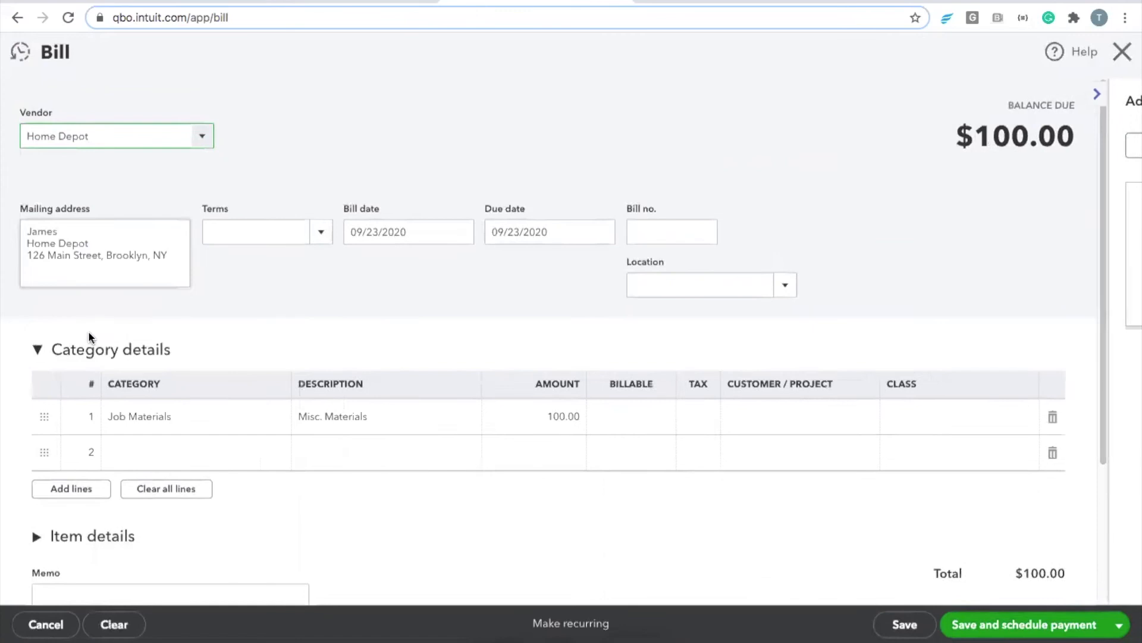
pyautogui.click(101, 355)
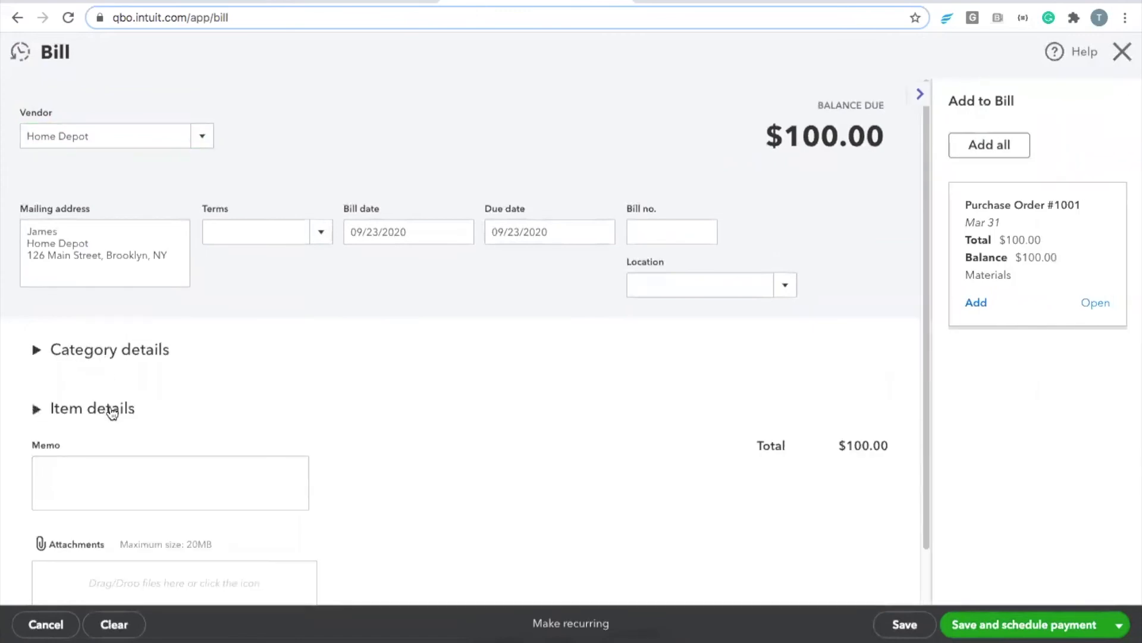
pyautogui.click(98, 351)
pyautogui.click(880, 418)
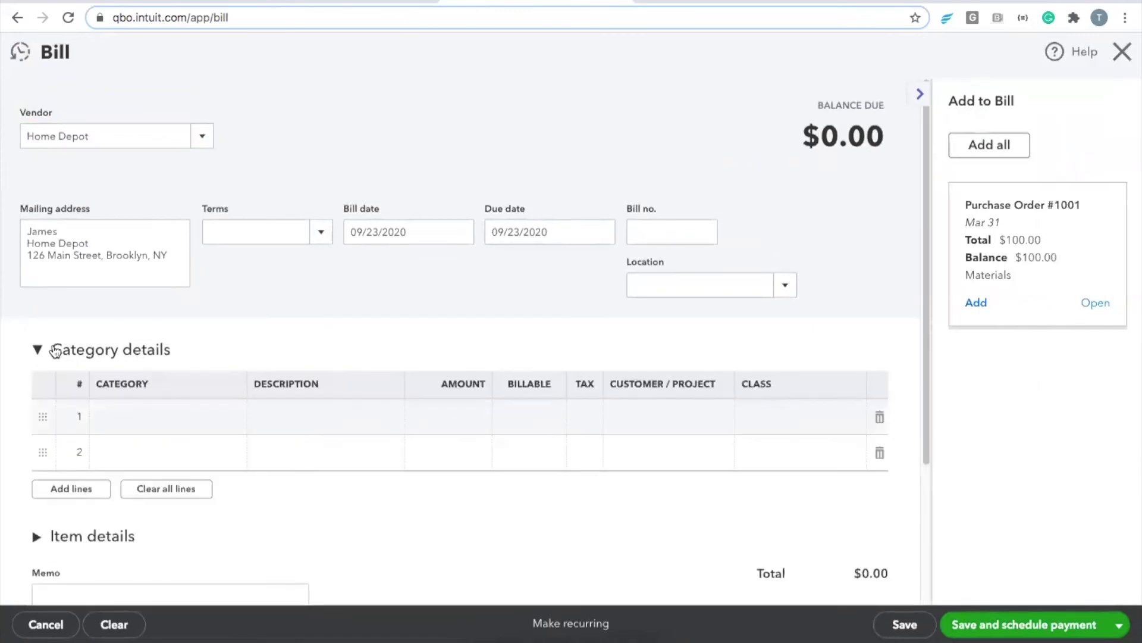
pyautogui.click(55, 351)
pyautogui.click(94, 408)
pyautogui.scroll(-1, 119, 422)
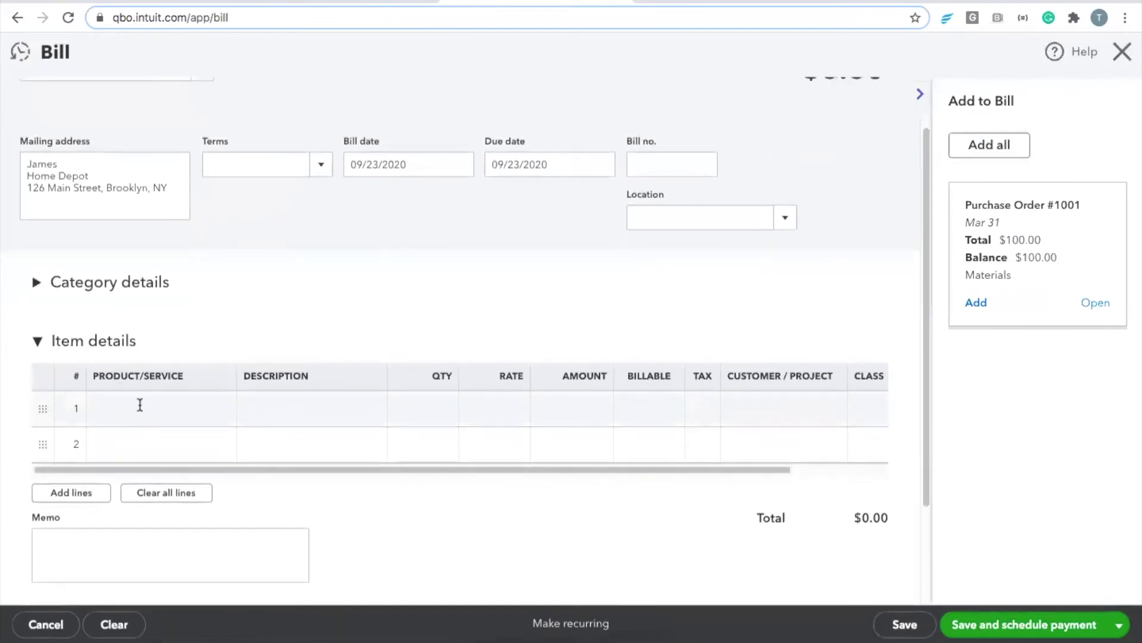
# Step: Add item lines Framing / Rough Carpentry and Cabinet Installation, each at rate 100
pyautogui.click(140, 405)
pyautogui.write('fram')
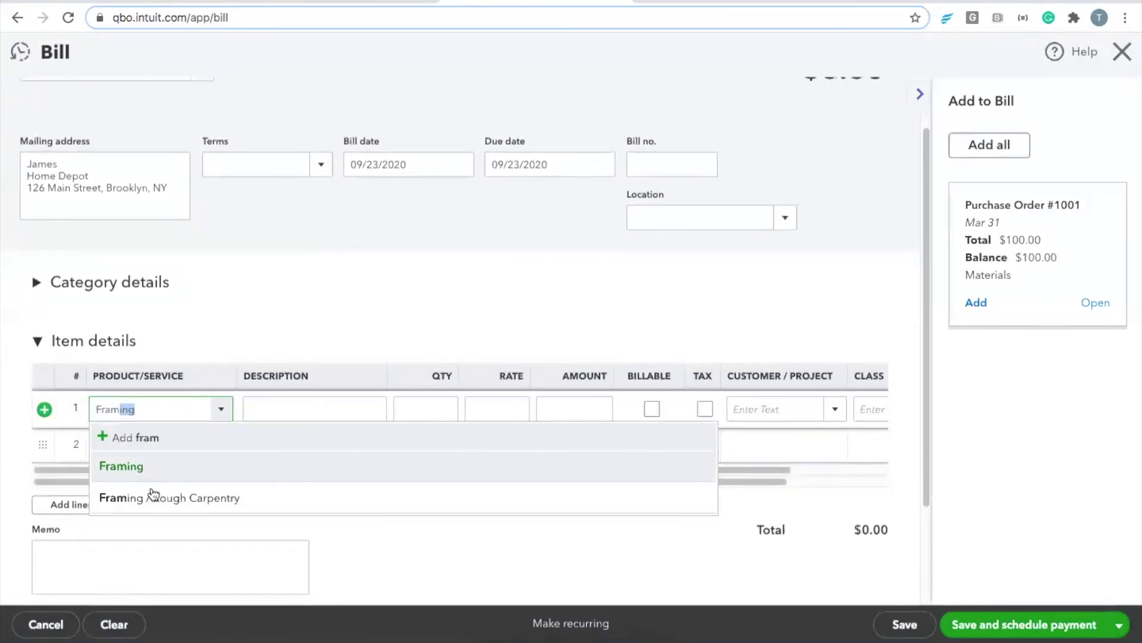
pyautogui.click(152, 495)
pyautogui.click(149, 455)
pyautogui.write('cabin')
pyautogui.click(134, 502)
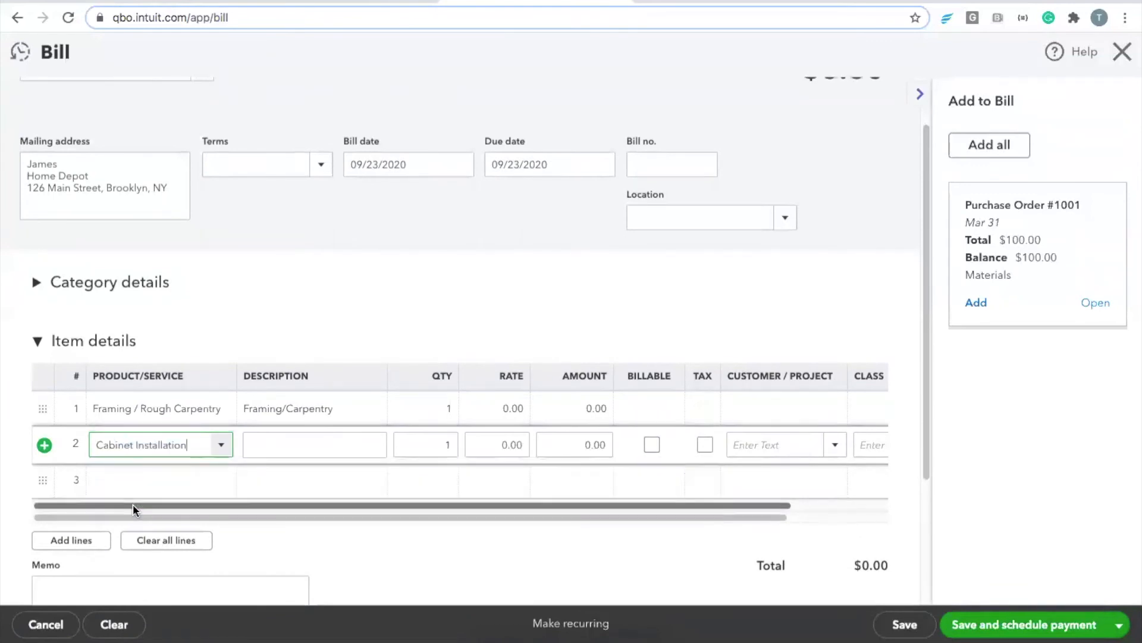
pyautogui.click(505, 411)
pyautogui.write('1')
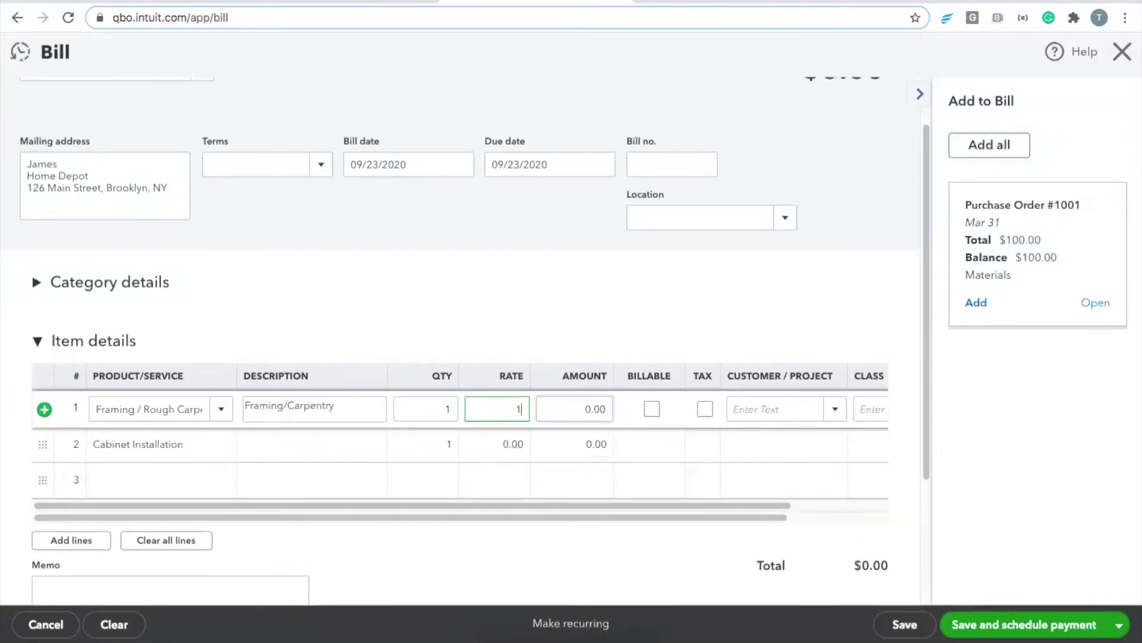
pyautogui.write('00')
pyautogui.click(508, 444)
pyautogui.write('10')
pyautogui.click(659, 315)
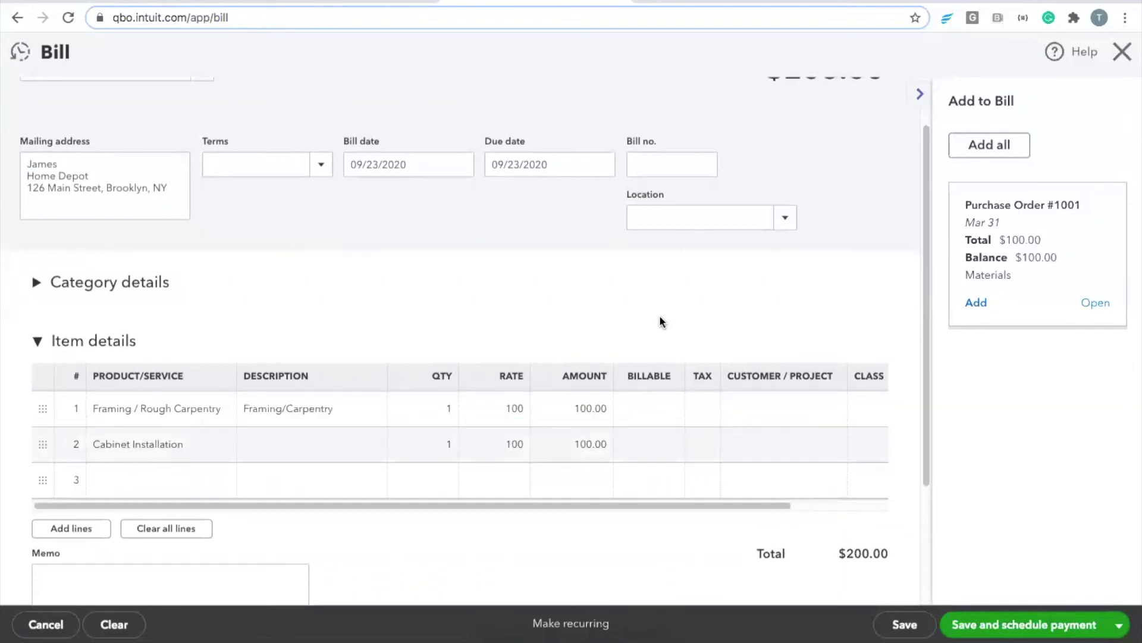
# Step: Assign both item lines to the Webinar Example Job and save the $200.00 bill
pyautogui.click(785, 409)
pyautogui.write('webin')
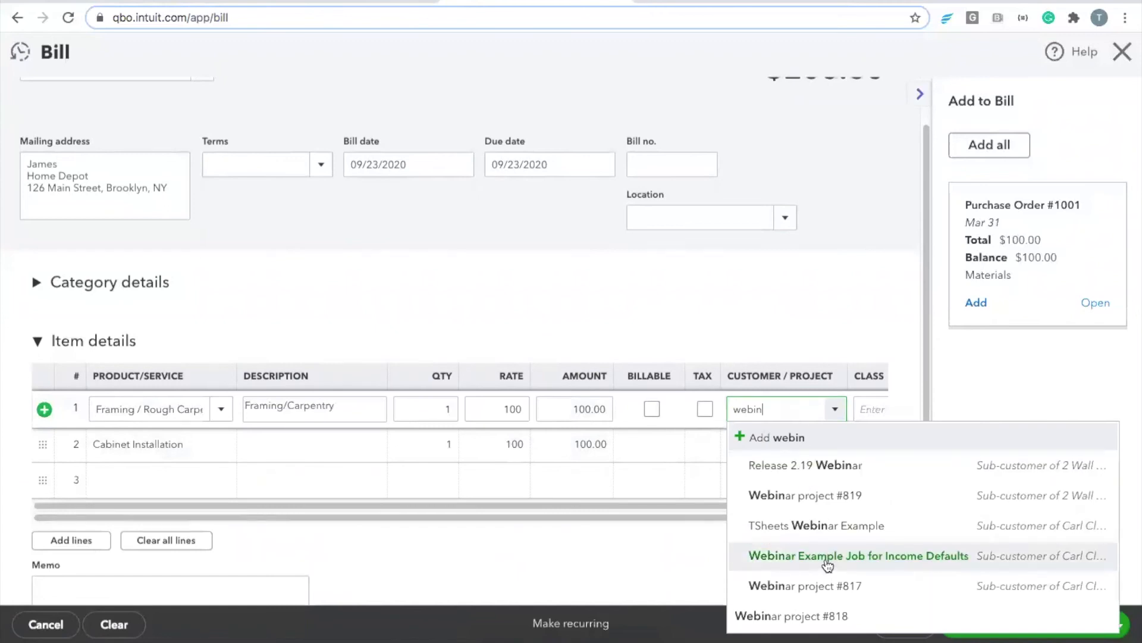
pyautogui.click(826, 560)
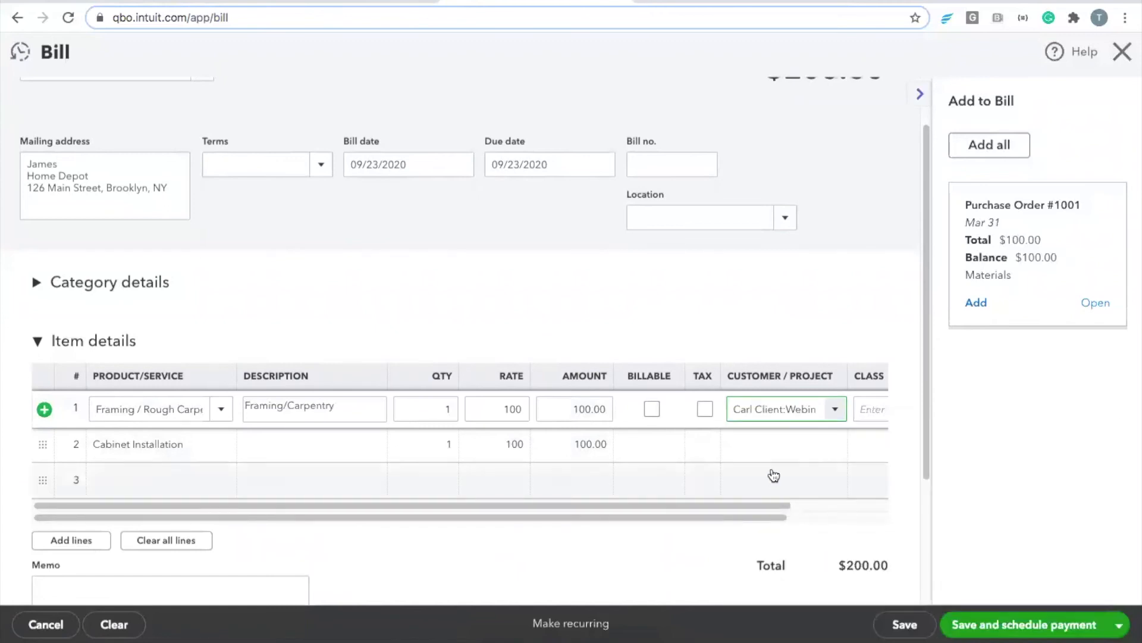
pyautogui.click(766, 444)
pyautogui.write('webinar e')
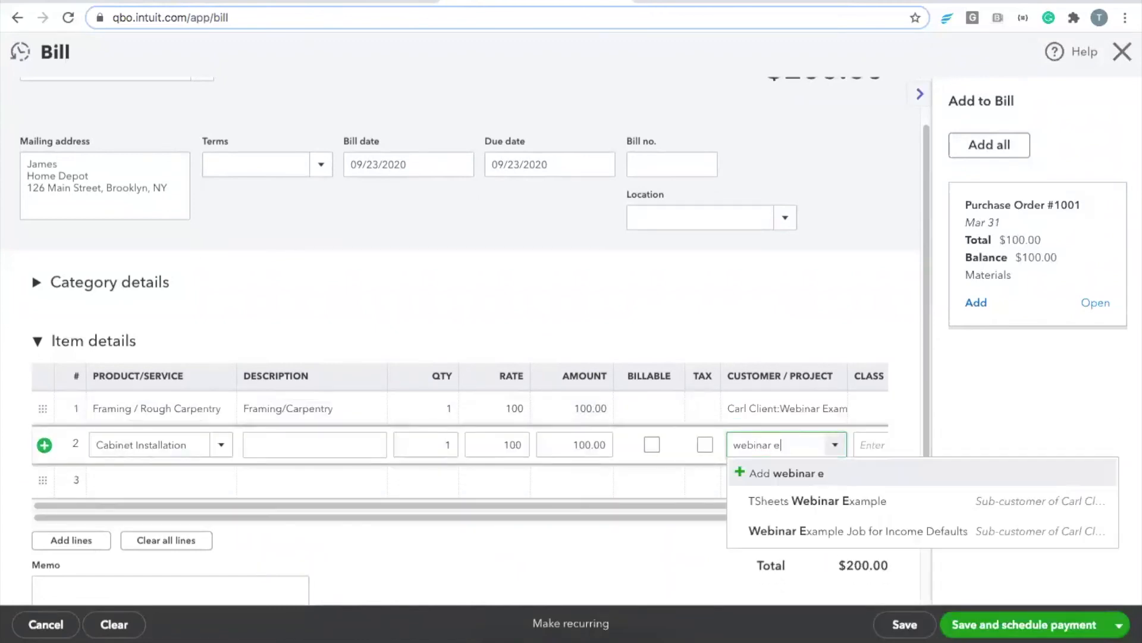
pyautogui.click(797, 526)
pyautogui.click(799, 336)
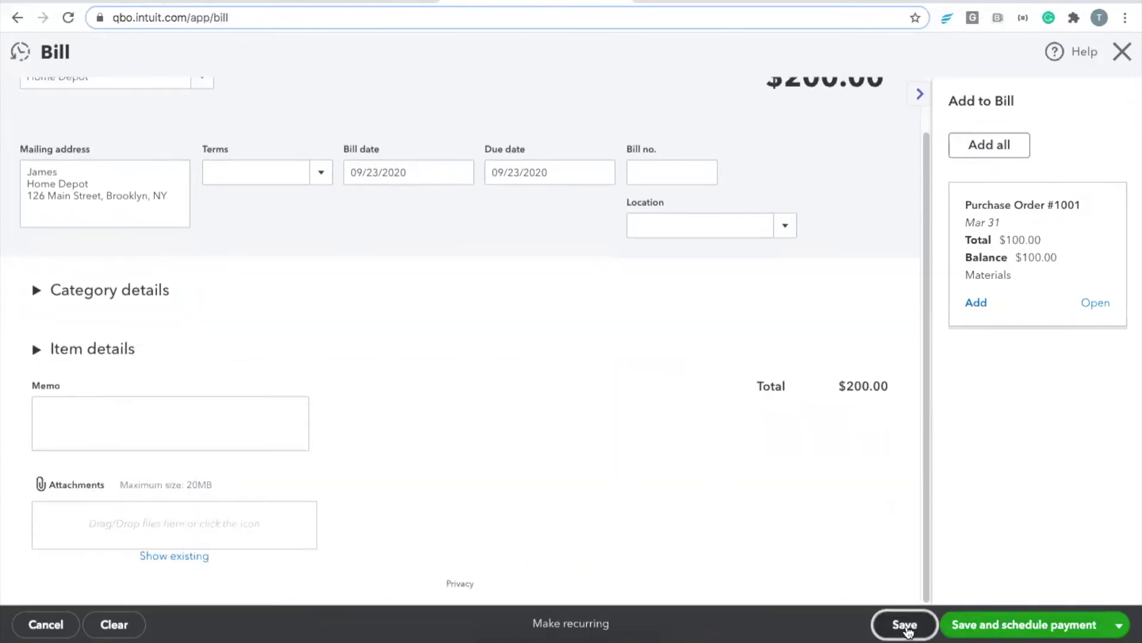
pyautogui.click(905, 625)
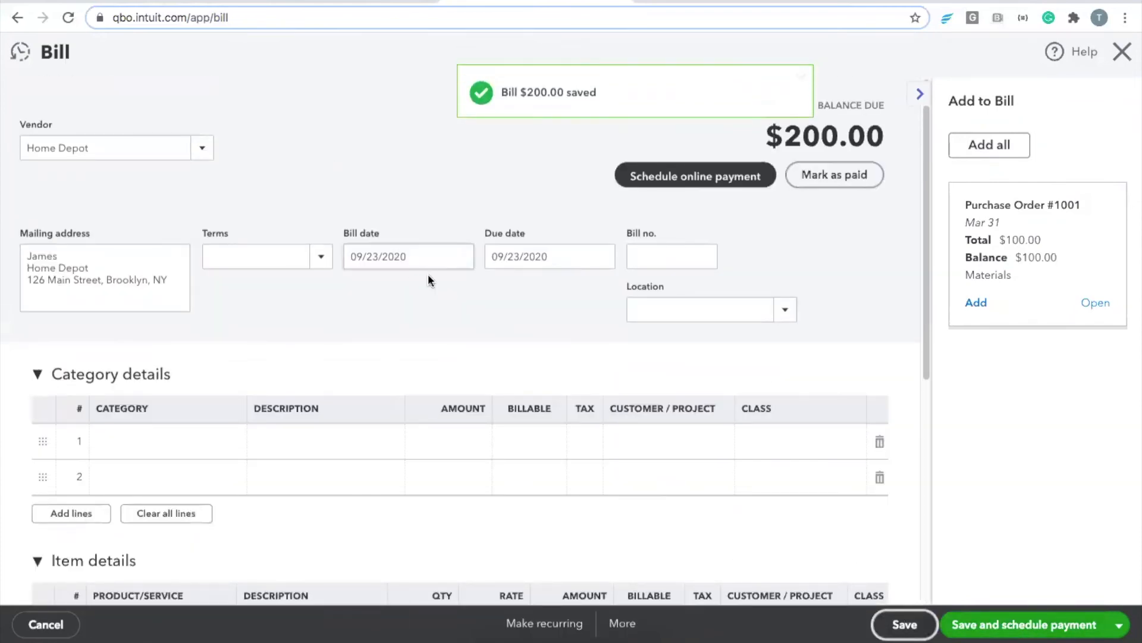
pyautogui.click(297, 2)
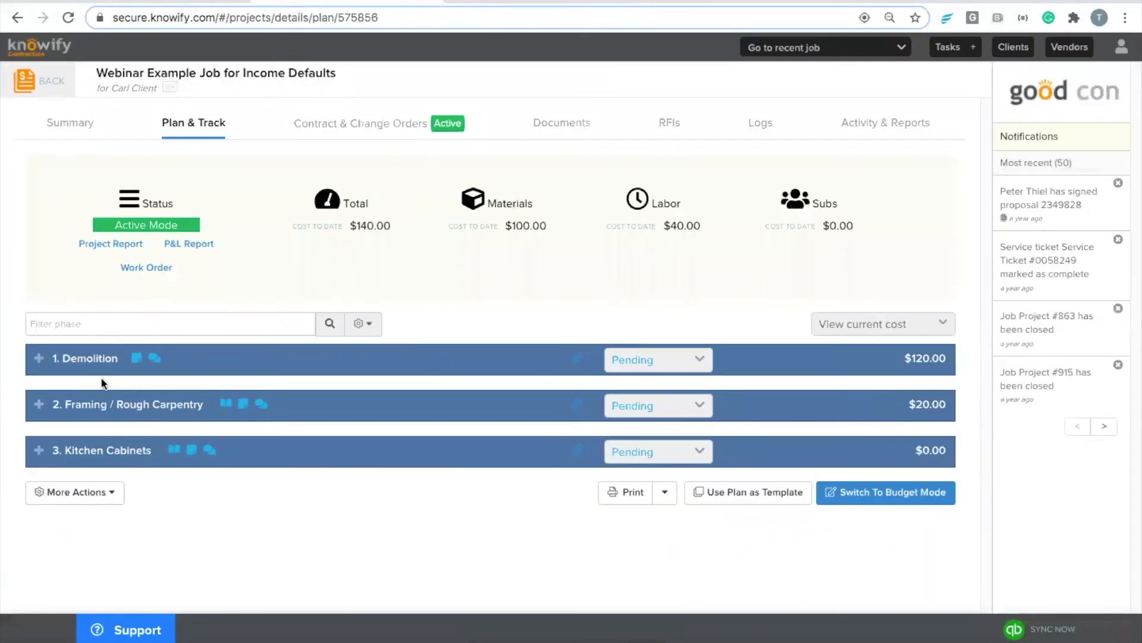
# Step: Sync and reload Knowify, then check $100.00 materials on the Framing and Kitchen Cabinets phases
pyautogui.click(1054, 631)
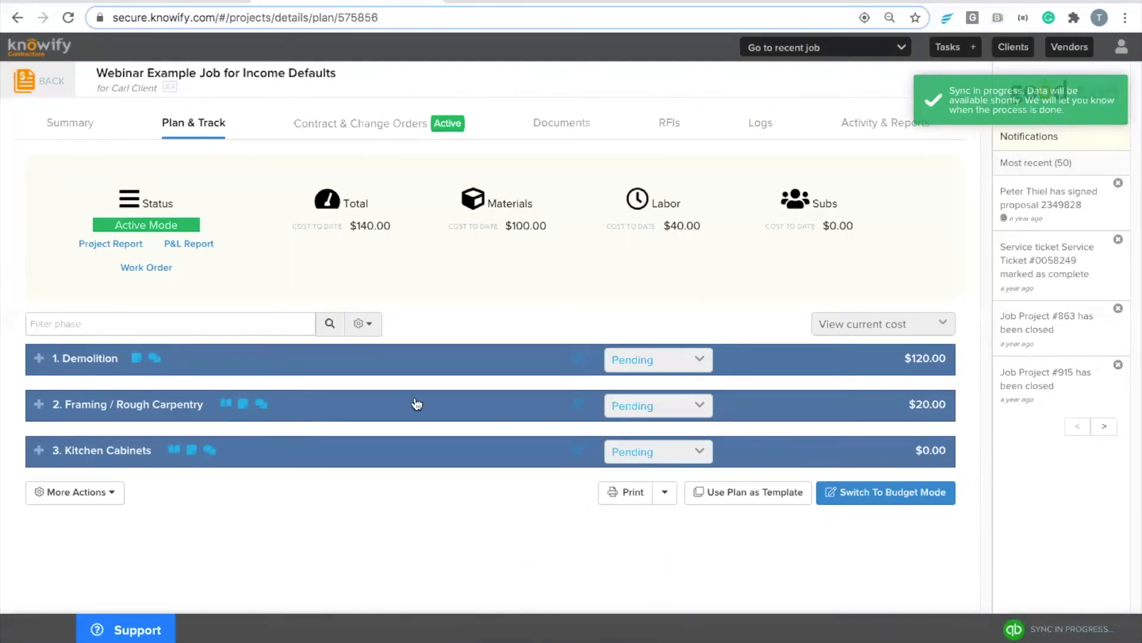
pyautogui.click(69, 18)
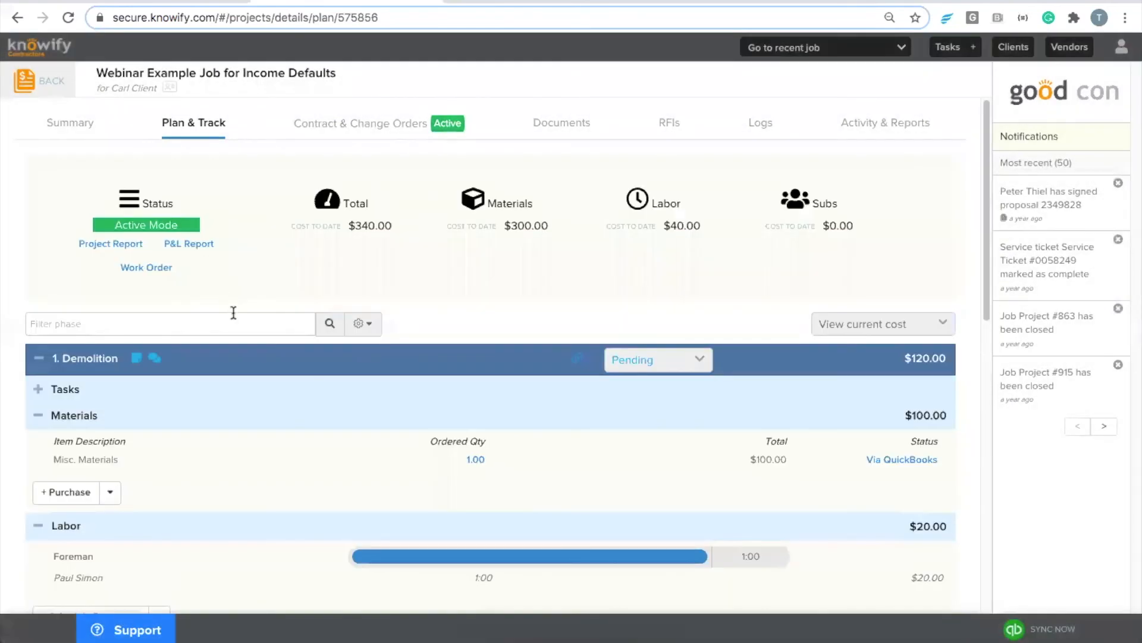
pyautogui.scroll(-7, 233, 313)
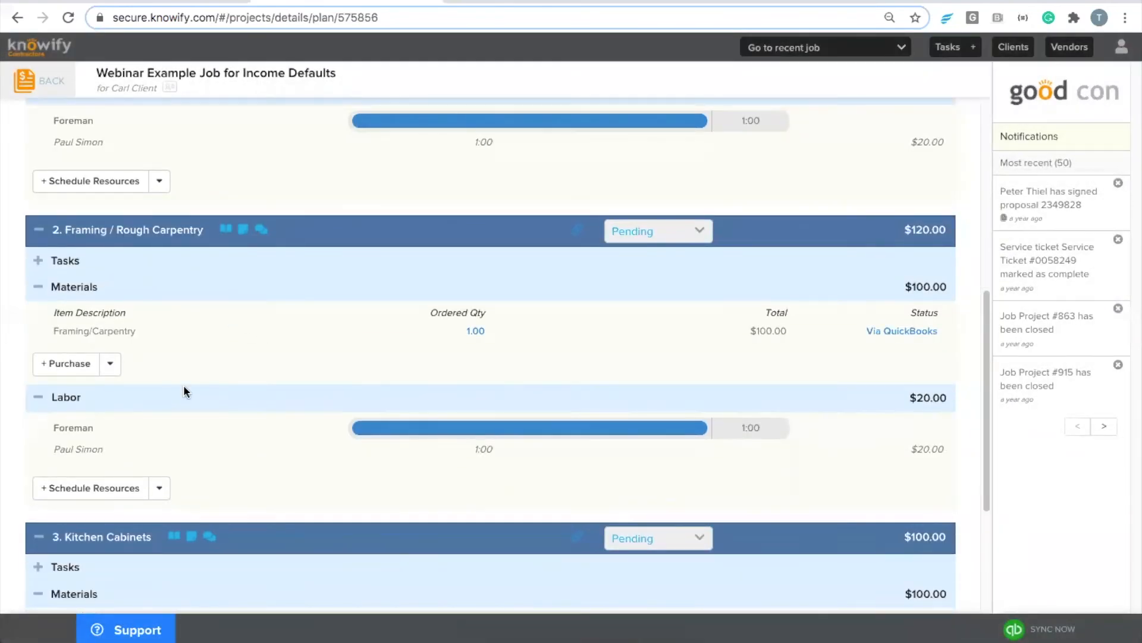
pyautogui.click(183, 392)
pyautogui.scroll(-3, 187, 390)
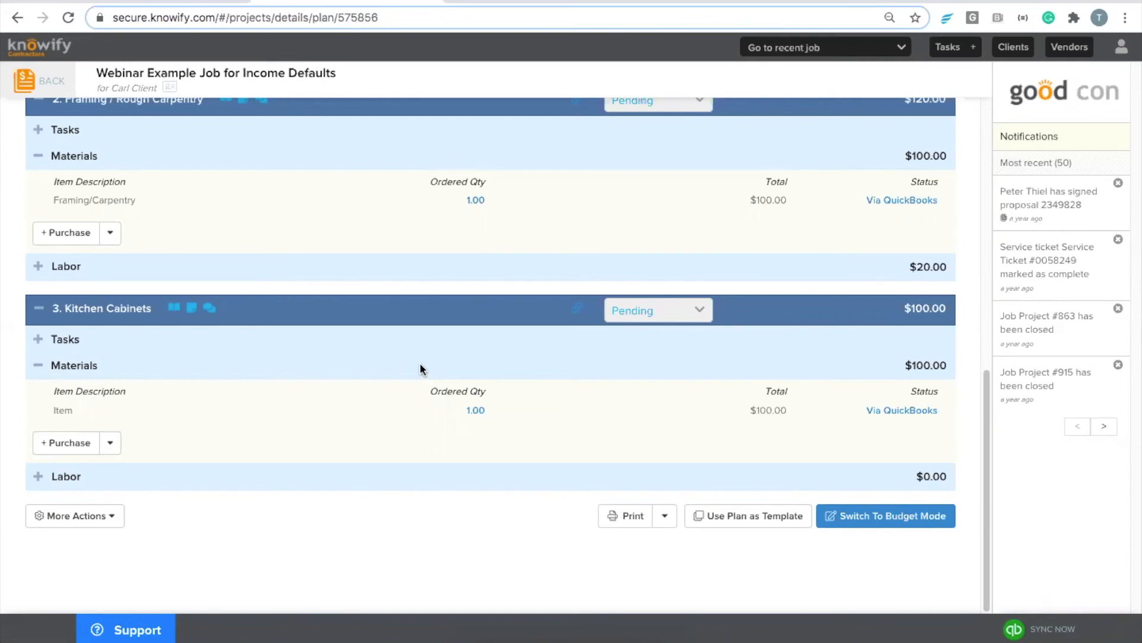
pyautogui.scroll(10, 419, 362)
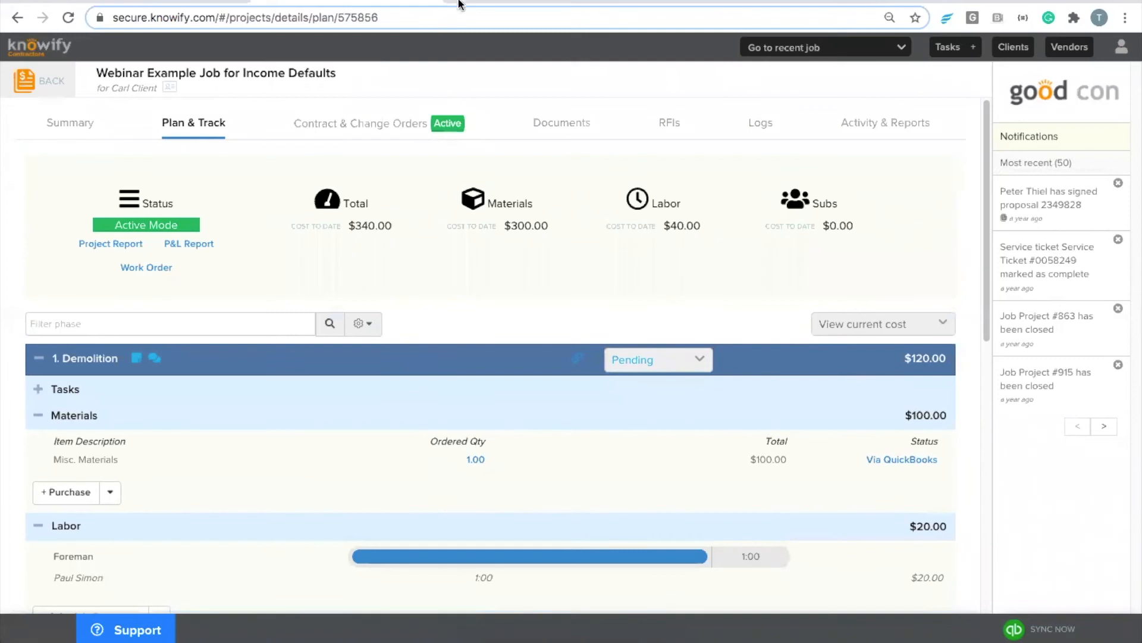
pyautogui.click(519, 7)
# Step: Start a new bill in QuickBooks Online with Home Depot as the vendor
pyautogui.click(1121, 53)
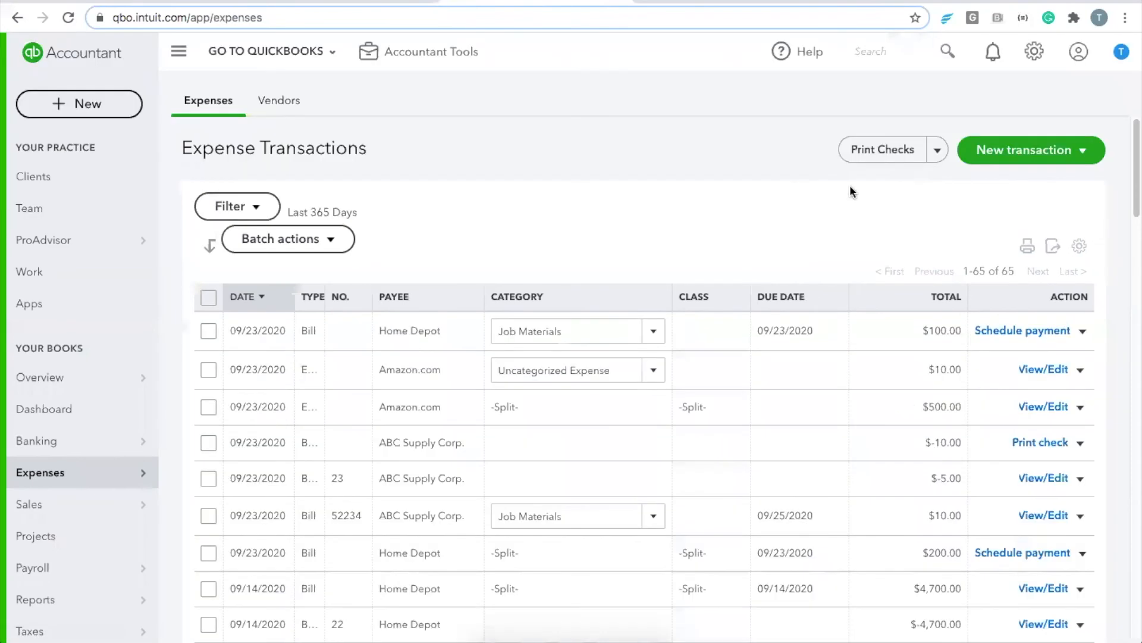
pyautogui.click(1059, 157)
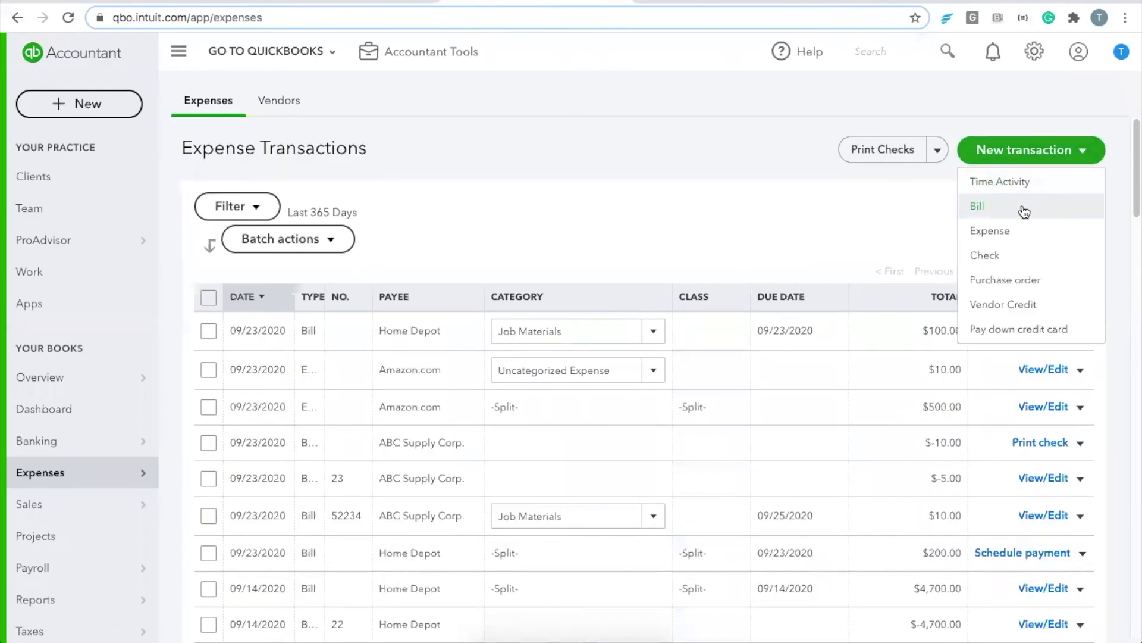
pyautogui.click(1017, 206)
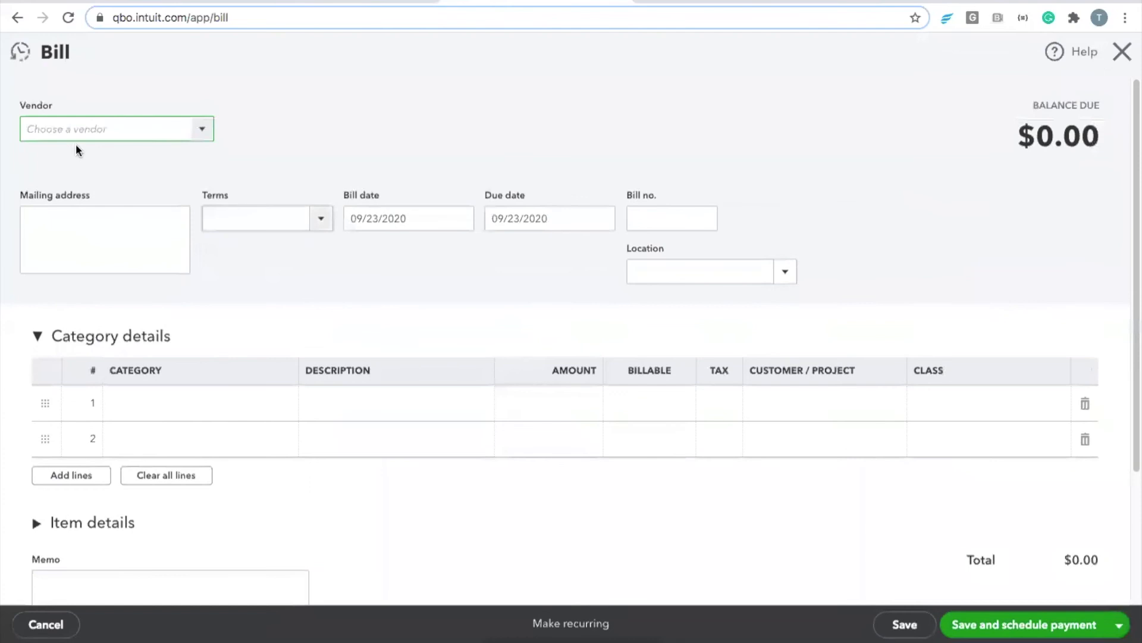
pyautogui.write('home')
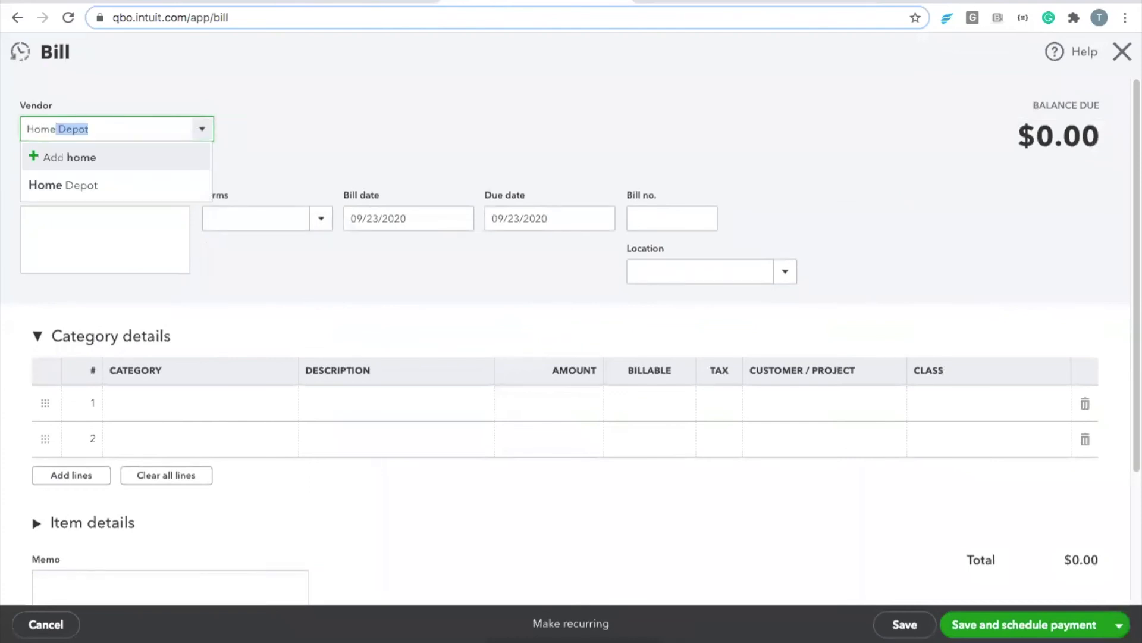
pyautogui.click(67, 184)
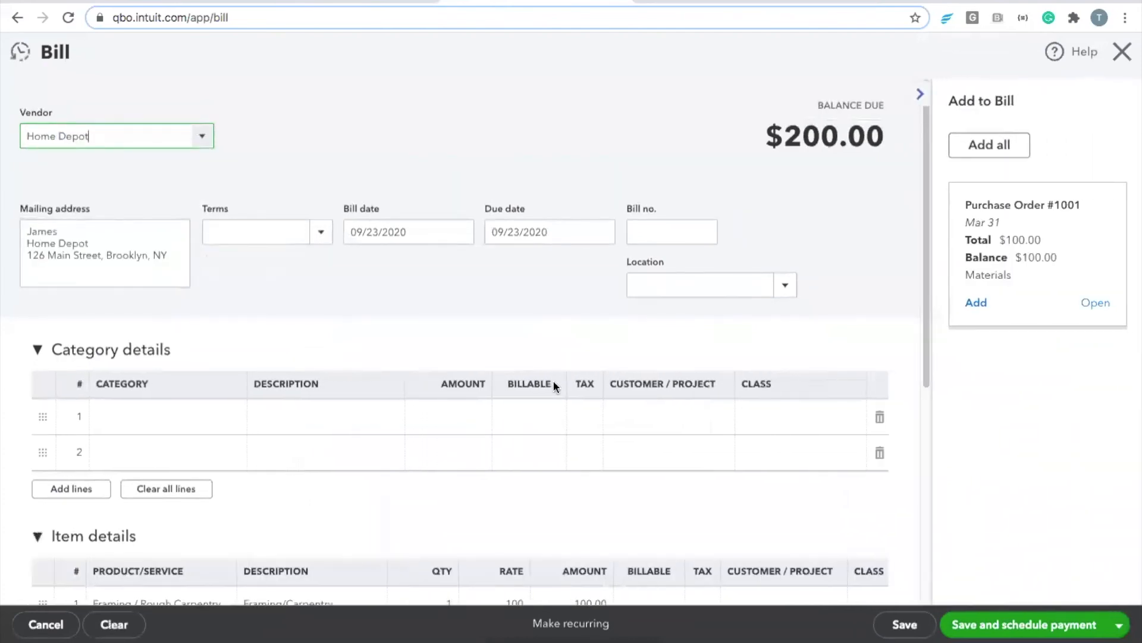
pyautogui.scroll(-2, 209, 415)
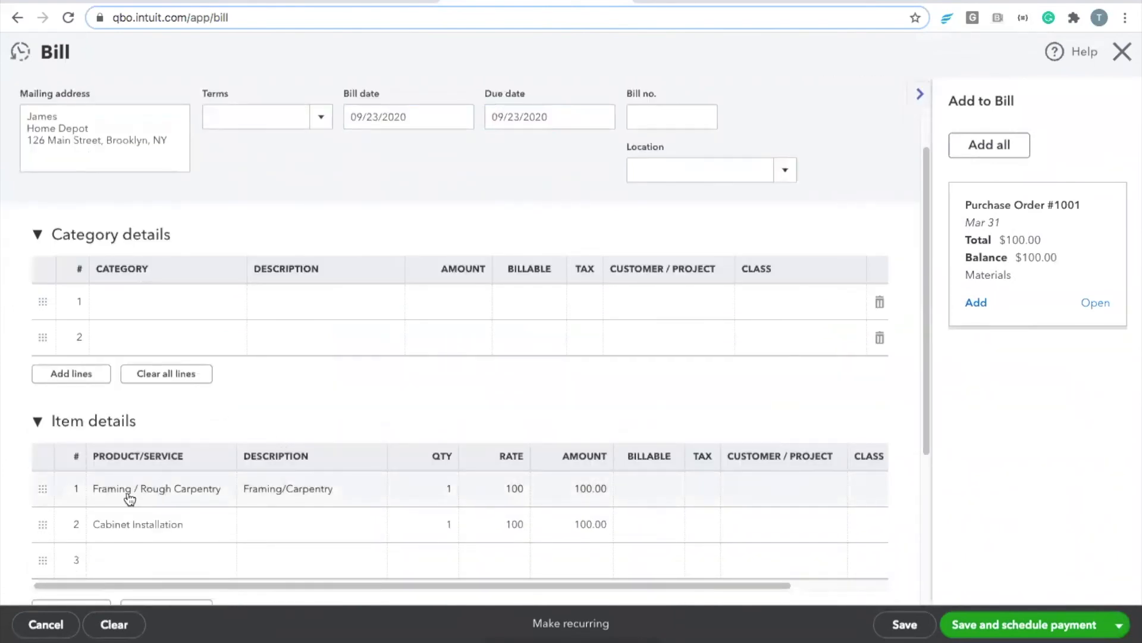
# Step: Delete the Framing and Cabinet Installation item detail lines
pyautogui.click(821, 488)
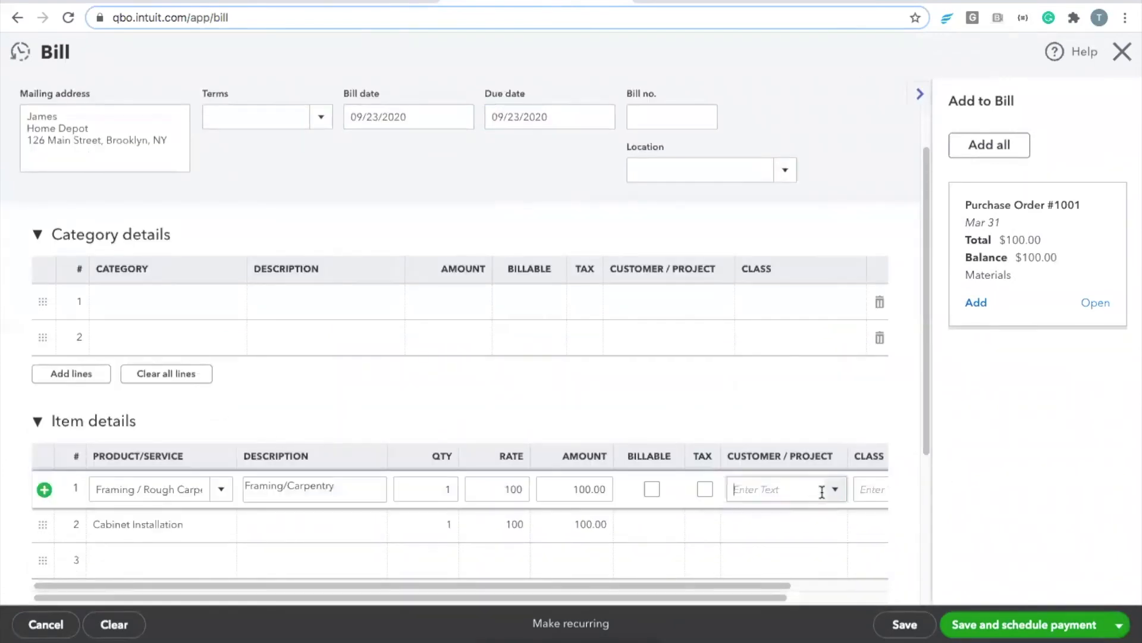
pyautogui.hscroll(2, 857, 489)
pyautogui.click(879, 491)
pyautogui.hscroll(2, 854, 506)
pyautogui.click(880, 491)
pyautogui.scroll(3, 305, 350)
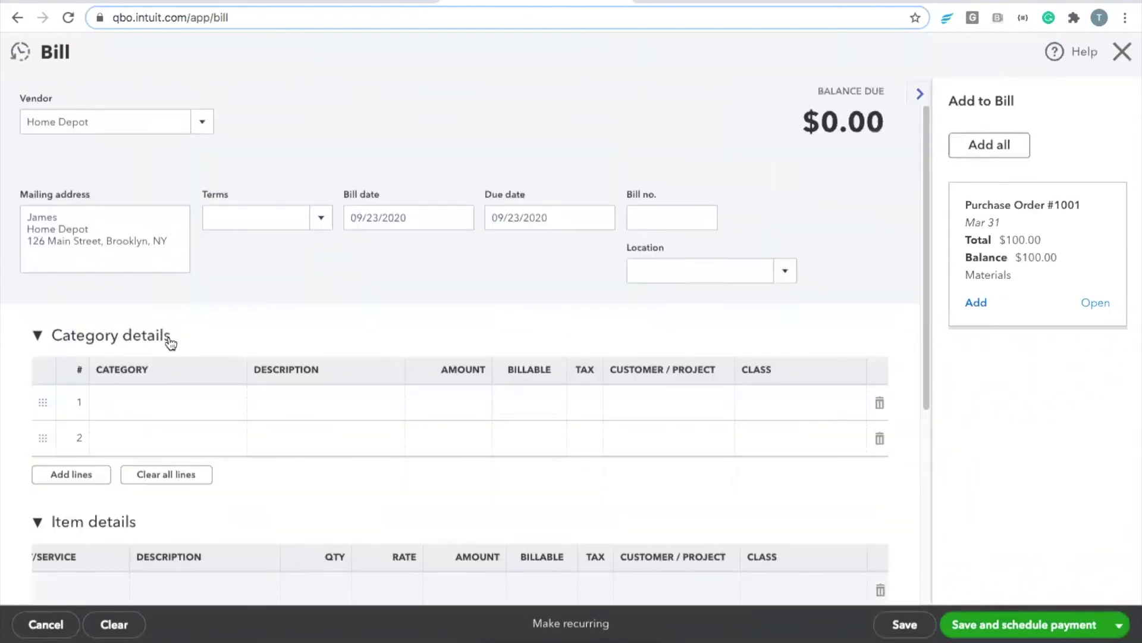
# Step: Add an Electrical category line for Switches at $1,000.00 and save the bill
pyautogui.click(161, 404)
pyautogui.write('ele')
pyautogui.click(317, 402)
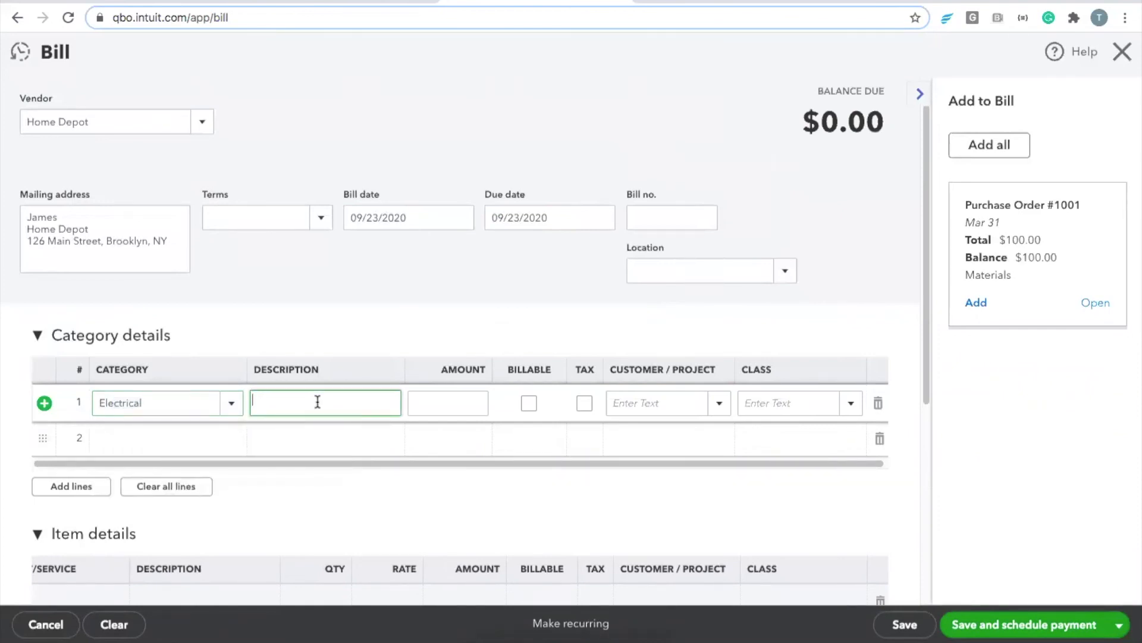
pyautogui.click(529, 404)
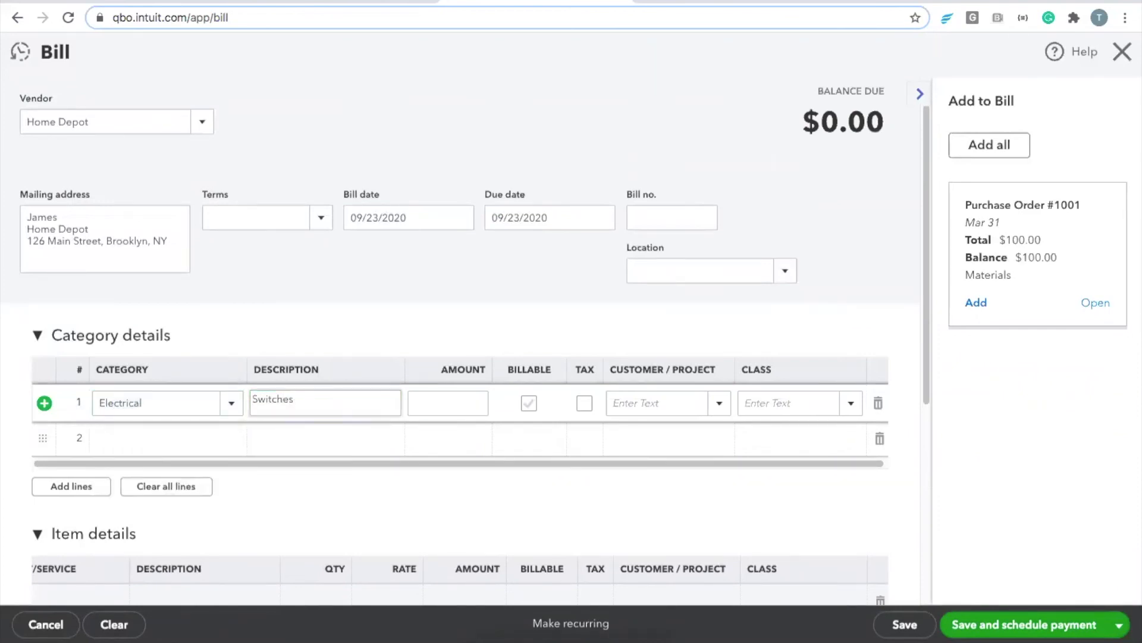
pyautogui.hotkey('shift', 'Tab')
pyautogui.write('10')
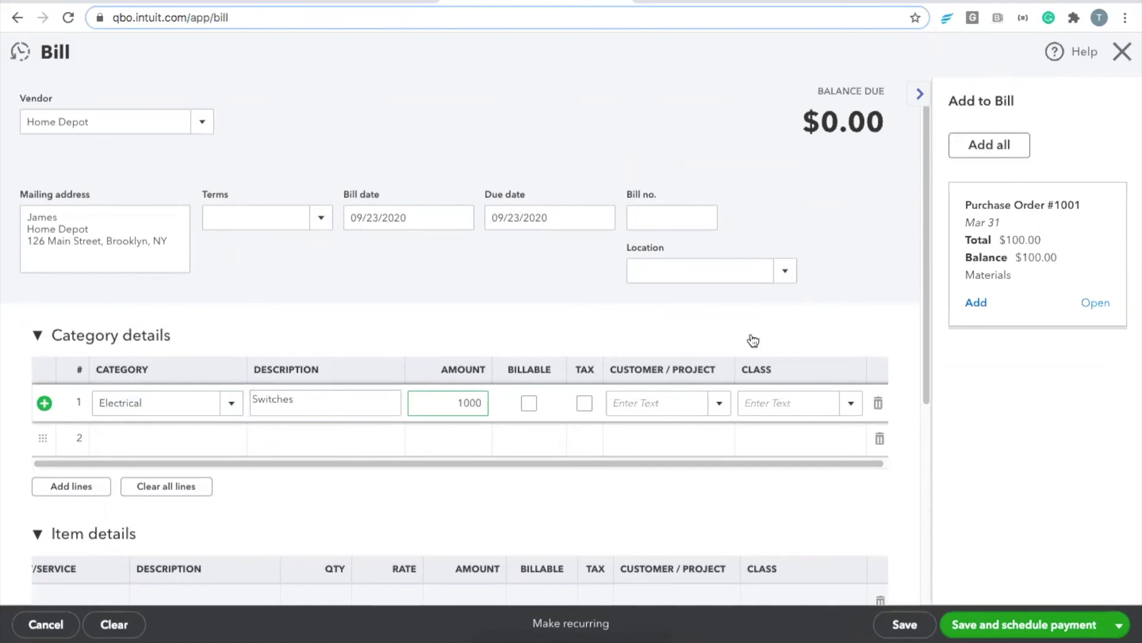
pyautogui.click(729, 351)
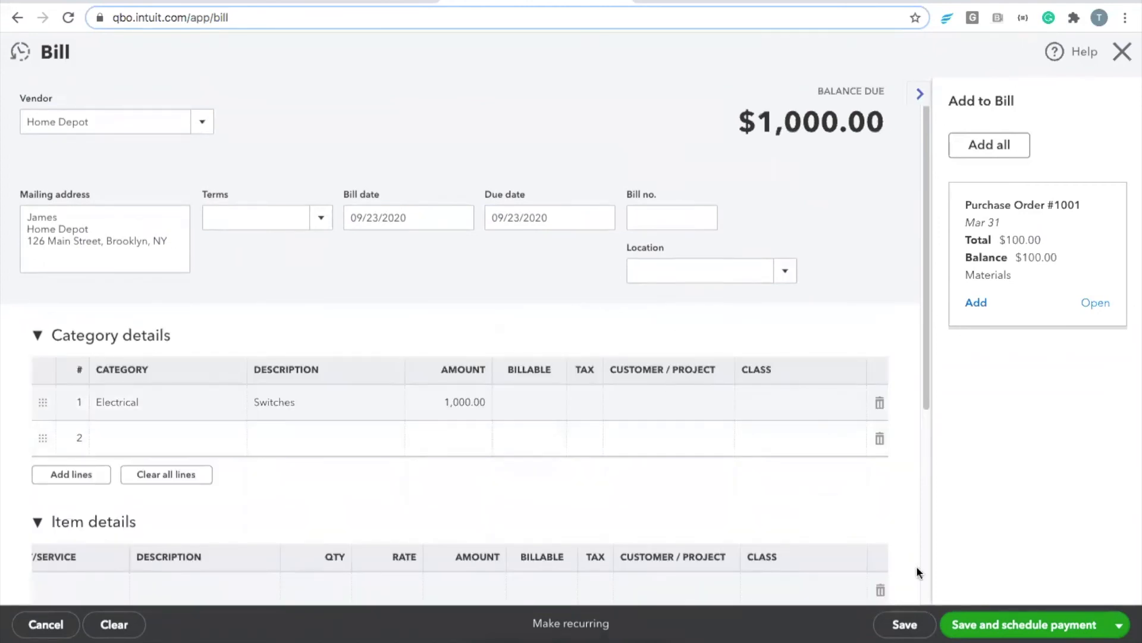
pyautogui.click(901, 625)
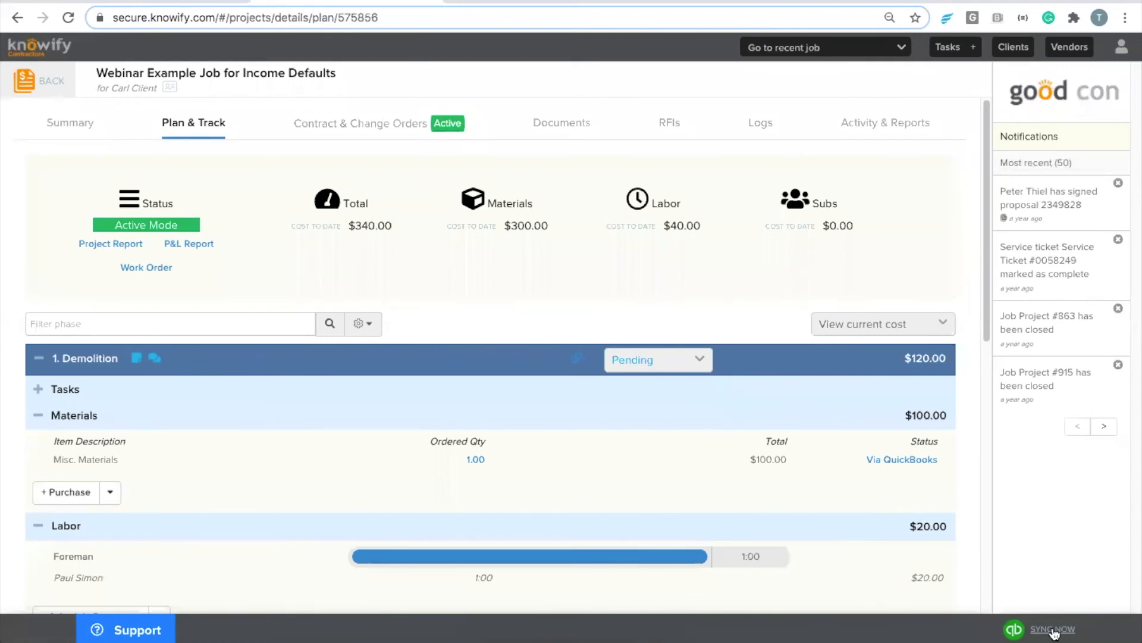
# Step: Sync Knowify with QuickBooks, then view the Dashboard's Job Costing Hub
pyautogui.click(1038, 629)
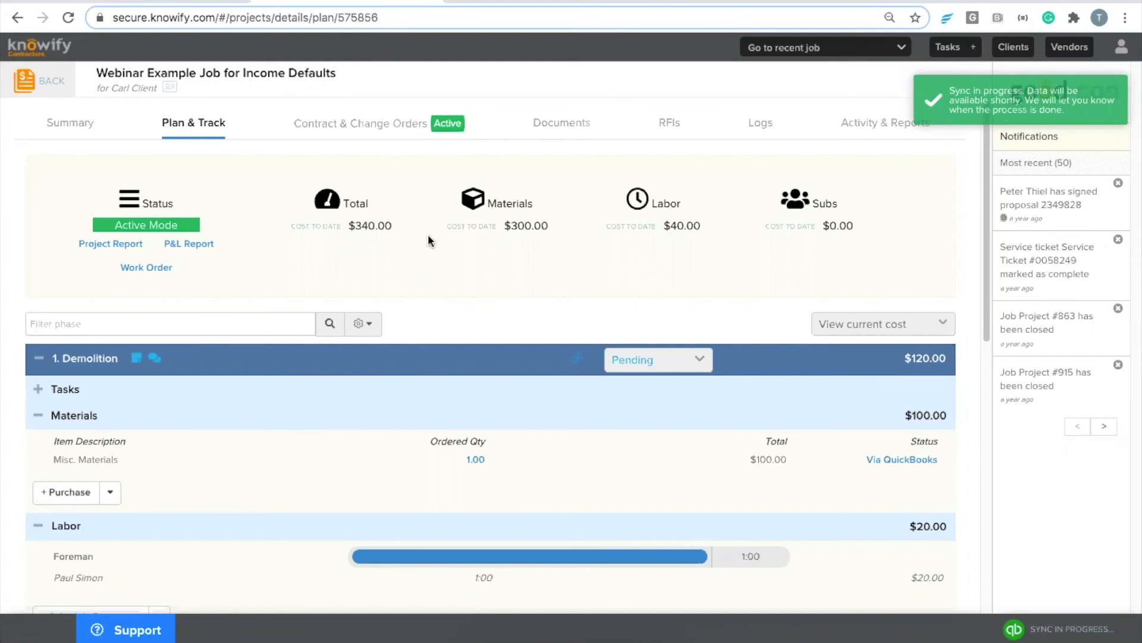
pyautogui.click(41, 92)
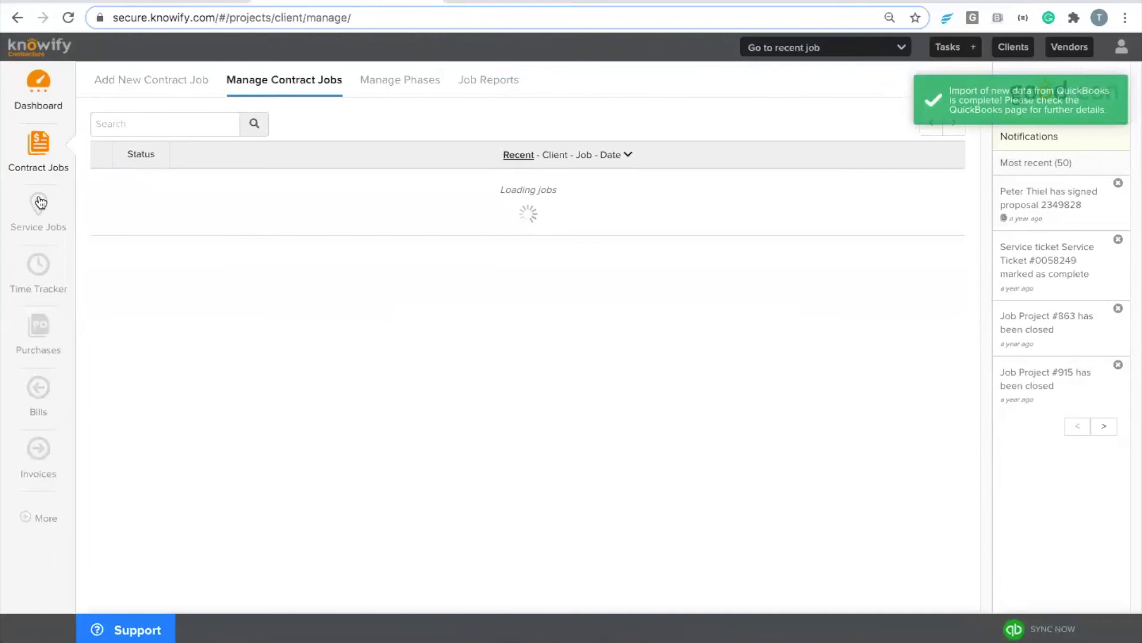
pyautogui.click(37, 90)
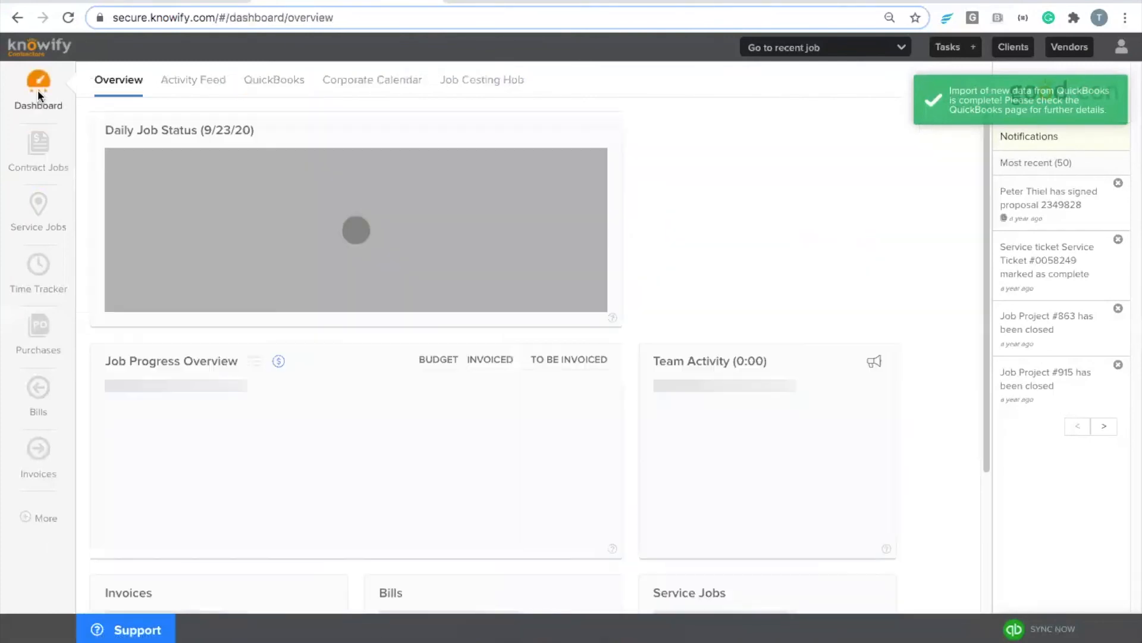
pyautogui.click(480, 80)
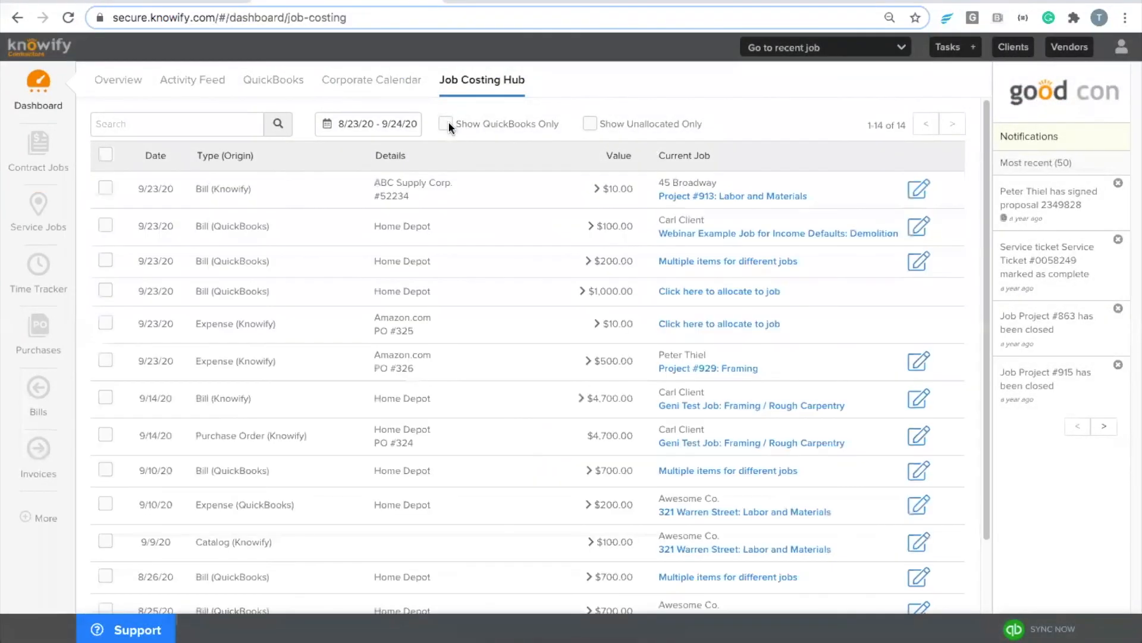
# Step: Filter to QuickBooks-only, unallocated records and expand the $1,000.00 Home Depot bill
pyautogui.click(447, 123)
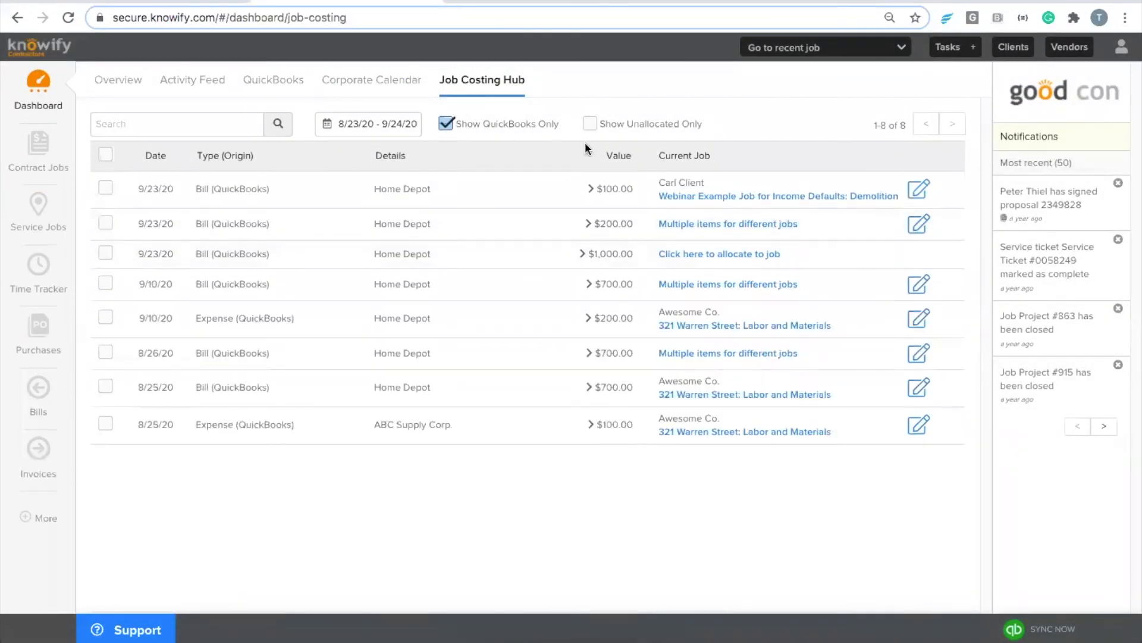
pyautogui.click(589, 119)
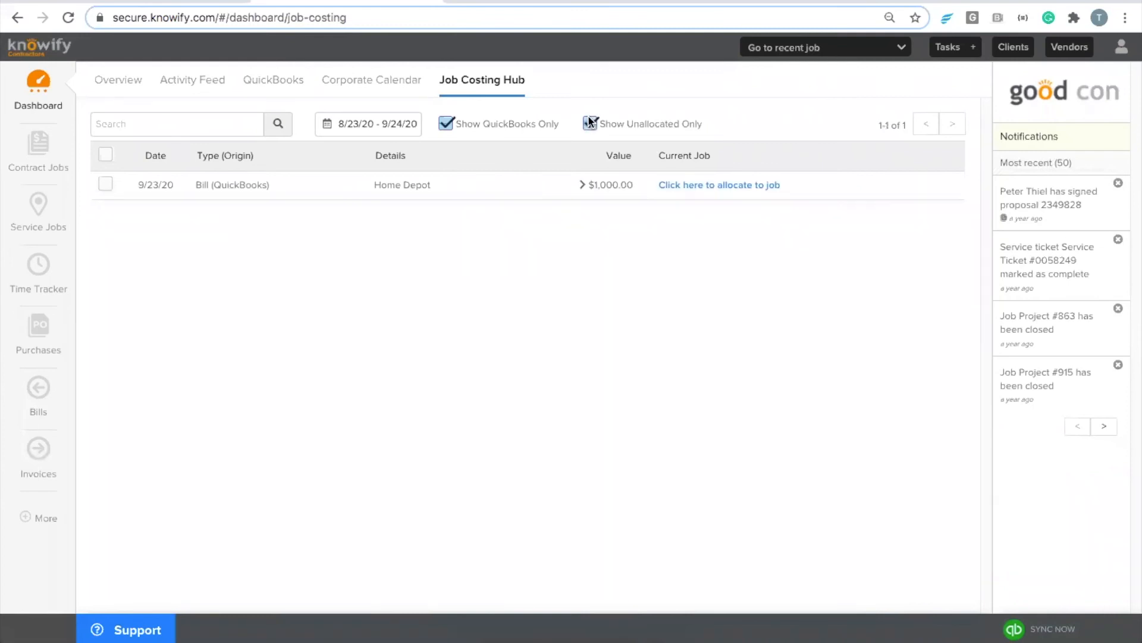
pyautogui.click(595, 184)
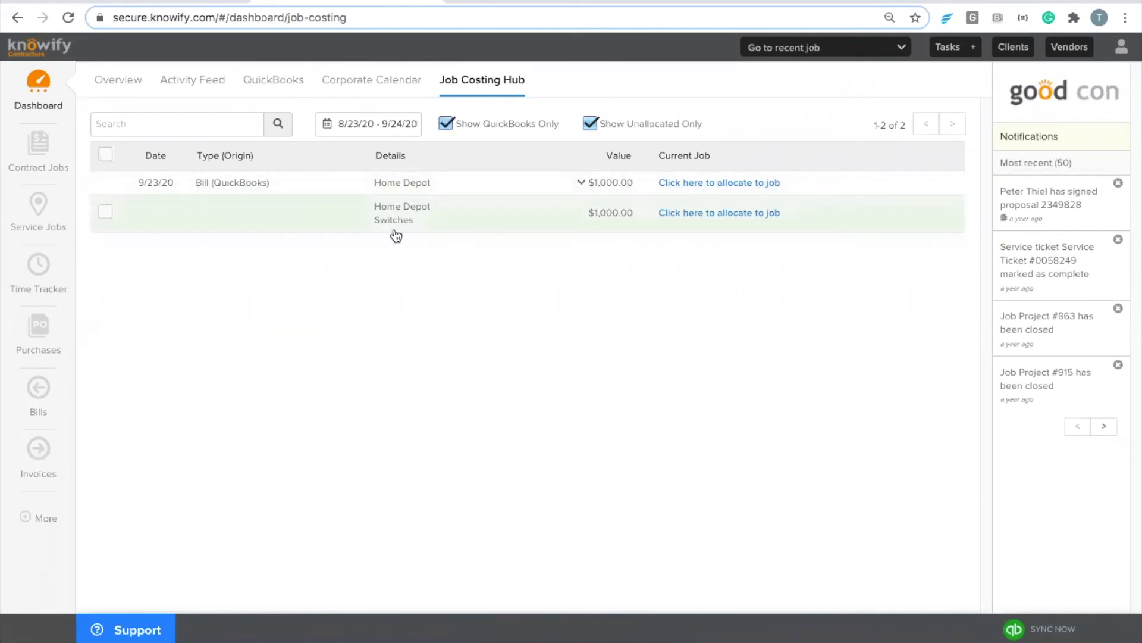
# Step: Allocate the bill to Webinar Example Job's Demolition phase and save the change
pyautogui.click(720, 185)
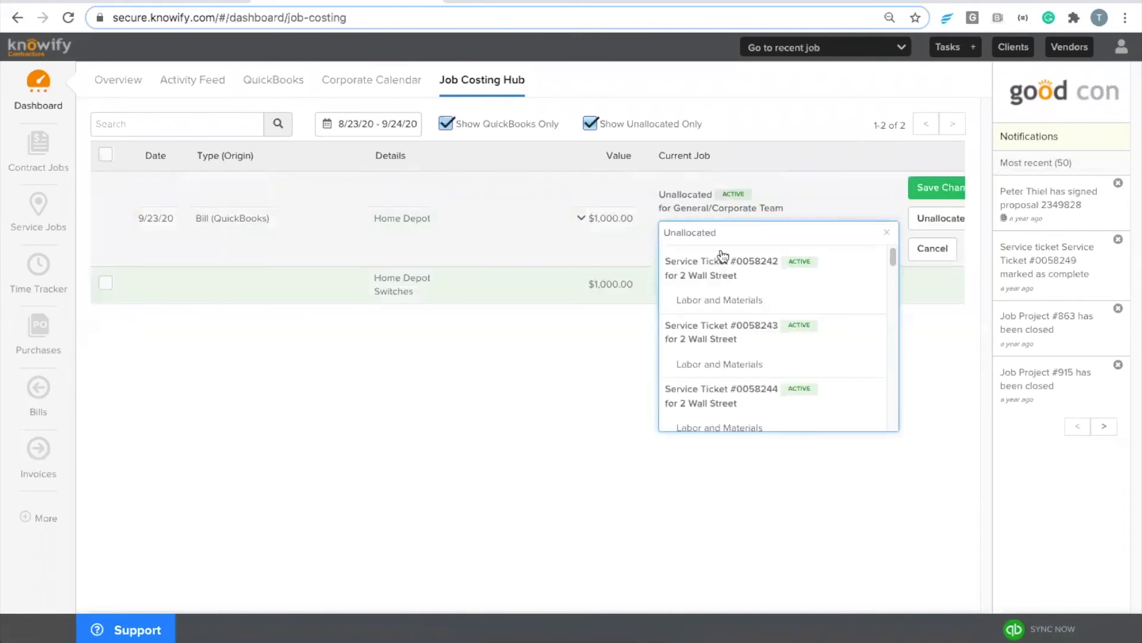
pyautogui.doubleClick(709, 230)
pyautogui.write('webinar ex')
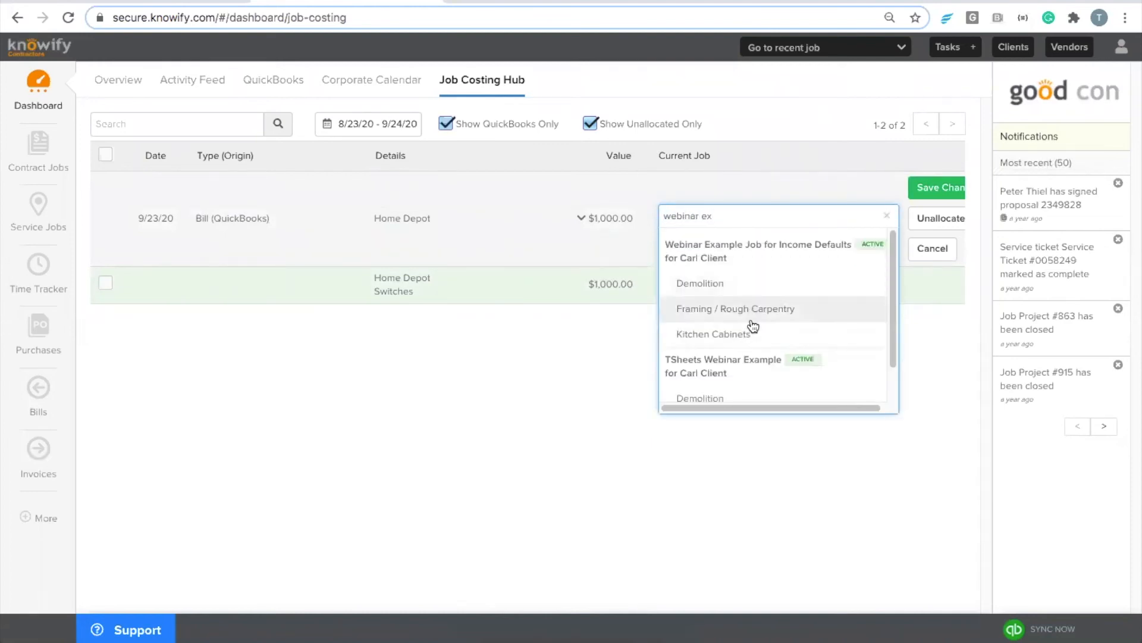
pyautogui.click(741, 285)
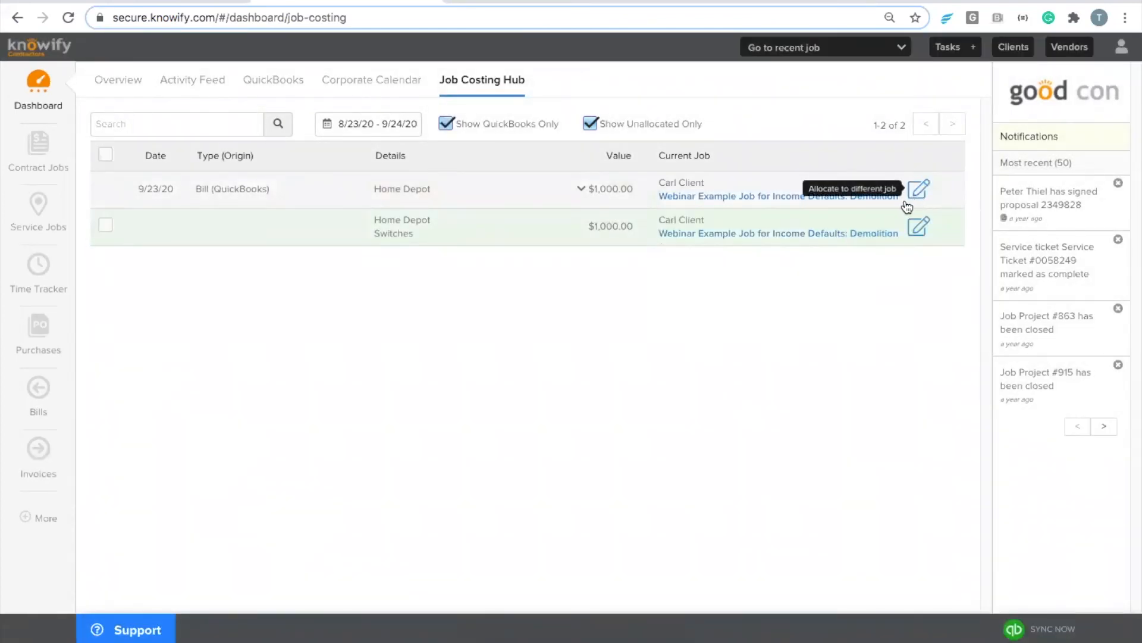
pyautogui.click(612, 190)
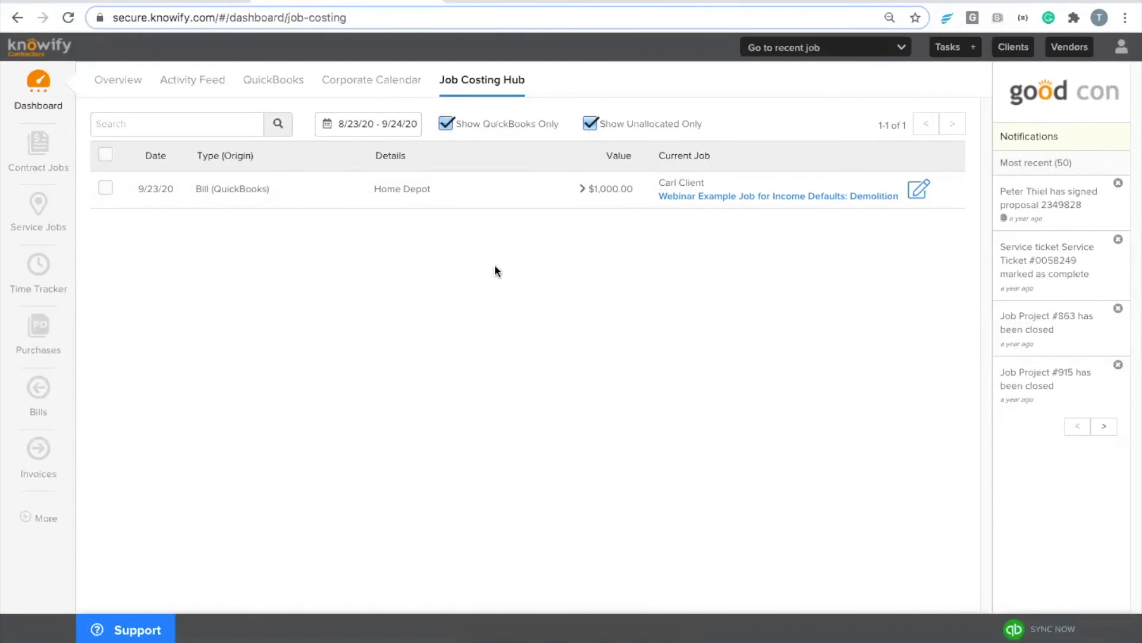
# Step: Show Knowify's QuickBooks Accounts list with Pull expenses settings, after closing the QuickBooks bill
pyautogui.click(29, 515)
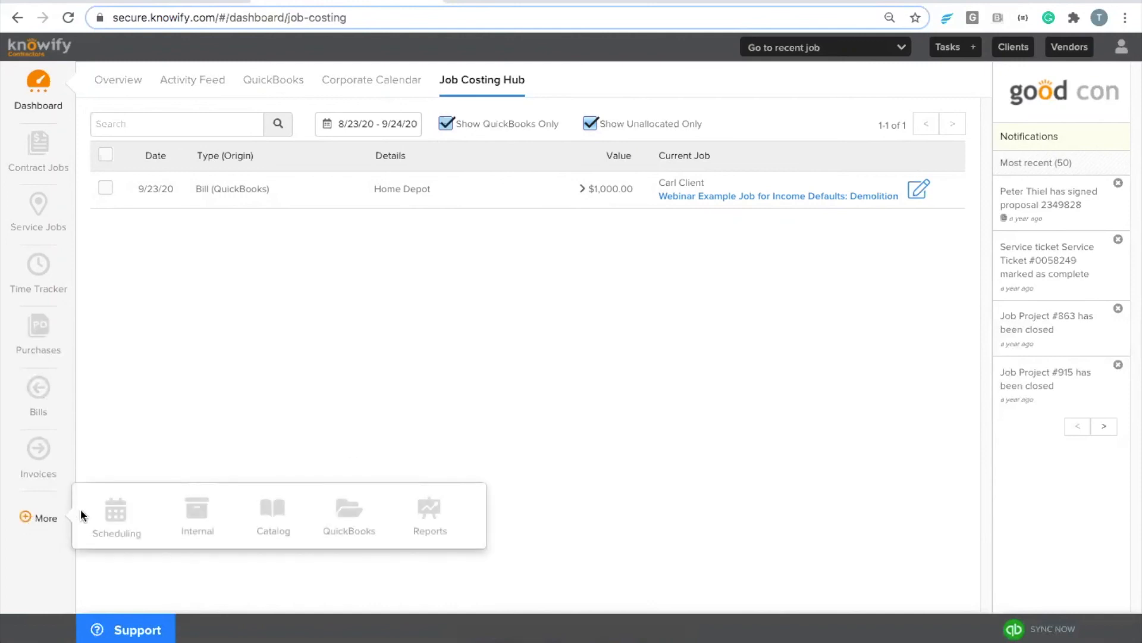
pyautogui.click(338, 520)
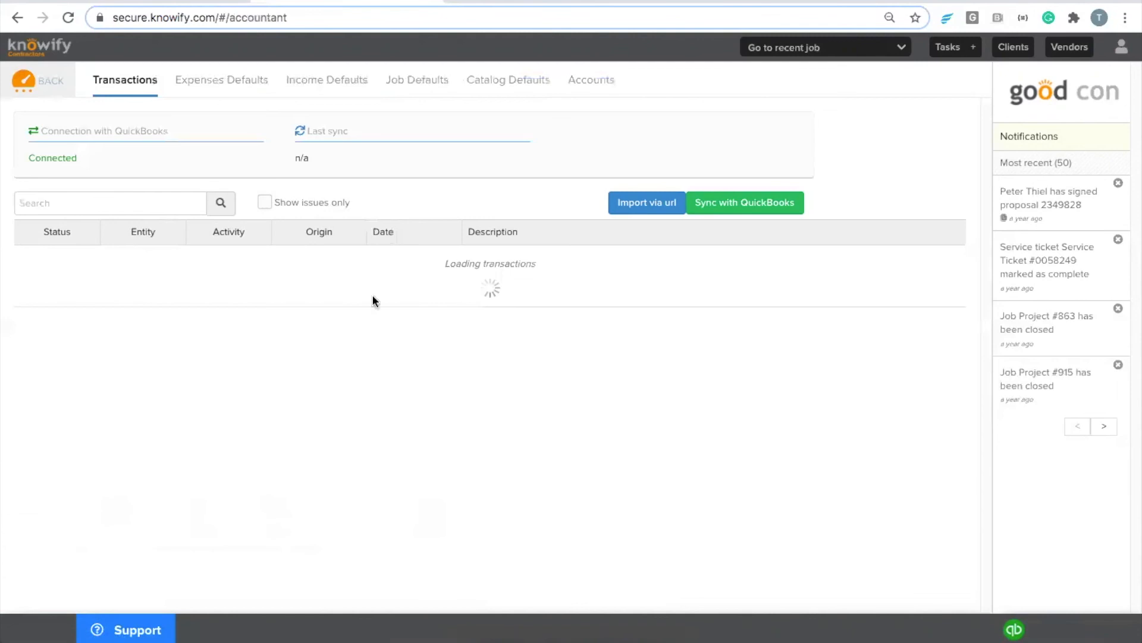
pyautogui.click(599, 84)
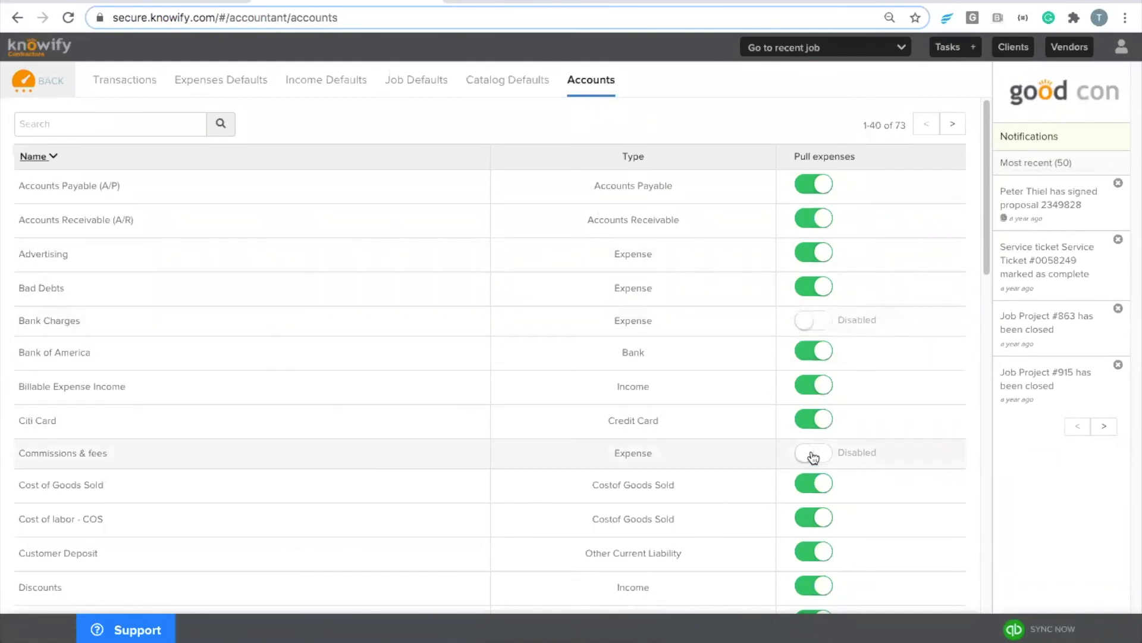
pyautogui.scroll(-2, 810, 457)
pyautogui.scroll(2, 809, 440)
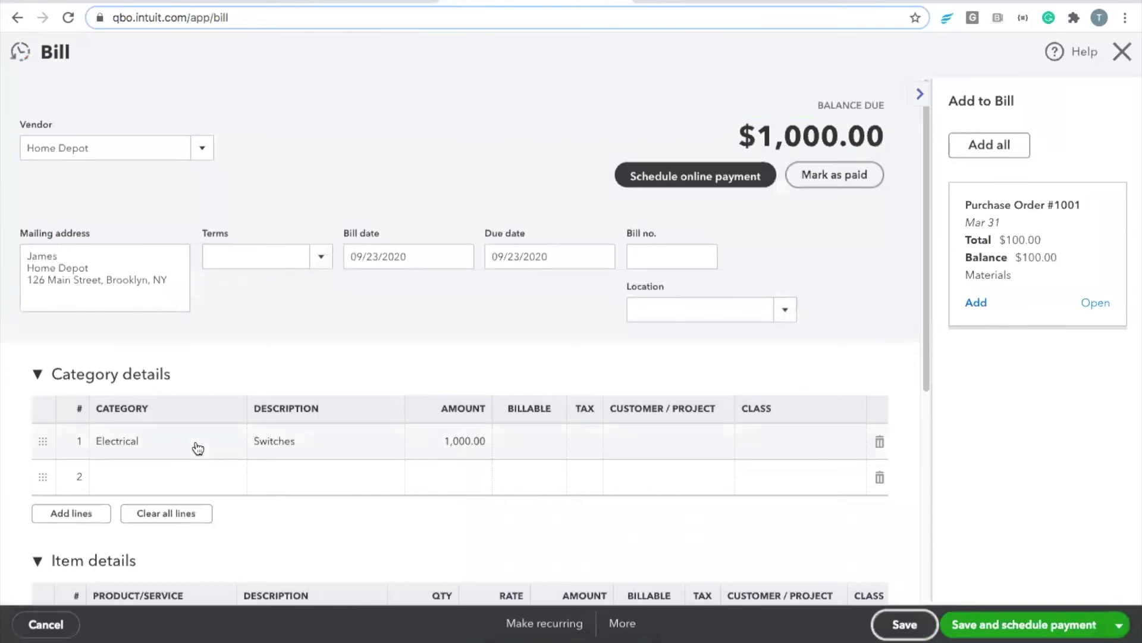
pyautogui.click(1122, 51)
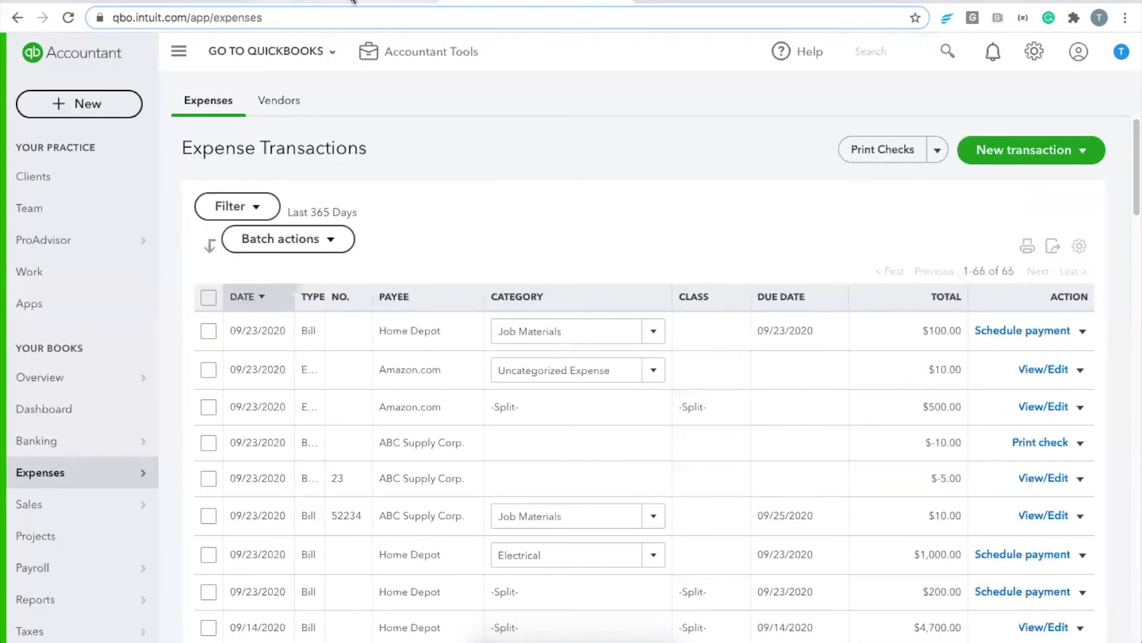
pyautogui.click(353, 2)
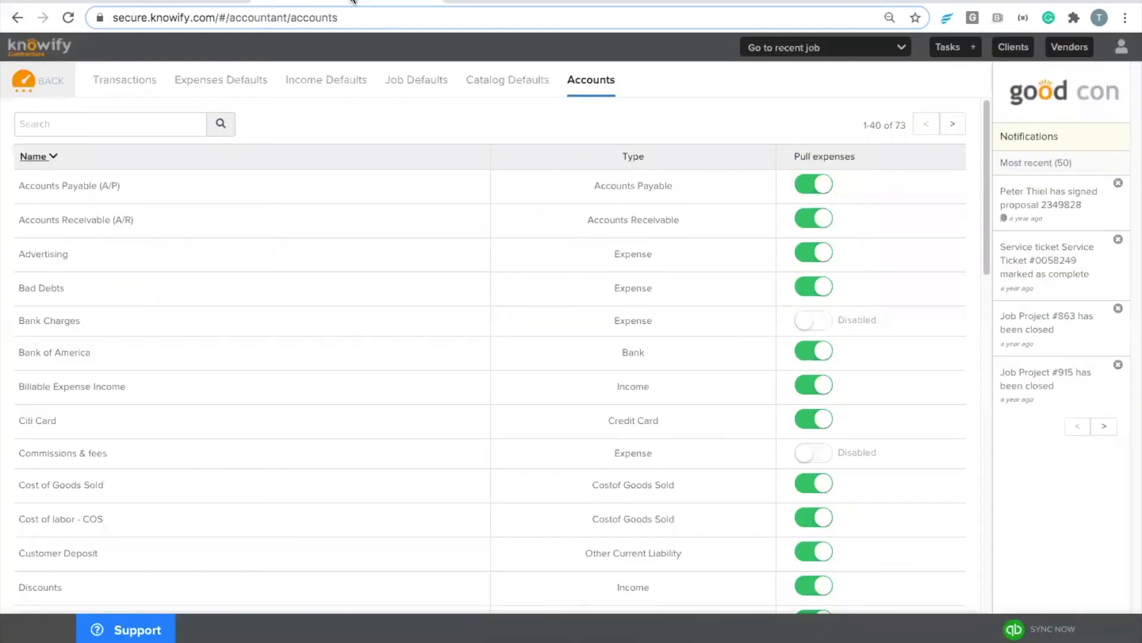
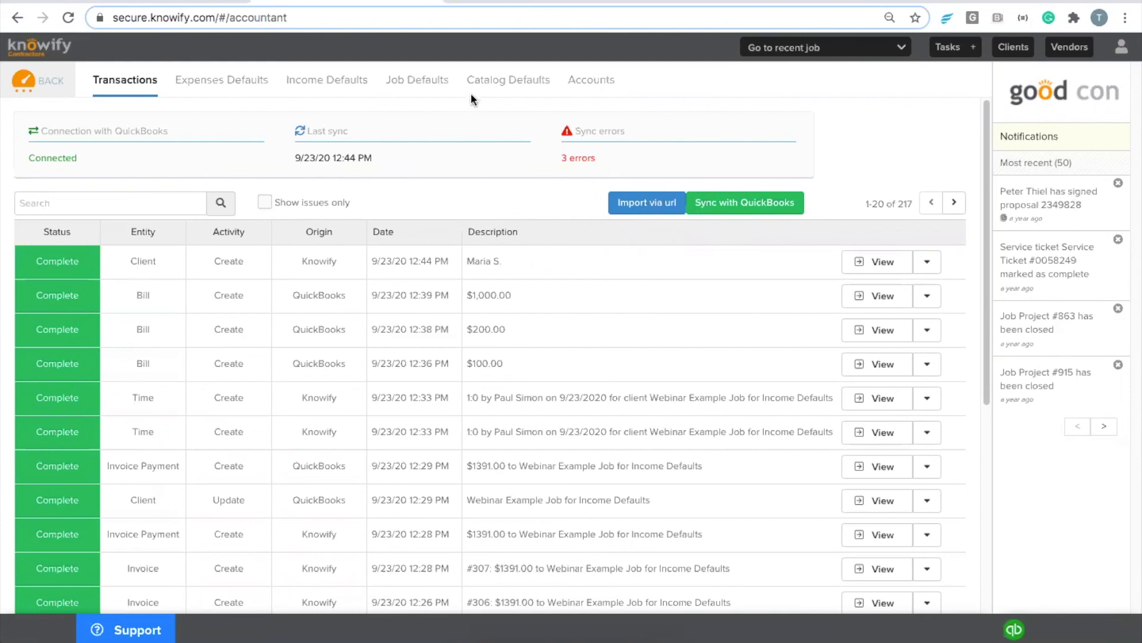
# Step: Start a QuickBooks weekly timesheet for 9/20/2020–9/26/2020, showing two synced 1:00 Wednesday entries
pyautogui.click(479, 3)
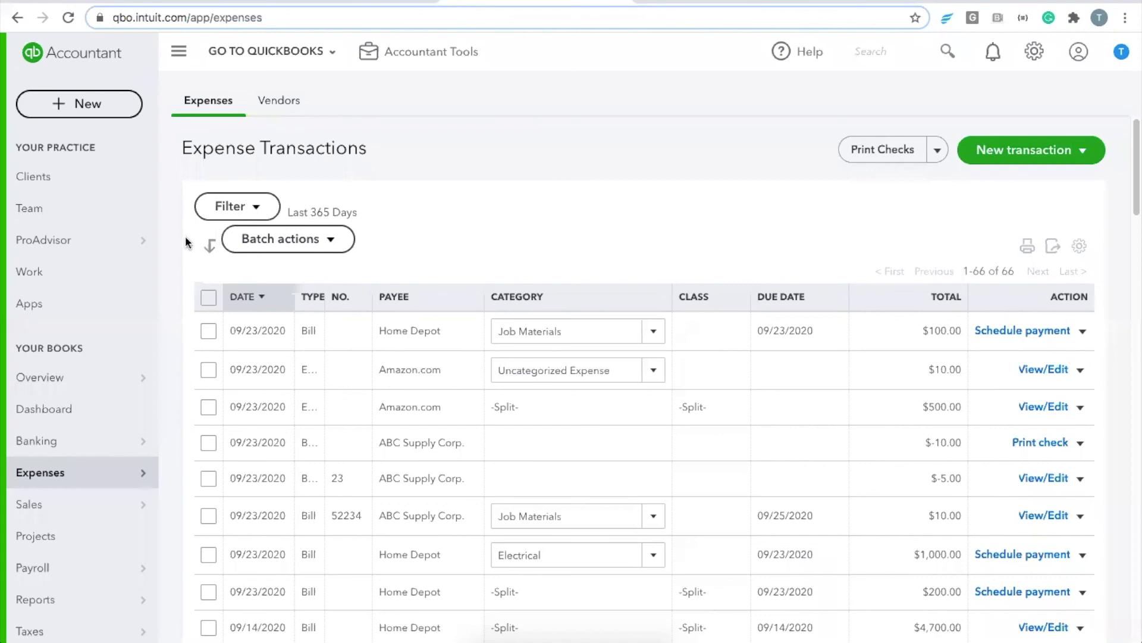
pyautogui.click(123, 105)
pyautogui.click(413, 255)
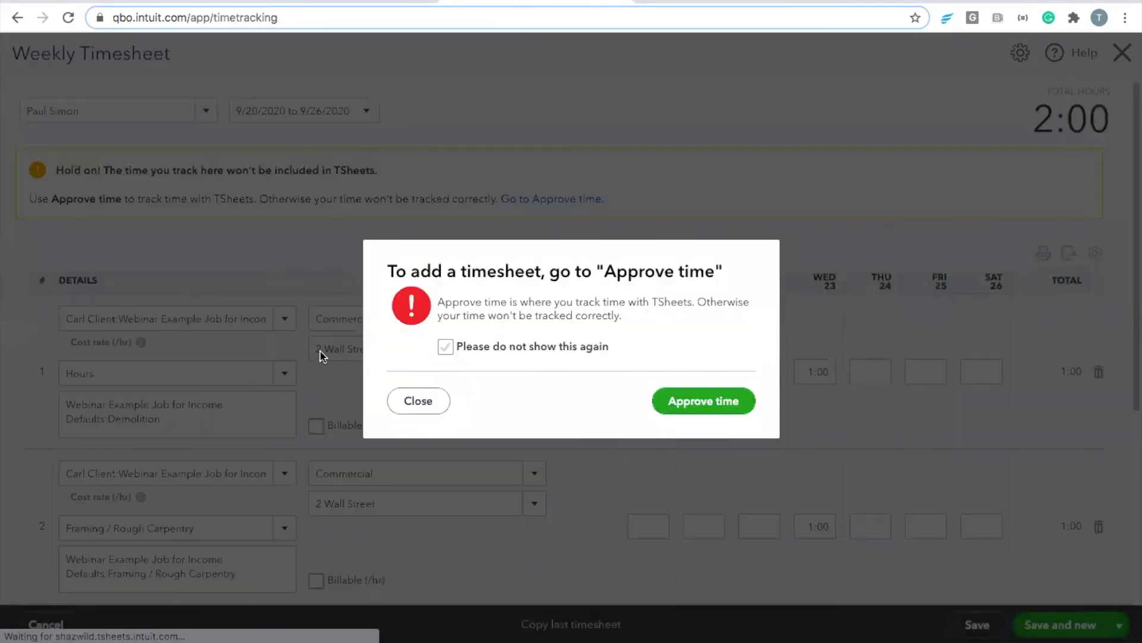
# Step: Dismiss the Approve time notice, then review Knowify's 73 synced accounts and their Pull expenses settings
pyautogui.click(410, 402)
pyautogui.scroll(-3, 405, 393)
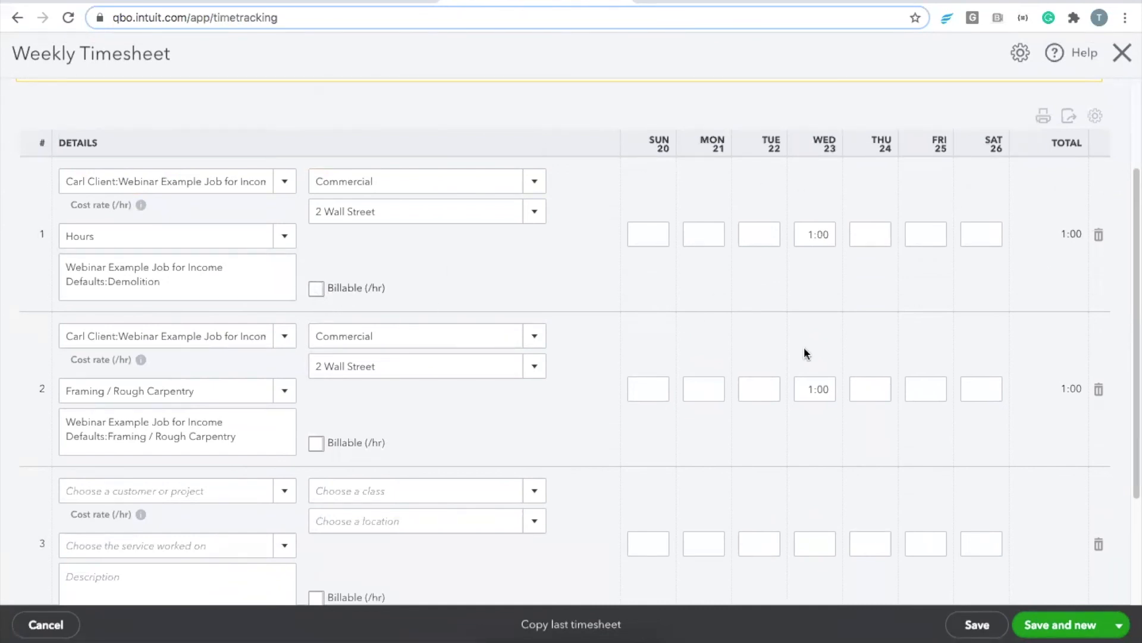
pyautogui.scroll(2, 374, 266)
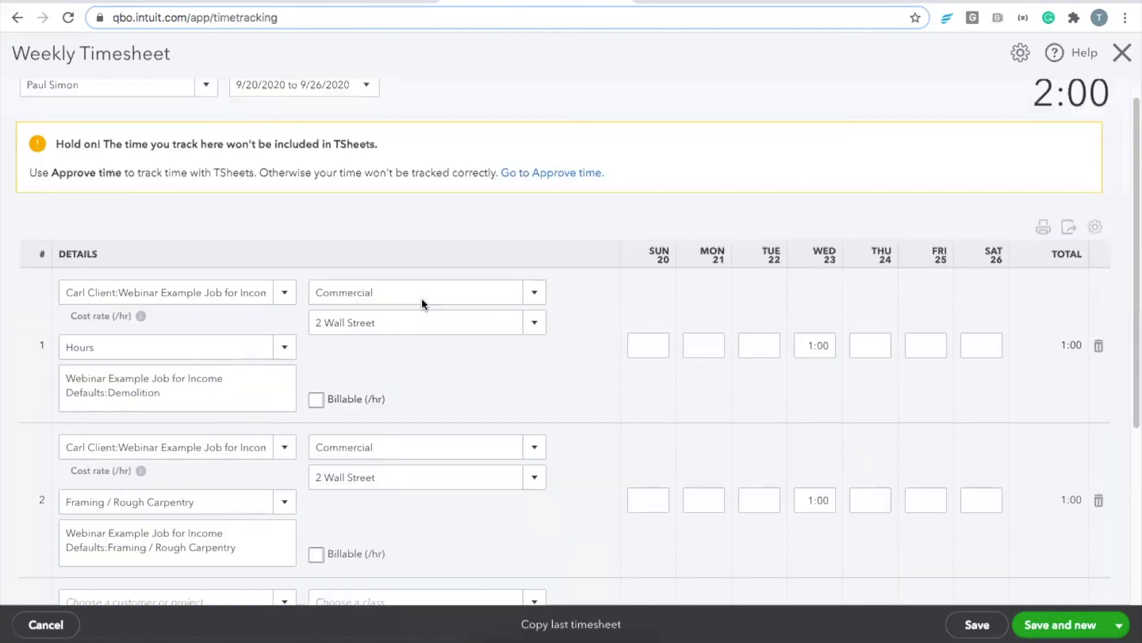
pyautogui.scroll(1, 432, 306)
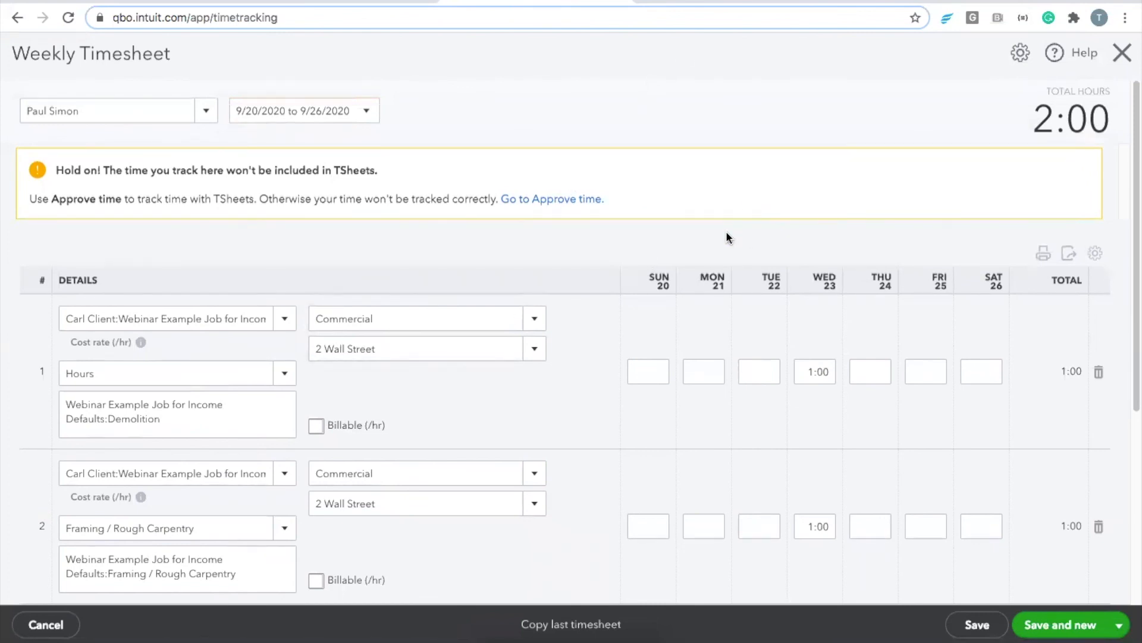
pyautogui.click(295, 5)
pyautogui.click(591, 80)
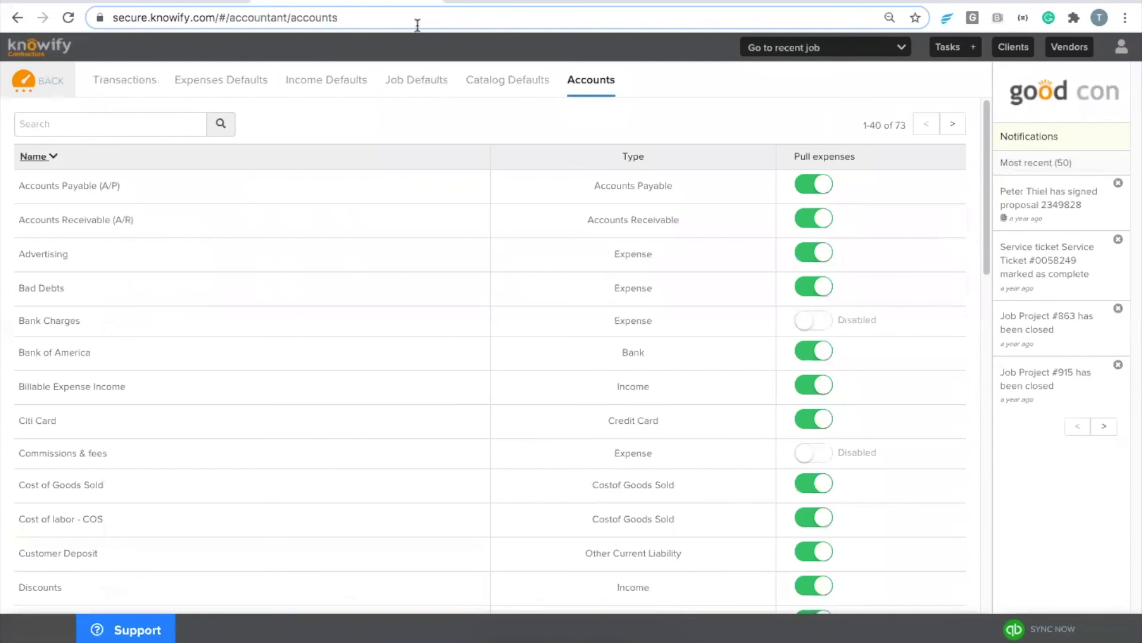